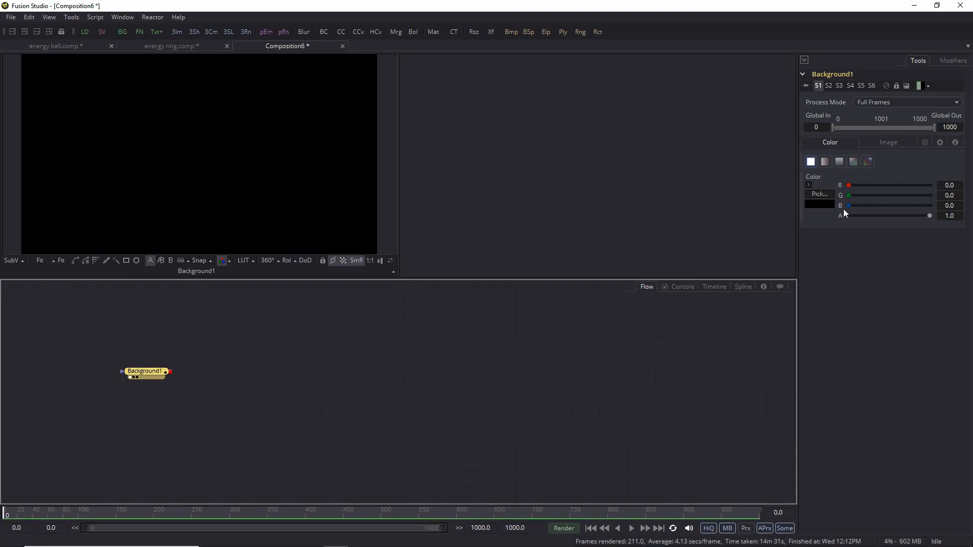
Step: Change the Background1 color to white
{"action": "left_click", "coordinate": [820, 194]}
{"action": "left_click", "coordinate": [456, 330]}
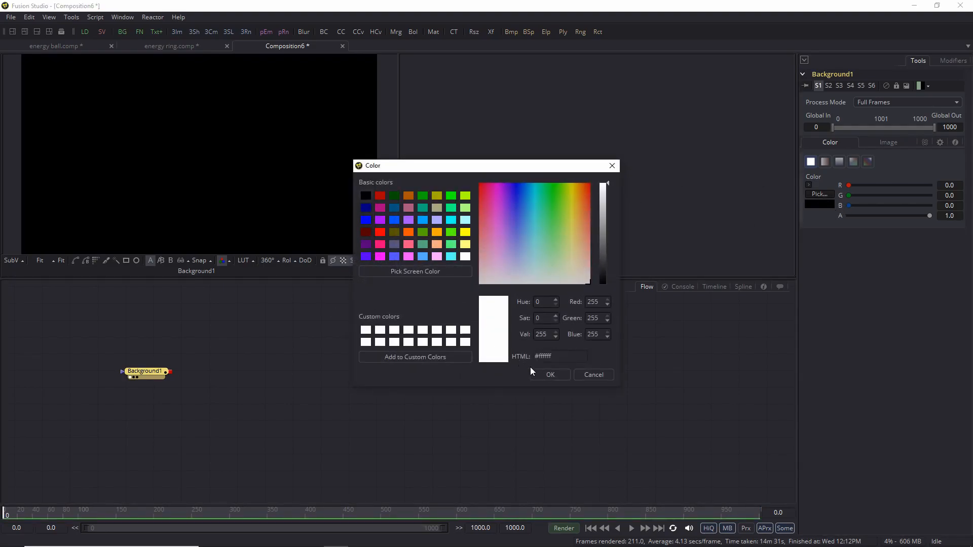
{"action": "left_click", "coordinate": [548, 375]}
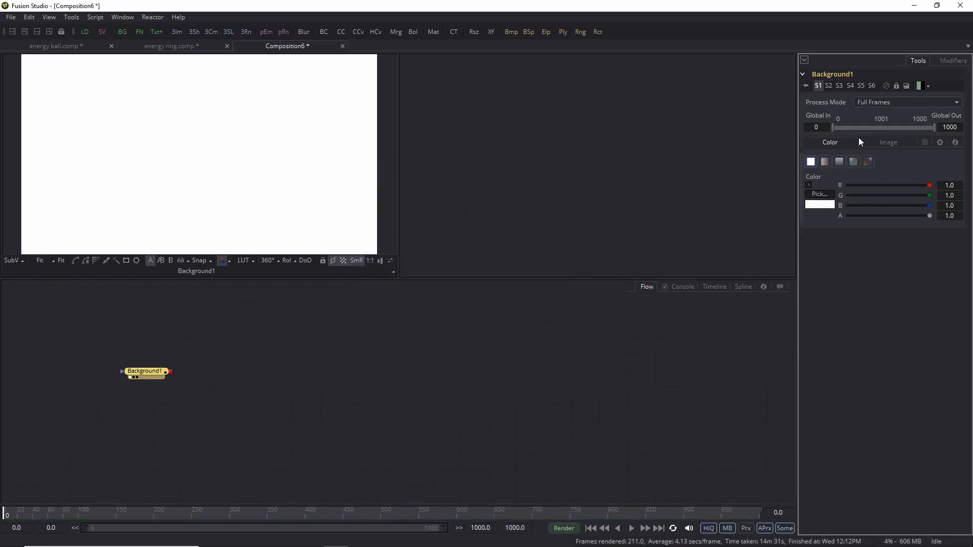
Step: Set the Background1 image size to 1000 by 1000 and refit the image in its viewer
{"action": "left_click", "coordinate": [905, 144]}
{"action": "left_click", "coordinate": [955, 182]}
{"action": "type", "text": "1000"}
{"action": "key", "text": "Tab"}
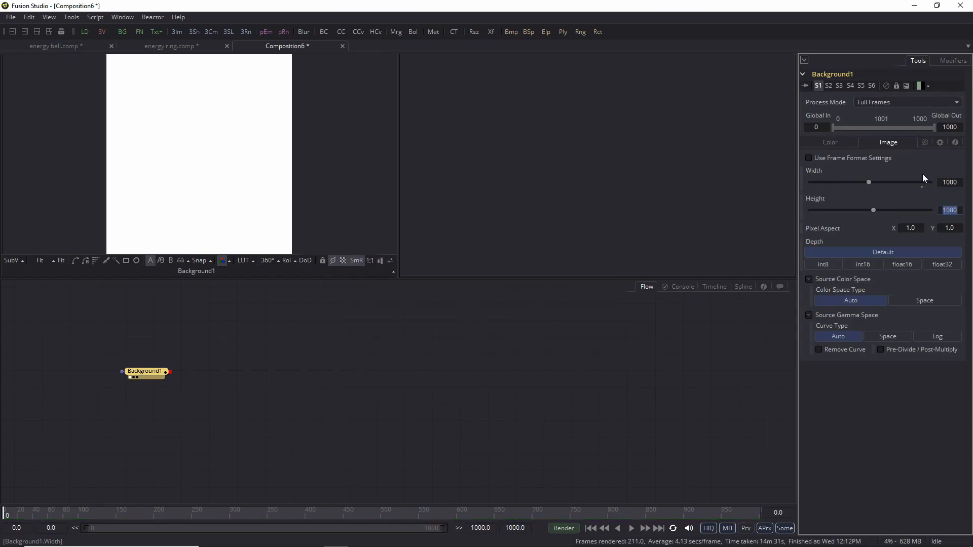
{"action": "type", "text": "1000"}
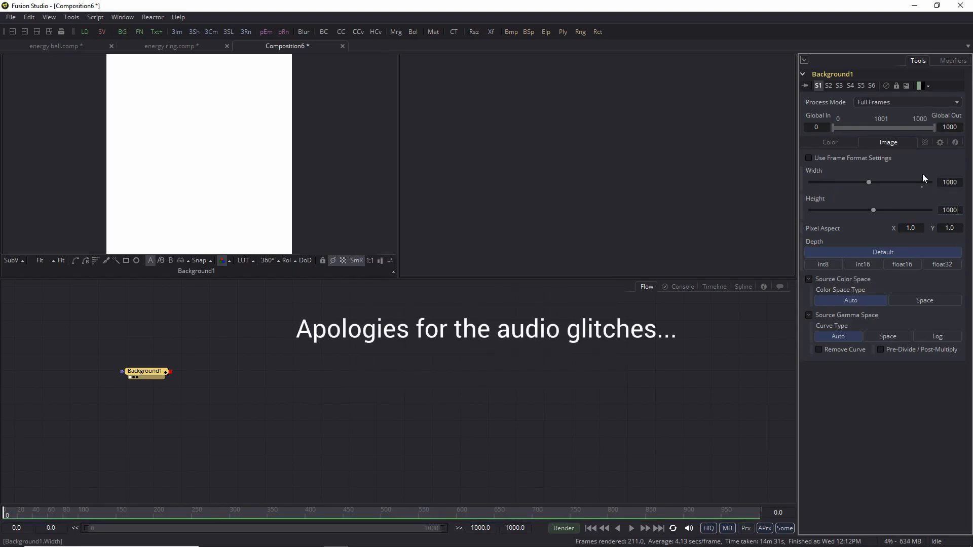
{"action": "key", "text": "Tab"}
{"action": "left_click", "coordinate": [80, 250]}
{"action": "key", "text": "ctrl+f"}
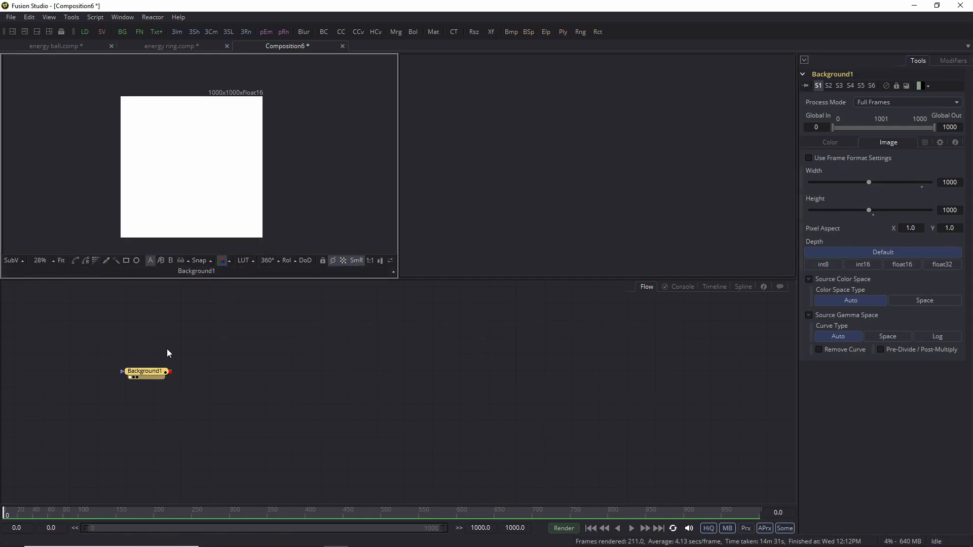
Step: Mask Background1 with a rectangle of width 1.0 and height 0.002, and turn off the viewer's checker underlay
{"action": "left_click", "coordinate": [126, 260]}
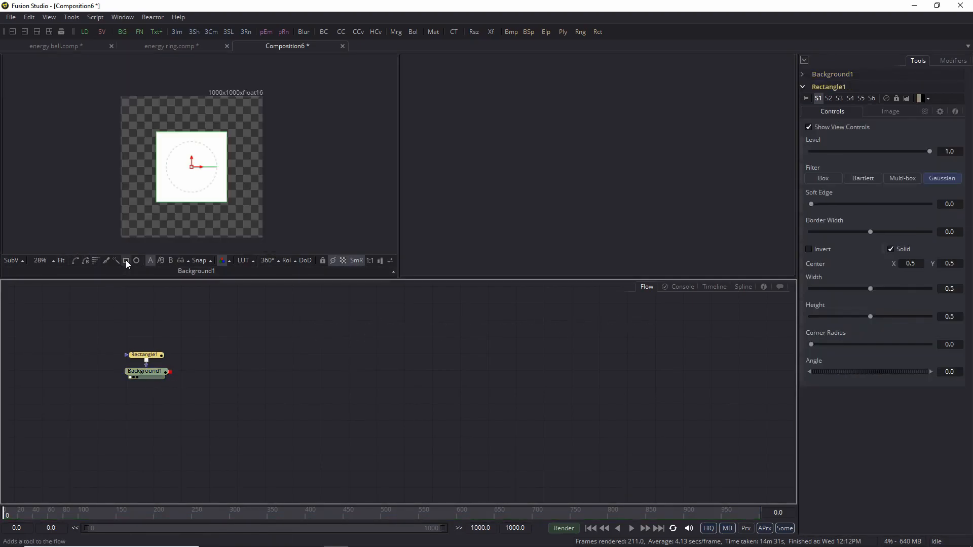
{"action": "left_click", "coordinate": [959, 289]}
{"action": "type", "text": "1"}
{"action": "left_click", "coordinate": [958, 316]}
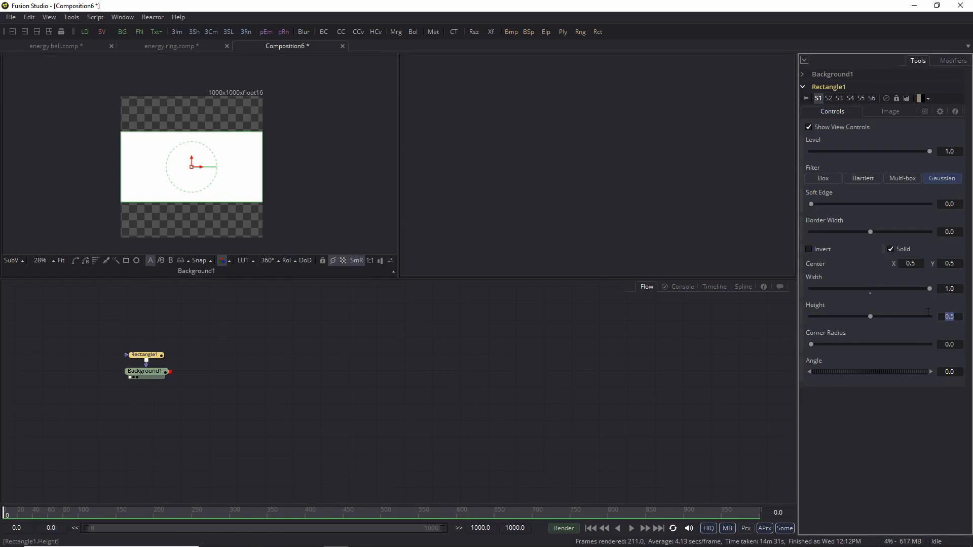
{"action": "type", "text": "02"}
{"action": "key", "text": "Return"}
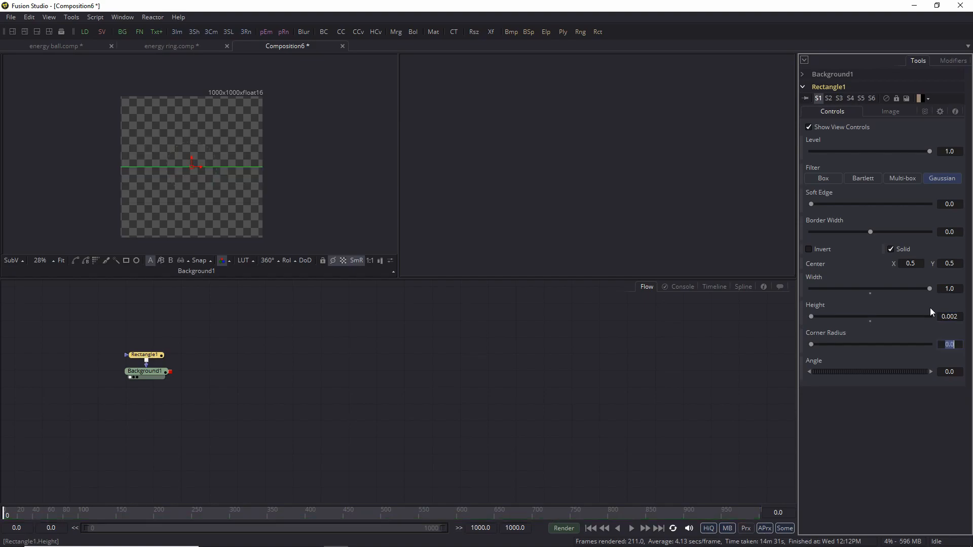
{"action": "left_click", "coordinate": [339, 264]}
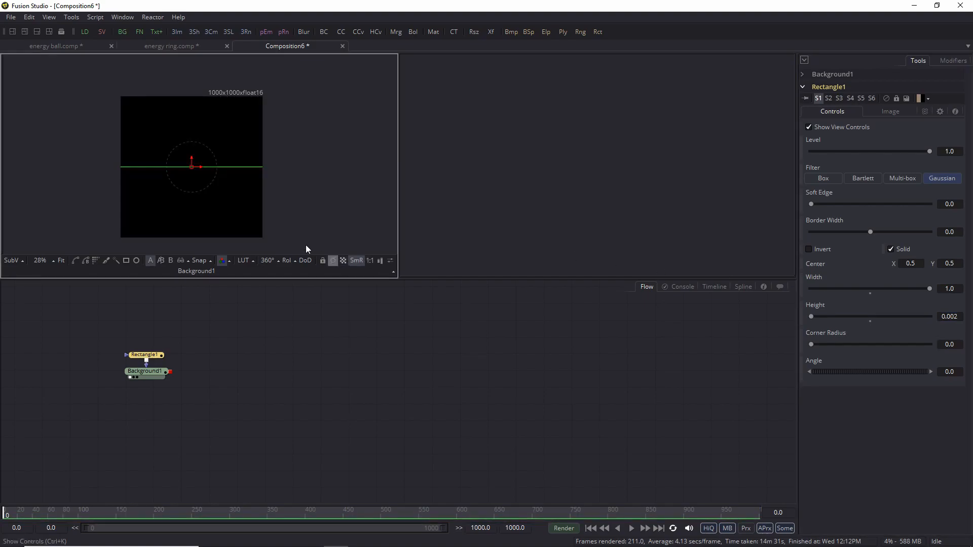
Step: Add a Displace node after Background1 and show its output in the first viewer
{"action": "left_click", "coordinate": [161, 374]}
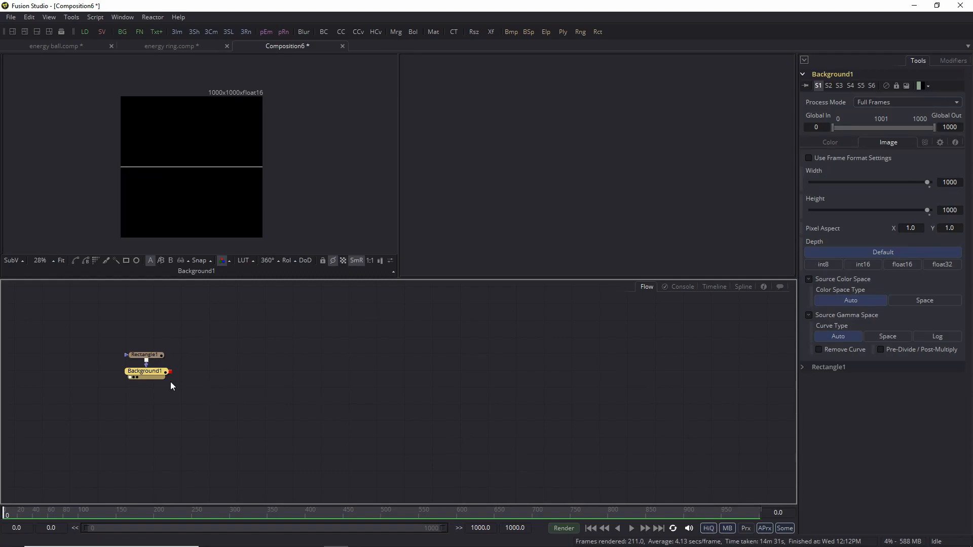
{"action": "key", "text": "ctrl+space"}
{"action": "type", "text": "displ"}
{"action": "key", "text": "Return"}
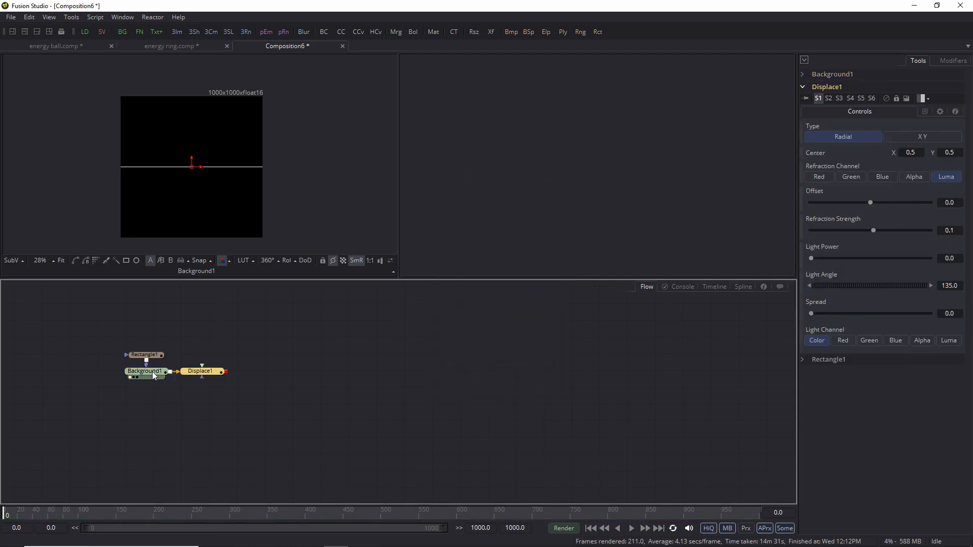
{"action": "left_click", "coordinate": [186, 376]}
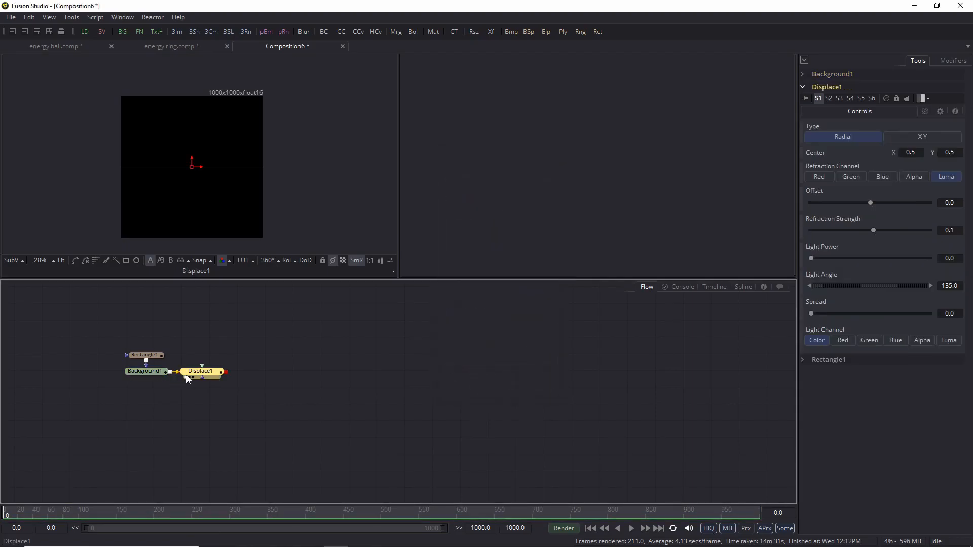
Step: Add a FastNoise node, connect it to the foreground input of Displace1 and place it directly above that node
{"action": "left_click", "coordinate": [207, 323]}
{"action": "key", "text": "ctrl+space"}
{"action": "type", "text": "fast"}
{"action": "key", "text": "Down"}
{"action": "key", "text": "Down"}
{"action": "key", "text": "Return"}
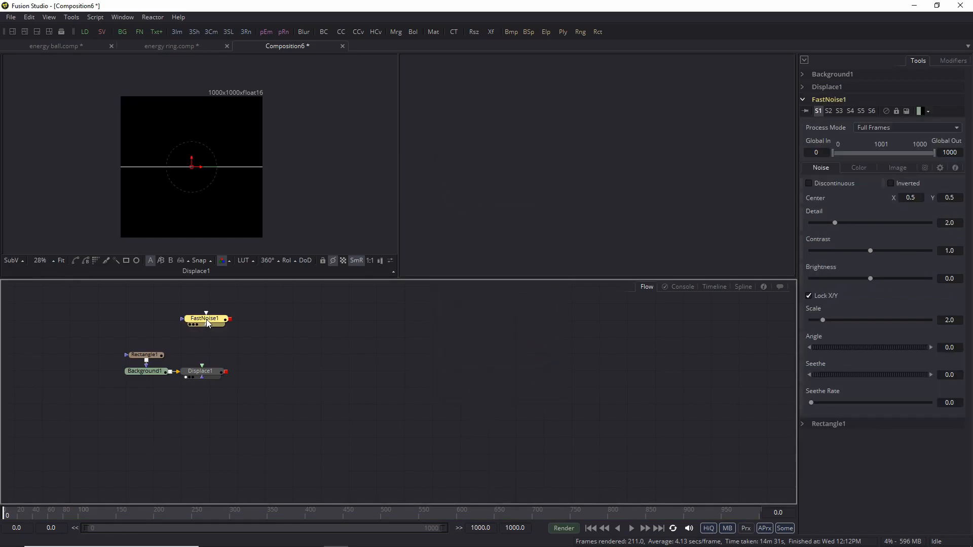
{"action": "left_click_drag", "start_coordinate": [227, 320], "coordinate": [203, 364]}
{"action": "left_click_drag", "start_coordinate": [214, 319], "coordinate": [210, 328]}
Step: Make FastNoise1 discontinuous with detail 6.88, contrast 1.957 and brightness -0.641, showing it in the second viewer
{"action": "left_click", "coordinate": [810, 184]}
{"action": "left_click_drag", "start_coordinate": [835, 223], "coordinate": [870, 225]}
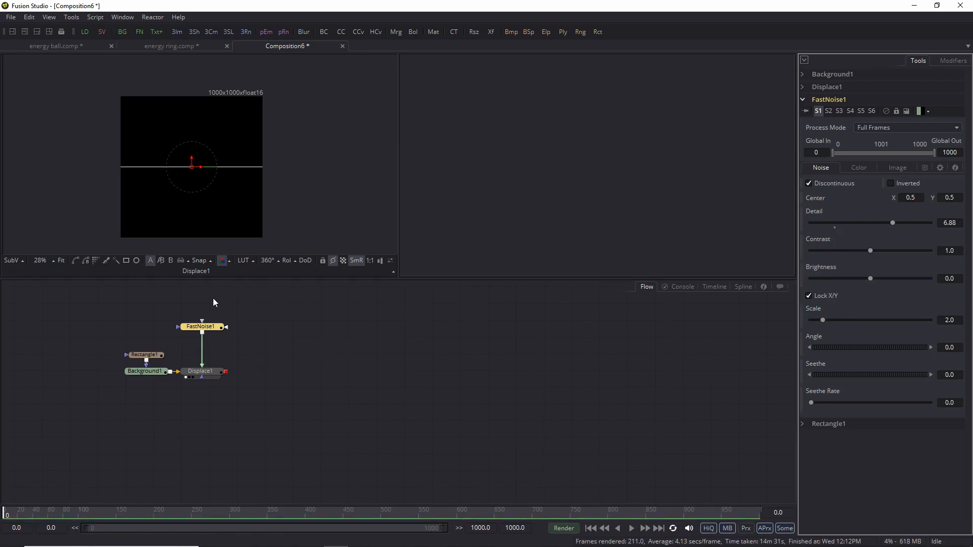
{"action": "key", "text": "2"}
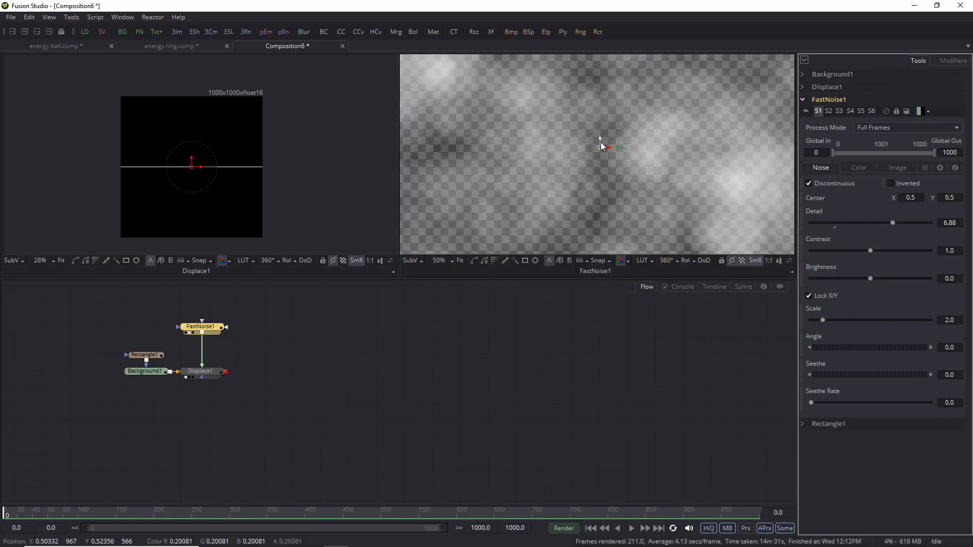
{"action": "left_click_drag", "start_coordinate": [870, 250], "coordinate": [831, 281]}
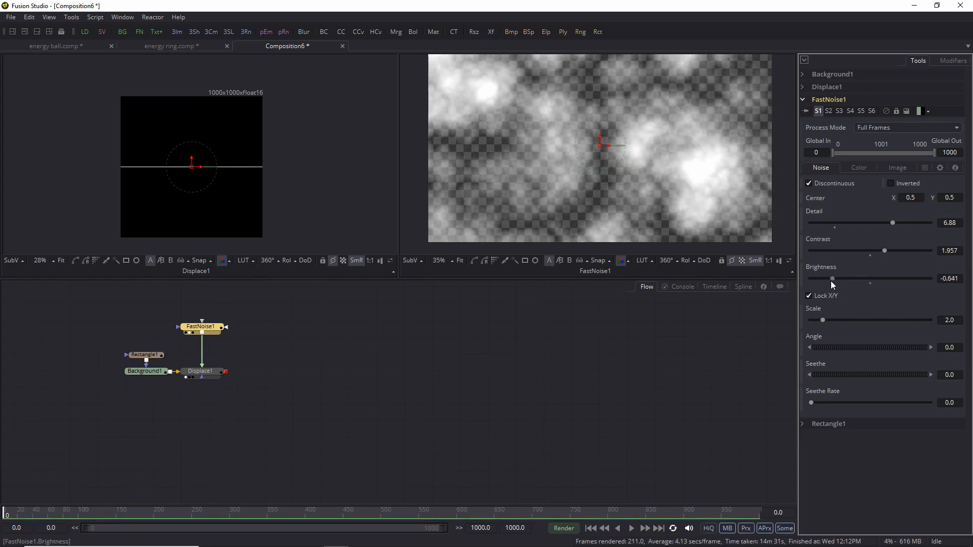
Step: Set the FastNoise1 scale to 35 and its seethe rate to 0.5
{"action": "left_click", "coordinate": [961, 320]}
{"action": "type", "text": "35"}
{"action": "key", "text": "Tab"}
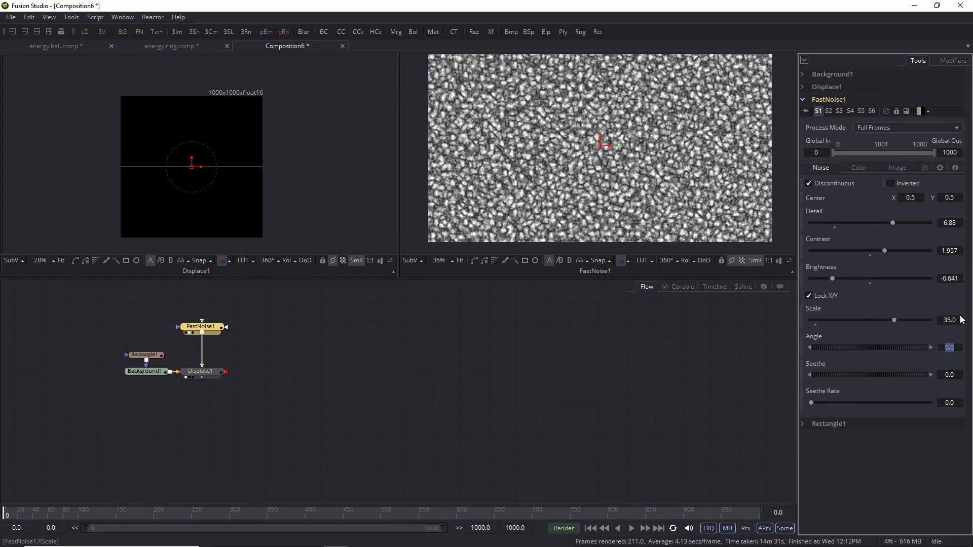
{"action": "left_click", "coordinate": [958, 402]}
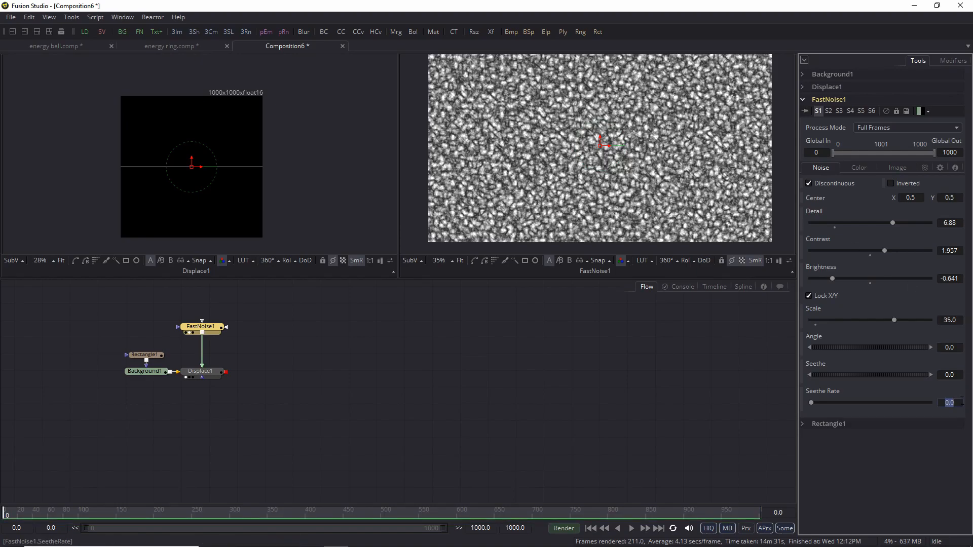
{"action": "type", "text": "5"}
{"action": "key", "text": "Return"}
Step: Play back the animation, return to the first frame and replay it to examine the seething noise and the line
{"action": "key", "text": "space"}
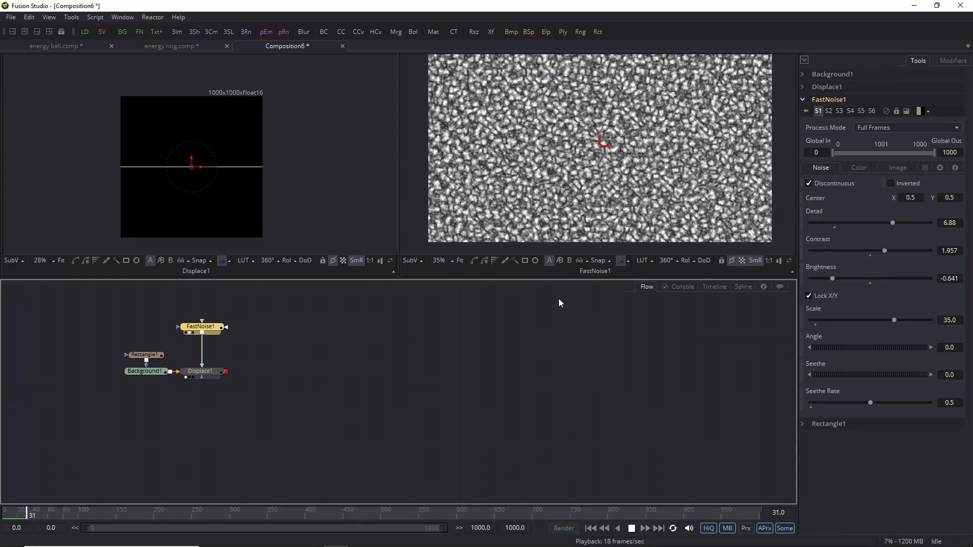
{"action": "left_click", "coordinate": [631, 528]}
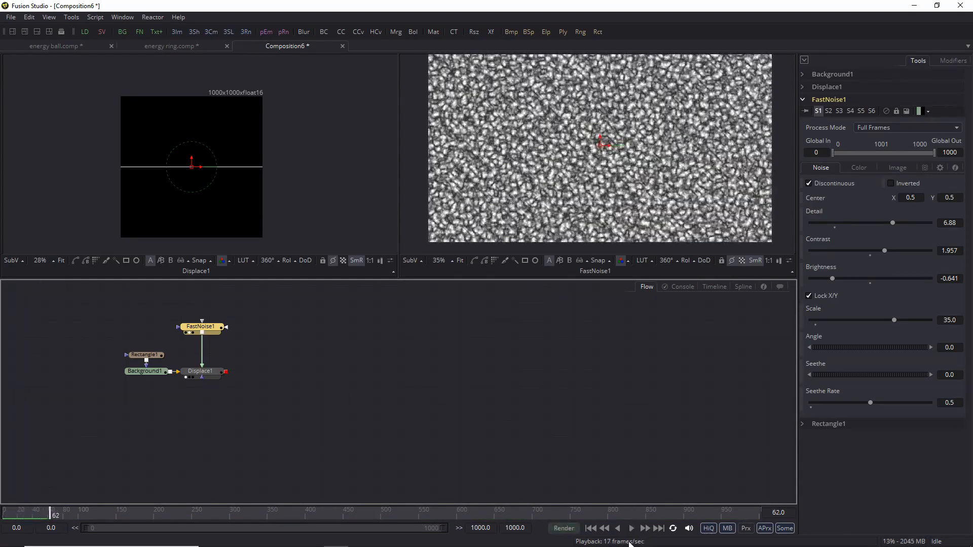
{"action": "left_click", "coordinate": [591, 529]}
{"action": "scroll", "coordinate": [244, 174], "scroll_direction": "up", "scroll_amount": 2}
{"action": "key", "text": "space"}
{"action": "key", "text": "space"}
Step: Move the Displace1 center below the line to about Y 0.317 and play back the displacement
{"action": "left_click", "coordinate": [200, 373]}
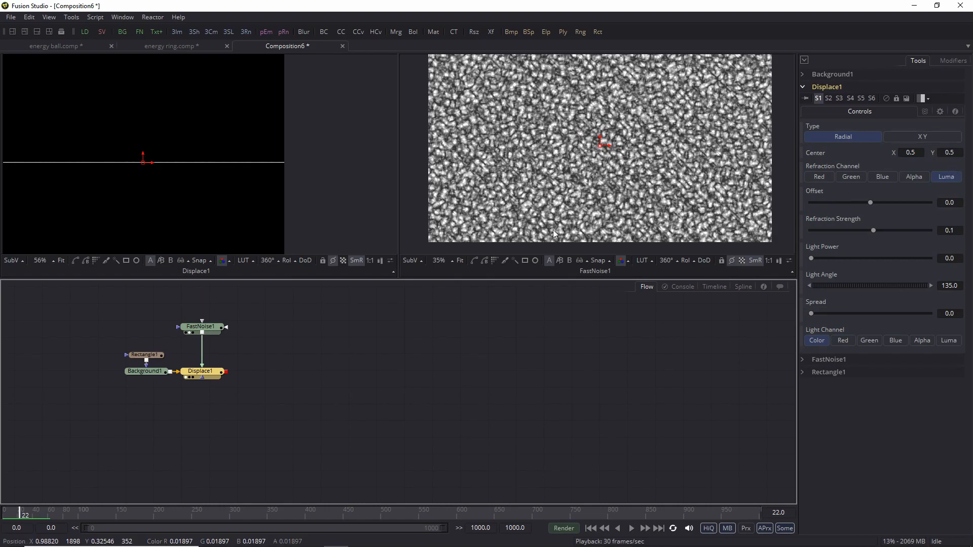
{"action": "left_click_drag", "start_coordinate": [143, 156], "coordinate": [142, 208]}
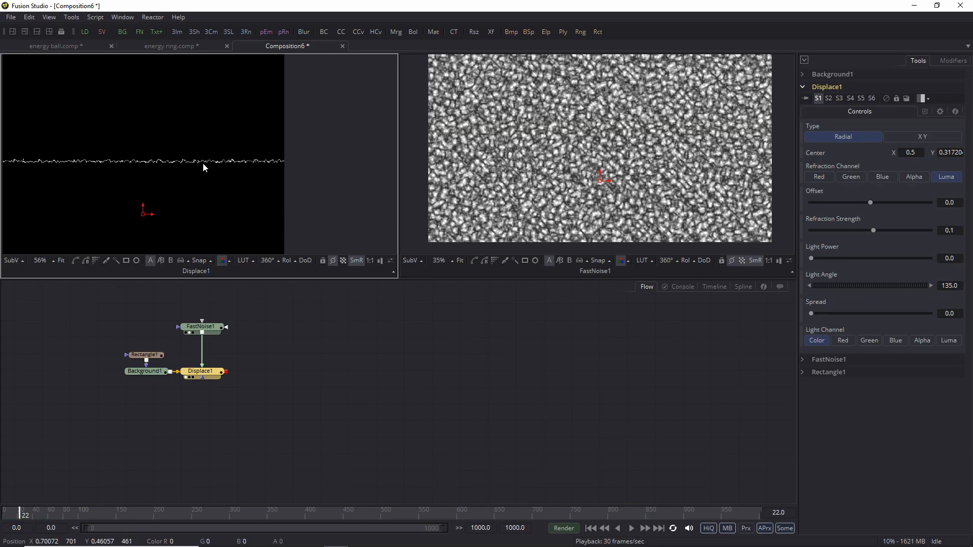
{"action": "scroll", "coordinate": [201, 163], "scroll_direction": "up", "scroll_amount": 2}
{"action": "key", "text": "space"}
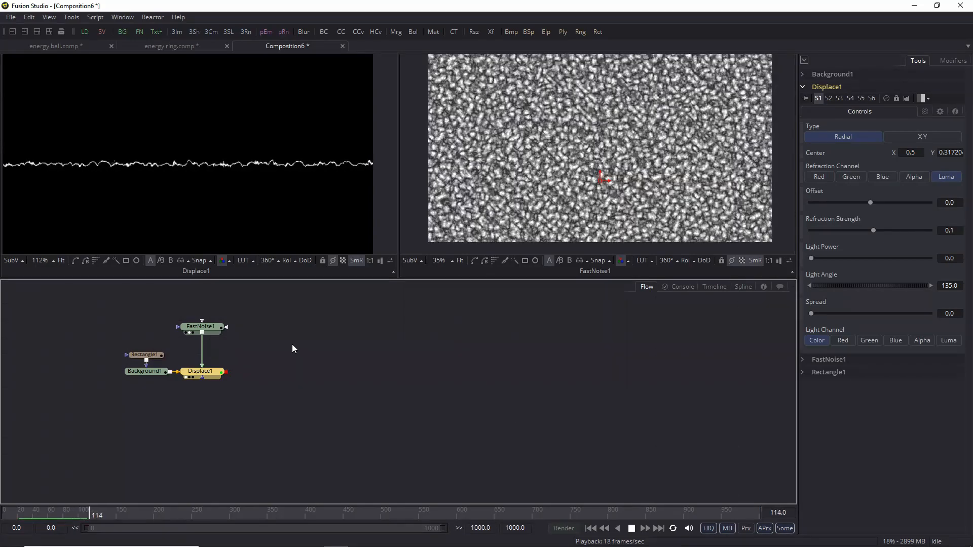
{"action": "key", "text": "space"}
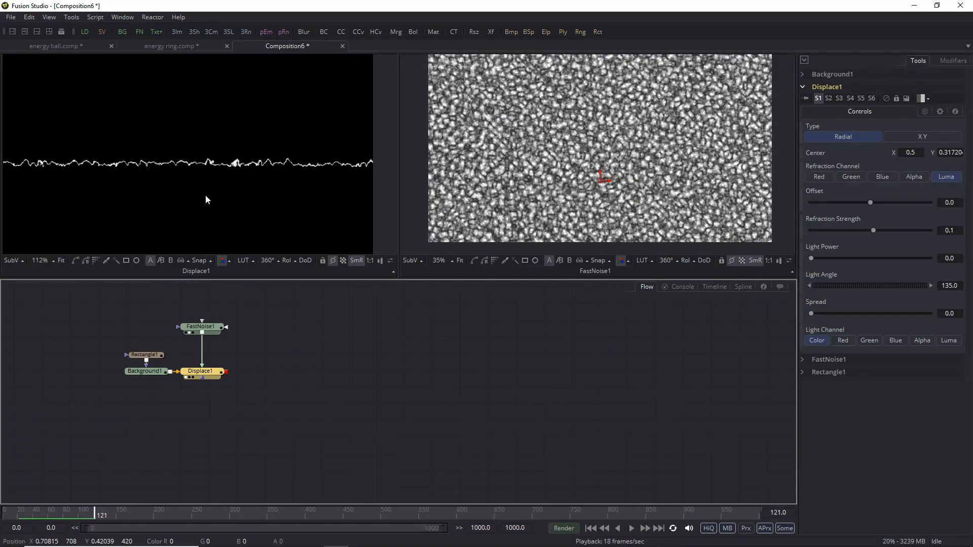
Step: Add a Perturb modifier to the FastNoise1 contrast and expand the modifier's controls
{"action": "left_click", "coordinate": [203, 332]}
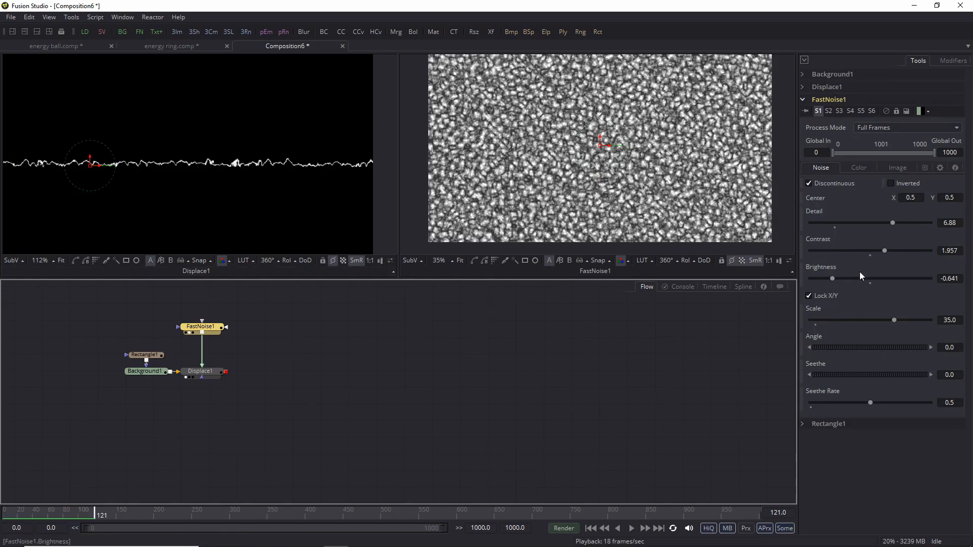
{"action": "right_click", "coordinate": [813, 238]}
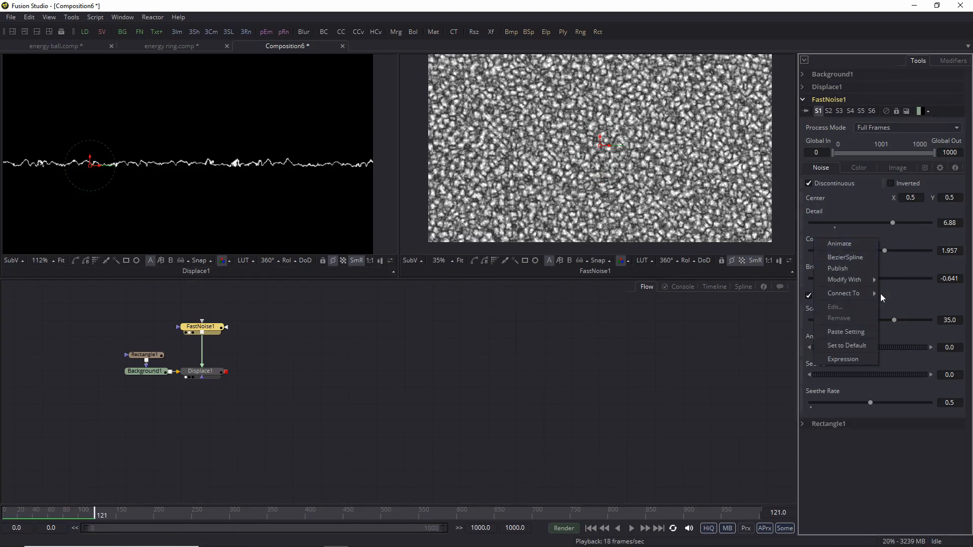
{"action": "mouse_move", "coordinate": [861, 279]}
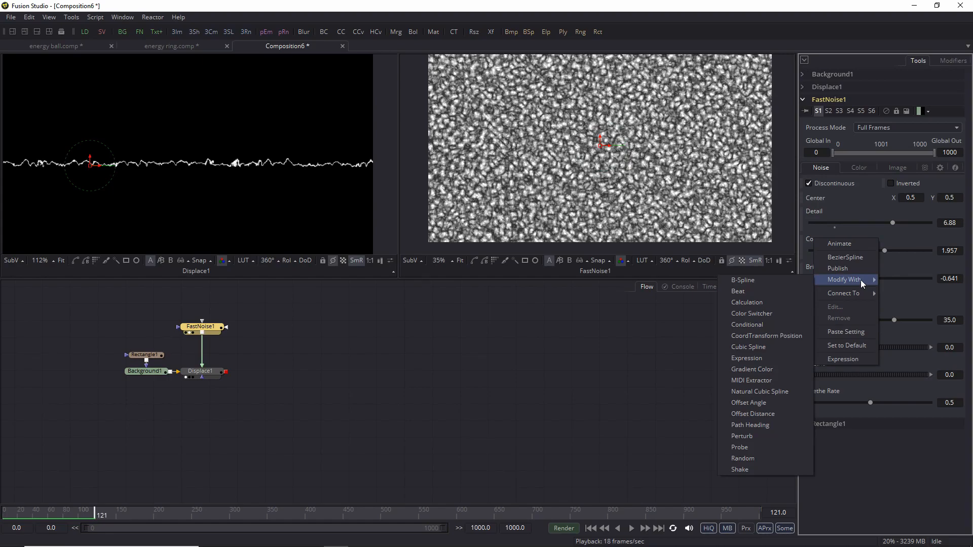
{"action": "left_click", "coordinate": [772, 437]}
{"action": "left_click", "coordinate": [953, 62]}
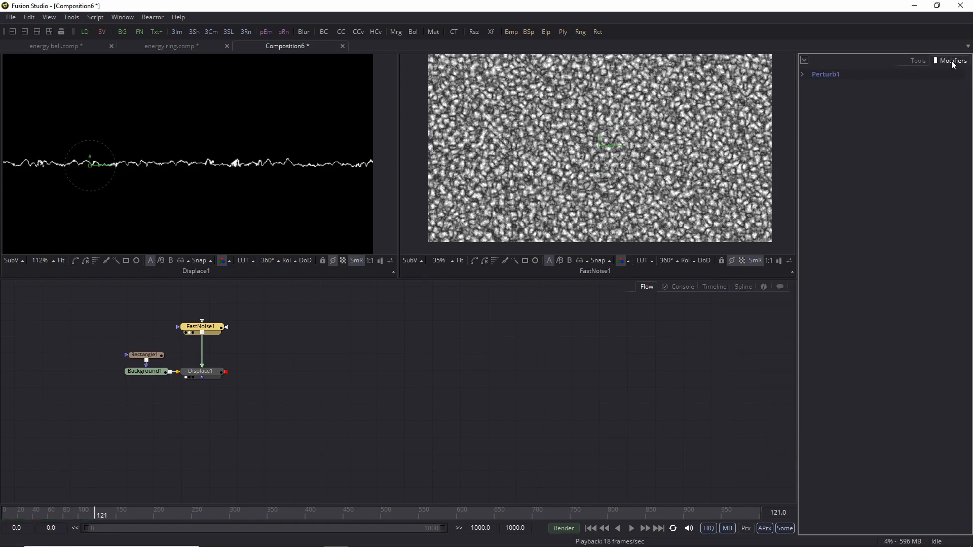
{"action": "left_click", "coordinate": [803, 75]}
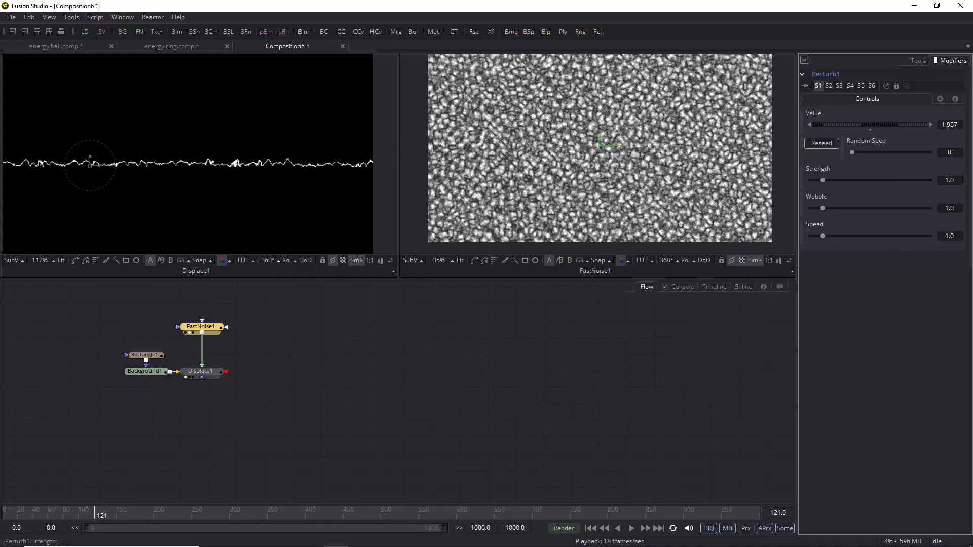
Step: Set the Perturb modifier's strength, wobble and speed to 5.0 each
{"action": "type", "text": "5"}
{"action": "key", "text": "Tab"}
{"action": "type", "text": "5"}
{"action": "key", "text": "Tab"}
{"action": "type", "text": "5"}
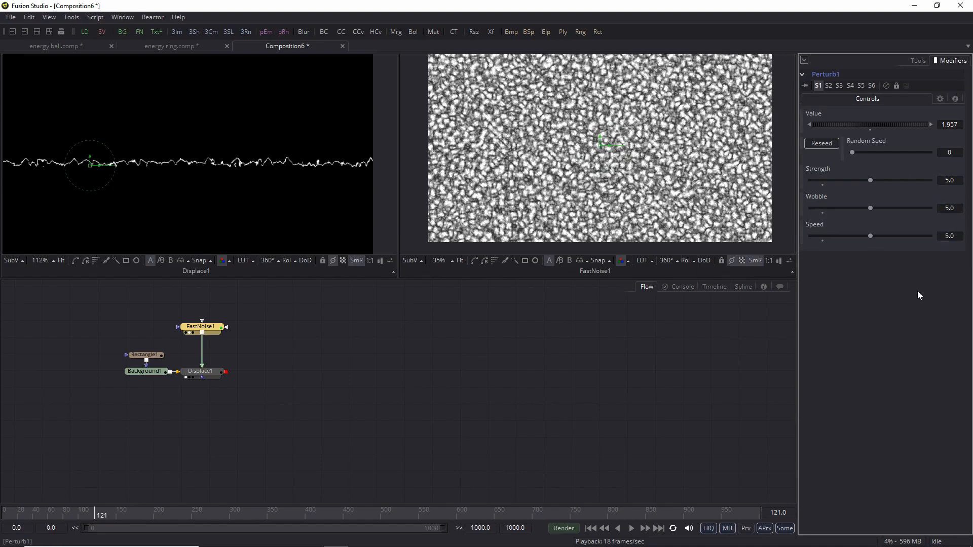
{"action": "key", "text": "Return"}
Step: Play back the perturbed noise and scrub to frame 186 to examine the displaced line
{"action": "key", "text": "space"}
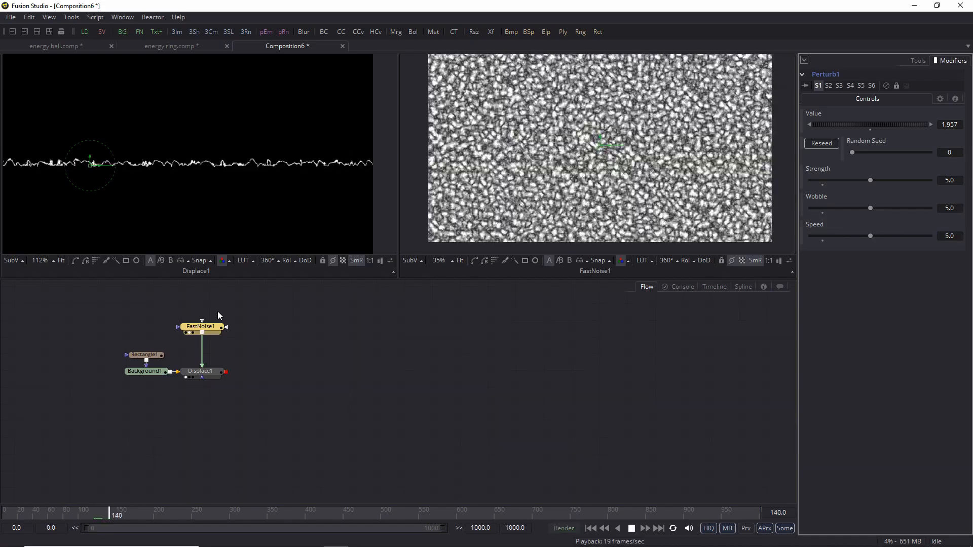
{"action": "key", "text": "space"}
{"action": "key", "text": "space"}
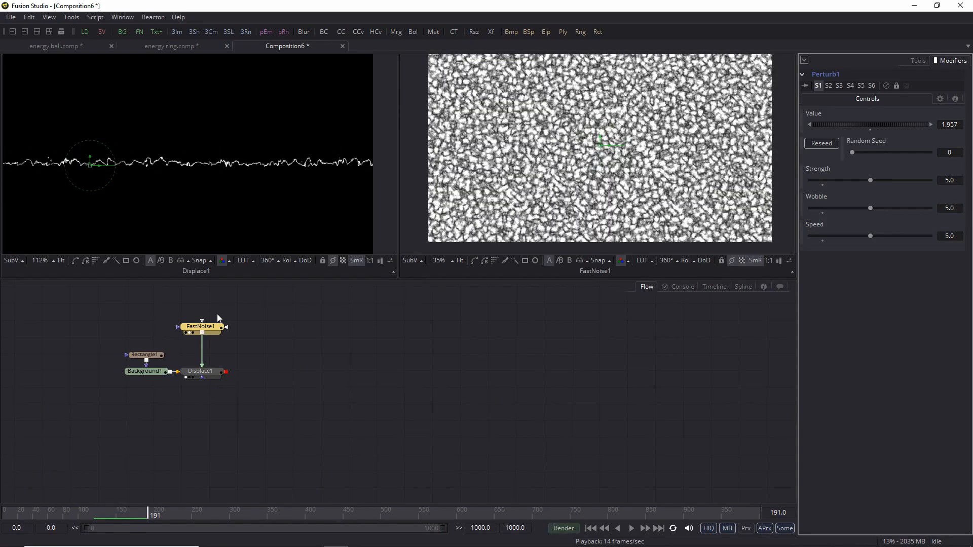
{"action": "key", "text": "space"}
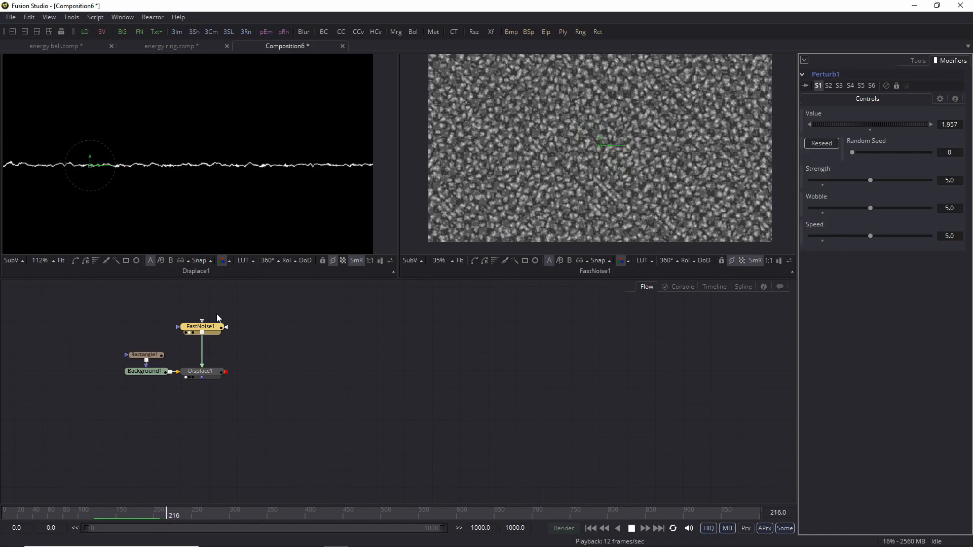
{"action": "left_click_drag", "start_coordinate": [154, 513], "coordinate": [145, 513]}
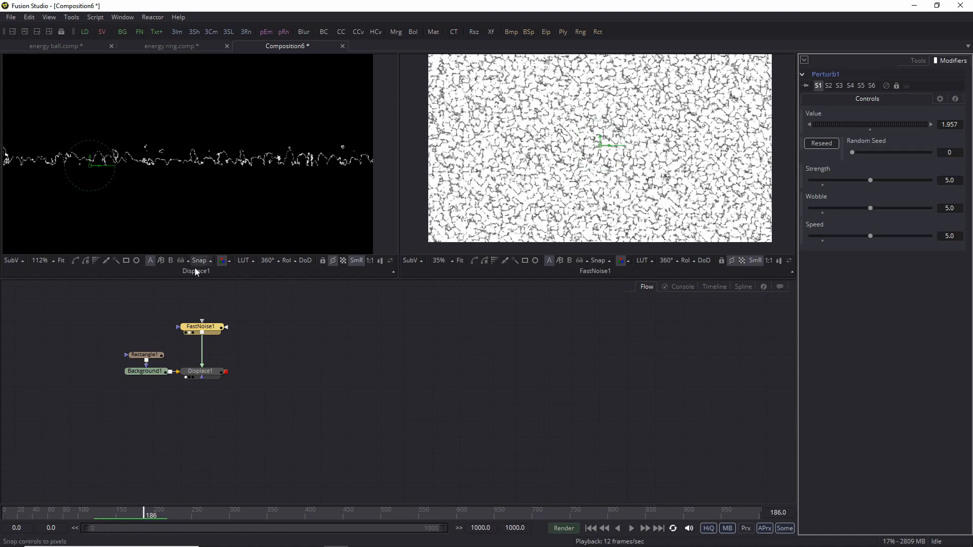
Step: Move the Displace1 center closer to the line, to about Y 0.4245, and play back the displacement
{"action": "left_click", "coordinate": [204, 374]}
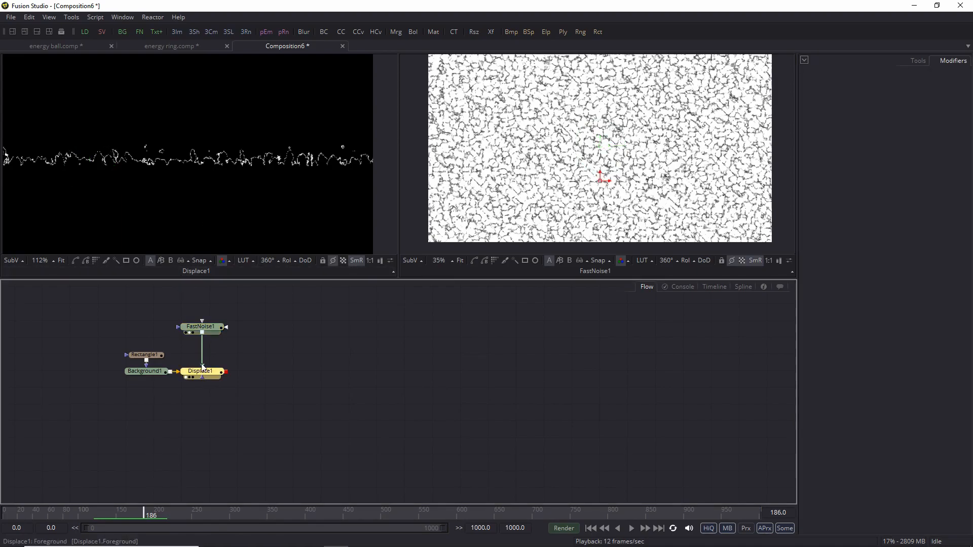
{"action": "left_click", "coordinate": [920, 61]}
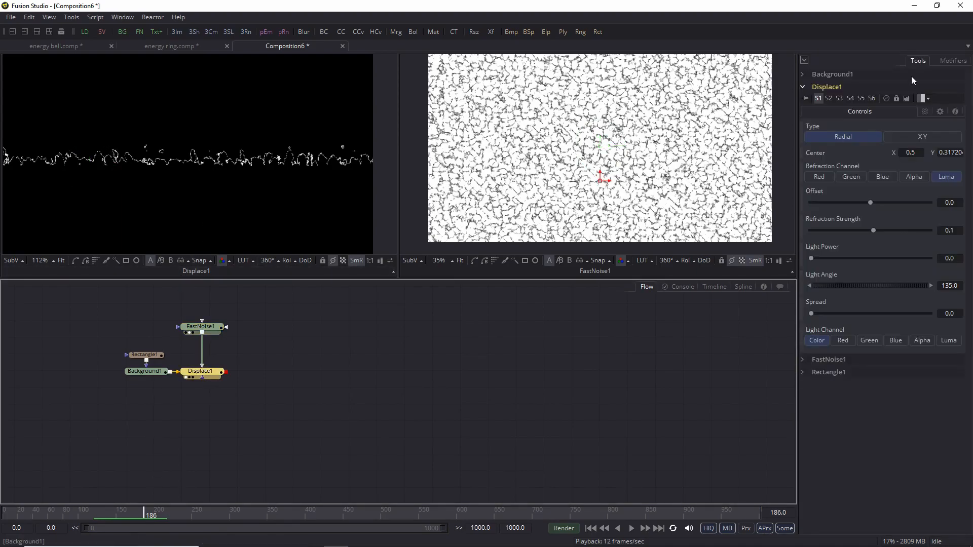
{"action": "scroll", "coordinate": [245, 193], "scroll_direction": "down", "scroll_amount": 2}
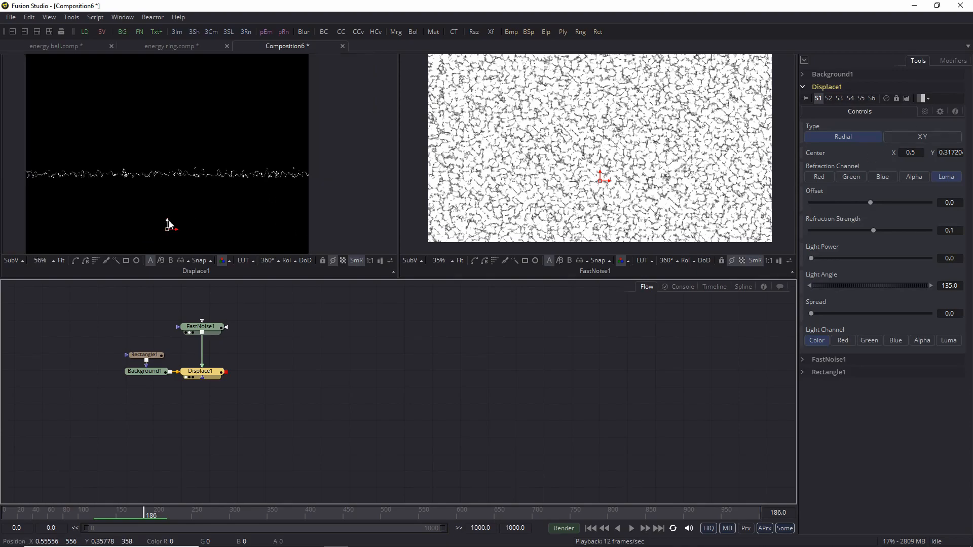
{"action": "left_click_drag", "start_coordinate": [168, 225], "coordinate": [174, 193]}
{"action": "scroll", "coordinate": [193, 179], "scroll_direction": "up", "scroll_amount": 5}
{"action": "key", "text": "space"}
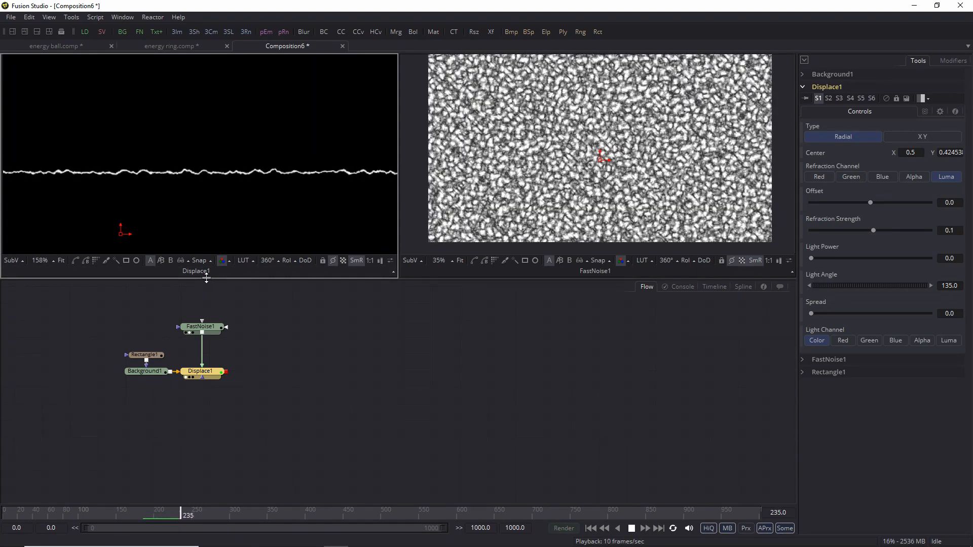
{"action": "key", "text": "space"}
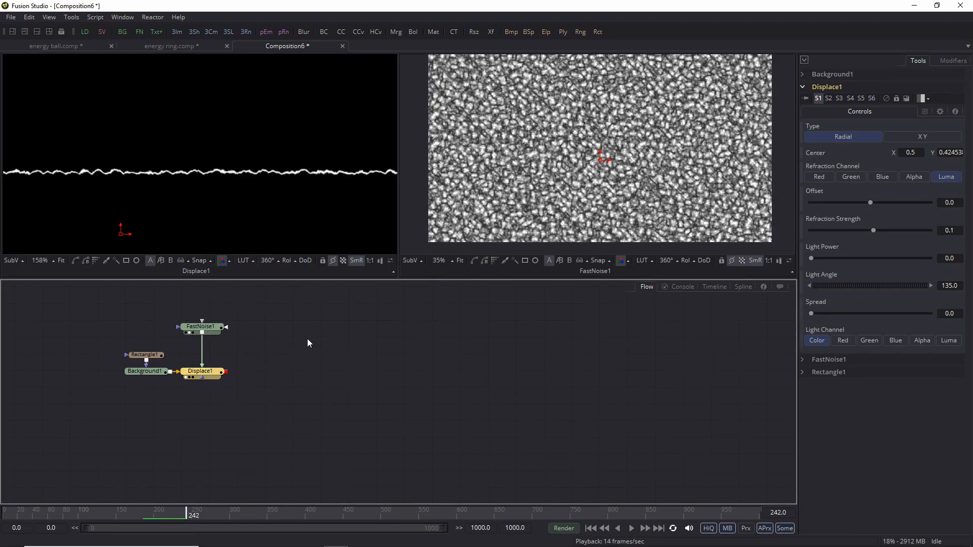
Step: Add a Coordinate Space node after Displace1, view it with its shape set to Polar to Rectangular, and play back the ring
{"action": "key", "text": "ctrl+space"}
{"action": "type", "text": "coord"}
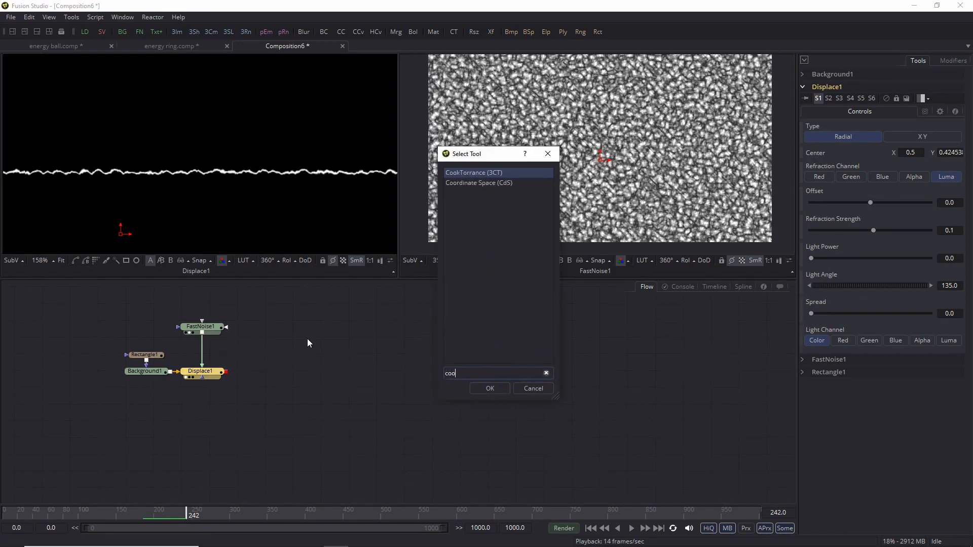
{"action": "key", "text": "Return"}
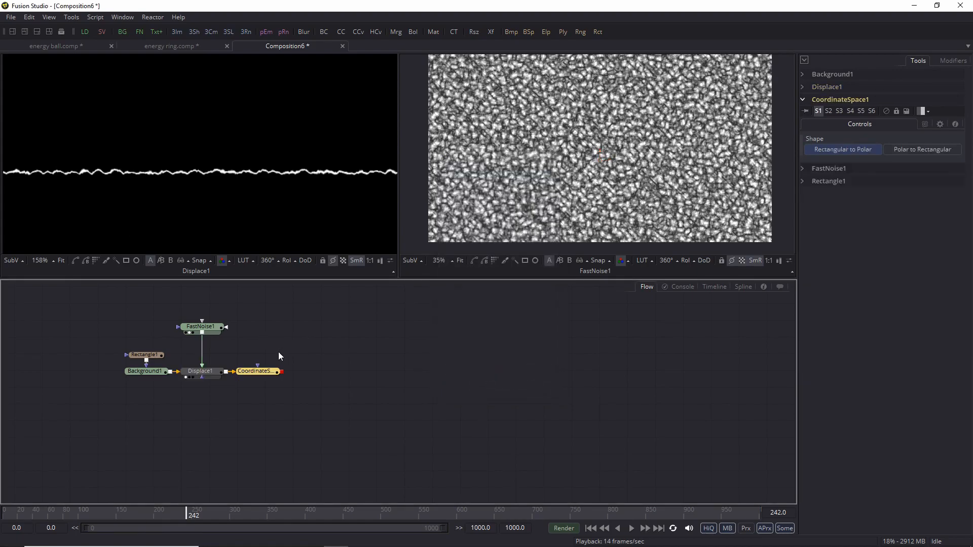
{"action": "key", "text": "1"}
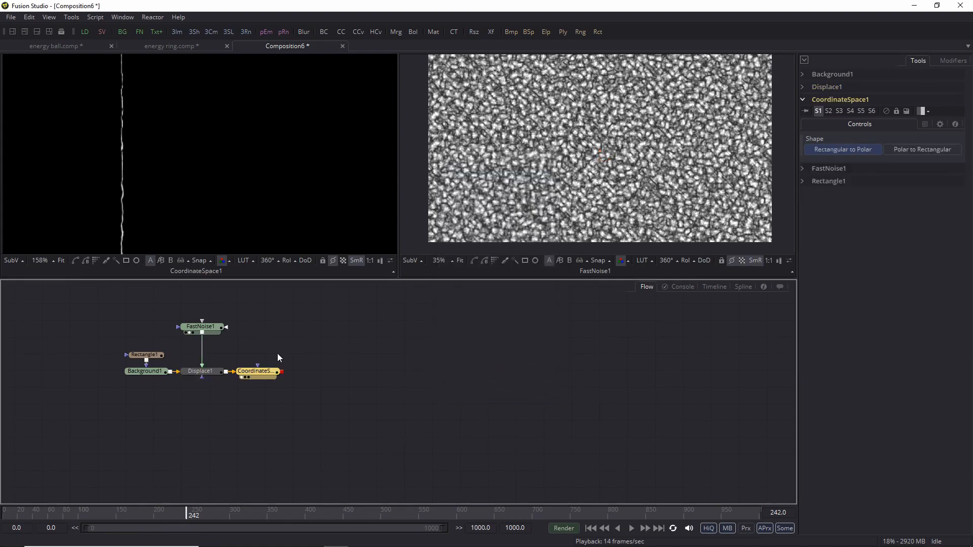
{"action": "left_click", "coordinate": [61, 262]}
{"action": "left_click", "coordinate": [904, 150]}
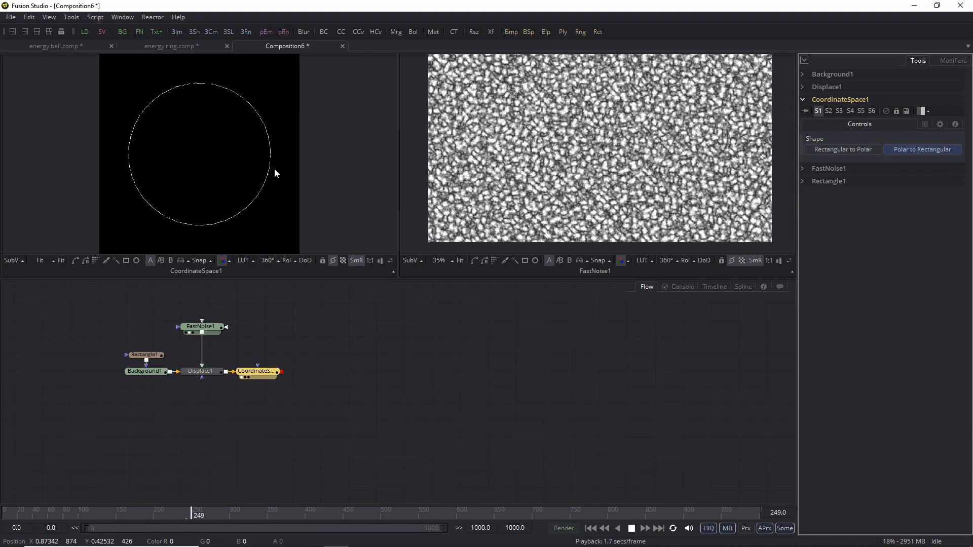
{"action": "scroll", "coordinate": [257, 114], "scroll_direction": "up", "scroll_amount": 5}
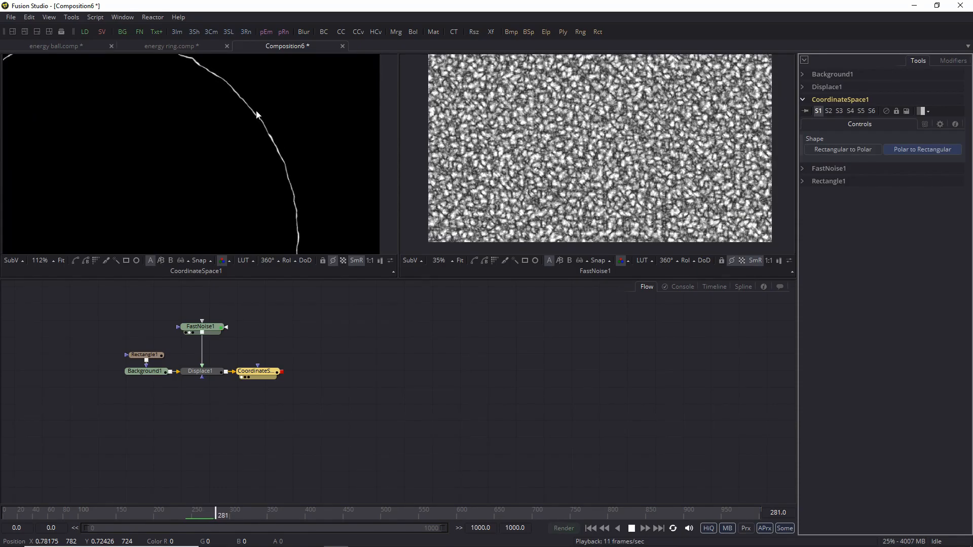
{"action": "key", "text": "space"}
Step: Add a second Displace node after the Coordinate Space node
{"action": "key", "text": "shift+space"}
{"action": "type", "text": "displdispl"}
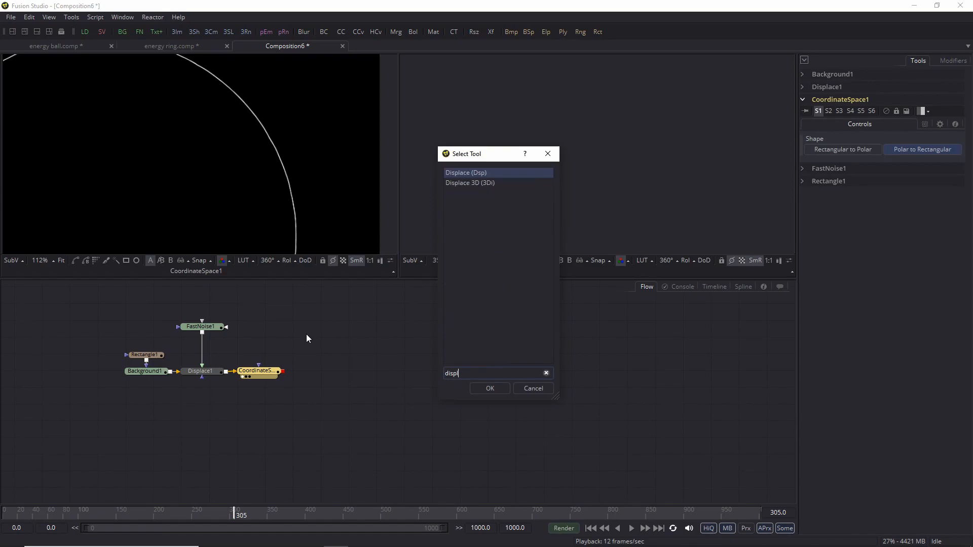
{"action": "key", "text": "Return"}
Step: Add a second FastNoise node and connect it to the Displace2 foreground input
{"action": "left_click", "coordinate": [342, 327]}
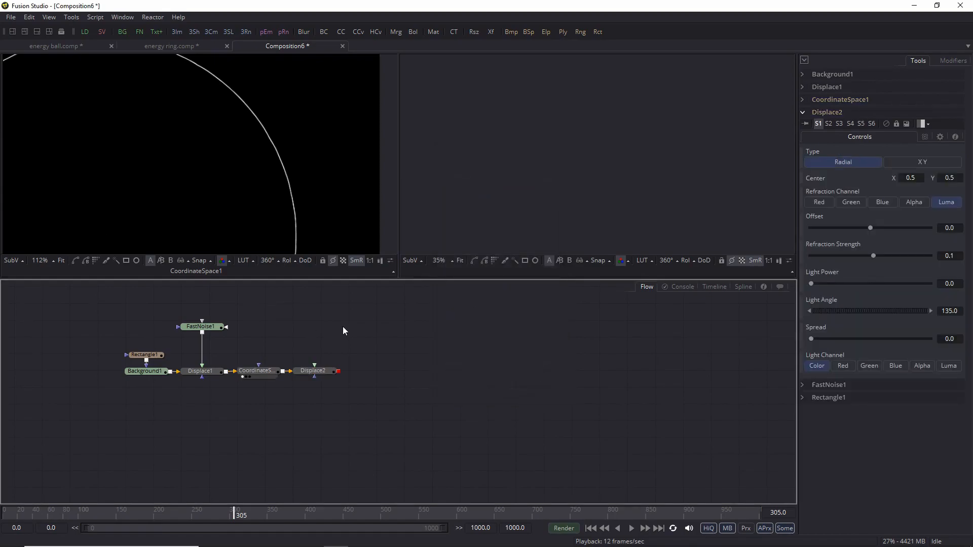
{"action": "key", "text": "shift+space"}
{"action": "type", "text": "fast"}
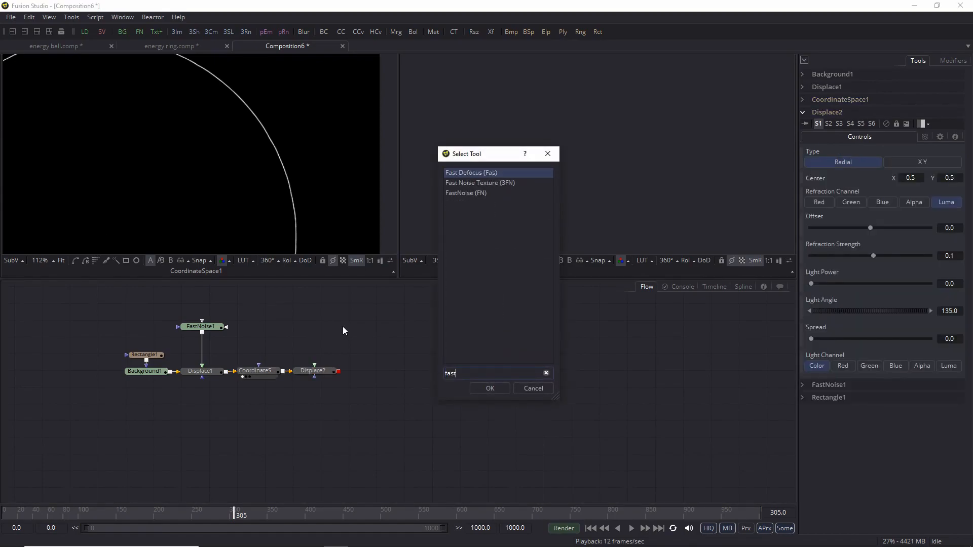
{"action": "key", "text": "Down"}
{"action": "key", "text": "Down"}
{"action": "key", "text": "Return"}
{"action": "left_click_drag", "start_coordinate": [367, 325], "coordinate": [314, 366]}
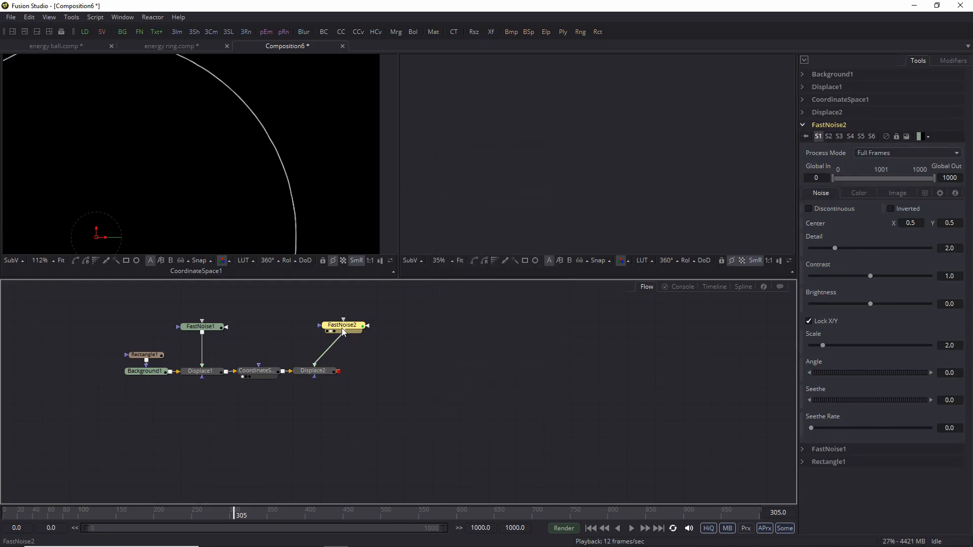
Step: Show FastNoise2 in the second viewer and Displace2 in the first, framing the ring
{"action": "key", "text": "2"}
{"action": "left_click", "coordinate": [327, 373]}
{"action": "key", "text": "1"}
{"action": "scroll", "coordinate": [248, 147], "scroll_direction": "down", "scroll_amount": 2}
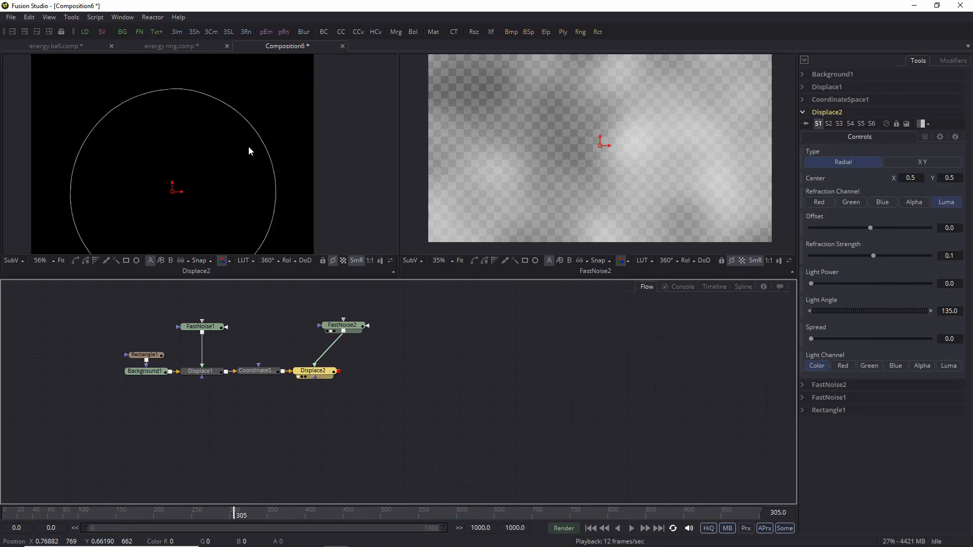
{"action": "left_click_drag", "start_coordinate": [250, 145], "coordinate": [273, 125]}
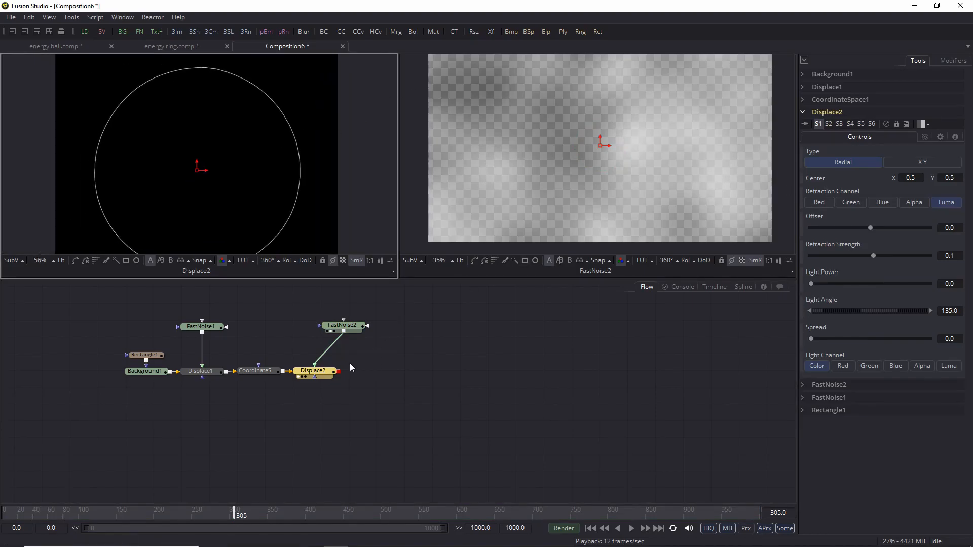
Step: Align FastNoise2 above Displace2 and set its contrast to about 2.402 and its scale to about 14.36
{"action": "left_click_drag", "start_coordinate": [350, 328], "coordinate": [323, 331]}
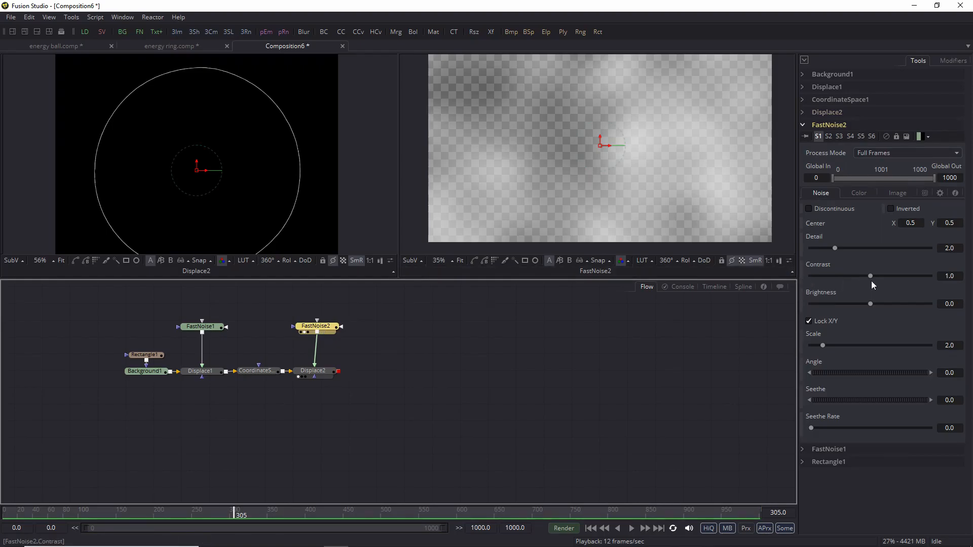
{"action": "left_click_drag", "start_coordinate": [869, 275], "coordinate": [891, 276]}
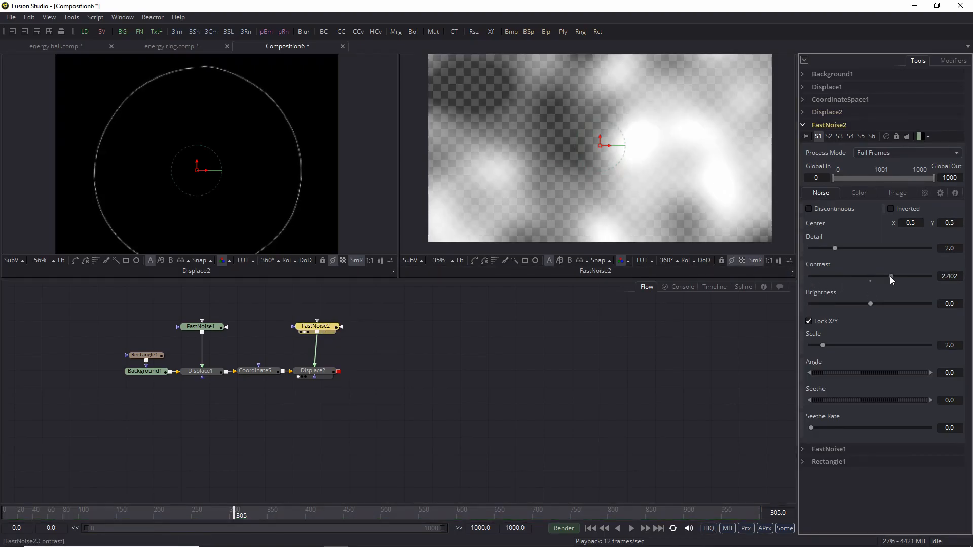
{"action": "left_click_drag", "start_coordinate": [822, 345], "coordinate": [895, 351]}
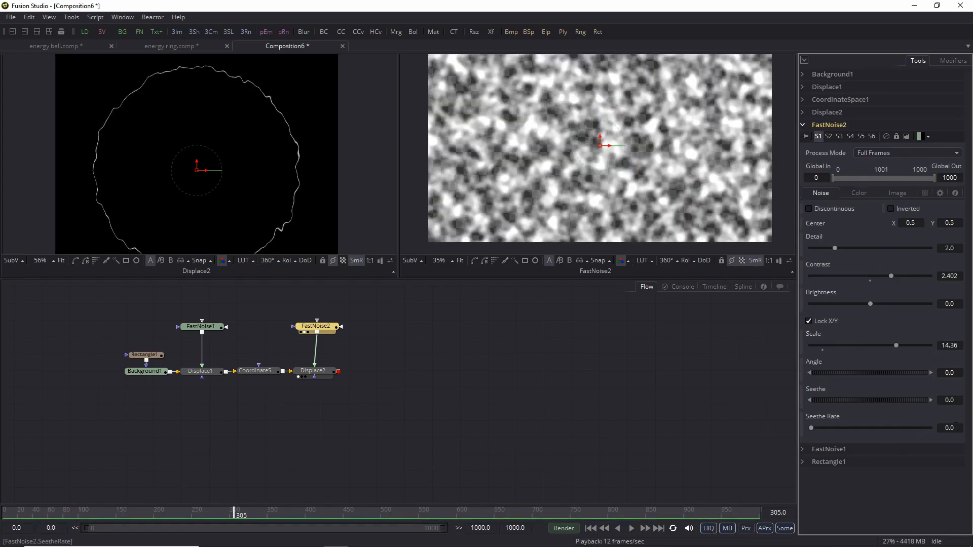
Step: Set the FastNoise2 seethe rate to 0.5, play back the animation and inspect the ring's edge up close
{"action": "left_click", "coordinate": [959, 424]}
{"action": "type", "text": "0.5"}
{"action": "key", "text": "Return"}
{"action": "key", "text": "space"}
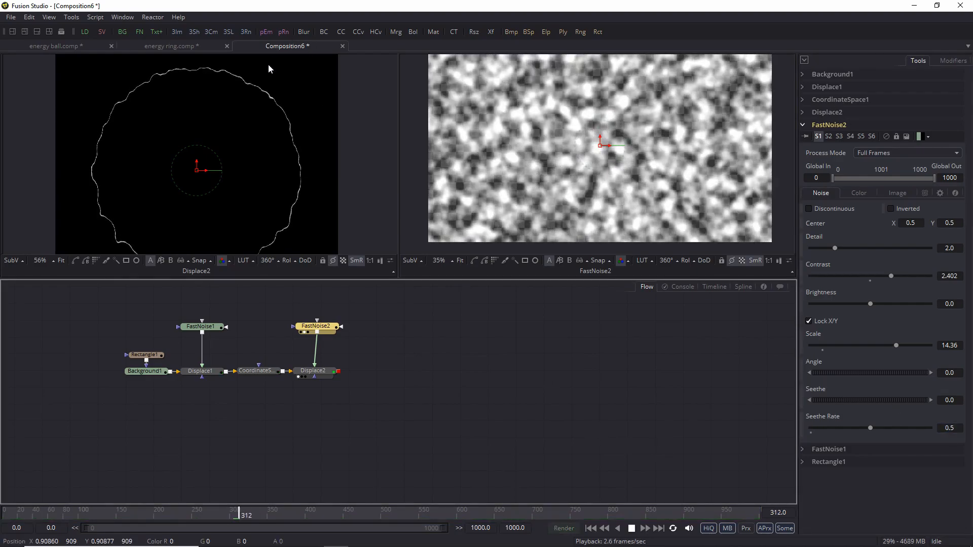
{"action": "key", "text": "space"}
{"action": "scroll", "coordinate": [256, 89], "scroll_direction": "up", "scroll_amount": 5}
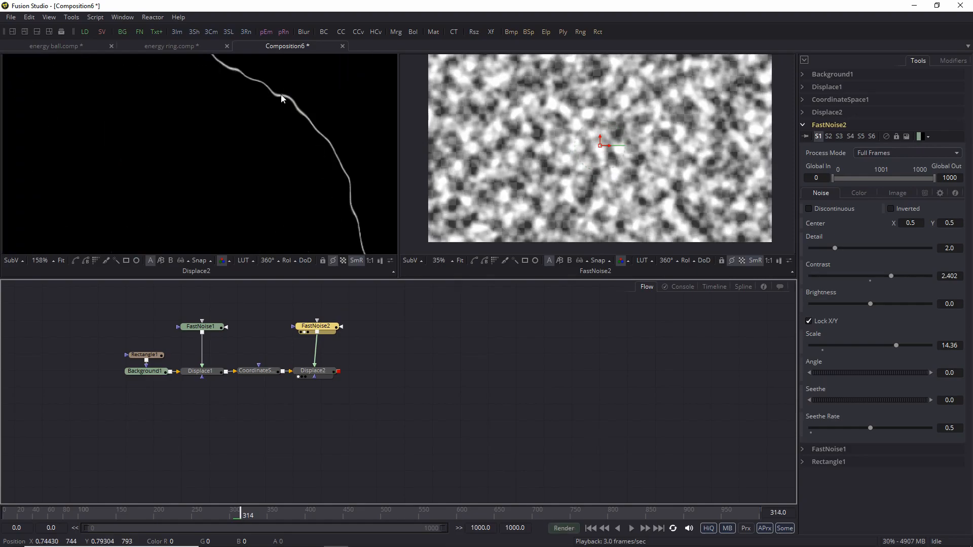
Step: Bypass Displace2 and re-enable it to compare the ring with and without the second displacement
{"action": "left_click", "coordinate": [322, 372]}
{"action": "key", "text": "ctrl+p"}
{"action": "key", "text": "ctrl+p"}
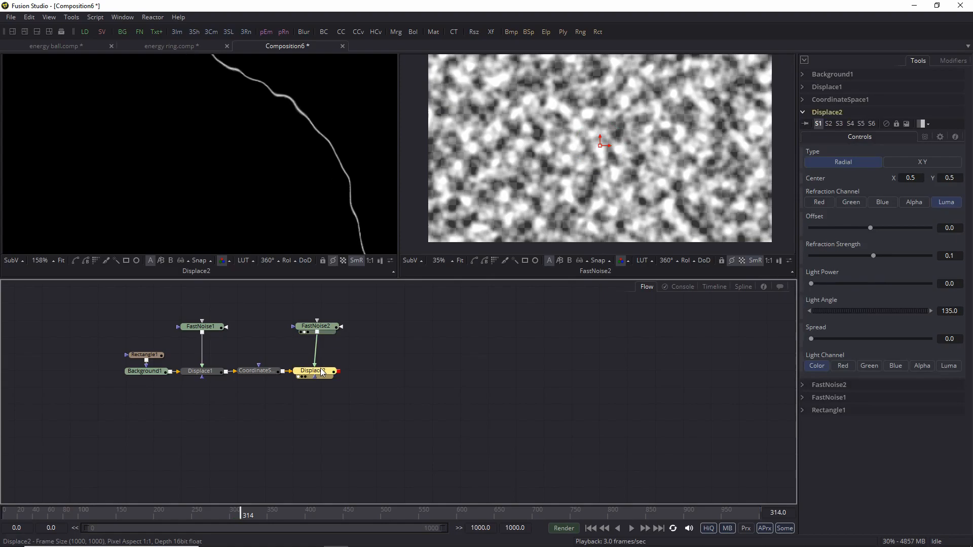
Step: Set the FastNoise2 detail to about 9.7 and its contrast to about 1.786, checking the whole ring
{"action": "left_click", "coordinate": [829, 384]}
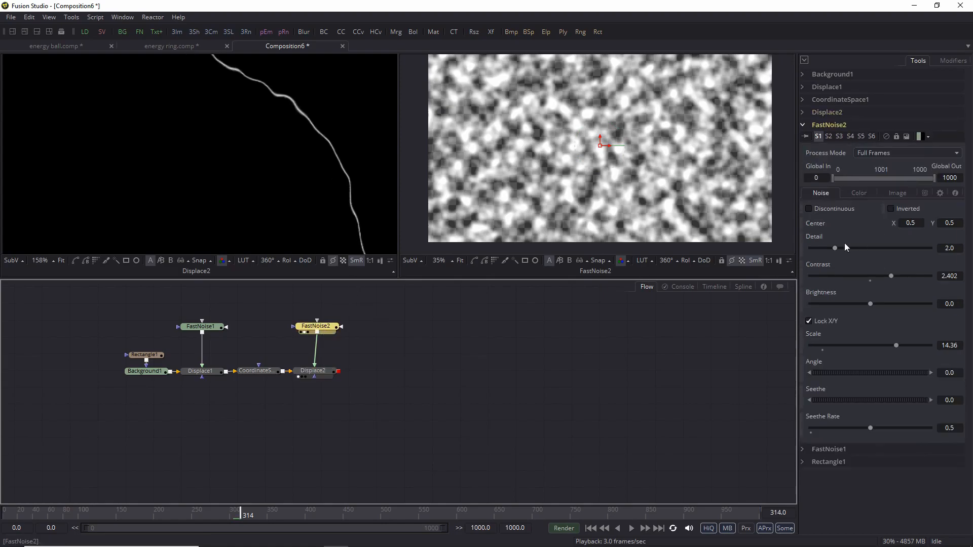
{"action": "left_click_drag", "start_coordinate": [838, 247], "coordinate": [926, 250]}
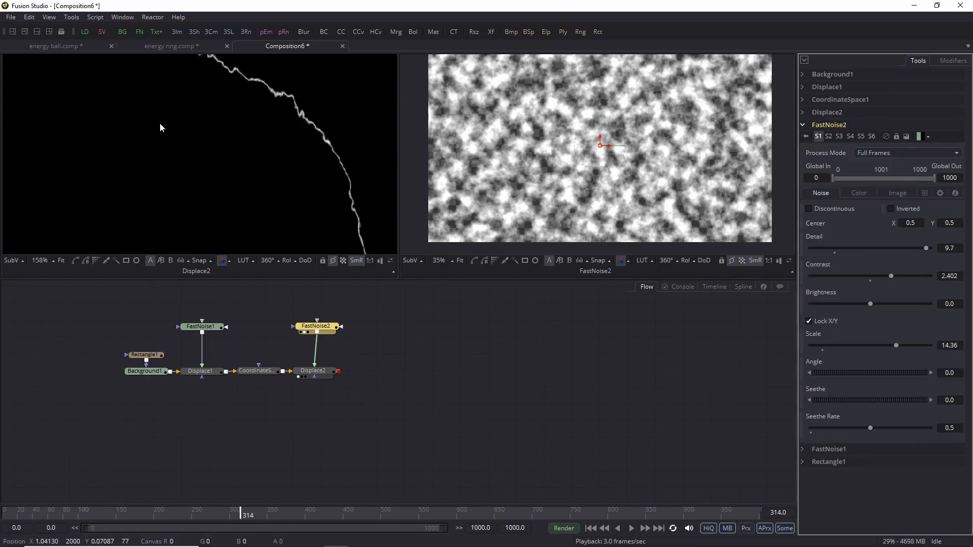
{"action": "scroll", "coordinate": [200, 120], "scroll_direction": "down", "scroll_amount": 2}
{"action": "scroll", "coordinate": [259, 99], "scroll_direction": "down", "scroll_amount": 3}
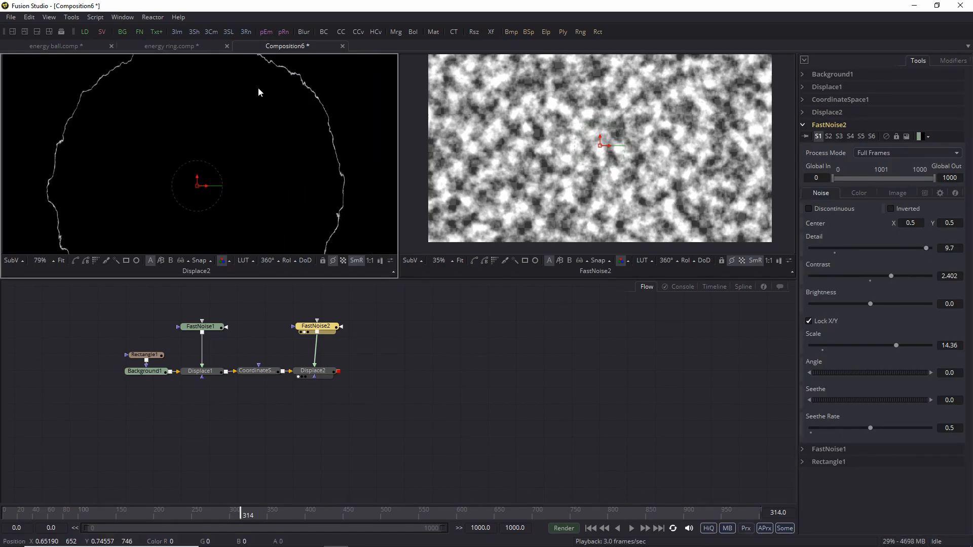
{"action": "scroll", "coordinate": [254, 137], "scroll_direction": "down", "scroll_amount": 1}
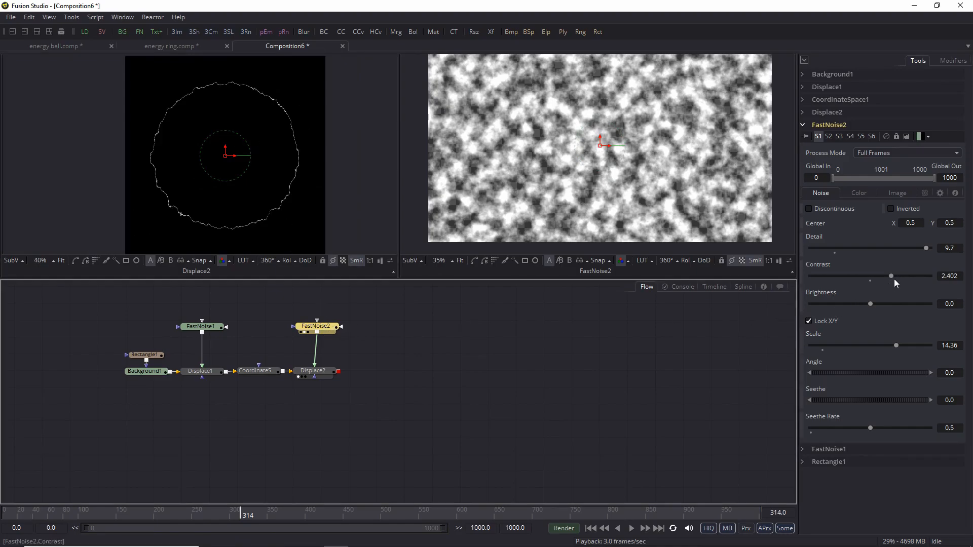
{"action": "left_click_drag", "start_coordinate": [893, 275], "coordinate": [883, 277]}
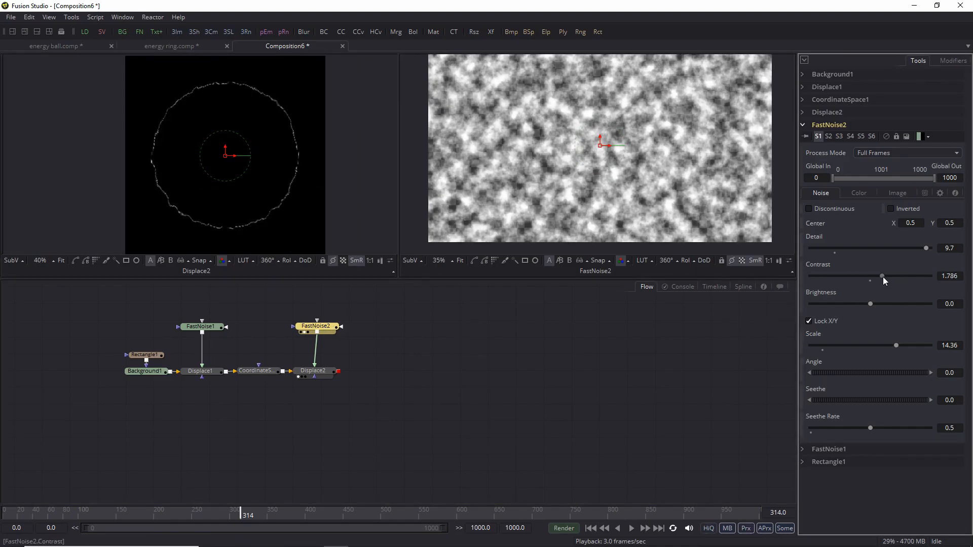
Step: Play back the ring from the first frame and reduce the FastNoise2 contrast to about 1.615
{"action": "left_click", "coordinate": [332, 372]}
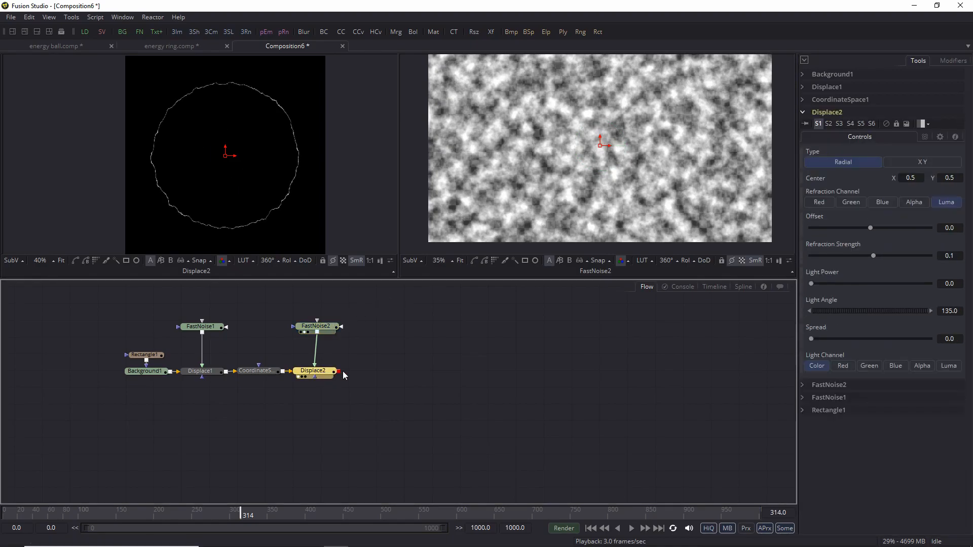
{"action": "left_click", "coordinate": [591, 529]}
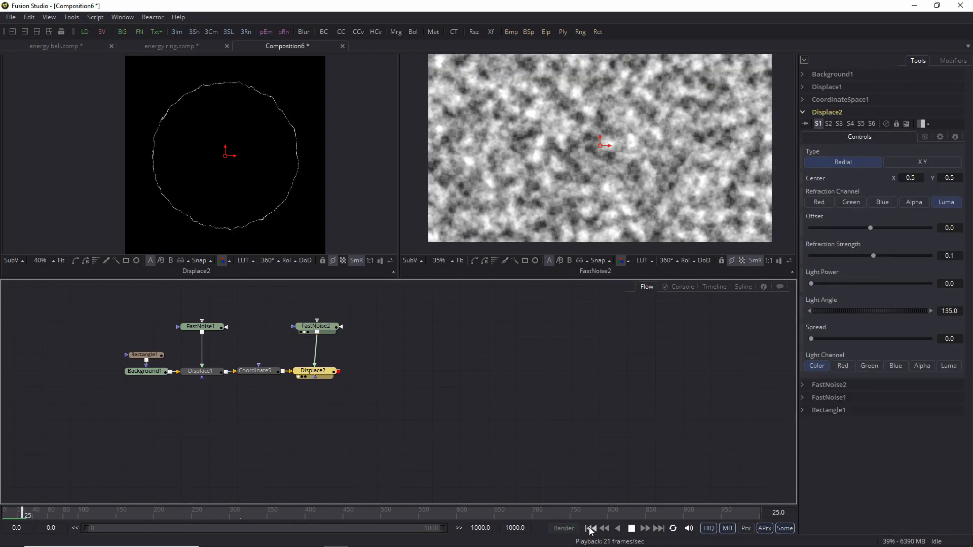
{"action": "left_click", "coordinate": [591, 529]}
{"action": "scroll", "coordinate": [232, 109], "scroll_direction": "up", "scroll_amount": 3}
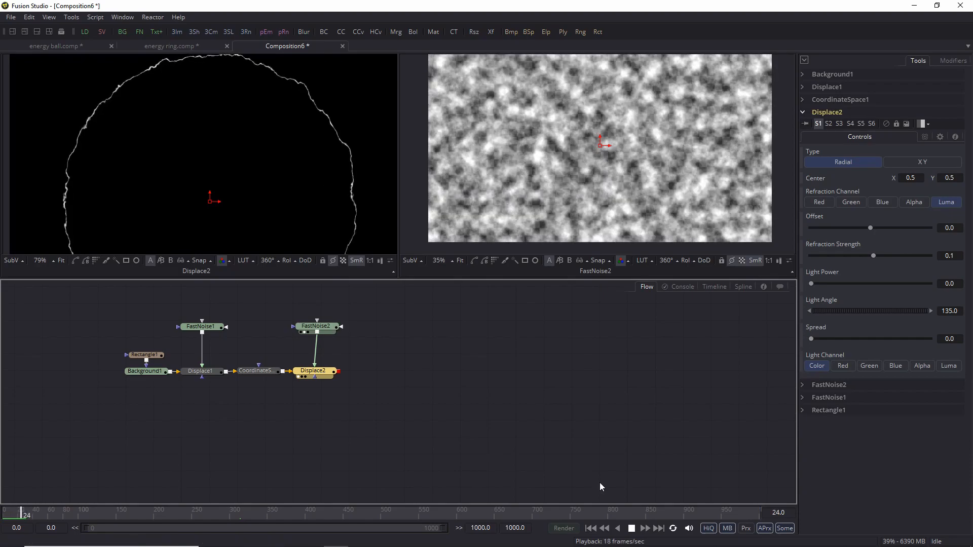
{"action": "left_click", "coordinate": [591, 528]}
{"action": "left_click", "coordinate": [324, 328]}
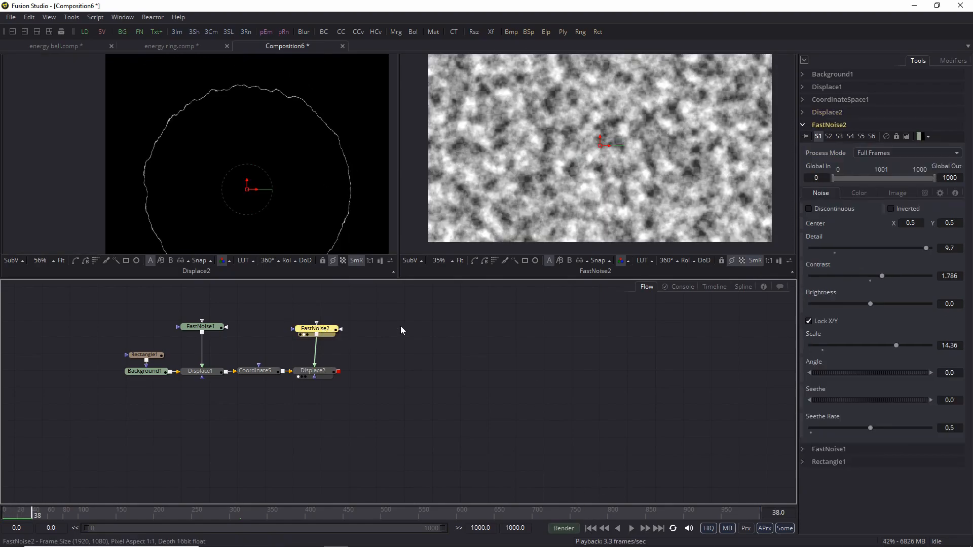
{"action": "left_click_drag", "start_coordinate": [883, 276], "coordinate": [880, 276]}
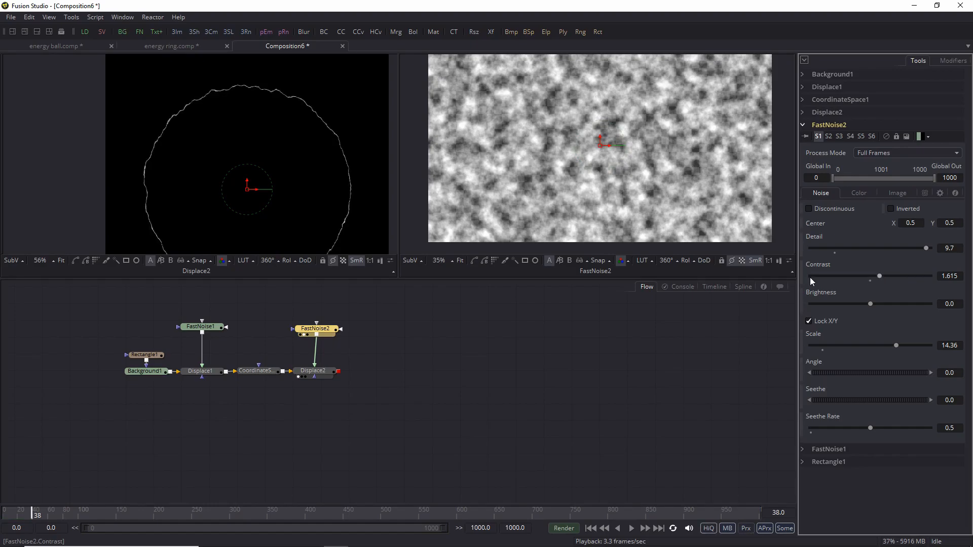
Step: Add a Duplicate node after Displace2
{"action": "left_click", "coordinate": [324, 373]}
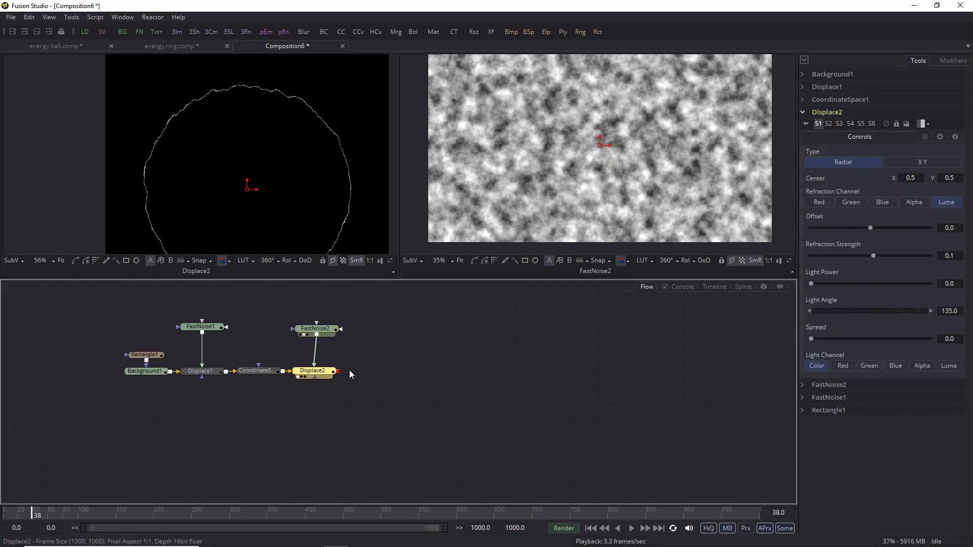
{"action": "key", "text": "shift+space"}
{"action": "type", "text": "dup"}
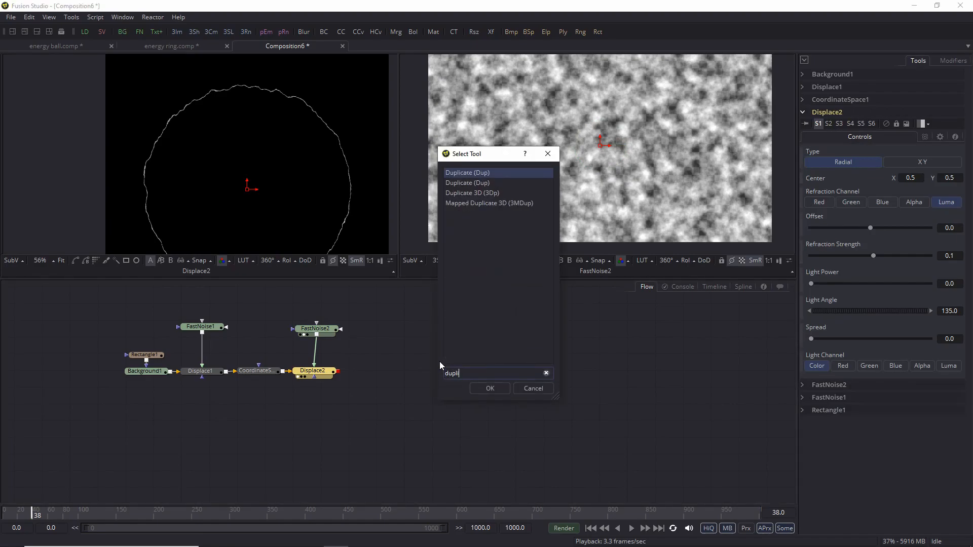
{"action": "type", "text": "li"}
{"action": "key", "text": "Return"}
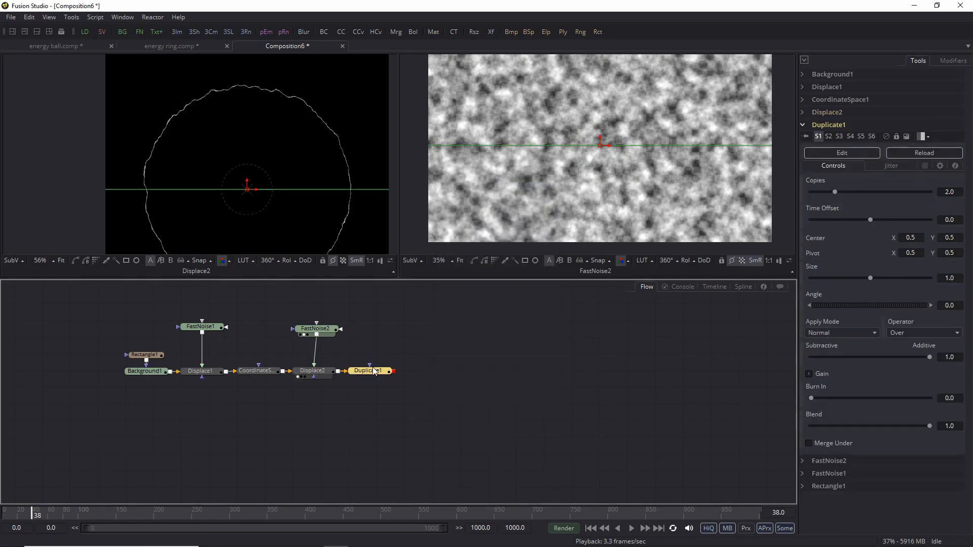
Step: Show Duplicate1 in the second viewer without the checker underlay and set its time offset to 5
{"action": "key", "text": "2"}
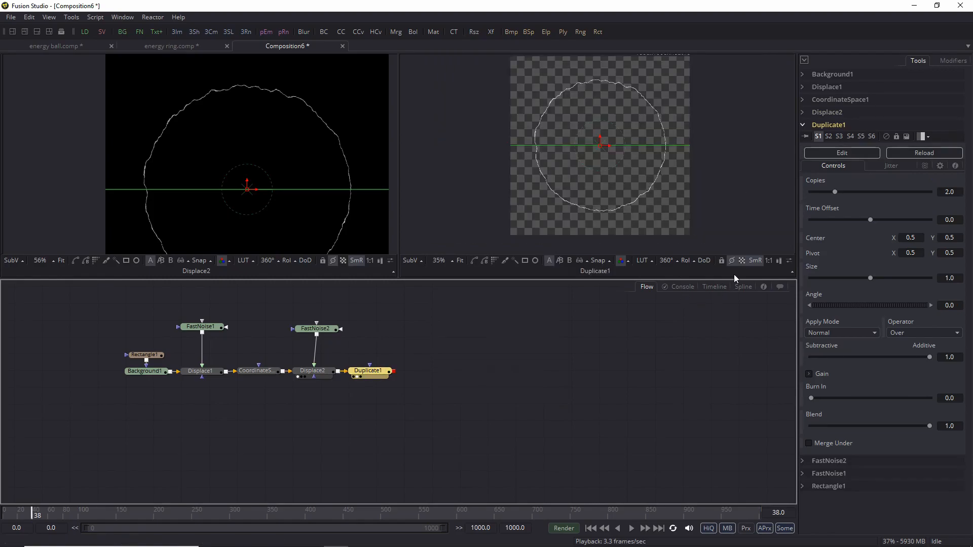
{"action": "left_click", "coordinate": [742, 261]}
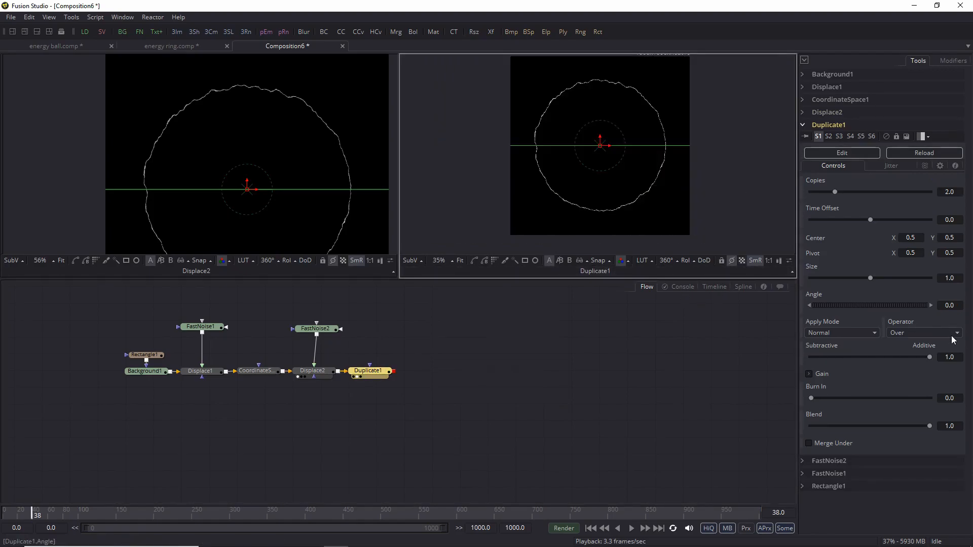
{"action": "left_click", "coordinate": [959, 219]}
{"action": "type", "text": "5"}
{"action": "key", "text": "Tab"}
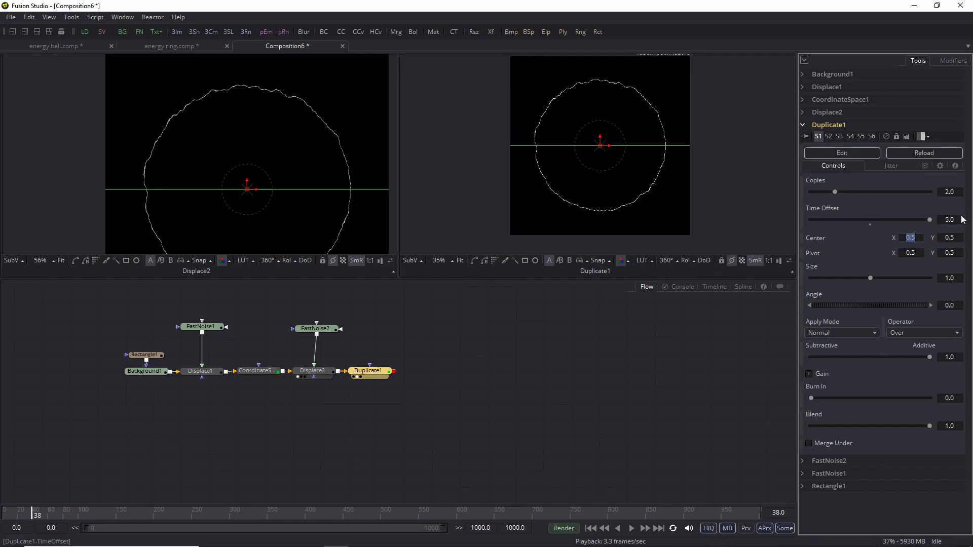
{"action": "scroll", "coordinate": [645, 96], "scroll_direction": "up", "scroll_amount": 2}
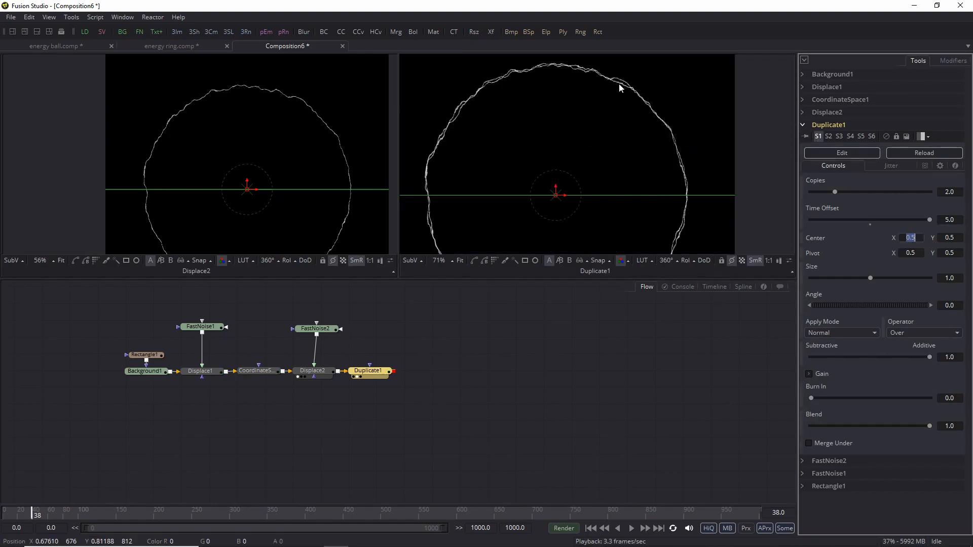
Step: Set the duplicate's angle to about -42.6 and its size to 0.98, then play back the doubled ring
{"action": "left_click_drag", "start_coordinate": [871, 306], "coordinate": [848, 306]}
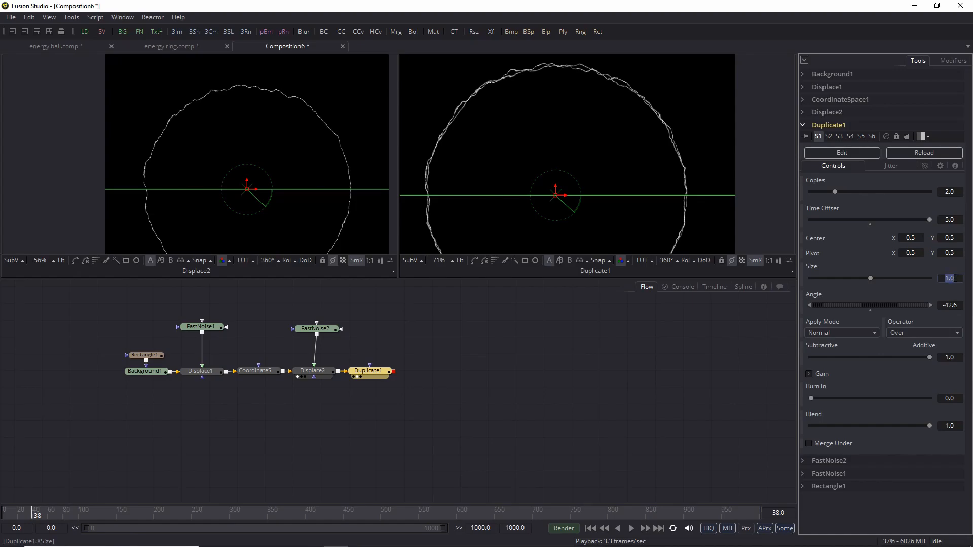
{"action": "key", "text": "Tab"}
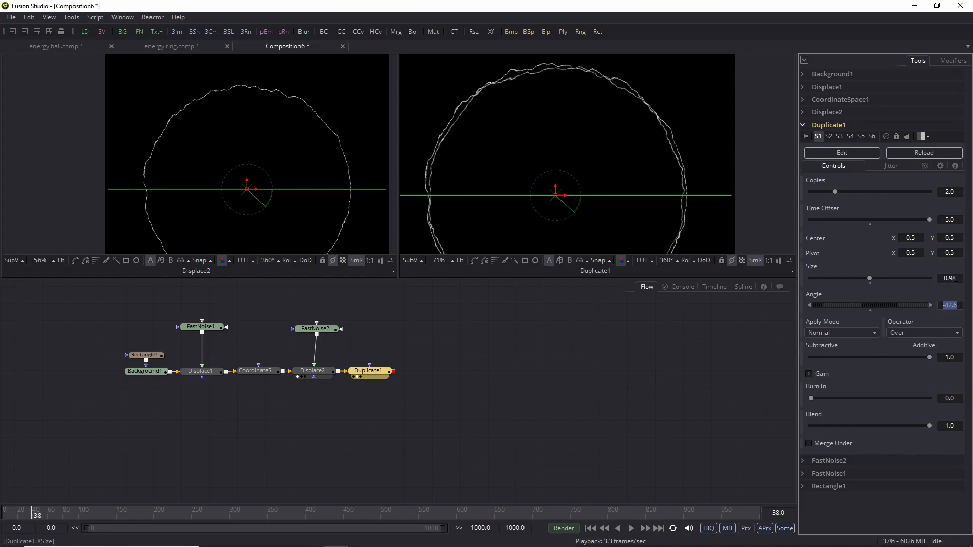
{"action": "left_click", "coordinate": [569, 309]}
{"action": "key", "text": "space"}
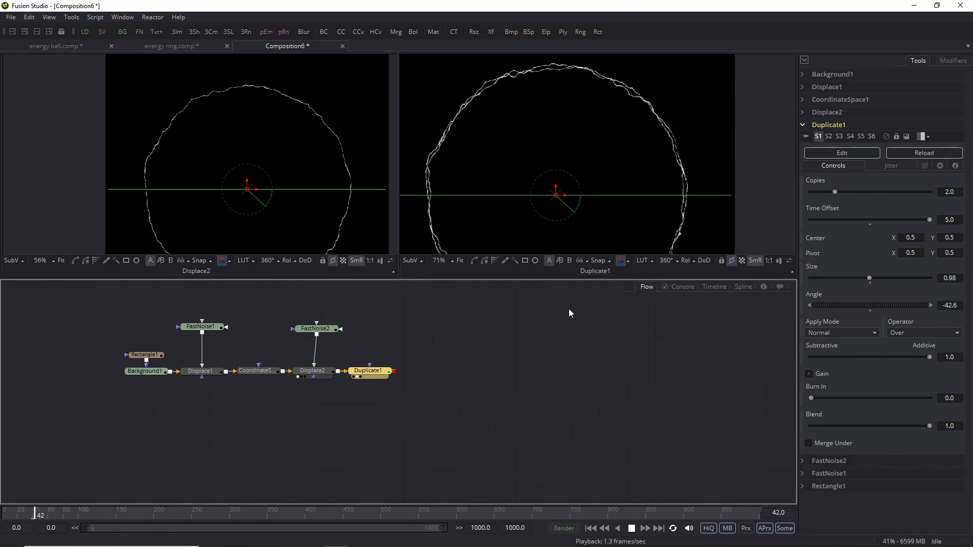
{"action": "key", "text": "space"}
{"action": "scroll", "coordinate": [659, 99], "scroll_direction": "up", "scroll_amount": 4}
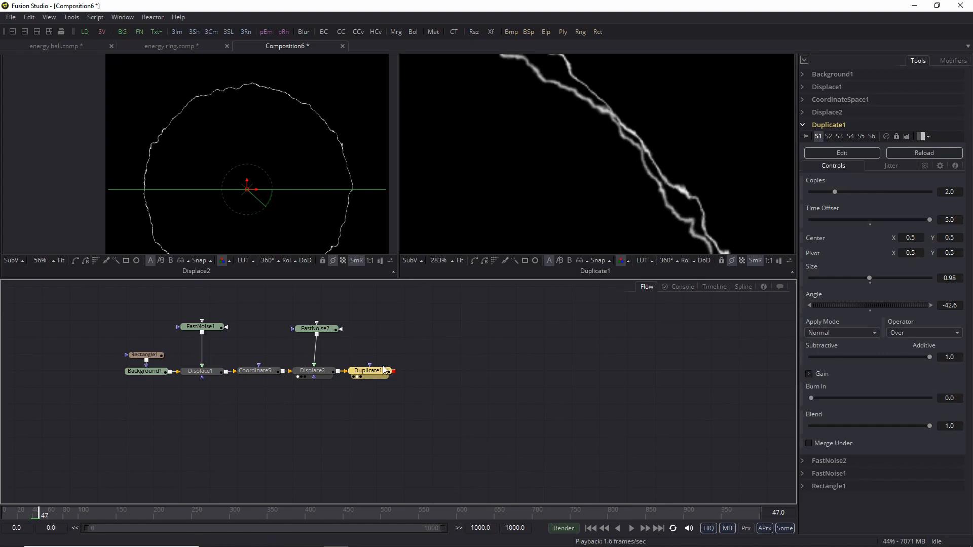
Step: Add an Erode/Dilate node after Duplicate1
{"action": "key", "text": "shift+space"}
{"action": "type", "text": "er"}
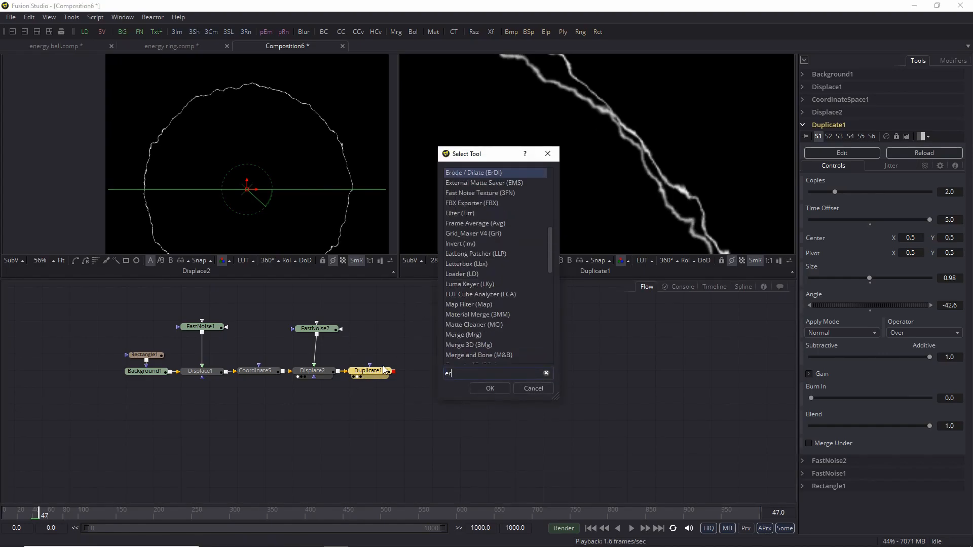
{"action": "key", "text": "Return"}
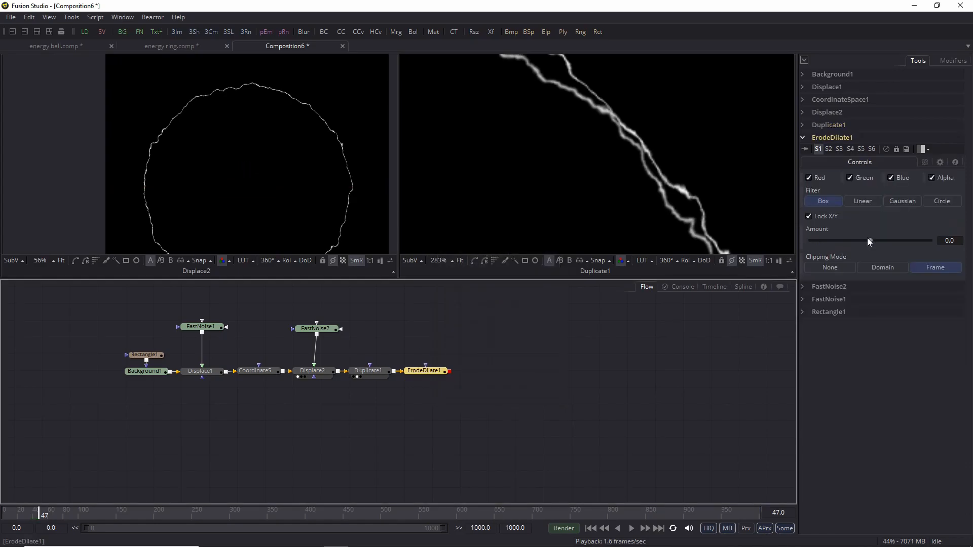
Step: Set ErodeDilate1 to the Linear filter with an amount of 0.02 and show it in the second viewer
{"action": "left_click_drag", "start_coordinate": [872, 240], "coordinate": [971, 253]}
{"action": "double_click", "coordinate": [960, 240]}
{"action": "left_click", "coordinate": [957, 240]}
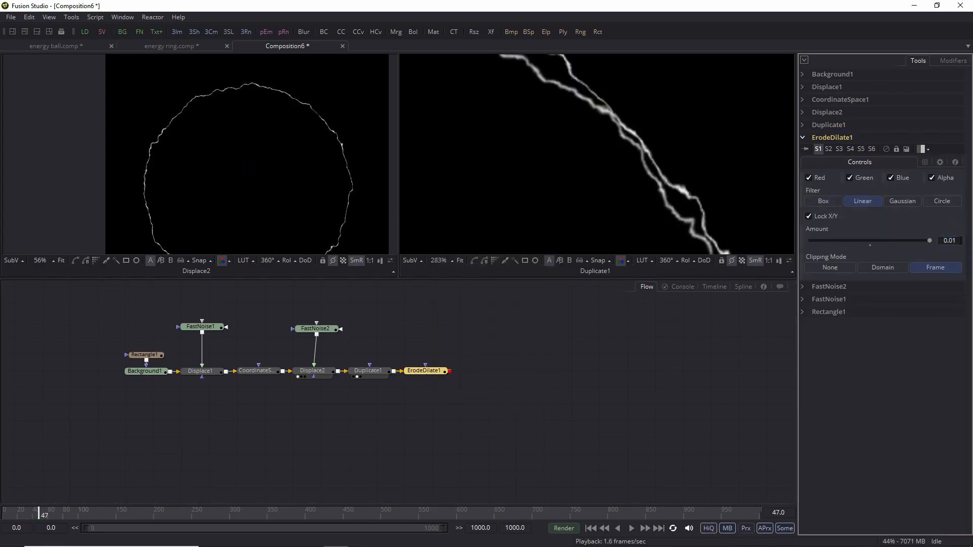
{"action": "left_click_drag", "start_coordinate": [429, 372], "coordinate": [543, 203]}
{"action": "scroll", "coordinate": [595, 151], "scroll_direction": "down", "scroll_amount": 2}
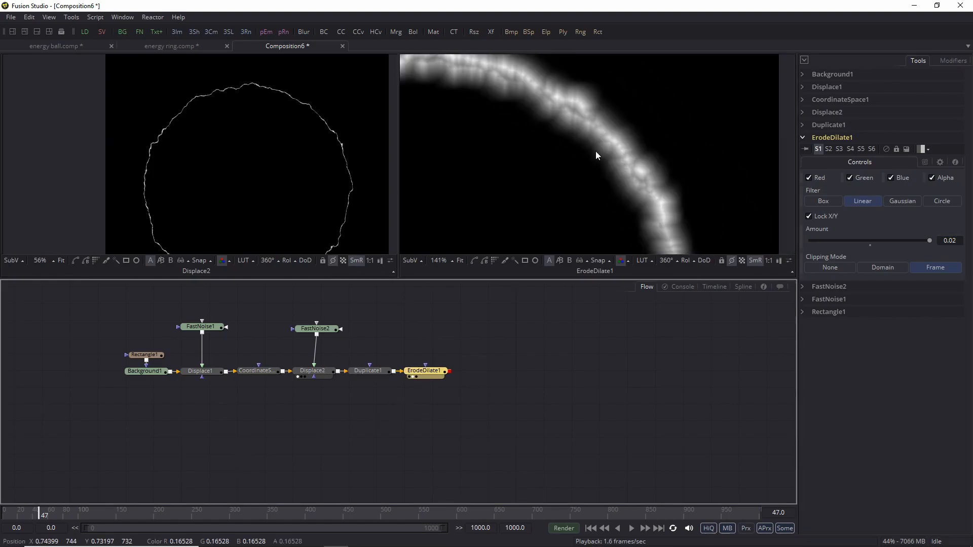
Step: Add a third FastNoise node and connect it as the effect mask of ErodeDilate1
{"action": "left_click", "coordinate": [426, 325]}
{"action": "key", "text": "shift+space"}
{"action": "type", "text": "fast"}
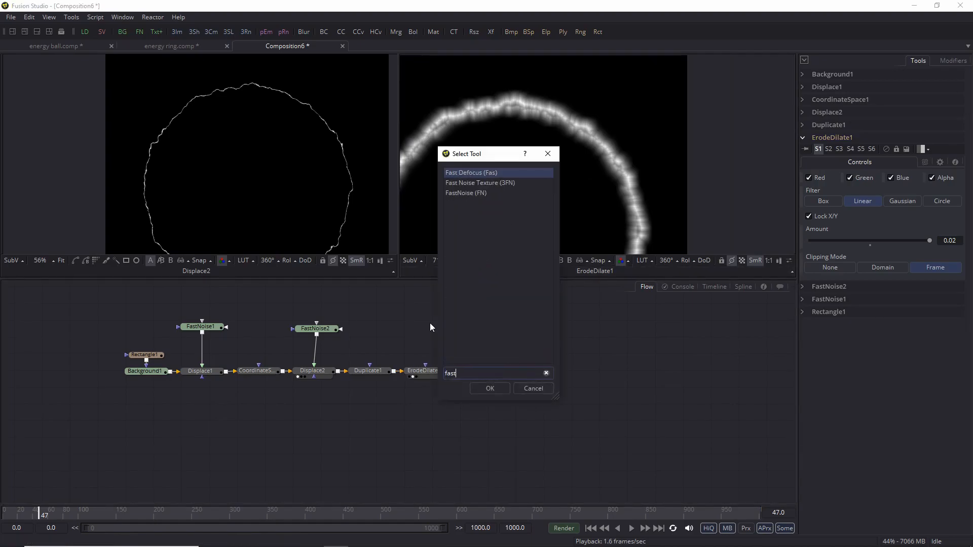
{"action": "key", "text": "Down"}
{"action": "key", "text": "Down"}
{"action": "key", "text": "Return"}
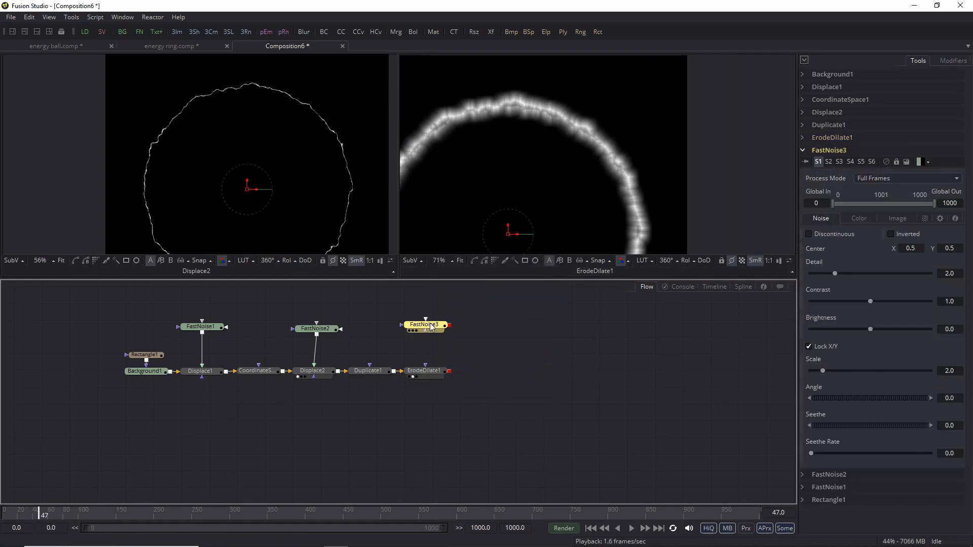
{"action": "left_click_drag", "start_coordinate": [433, 327], "coordinate": [433, 371]}
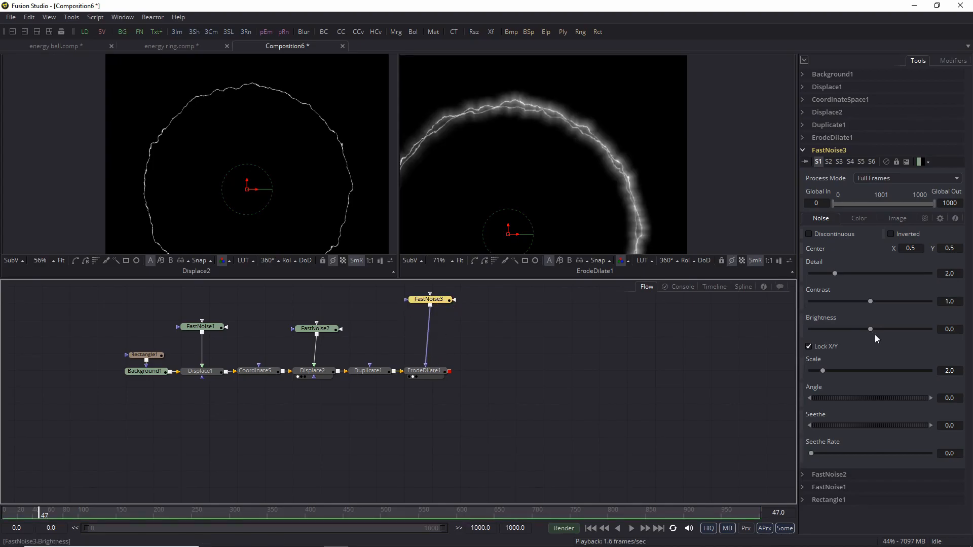
Step: Set the FastNoise3 scale to 35
{"action": "left_click", "coordinate": [961, 370]}
{"action": "type", "text": "35"}
{"action": "key", "text": "Tab"}
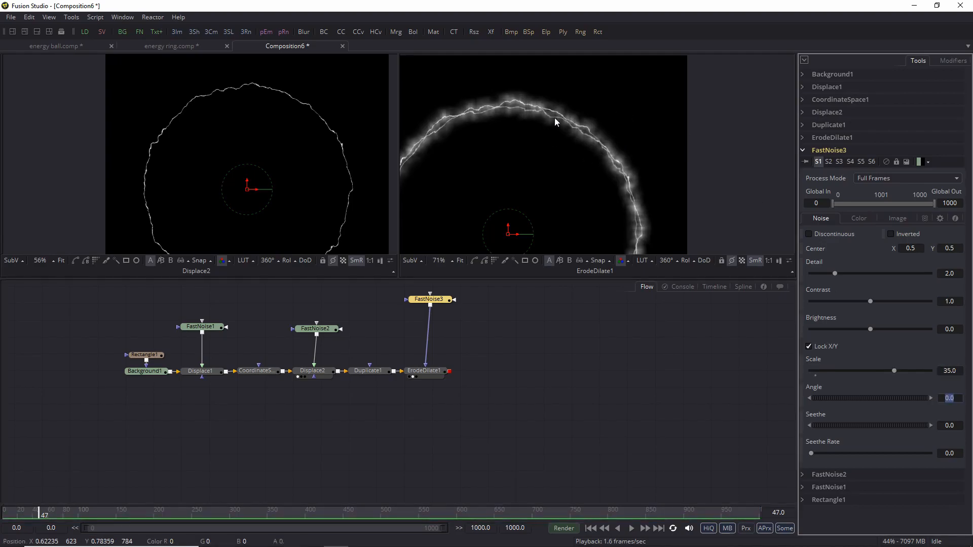
Step: Set the FastNoise3 detail to 10 and turn on its Discontinuous and Inverted options
{"action": "scroll", "coordinate": [557, 122], "scroll_direction": "up", "scroll_amount": 2}
{"action": "left_click", "coordinate": [836, 274]}
{"action": "left_click", "coordinate": [949, 274]}
{"action": "type", "text": "10"}
{"action": "key", "text": "Return"}
{"action": "left_click", "coordinate": [809, 235]}
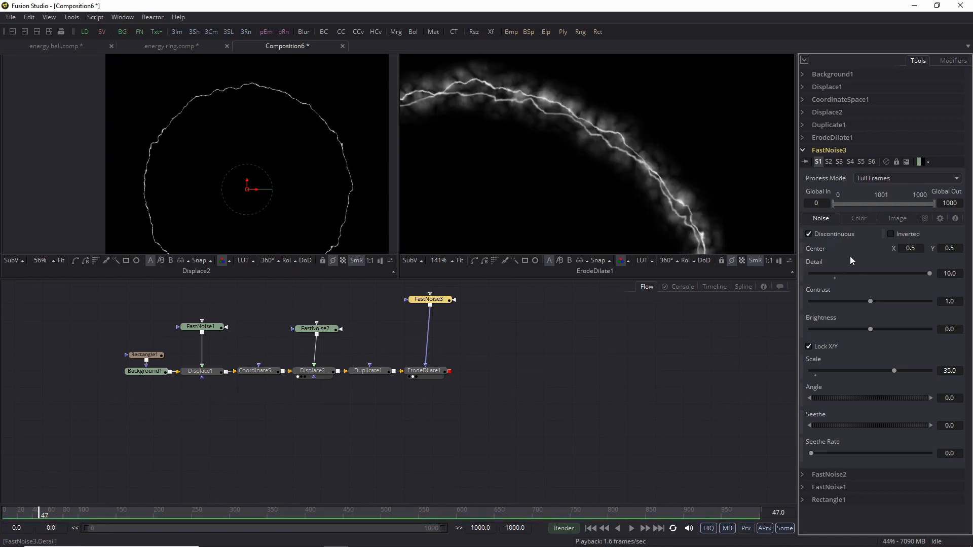
{"action": "left_click", "coordinate": [891, 234]}
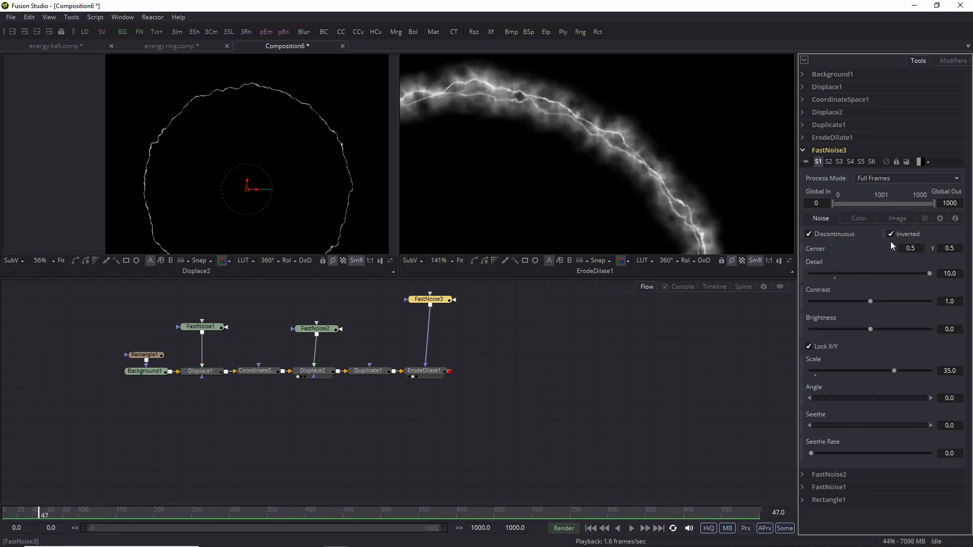
Step: Set the FastNoise3 brightness to about -0.718 and its contrast to about 3.427, checking the sparks up close
{"action": "scroll", "coordinate": [561, 114], "scroll_direction": "down", "scroll_amount": 1}
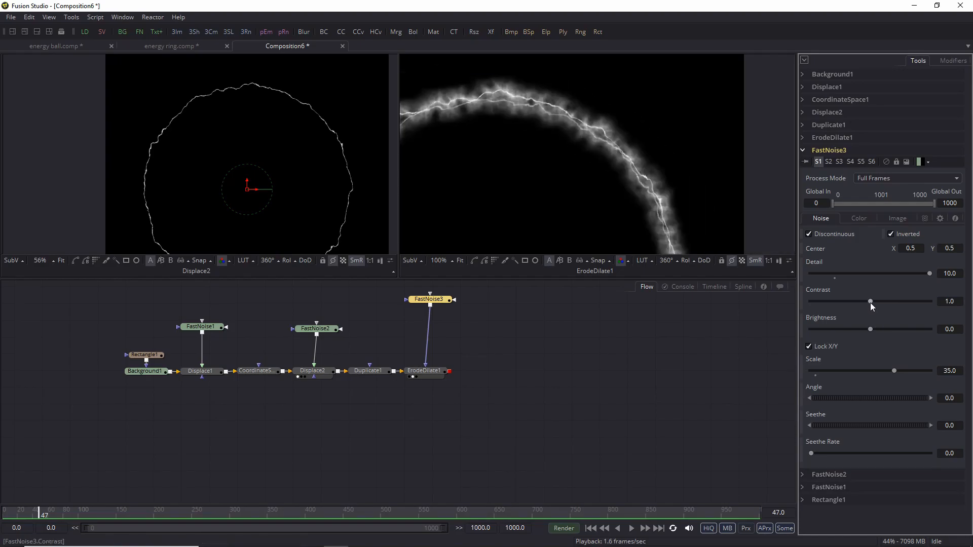
{"action": "left_click_drag", "start_coordinate": [873, 303], "coordinate": [828, 332]}
{"action": "left_click_drag", "start_coordinate": [892, 302], "coordinate": [907, 302]}
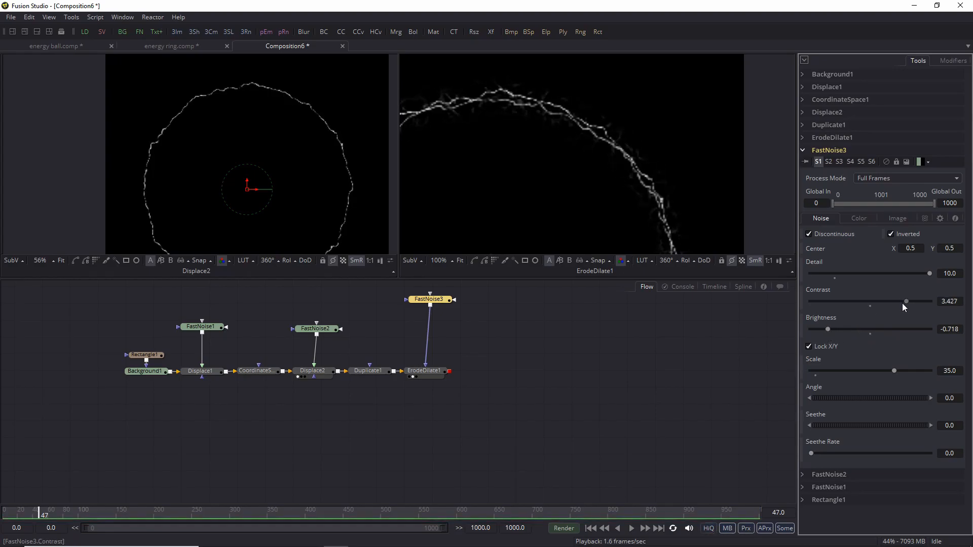
{"action": "scroll", "coordinate": [551, 111], "scroll_direction": "up", "scroll_amount": 2}
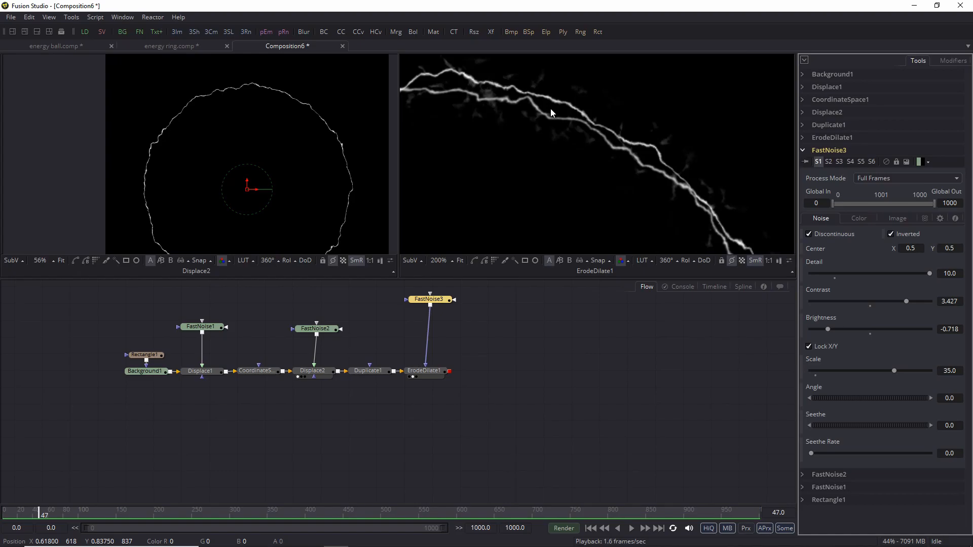
{"action": "scroll", "coordinate": [551, 109], "scroll_direction": "down", "scroll_amount": 1}
{"action": "scroll", "coordinate": [552, 108], "scroll_direction": "down", "scroll_amount": 1}
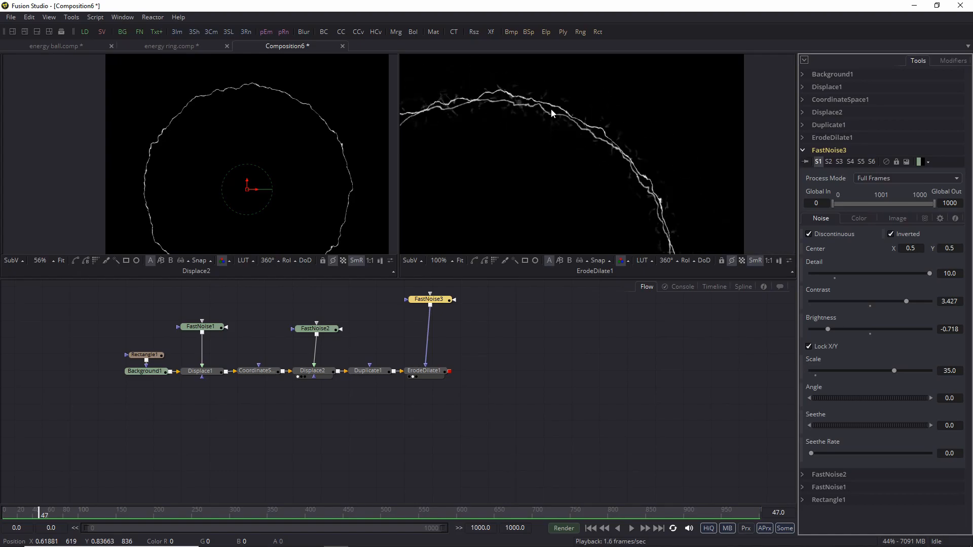
Step: Animate the mask noise by setting the FastNoise3 seethe rate to 0.15
{"action": "left_click", "coordinate": [958, 454]}
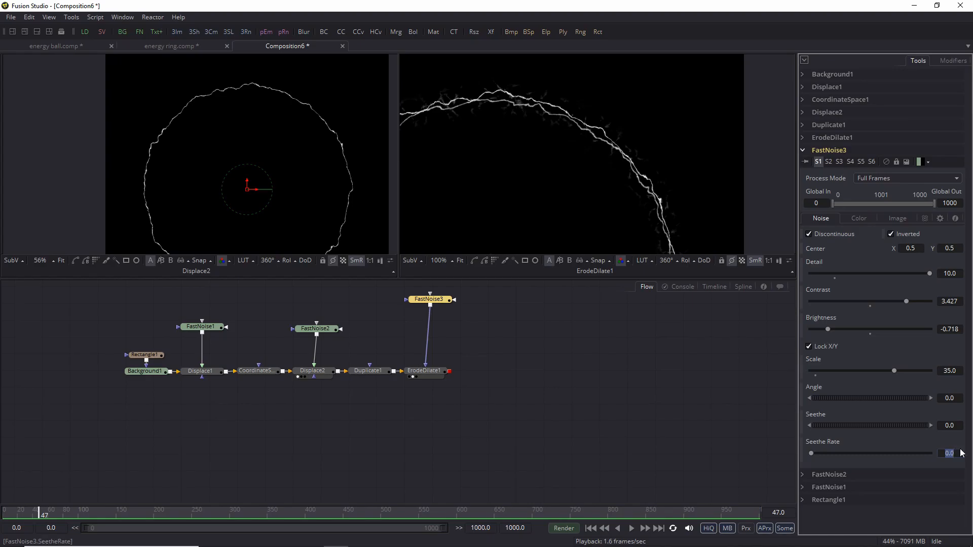
{"action": "type", "text": "5"}
{"action": "key", "text": "Tab"}
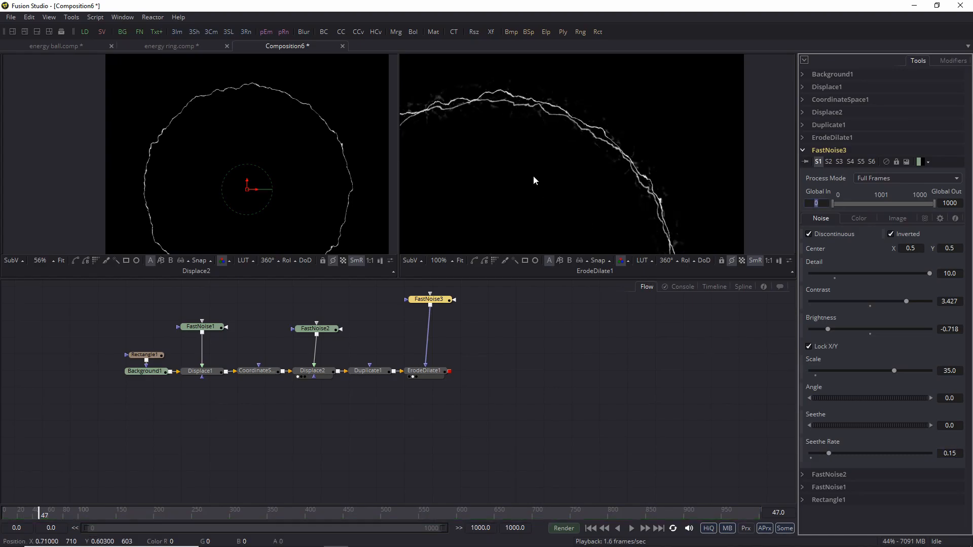
{"action": "scroll", "coordinate": [507, 94], "scroll_direction": "up", "scroll_amount": 2}
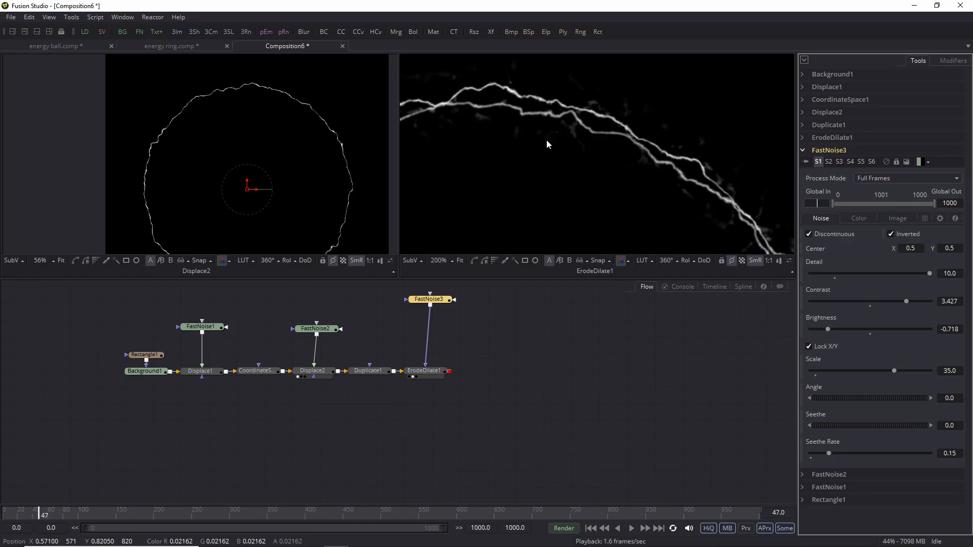
Step: Play back the ring with its sparks and check it with the checker underlay on and off
{"action": "key", "text": "space"}
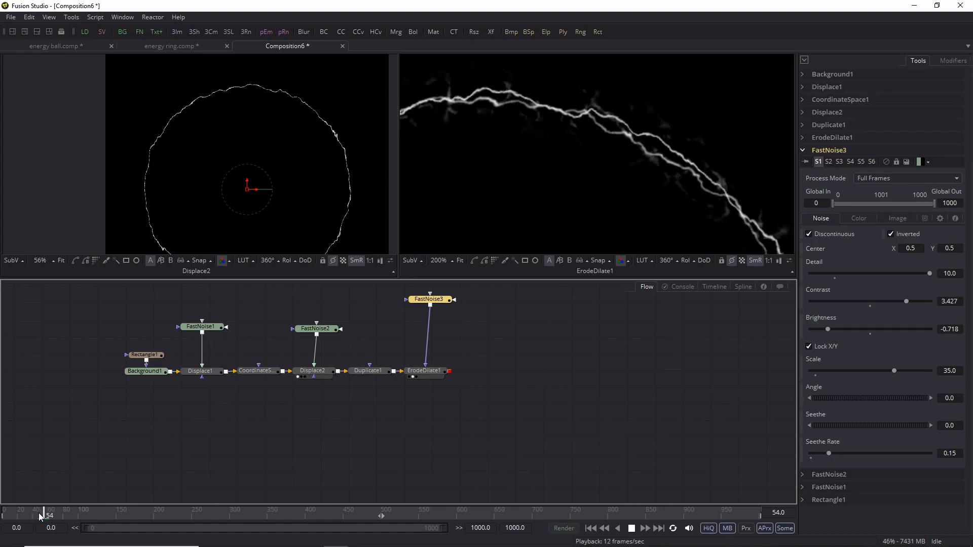
{"action": "key", "text": "space"}
{"action": "scroll", "coordinate": [593, 185], "scroll_direction": "down", "scroll_amount": 2}
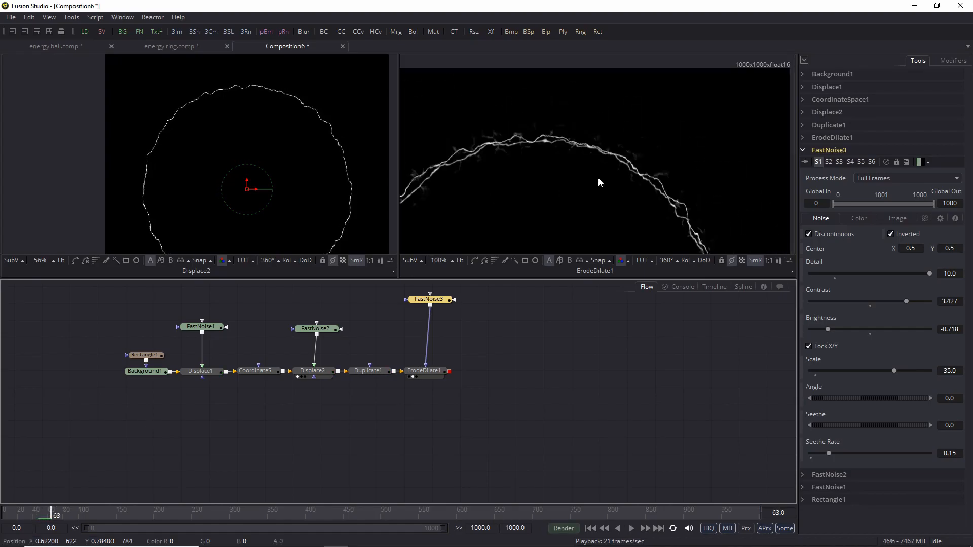
{"action": "left_click", "coordinate": [742, 261]}
{"action": "left_click", "coordinate": [742, 261]}
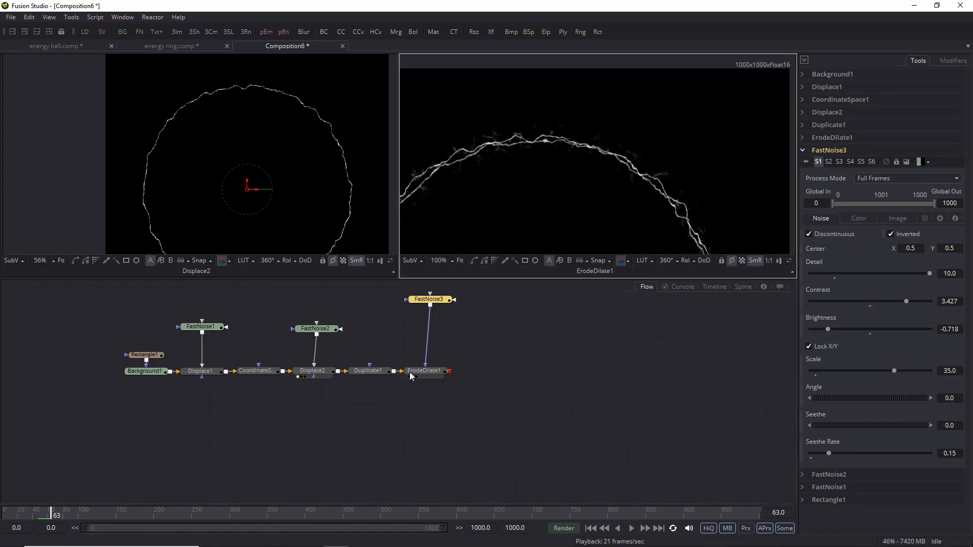
Step: Add a Color Corrector node after ErodeDilate1
{"action": "left_click", "coordinate": [439, 372]}
{"action": "key", "text": "shift+space"}
{"action": "type", "text": "color"}
{"action": "key", "text": "Down"}
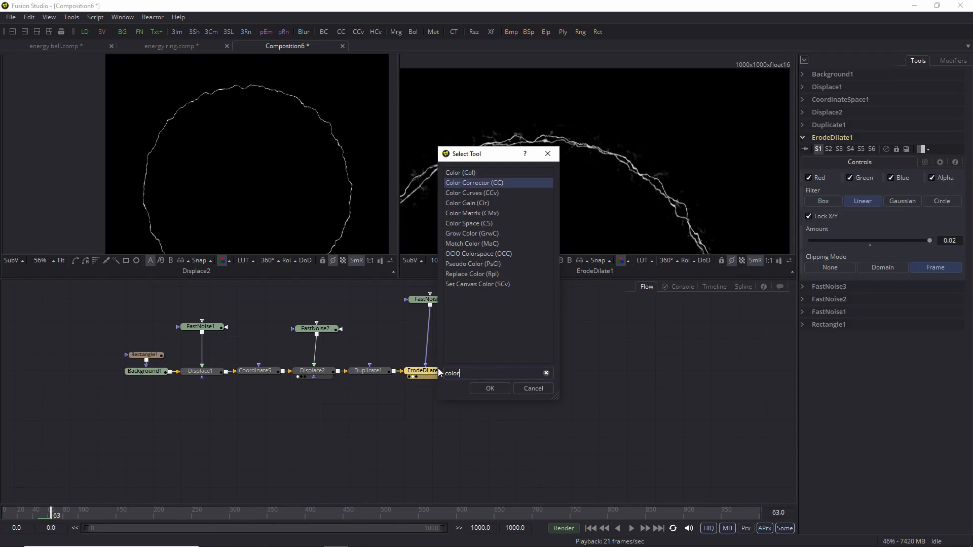
{"action": "type", "text": "or"}
{"action": "key", "text": "Return"}
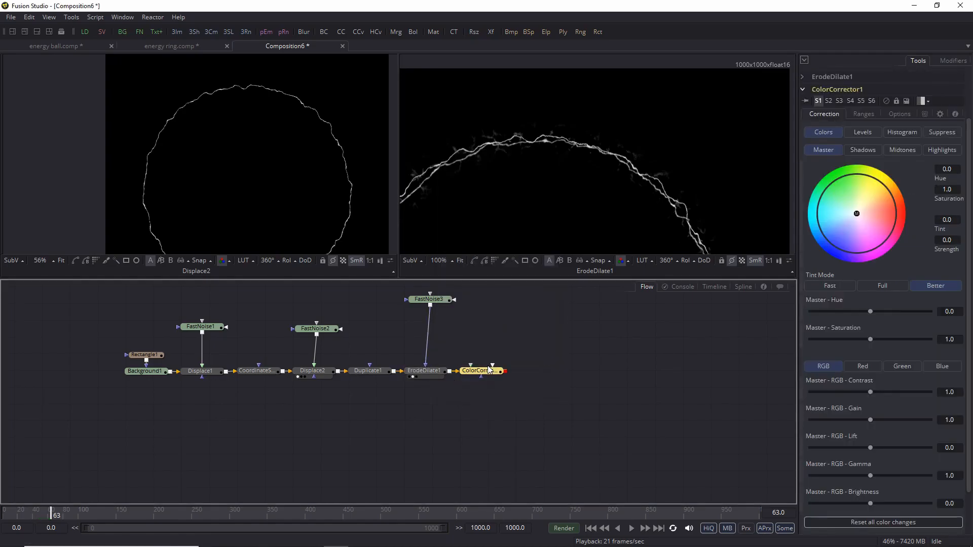
Step: View ColorCorrector1 and tint the ring blue at strength 0.434, with master saturation about 1.026 and RGB gamma about 1.154
{"action": "left_click_drag", "start_coordinate": [488, 376], "coordinate": [548, 243]}
{"action": "left_click_drag", "start_coordinate": [857, 214], "coordinate": [836, 228]}
{"action": "scroll", "coordinate": [601, 160], "scroll_direction": "up", "scroll_amount": 2}
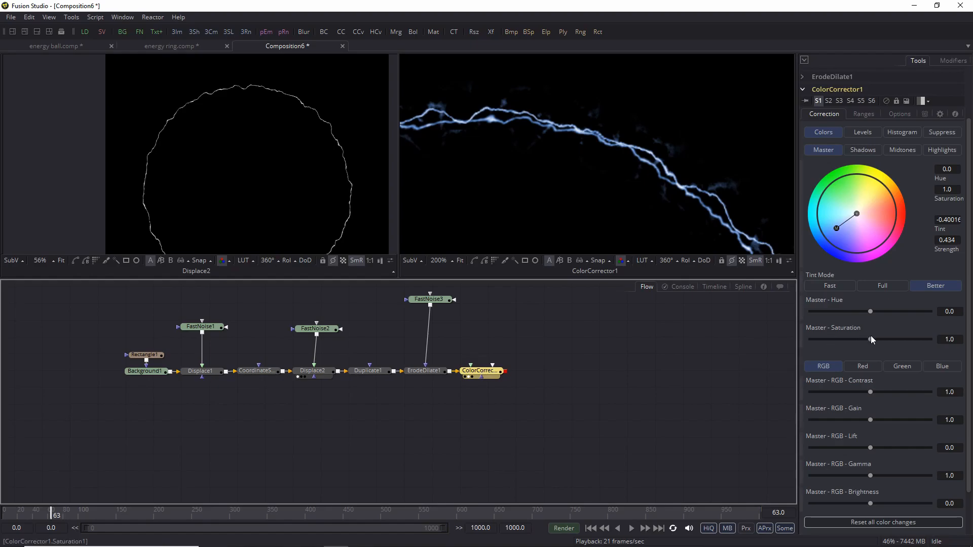
{"action": "left_click_drag", "start_coordinate": [870, 339], "coordinate": [872, 339]}
{"action": "mouse_move", "coordinate": [871, 476]}
{"action": "left_mouse_down"}
{"action": "mouse_move", "coordinate": [890, 475]}
{"action": "mouse_move", "coordinate": [875, 475]}
{"action": "left_mouse_up"}
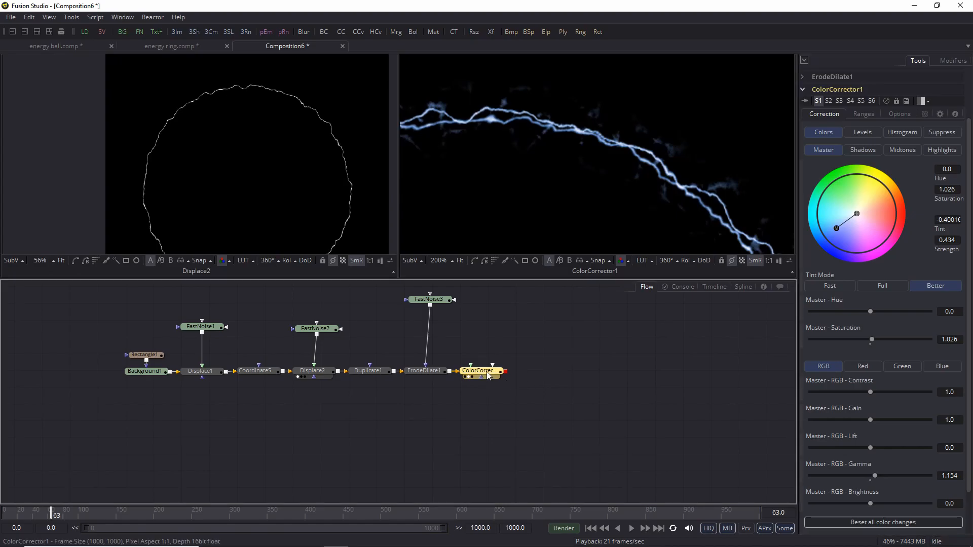
Step: Add a Soft Glow node after ColorCorrector1 and show it in the second viewer
{"action": "key", "text": "ctrl+space"}
{"action": "type", "text": "soft"}
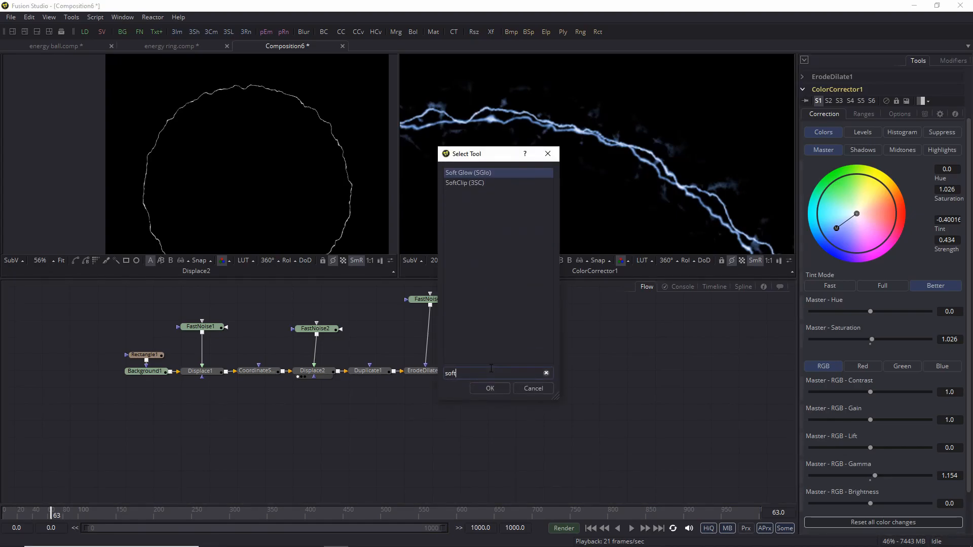
{"action": "key", "text": "Return"}
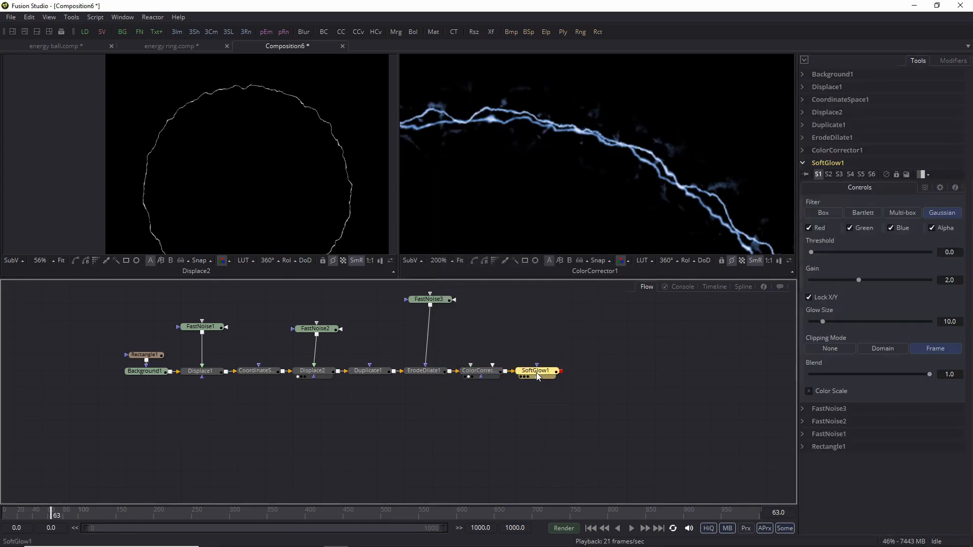
{"action": "key", "text": "2"}
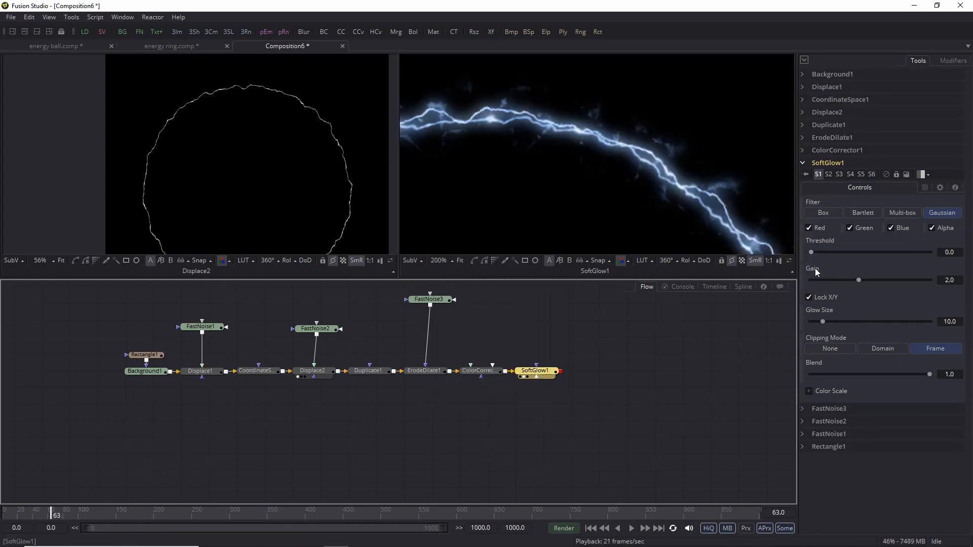
Step: Set SoftGlow1's threshold to about 0.103 and its glow size to about 13.7, and check the ring
{"action": "left_click_drag", "start_coordinate": [812, 252], "coordinate": [824, 252]}
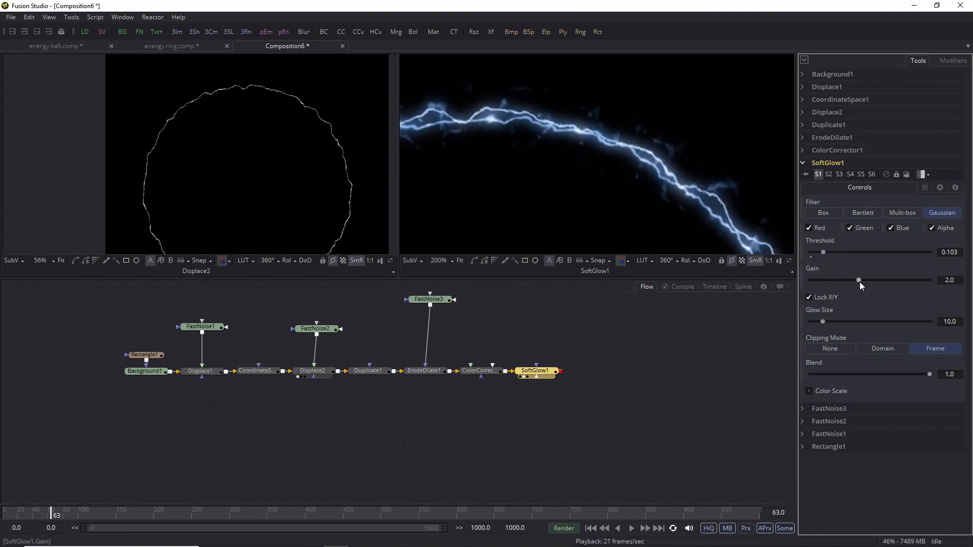
{"action": "left_click_drag", "start_coordinate": [824, 321], "coordinate": [829, 320]}
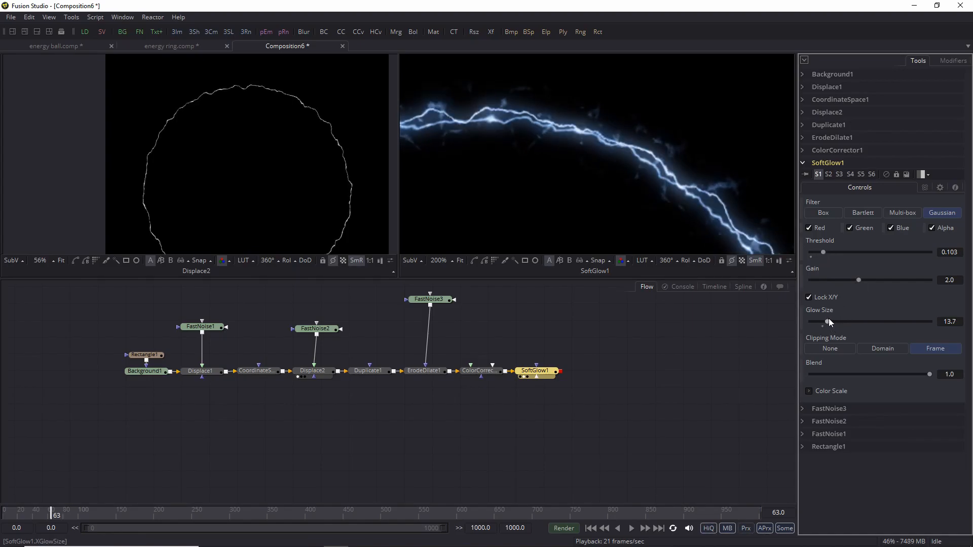
{"action": "scroll", "coordinate": [614, 142], "scroll_direction": "down", "scroll_amount": 3}
{"action": "left_click_drag", "start_coordinate": [542, 171], "coordinate": [576, 124]}
{"action": "scroll", "coordinate": [521, 115], "scroll_direction": "up", "scroll_amount": 1}
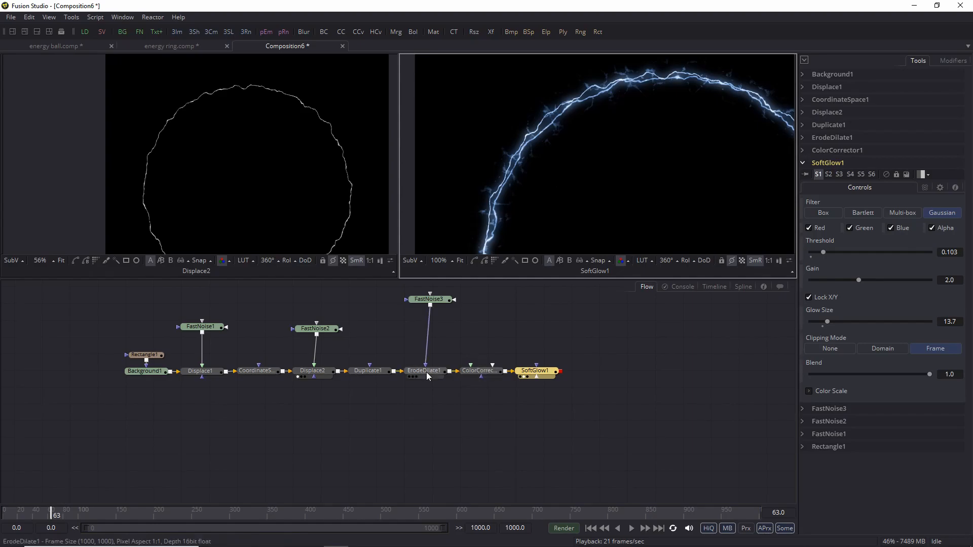
Step: Adjust FastNoise3 to thin out the sparks, with brightness at -1.0 and contrast at about 3.359
{"action": "left_click", "coordinate": [428, 301]}
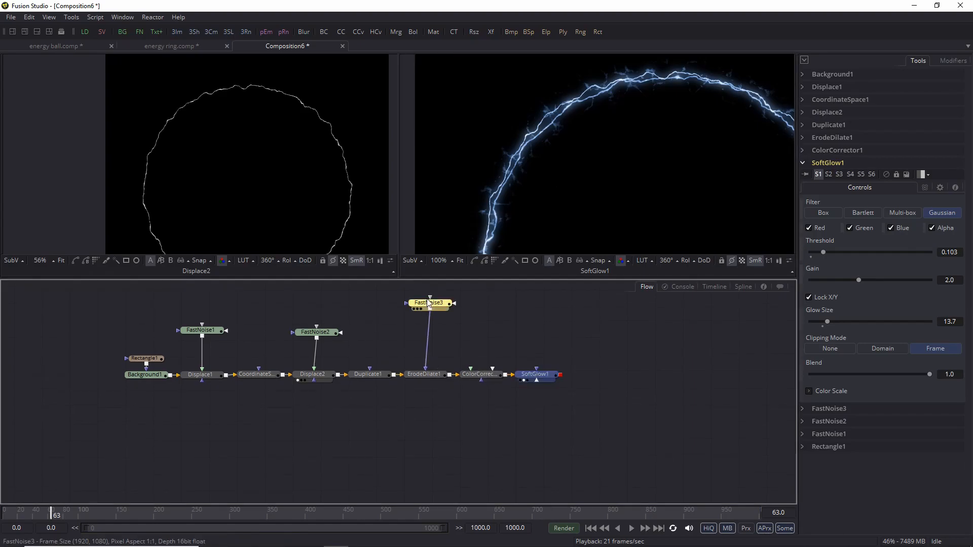
{"action": "left_click", "coordinate": [392, 327]}
{"action": "left_click", "coordinate": [442, 306]}
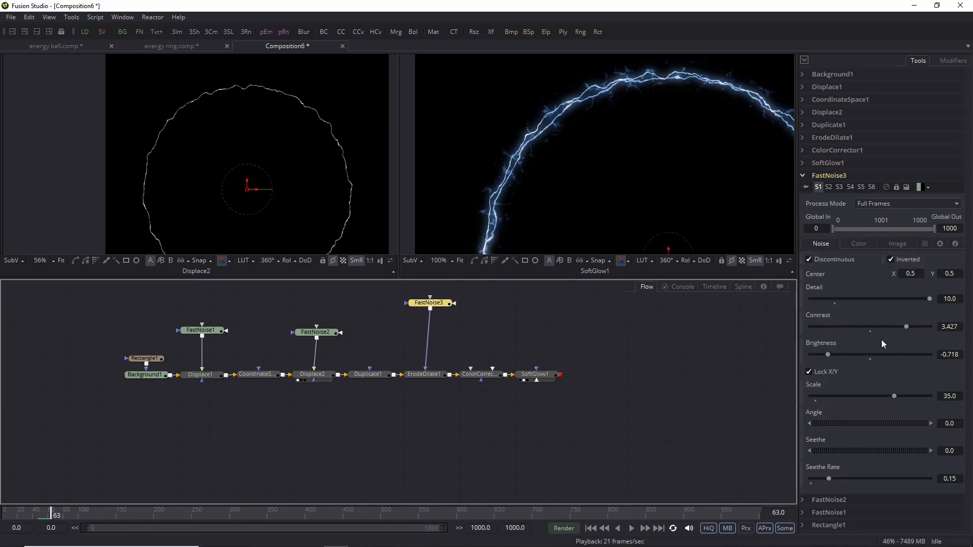
{"action": "left_click_drag", "start_coordinate": [830, 355], "coordinate": [811, 358]}
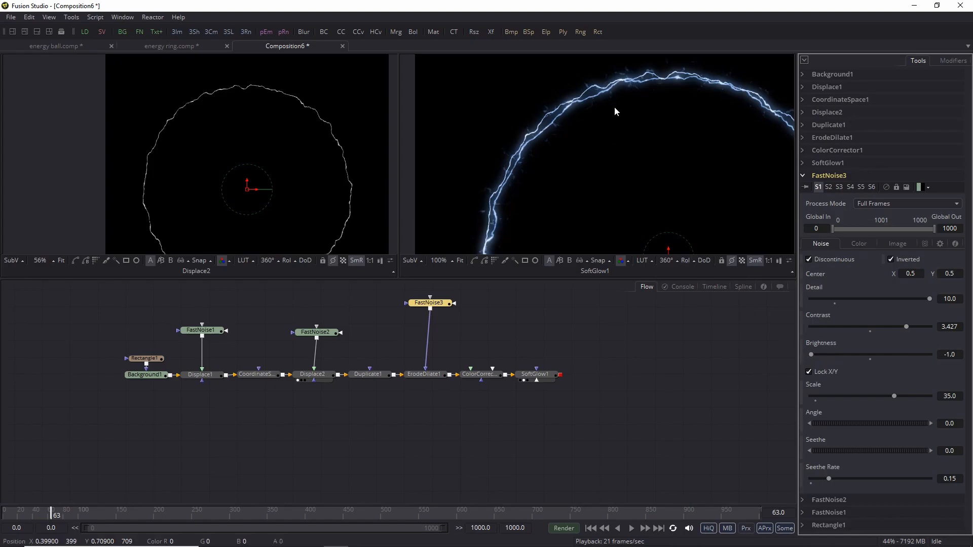
{"action": "left_click_drag", "start_coordinate": [604, 82], "coordinate": [559, 85]}
{"action": "scroll", "coordinate": [676, 89], "scroll_direction": "up", "scroll_amount": 1}
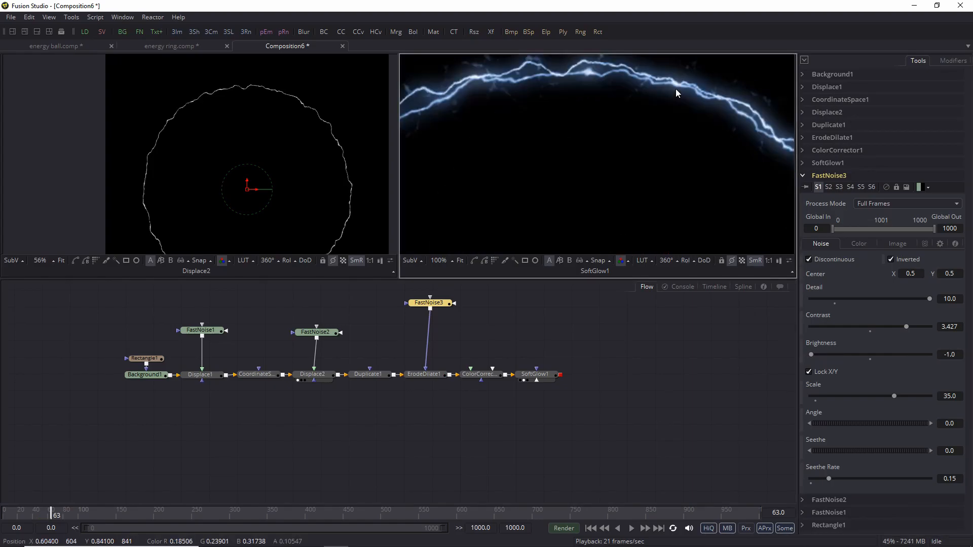
{"action": "left_click_drag", "start_coordinate": [676, 89], "coordinate": [728, 129]}
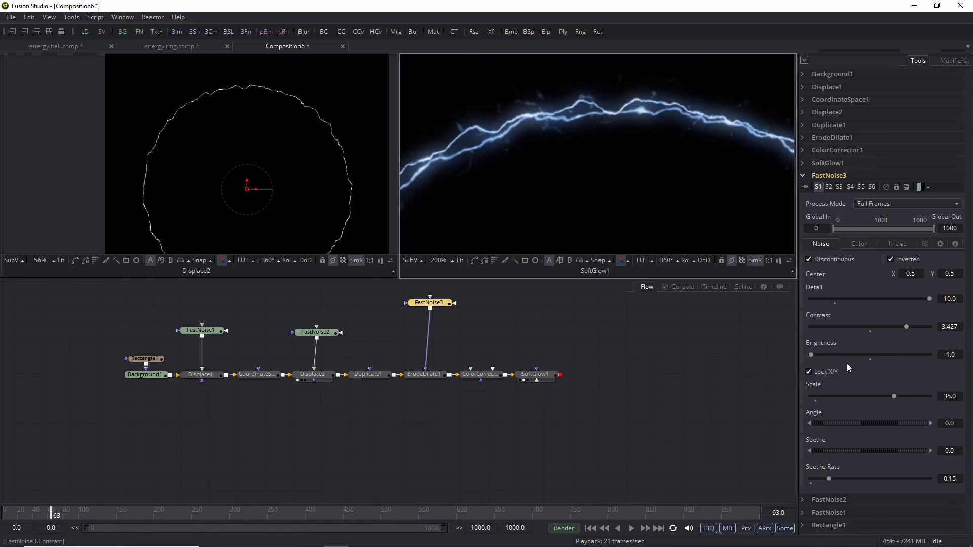
{"action": "left_click_drag", "start_coordinate": [905, 325], "coordinate": [914, 327]}
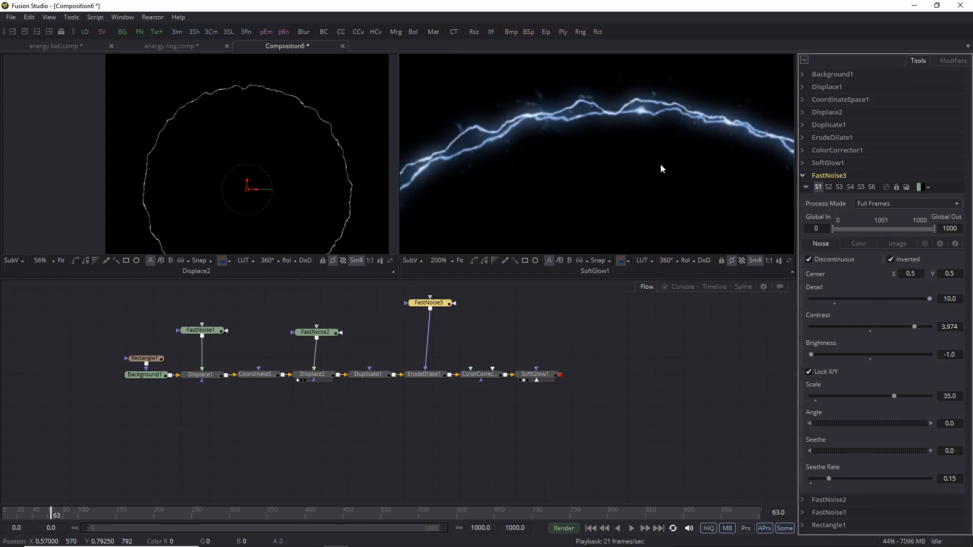
{"action": "left_click_drag", "start_coordinate": [914, 327], "coordinate": [905, 327]}
Step: Set FastNoise3's noise scale to 45 and inspect the finer sparks along the ring
{"action": "double_click", "coordinate": [958, 395]}
{"action": "type", "text": "45"}
{"action": "key", "text": "Tab"}
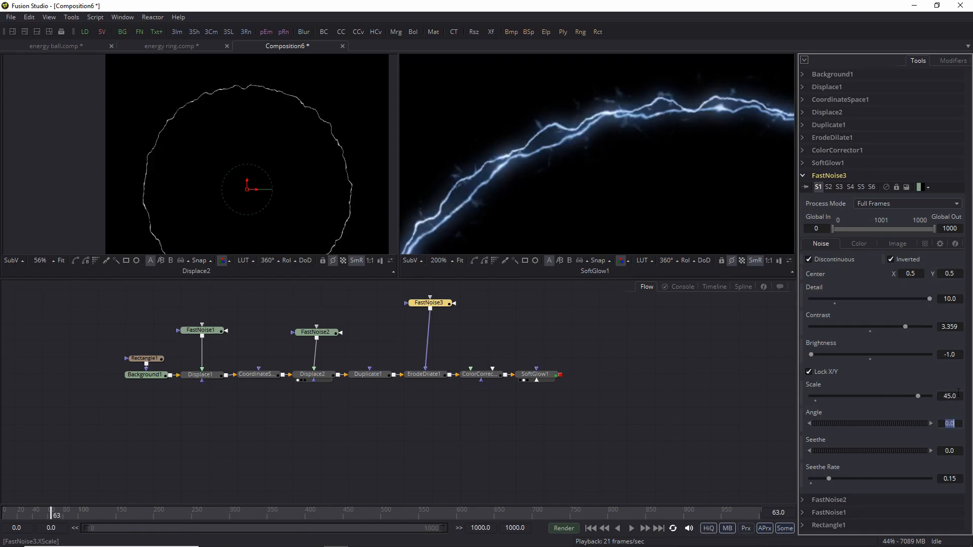
{"action": "scroll", "coordinate": [619, 188], "scroll_direction": "down", "scroll_amount": 2}
{"action": "left_click_drag", "start_coordinate": [620, 186], "coordinate": [523, 120]}
{"action": "scroll", "coordinate": [711, 157], "scroll_direction": "up", "scroll_amount": 2}
{"action": "scroll", "coordinate": [711, 157], "scroll_direction": "down", "scroll_amount": 1}
{"action": "left_click_drag", "start_coordinate": [710, 160], "coordinate": [782, 203]}
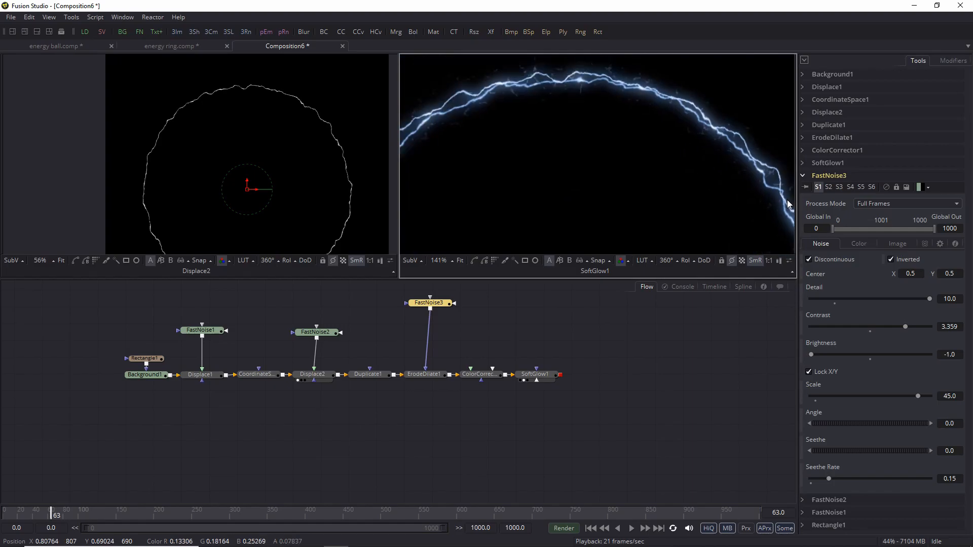
Step: Add another FastNoise node and merge it over FastNoise3's output, so the merge feeds ErodeDilate1's mask
{"action": "left_click", "coordinate": [394, 332]}
{"action": "key", "text": "shift+space"}
{"action": "type", "text": "fast"}
{"action": "key", "text": "Down"}
{"action": "key", "text": "Down"}
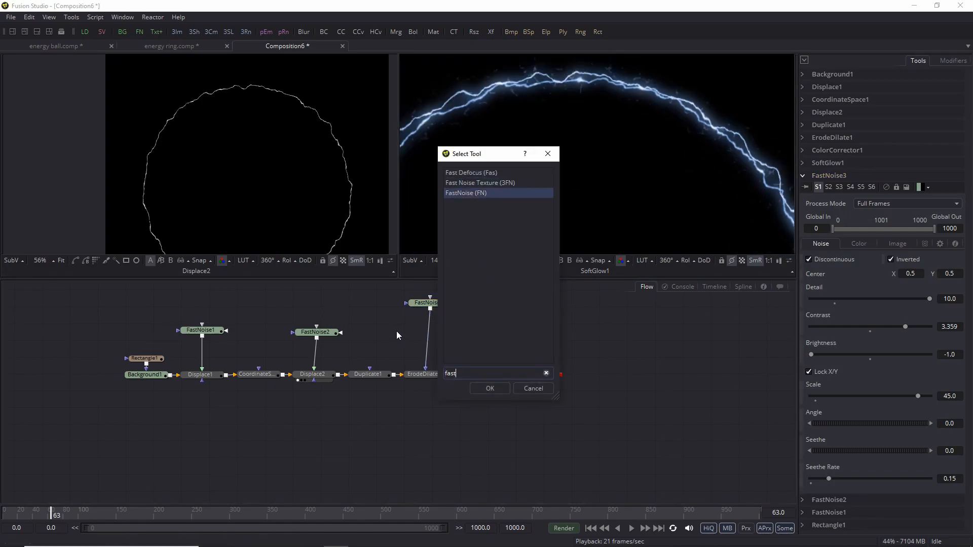
{"action": "key", "text": "Return"}
{"action": "left_click_drag", "start_coordinate": [421, 331], "coordinate": [431, 310]}
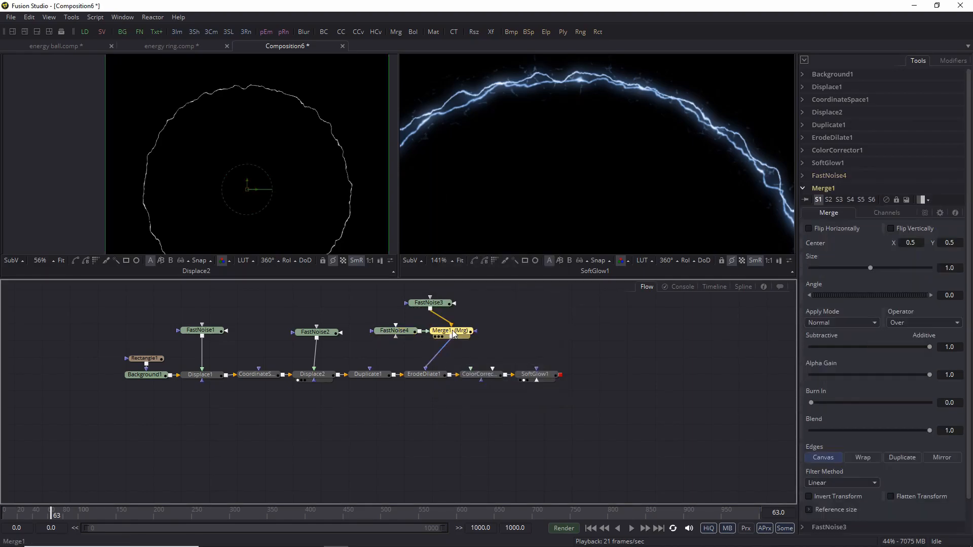
Step: Show Merge1 in the first viewer and set its operator to In
{"action": "key", "text": "1"}
{"action": "scroll", "coordinate": [339, 177], "scroll_direction": "down", "scroll_amount": 2}
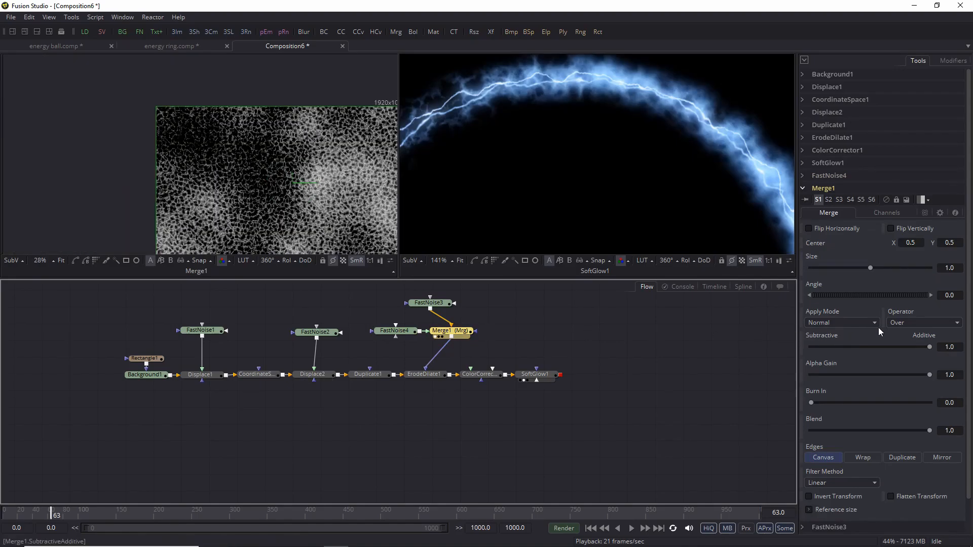
{"action": "left_click", "coordinate": [905, 323]}
{"action": "left_click", "coordinate": [903, 334]}
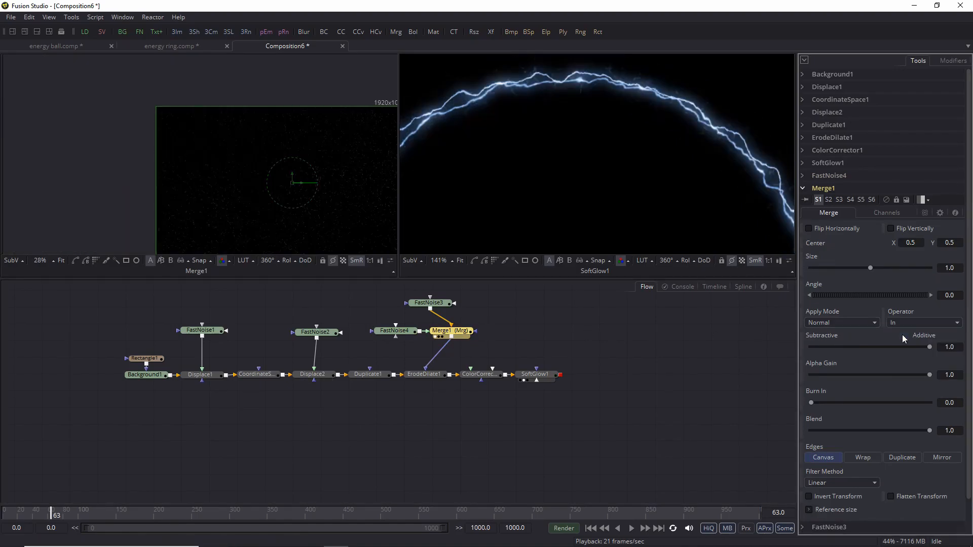
Step: Set FastNoise4's noise scale to 35 and check the effect on the ring
{"action": "left_click", "coordinate": [395, 330]}
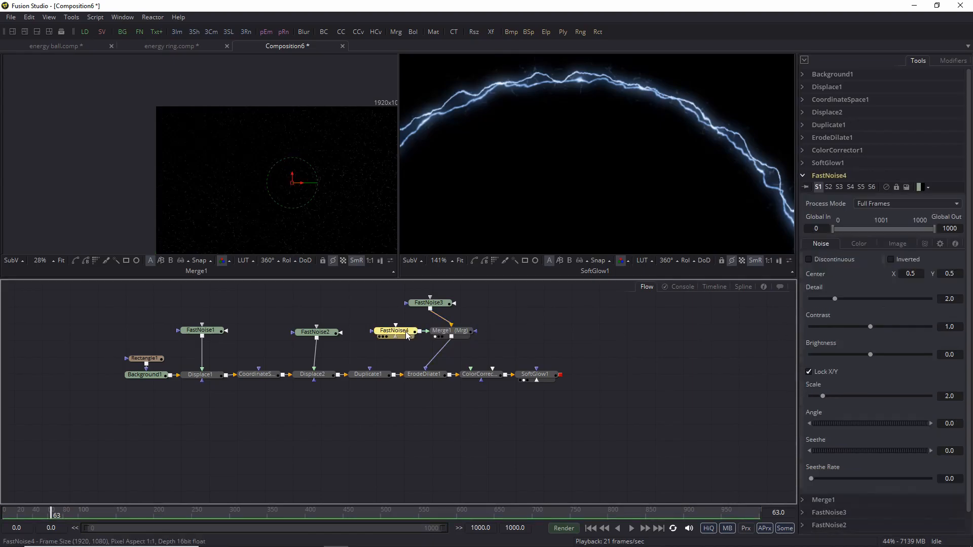
{"action": "left_click_drag", "start_coordinate": [824, 396], "coordinate": [963, 398]}
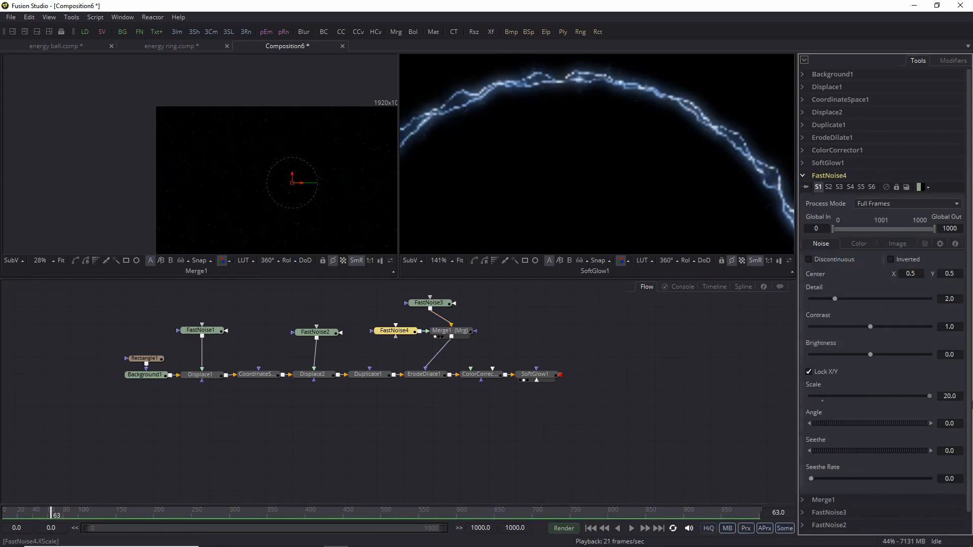
{"action": "left_click", "coordinate": [952, 396]}
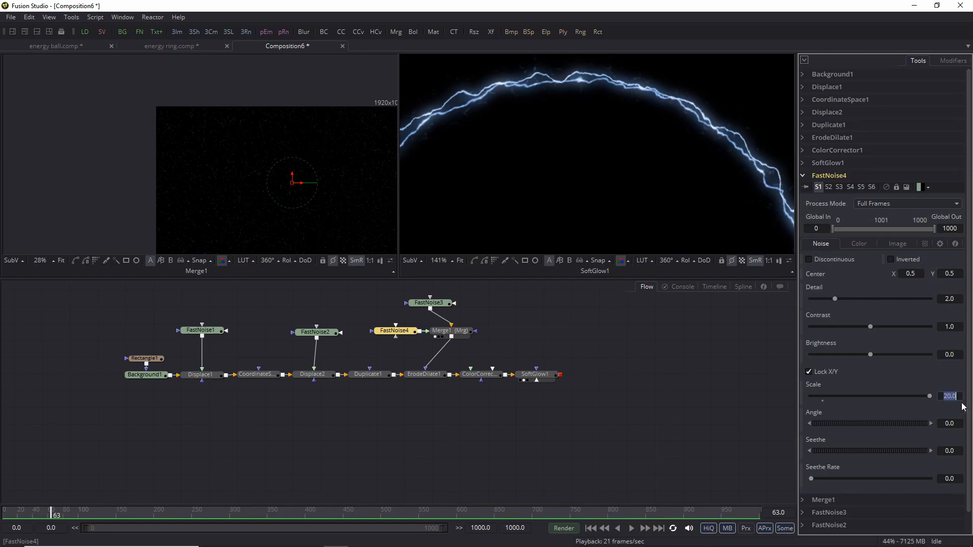
{"action": "type", "text": "35"}
{"action": "key", "text": "Tab"}
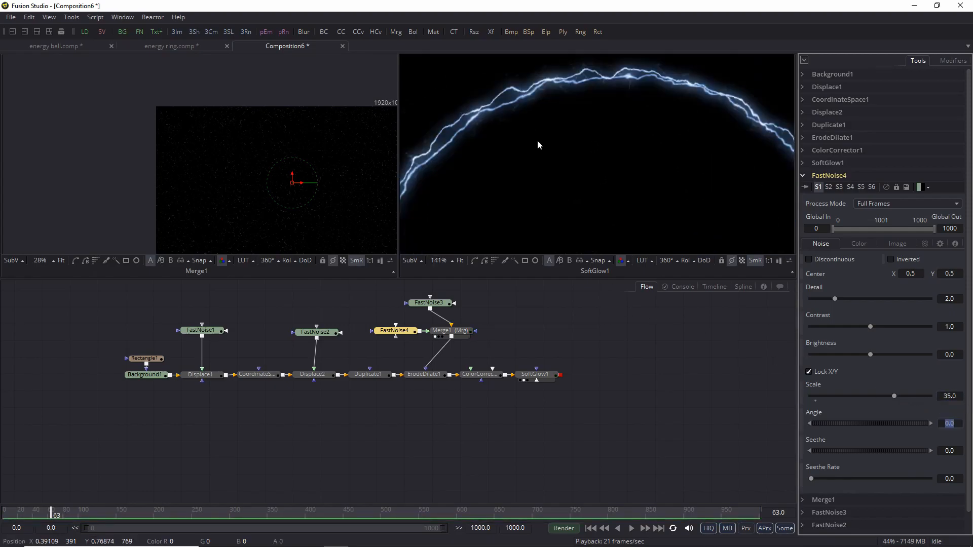
{"action": "left_click", "coordinate": [555, 152]}
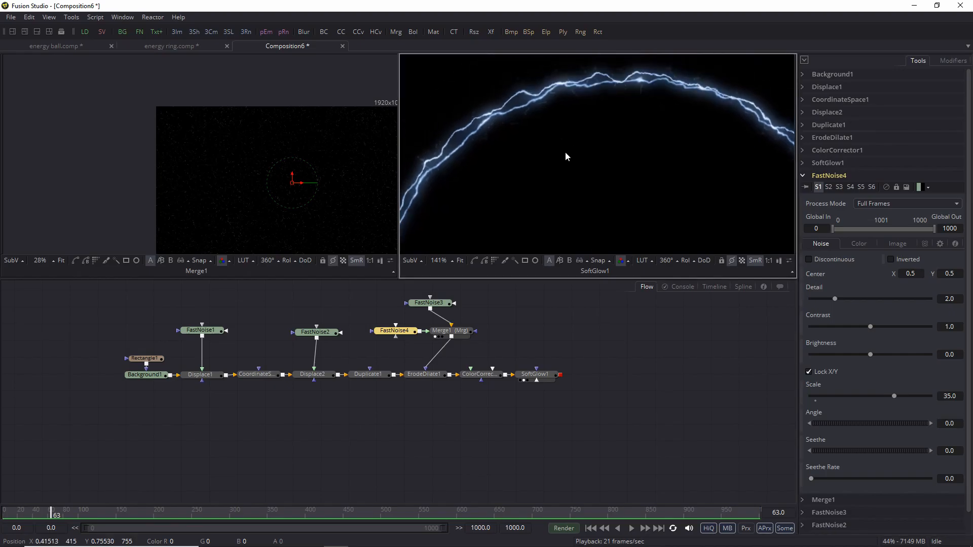
Step: Align FastNoise3 directly above Merge1 and set its image size to 1000 by 1000
{"action": "left_click_drag", "start_coordinate": [435, 309], "coordinate": [458, 309]}
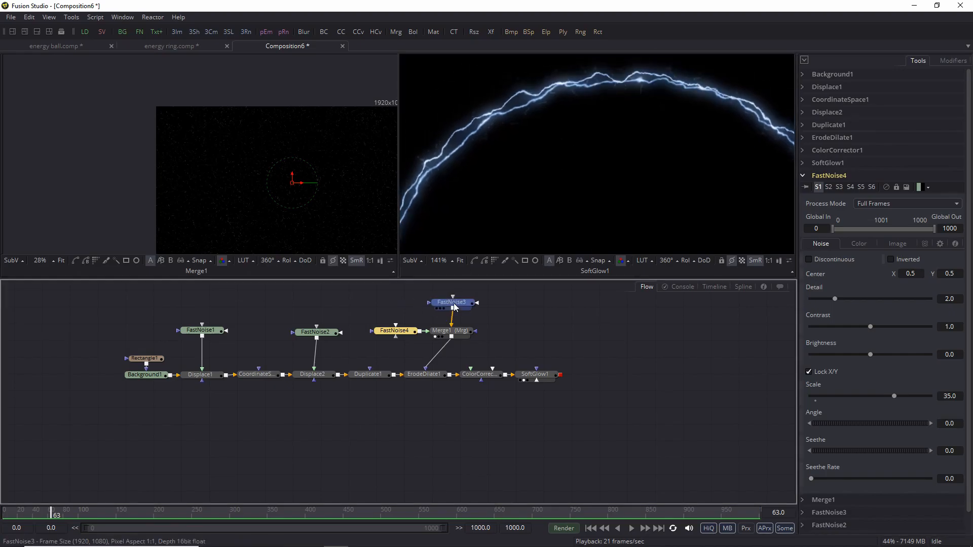
{"action": "left_click", "coordinate": [446, 332]}
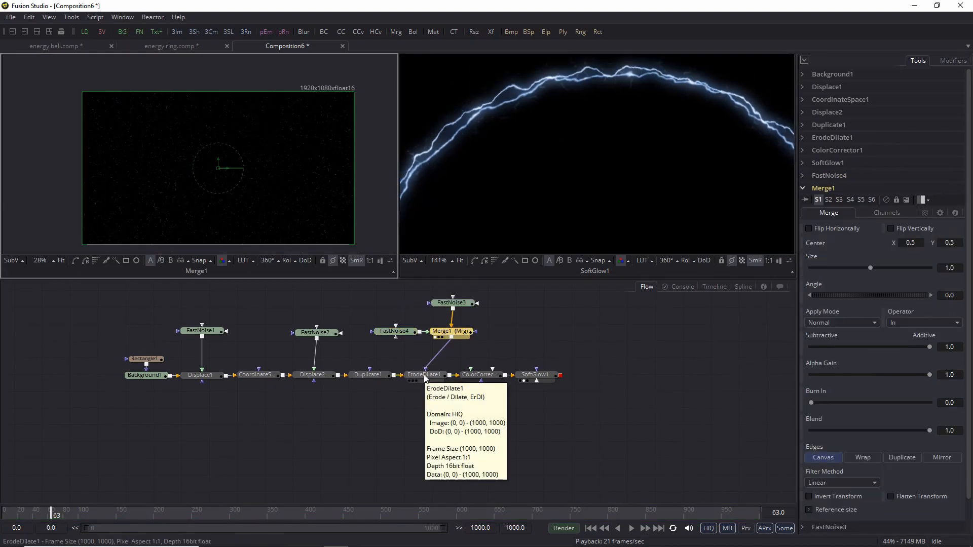
{"action": "left_click", "coordinate": [454, 305]}
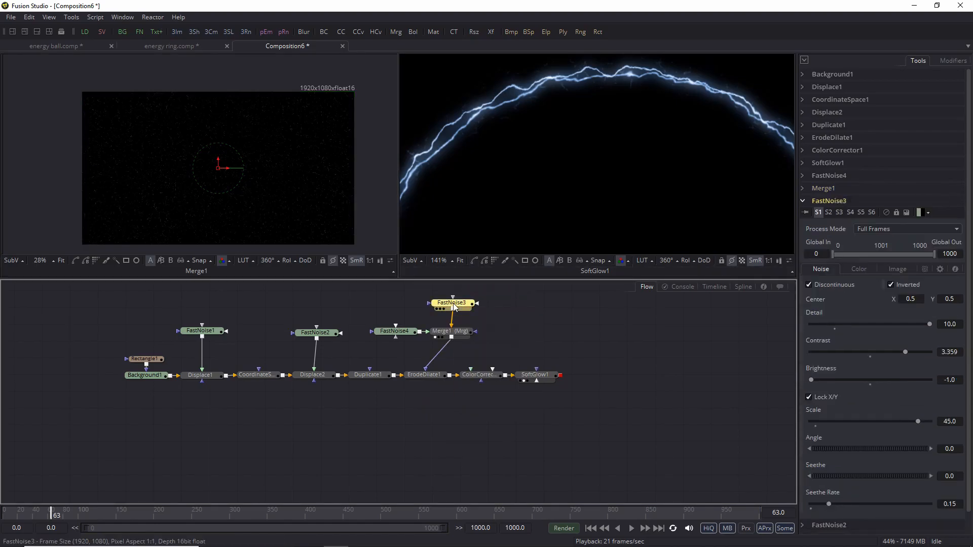
{"action": "left_click", "coordinate": [897, 269]}
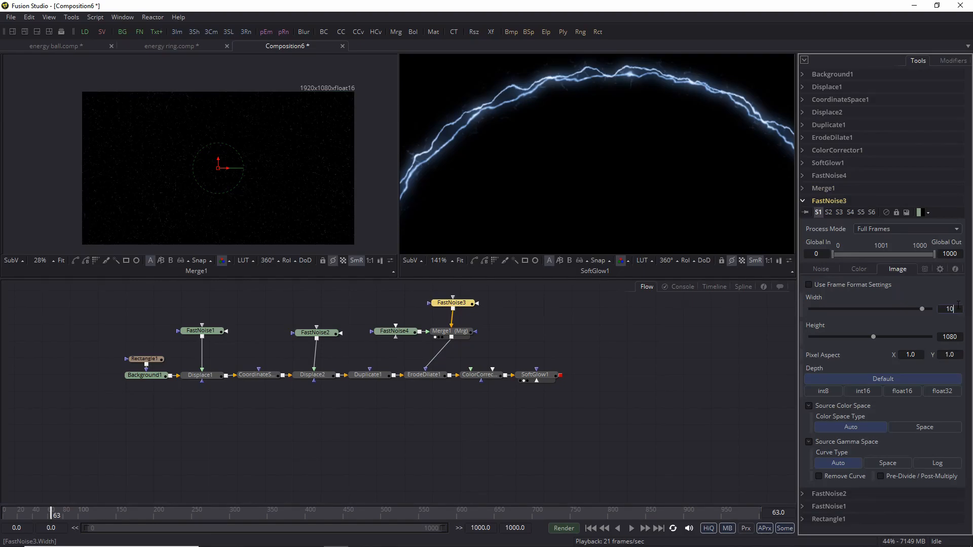
{"action": "key", "text": "Tab"}
{"action": "type", "text": "1"}
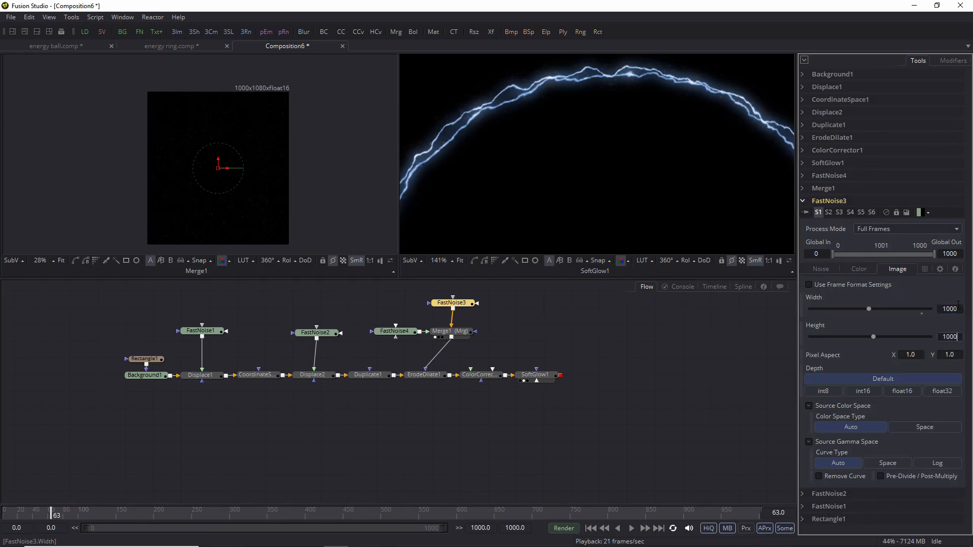
{"action": "key", "text": "Return"}
Step: Set FastNoise4's image width and height to 1000 each
{"action": "left_click", "coordinate": [394, 331]}
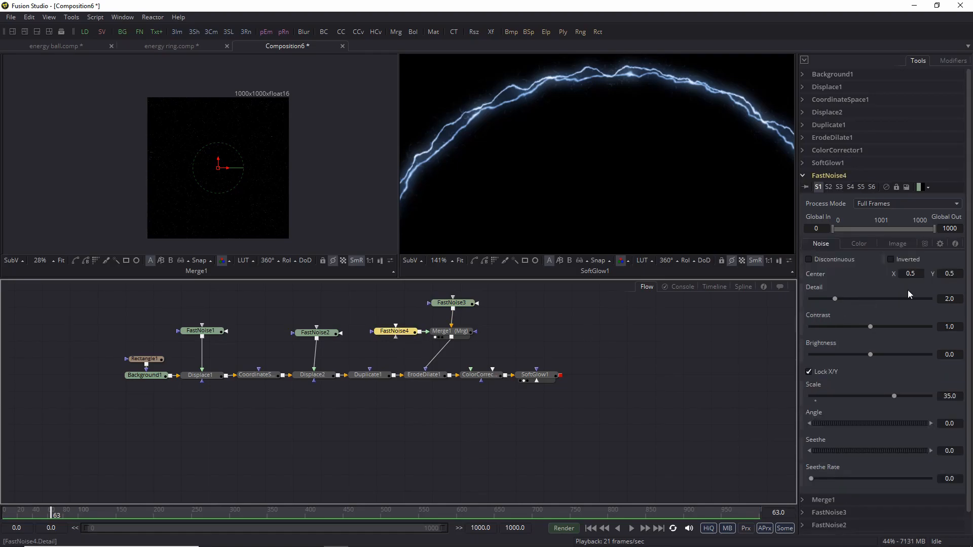
{"action": "left_click", "coordinate": [898, 244]}
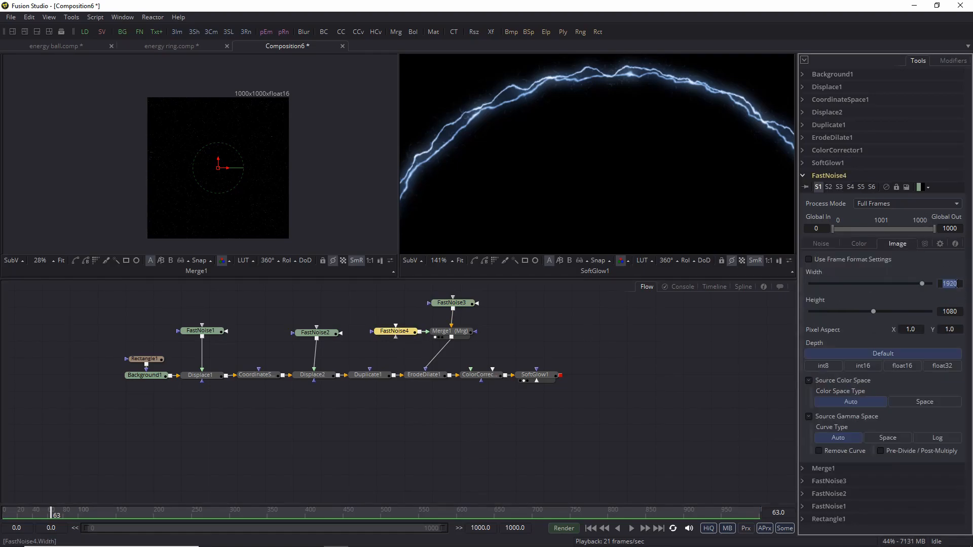
{"action": "type", "text": "1000"}
{"action": "key", "text": "Tab"}
{"action": "type", "text": "1000"}
{"action": "key", "text": "Return"}
Step: Change FastNoise2's image resolution to 1000 by 1000
{"action": "left_click", "coordinate": [306, 333]}
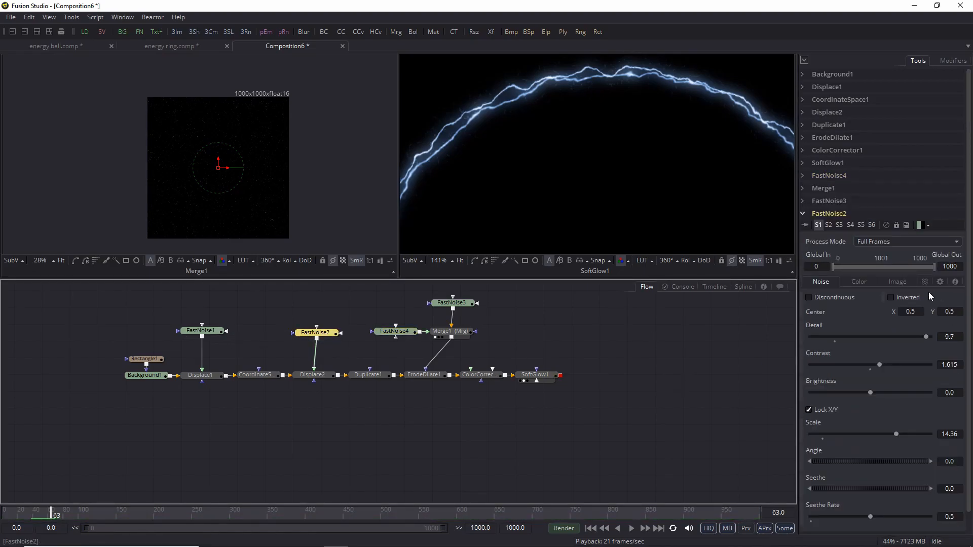
{"action": "left_click", "coordinate": [960, 319]}
{"action": "type", "text": "1000"}
{"action": "key", "text": "Tab"}
{"action": "type", "text": "1000"}
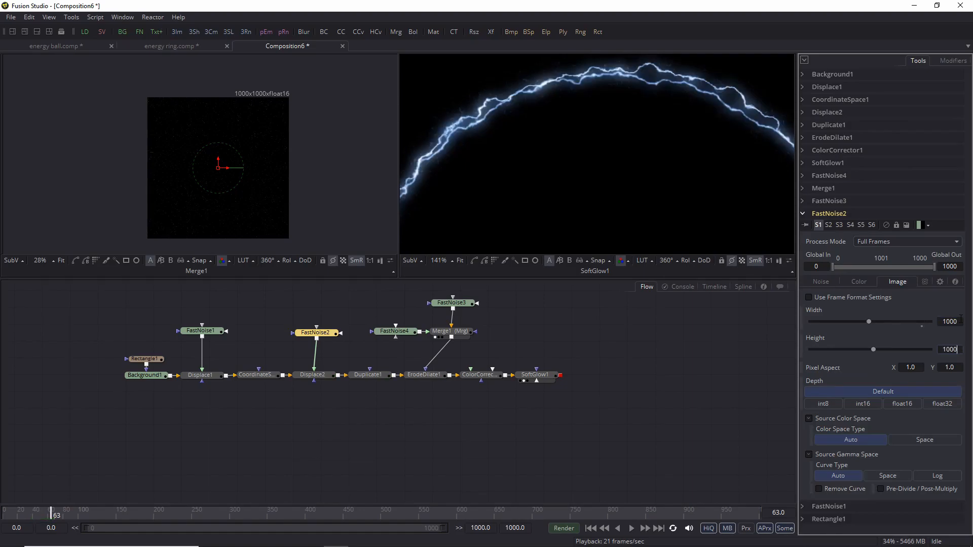
Step: Give FastNoise1 an image width of 1000 and a height of 1000
{"action": "left_click", "coordinate": [201, 331]}
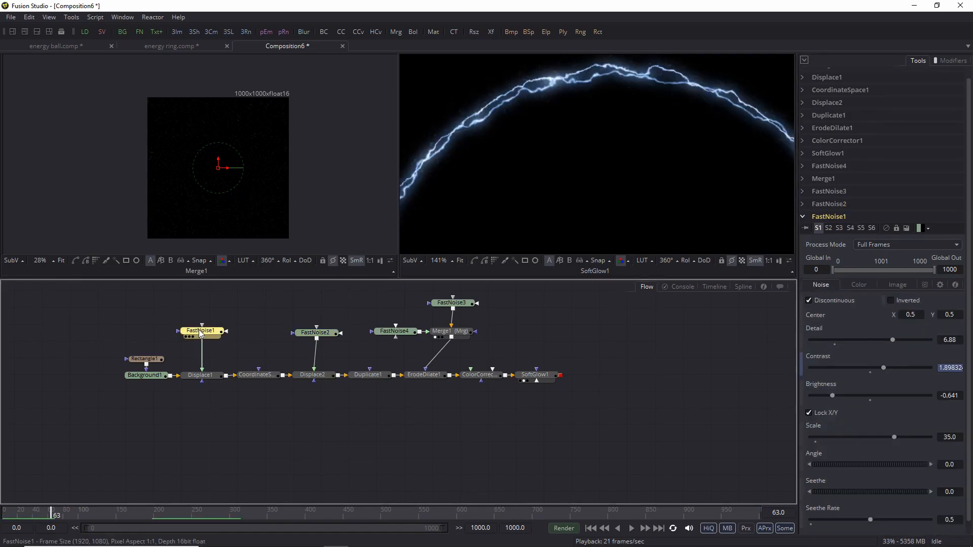
{"action": "left_click", "coordinate": [899, 285]}
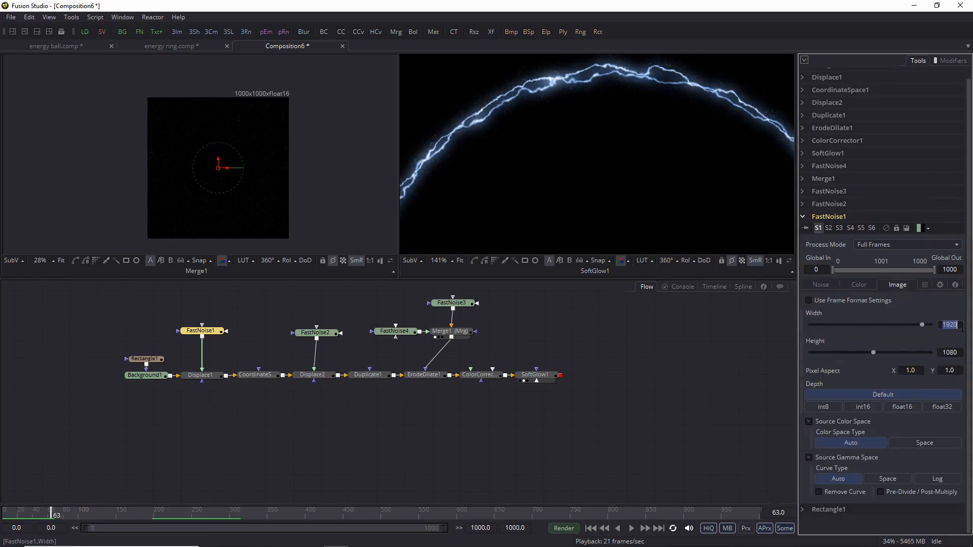
{"action": "type", "text": "0"}
{"action": "key", "text": "Tab"}
{"action": "type", "text": "1000"}
{"action": "left_click", "coordinate": [641, 311]}
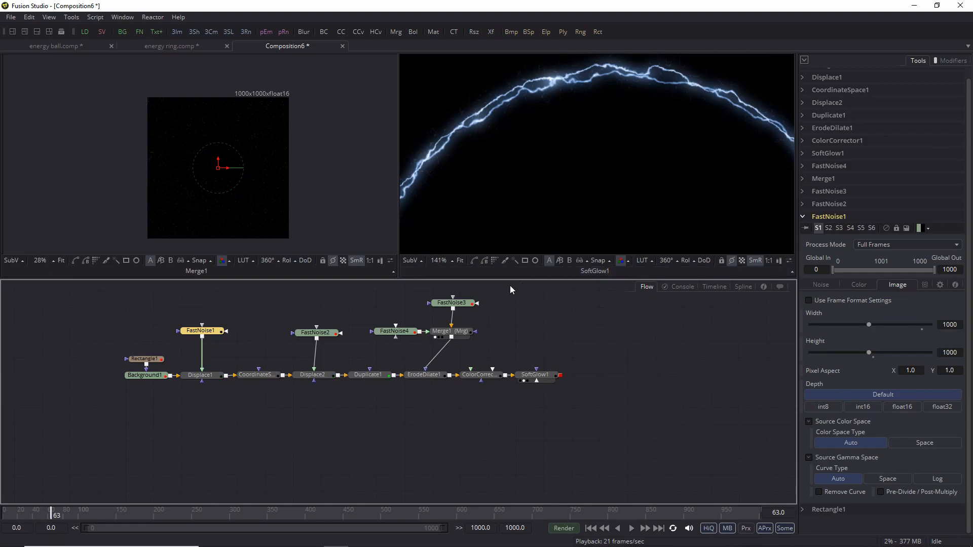
Step: Set FastNoise4's Seethe Rate to 0.15
{"action": "scroll", "coordinate": [507, 121], "scroll_direction": "up", "scroll_amount": 5}
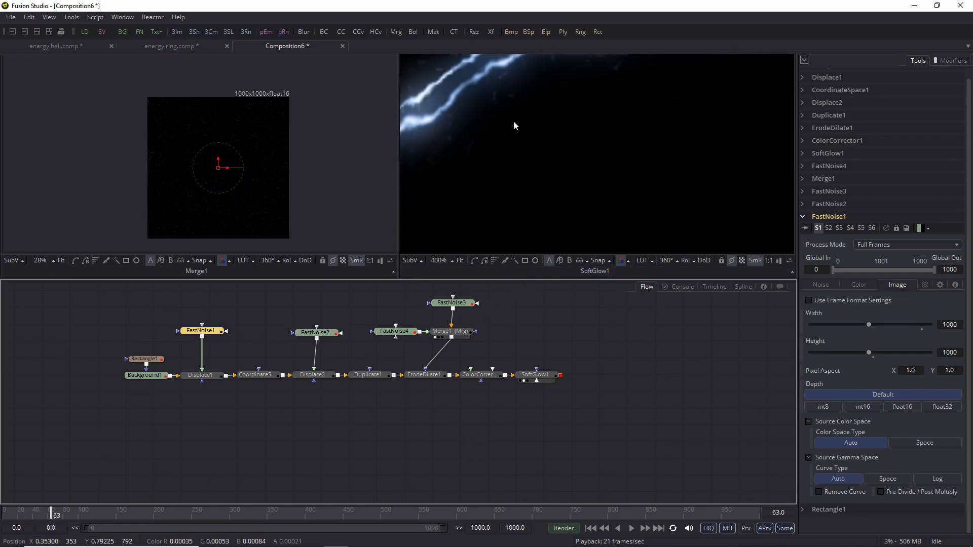
{"action": "scroll", "coordinate": [513, 120], "scroll_direction": "down", "scroll_amount": 1}
{"action": "left_click_drag", "start_coordinate": [595, 117], "coordinate": [580, 199]}
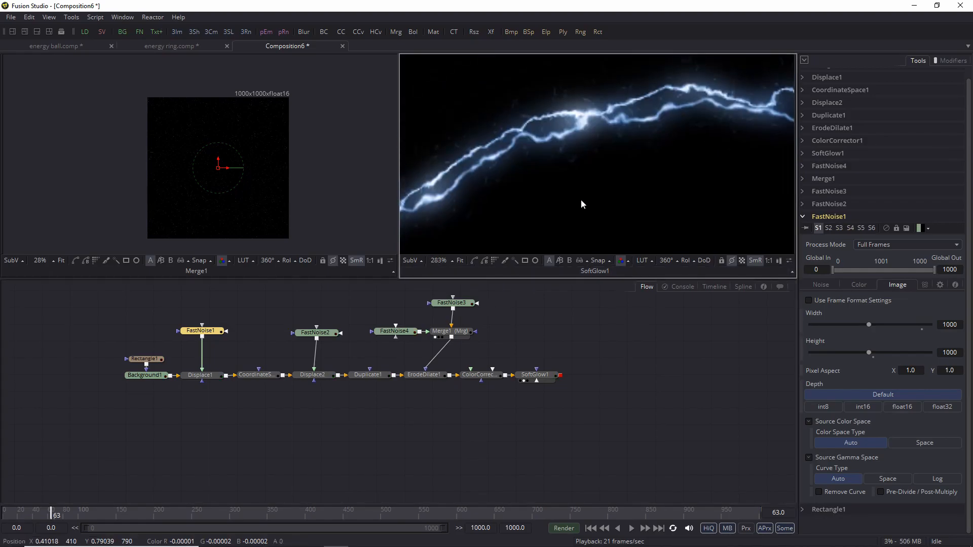
{"action": "left_click", "coordinate": [395, 331]}
{"action": "left_click", "coordinate": [821, 234]}
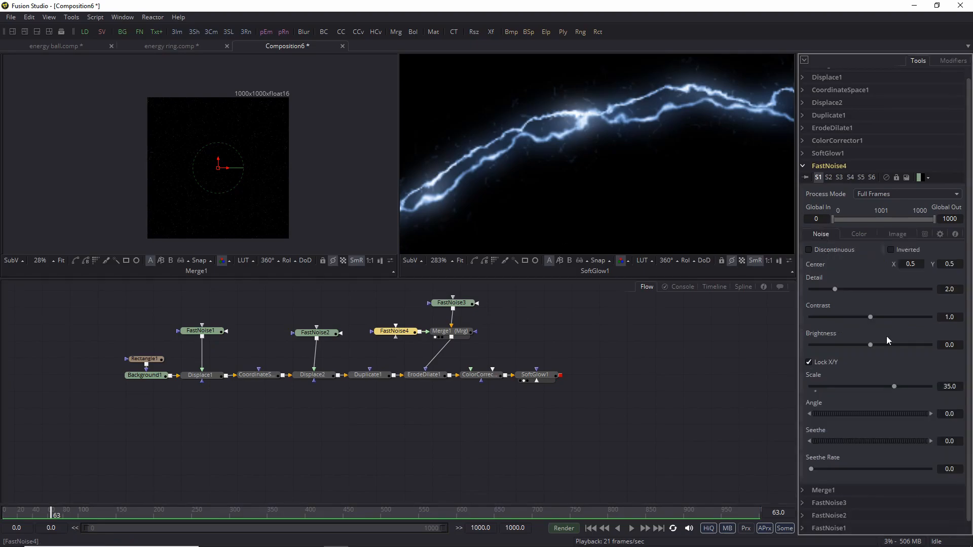
{"action": "left_click", "coordinate": [964, 467]}
{"action": "type", "text": "0.15"}
{"action": "key", "text": "Return"}
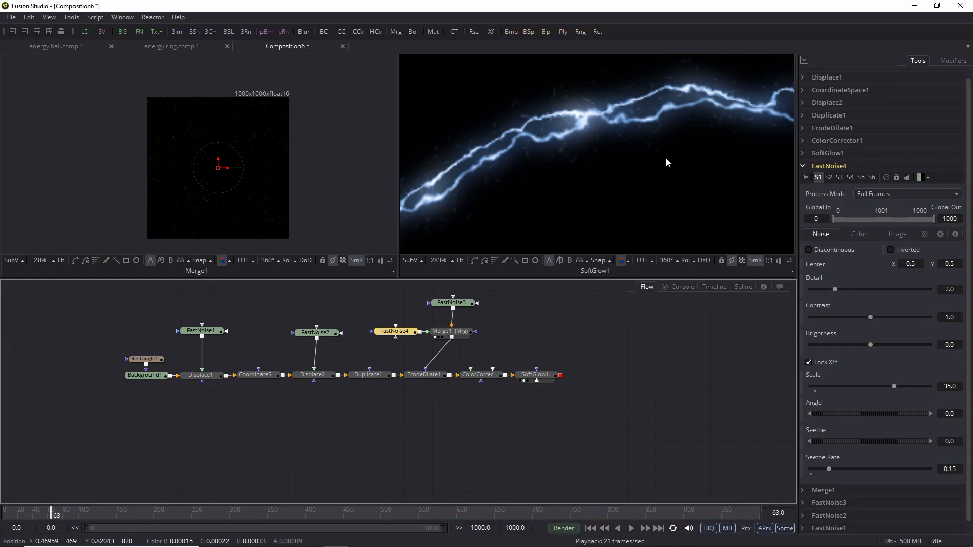
Step: Compare the sparks around the ring with Merge1 bypassed and re-enabled
{"action": "scroll", "coordinate": [666, 157], "scroll_direction": "down", "scroll_amount": 1}
{"action": "left_click", "coordinate": [455, 336]}
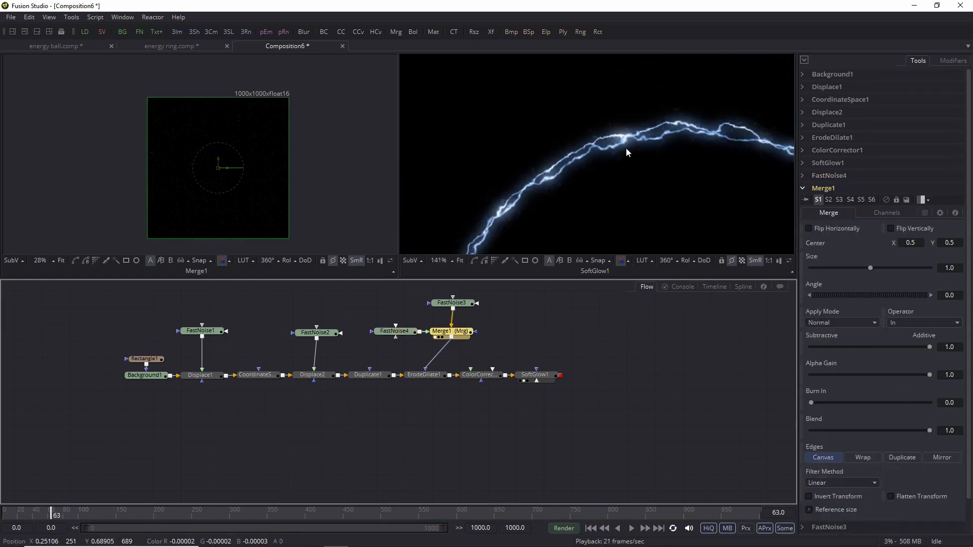
{"action": "scroll", "coordinate": [638, 172], "scroll_direction": "up", "scroll_amount": 1}
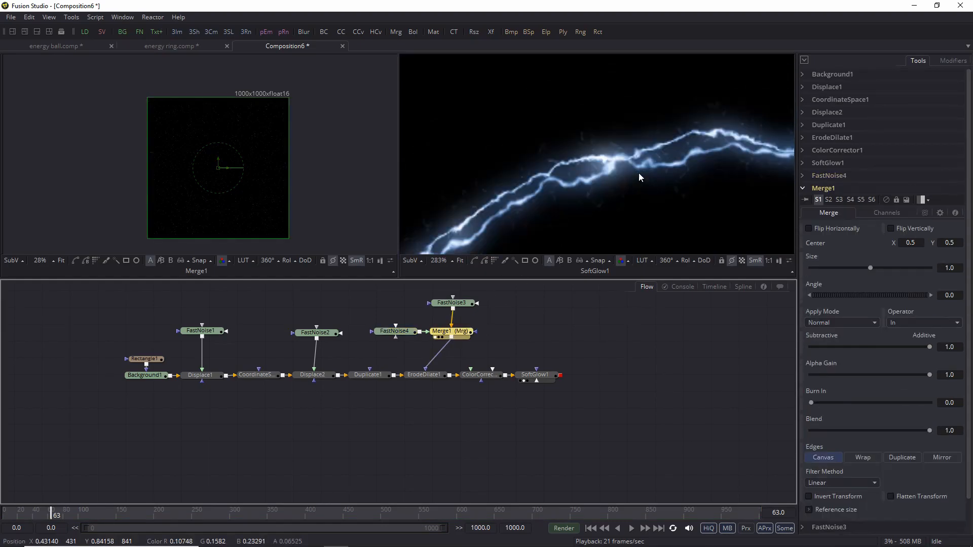
{"action": "key", "text": "ctrl+p"}
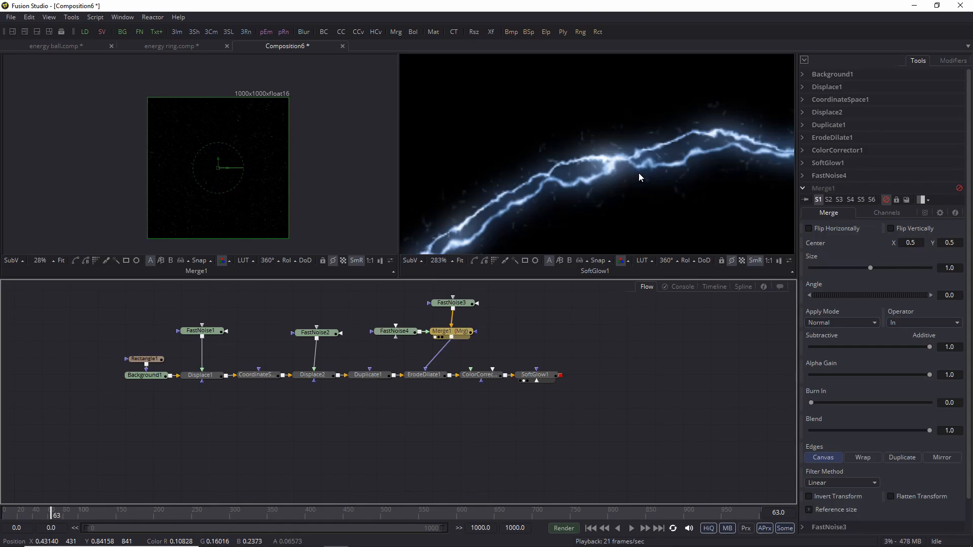
{"action": "key", "text": "ctrl+p"}
{"action": "scroll", "coordinate": [638, 173], "scroll_direction": "down", "scroll_amount": 3}
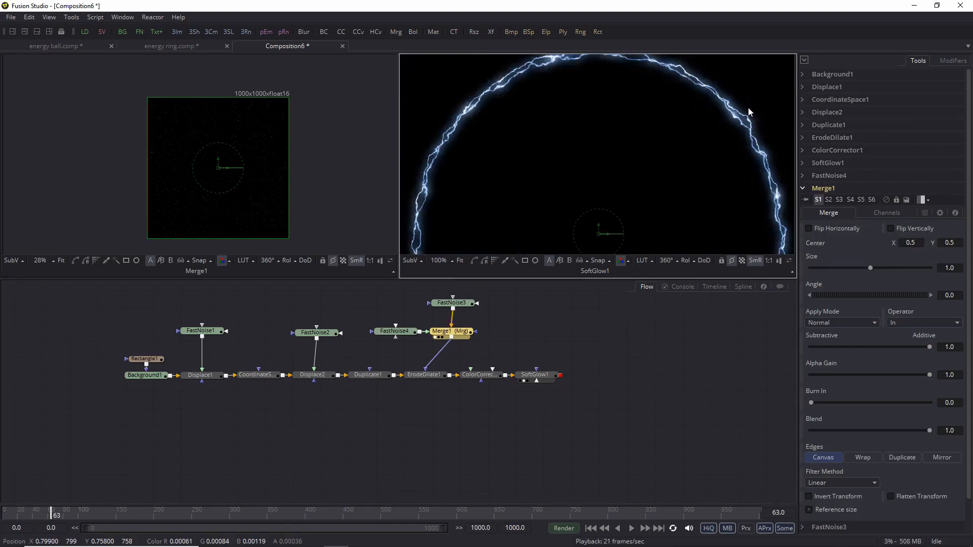
Step: Reduce SoftGlow1's Glow Size to 9.0 and its Gain to about 1.218
{"action": "left_click", "coordinate": [542, 379]}
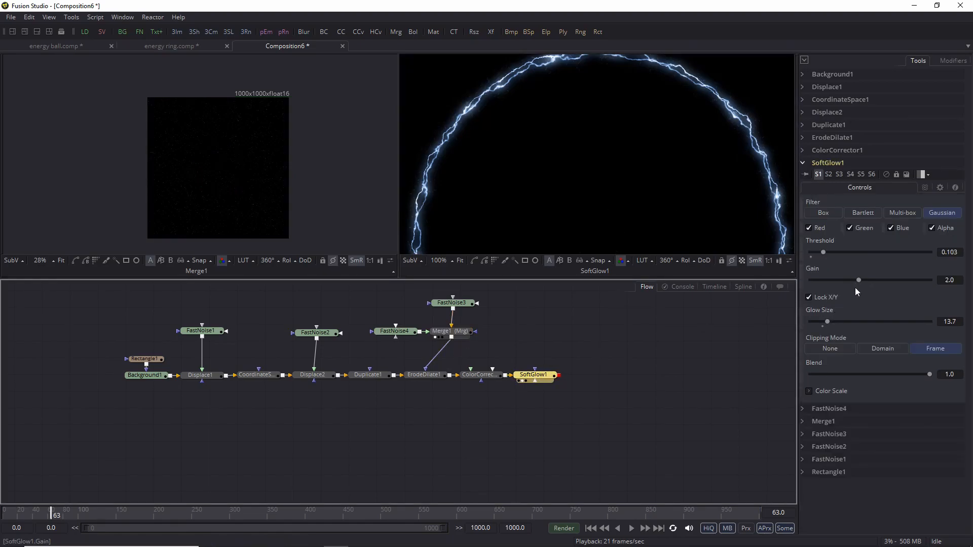
{"action": "left_click_drag", "start_coordinate": [860, 279], "coordinate": [865, 279]}
{"action": "mouse_move", "coordinate": [825, 321]}
{"action": "left_mouse_down"}
{"action": "mouse_move", "coordinate": [841, 319]}
{"action": "mouse_move", "coordinate": [811, 320]}
{"action": "mouse_move", "coordinate": [819, 320]}
{"action": "left_mouse_up"}
{"action": "scroll", "coordinate": [631, 99], "scroll_direction": "down", "scroll_amount": 2}
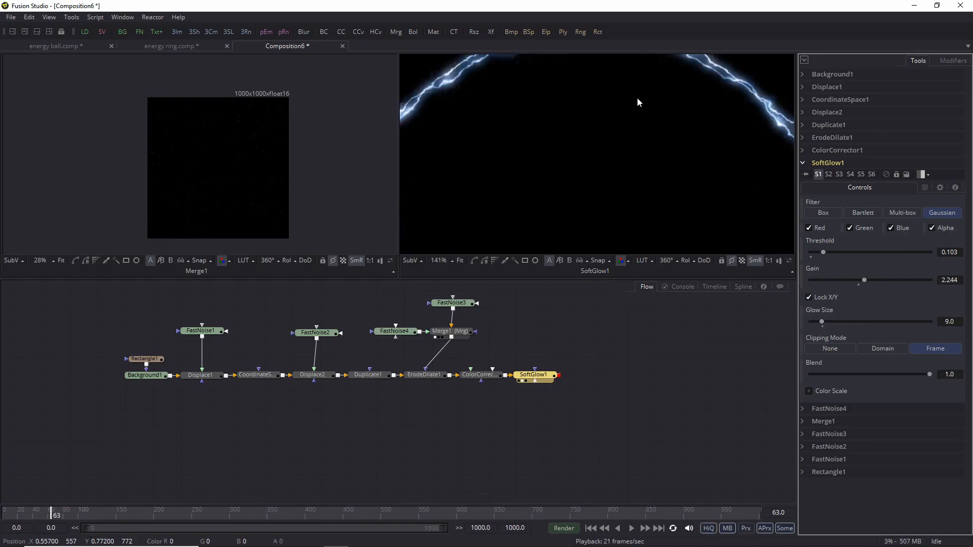
{"action": "scroll", "coordinate": [624, 145], "scroll_direction": "up", "scroll_amount": 4}
{"action": "left_click_drag", "start_coordinate": [622, 154], "coordinate": [637, 122]}
{"action": "scroll", "coordinate": [637, 123], "scroll_direction": "down", "scroll_amount": 1}
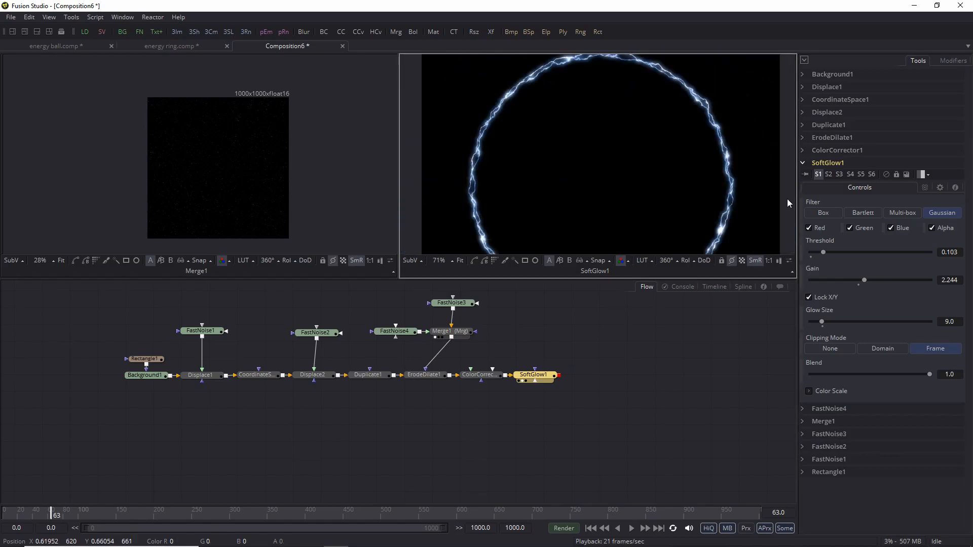
{"action": "left_click_drag", "start_coordinate": [862, 277], "coordinate": [856, 277]}
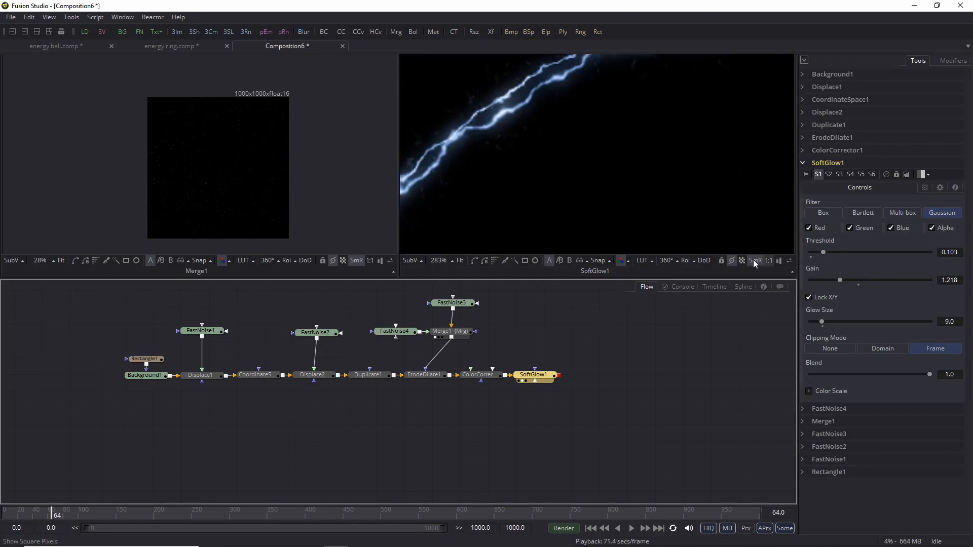
Step: Show the checker underlay behind the SoftGlow1 result and add a Saver after SoftGlow1
{"action": "left_click", "coordinate": [742, 261]}
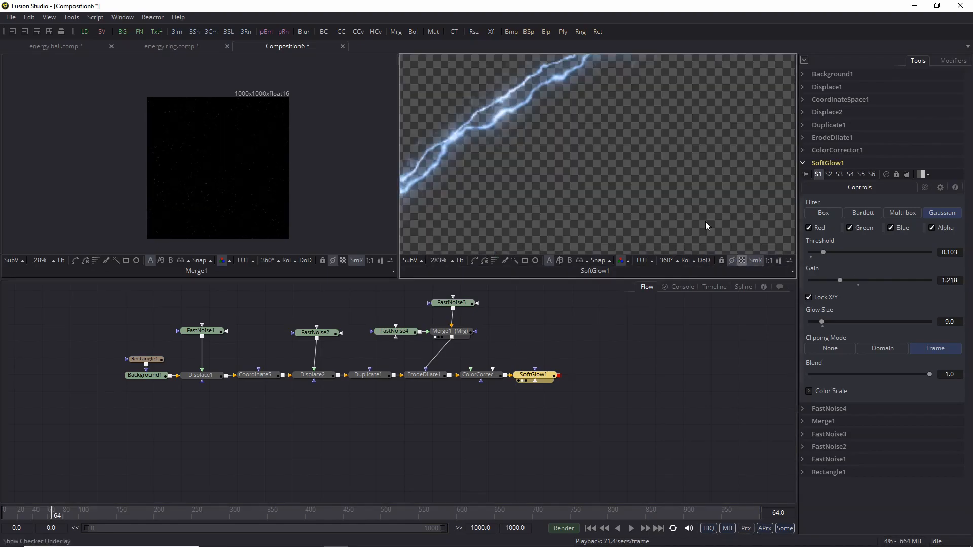
{"action": "left_click", "coordinate": [543, 377]}
{"action": "key", "text": "shift+space"}
{"action": "type", "text": "saver"}
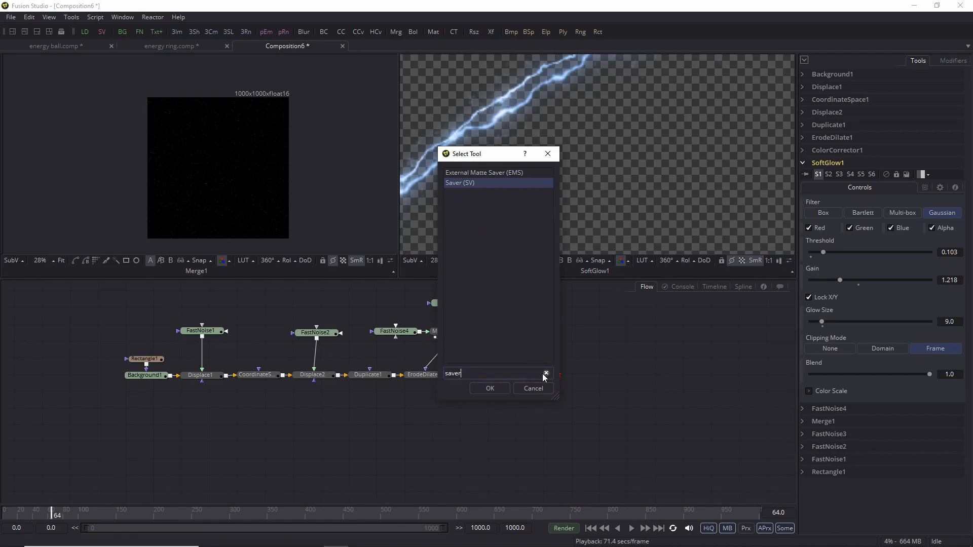
{"action": "key", "text": "Return"}
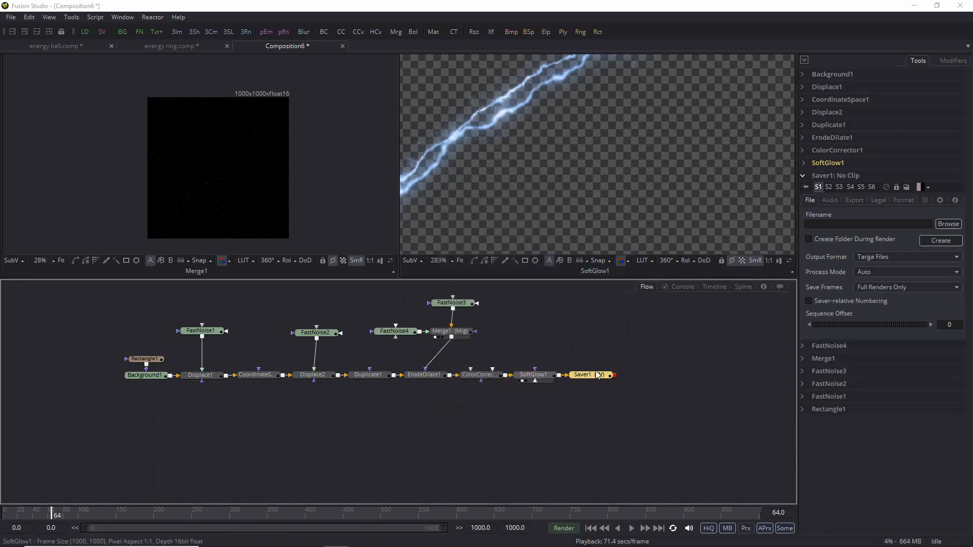
Step: Set the Saver's output to energy ring.png in the new render tutorial folder and open its format settings
{"action": "type", "text": "energy"}
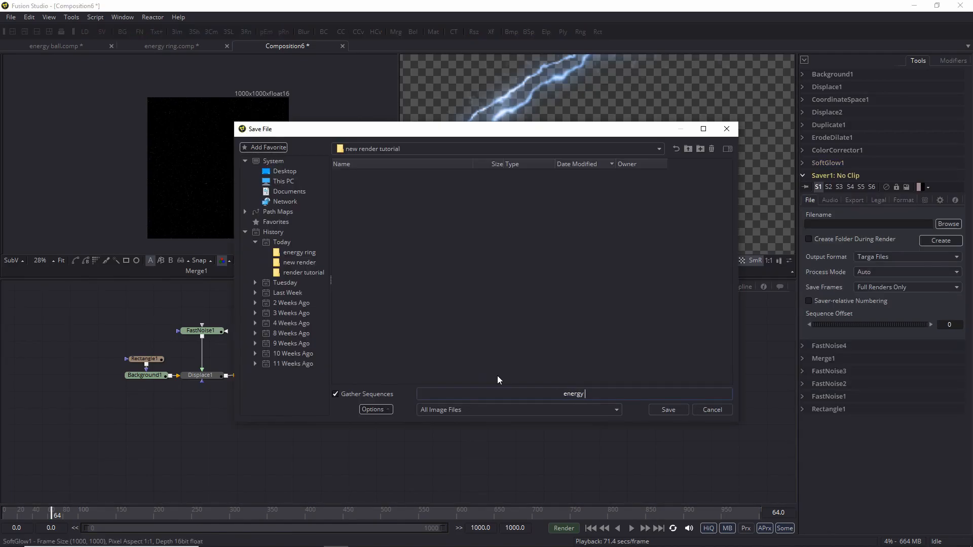
{"action": "type", "text": " ring.png"}
{"action": "left_click", "coordinate": [670, 409]}
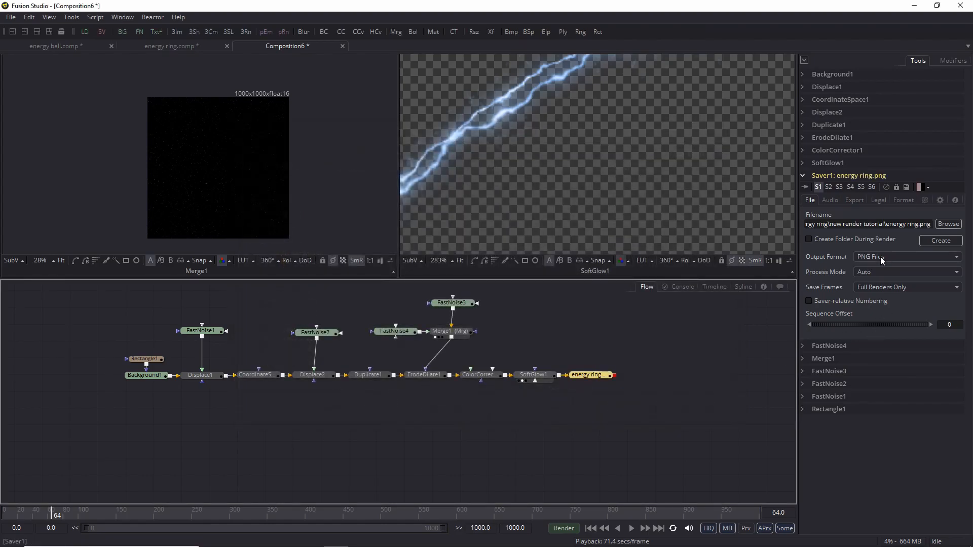
{"action": "left_click", "coordinate": [904, 200]}
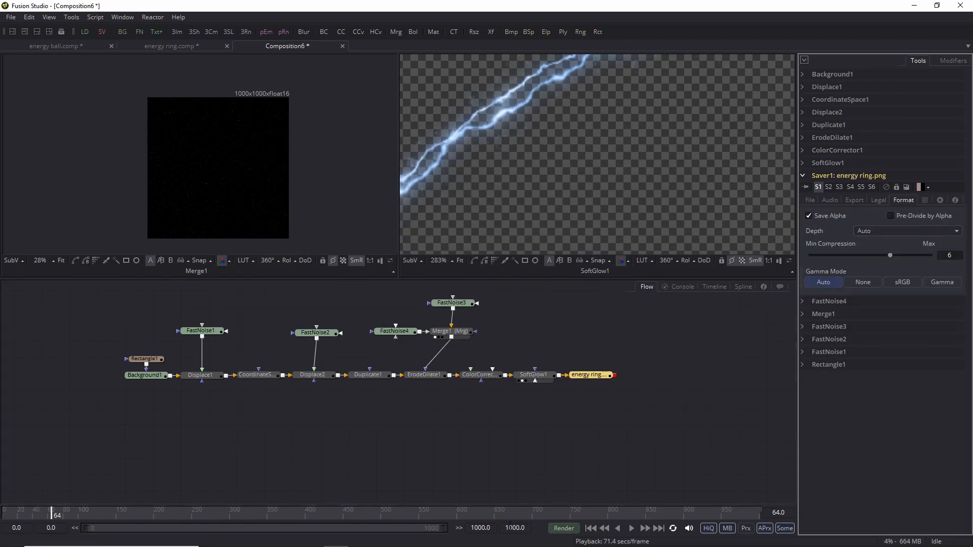
Step: Start a full-size Final render with the frame range 0 to 300
{"action": "left_click", "coordinate": [564, 528]}
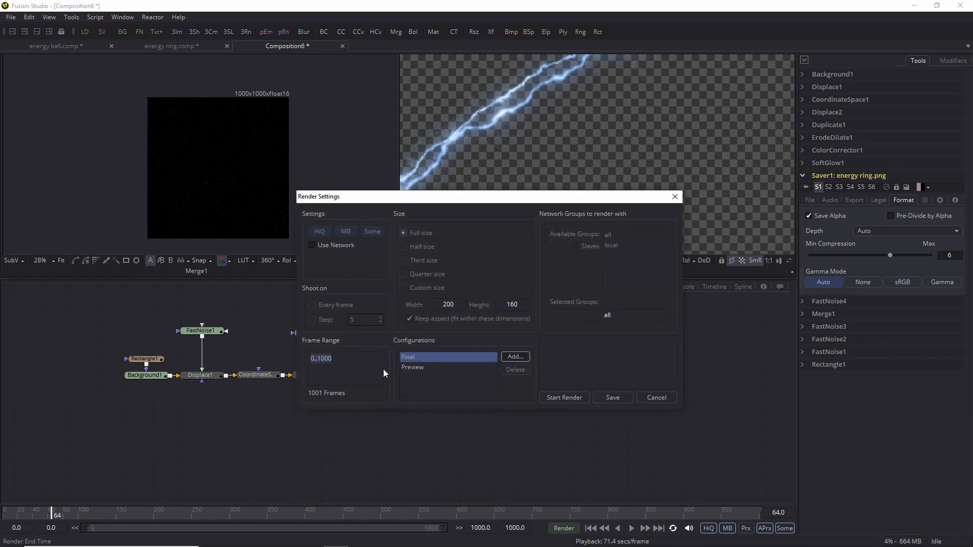
{"action": "type", "text": "0..1"}
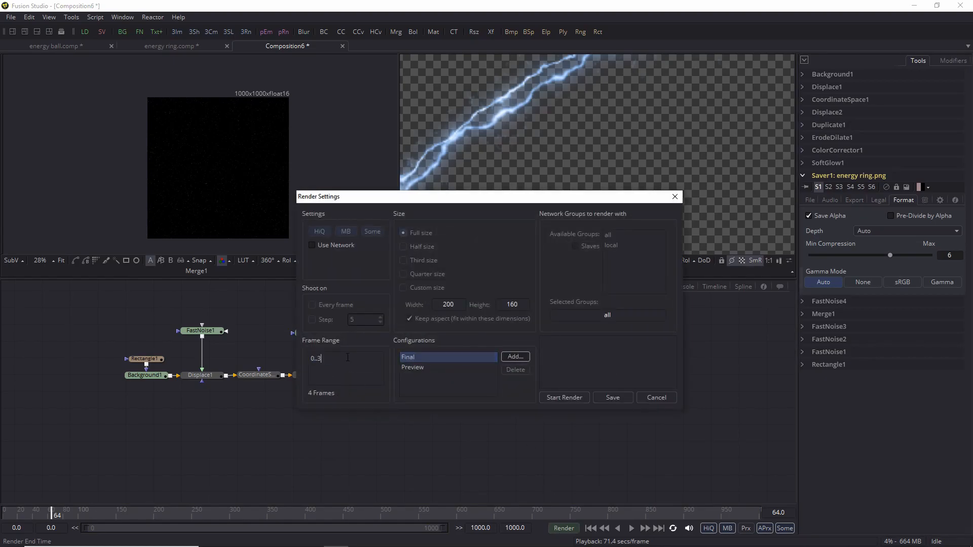
{"action": "left_click", "coordinate": [569, 397]}
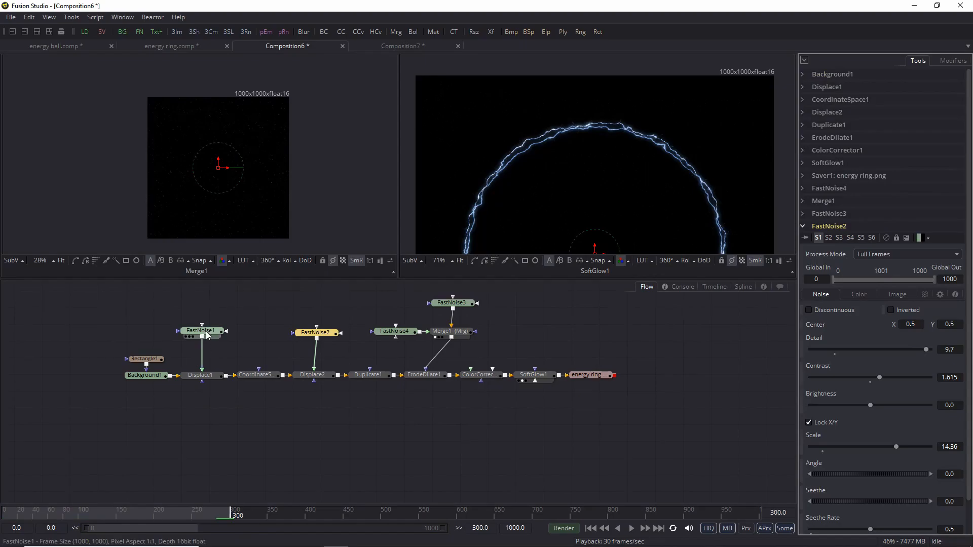
Step: Check FastNoise1's noise settings, set FastNoise2's Seethe Rate to 0.18 and return to frame 0
{"action": "left_click", "coordinate": [208, 334]}
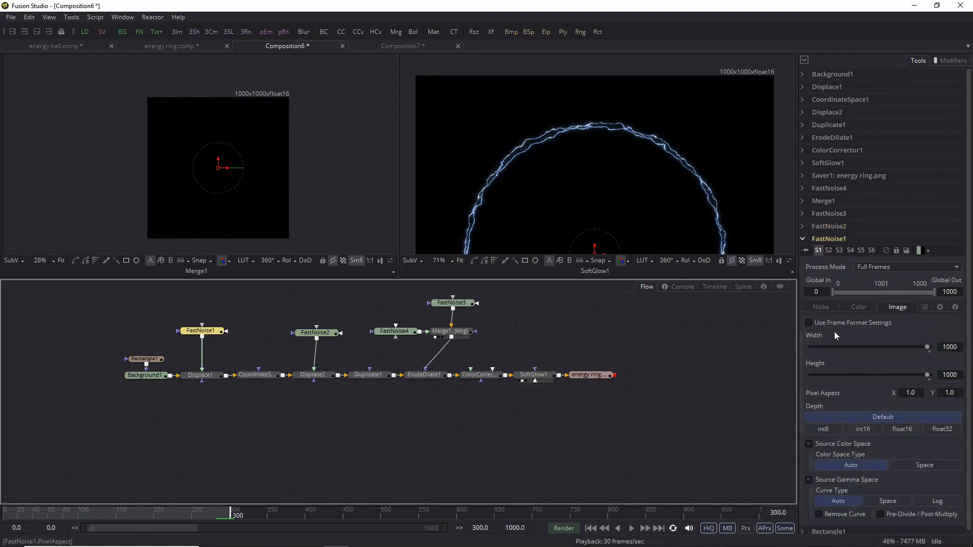
{"action": "left_click", "coordinate": [818, 308]}
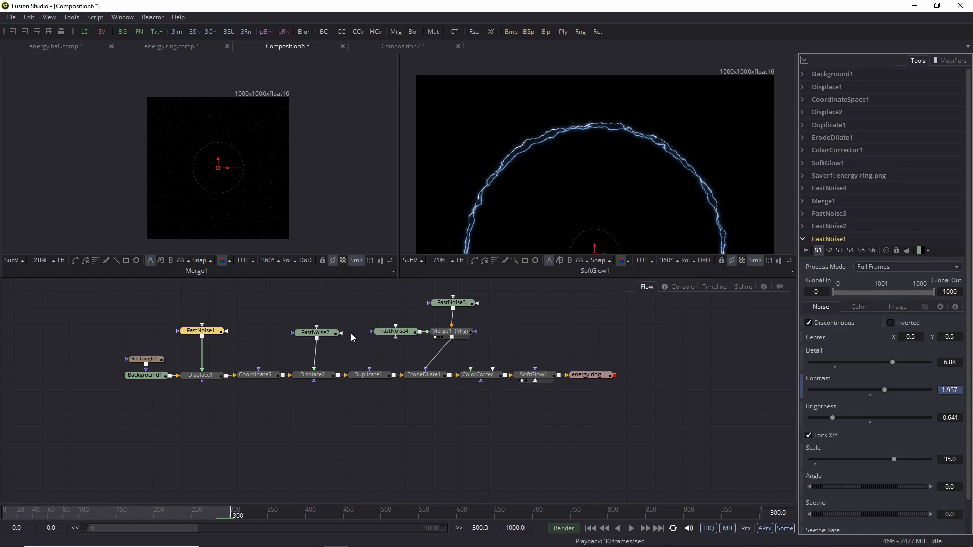
{"action": "left_click", "coordinate": [315, 333]}
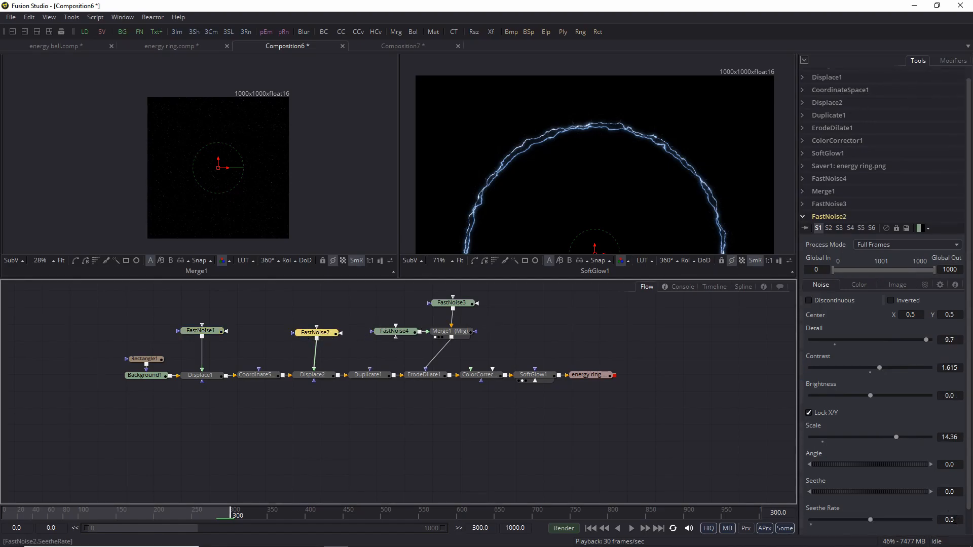
{"action": "left_click", "coordinate": [952, 520]}
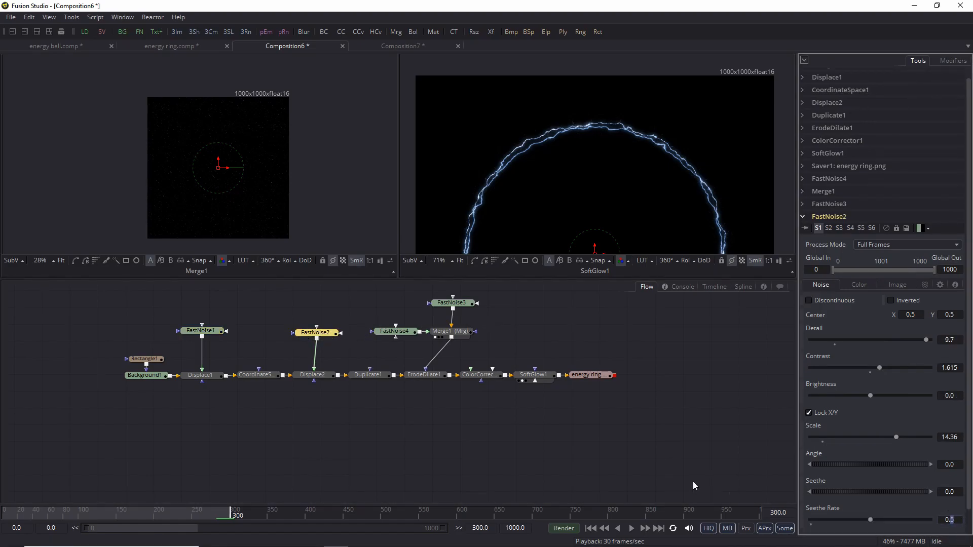
{"action": "type", "text": "18"}
{"action": "left_click", "coordinate": [665, 463]}
{"action": "key", "text": "ctrl+Left"}
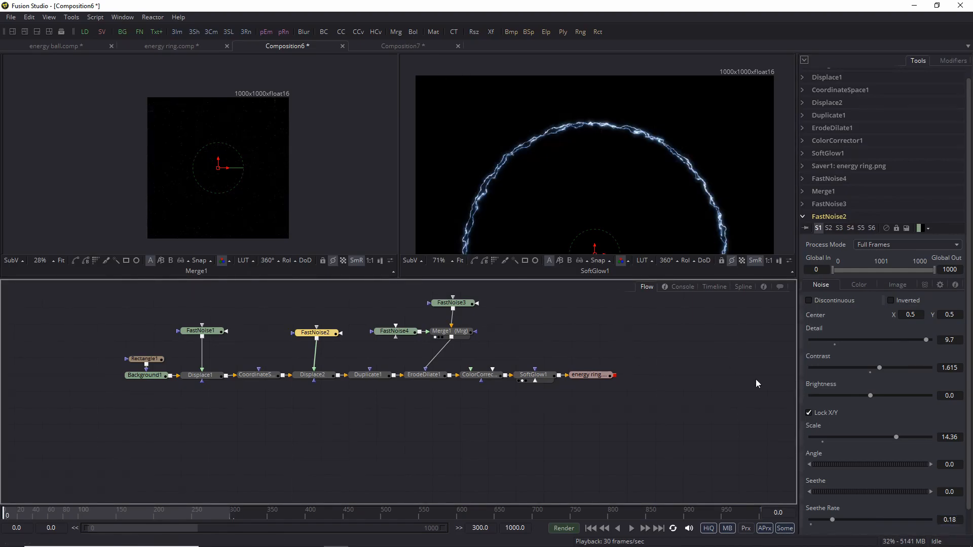
Step: Lower FastNoise2's Scale to 8.0
{"action": "double_click", "coordinate": [962, 438]}
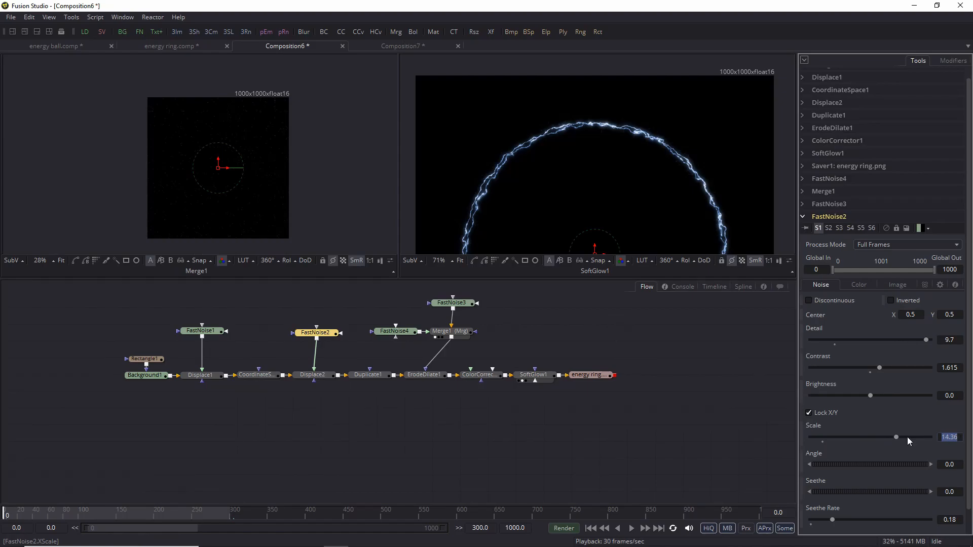
{"action": "type", "text": "8"}
{"action": "left_click", "coordinate": [685, 427]}
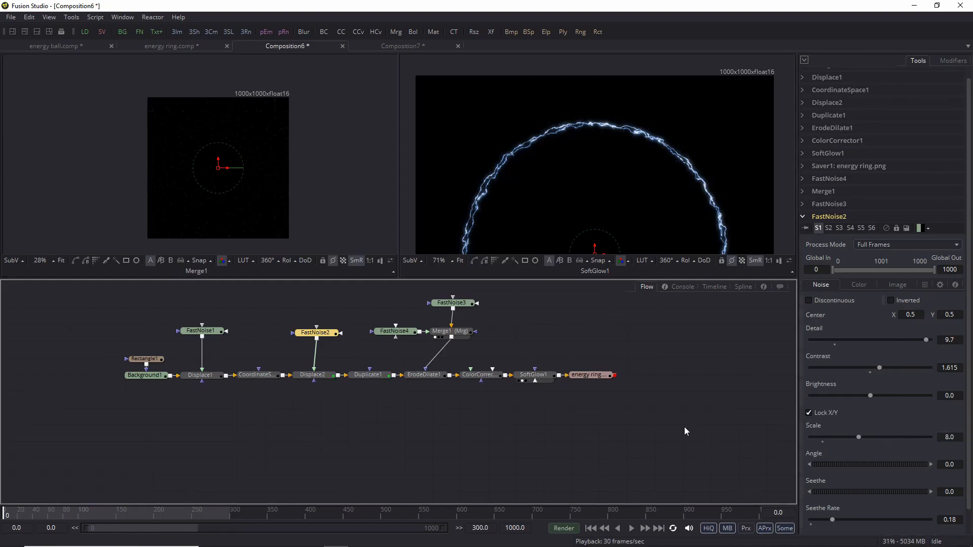
Step: Adjust FastNoise3's Contrast to about 2.368 and its Brightness to about -1.094 to refine the sparks
{"action": "left_click_drag", "start_coordinate": [593, 160], "coordinate": [561, 110]}
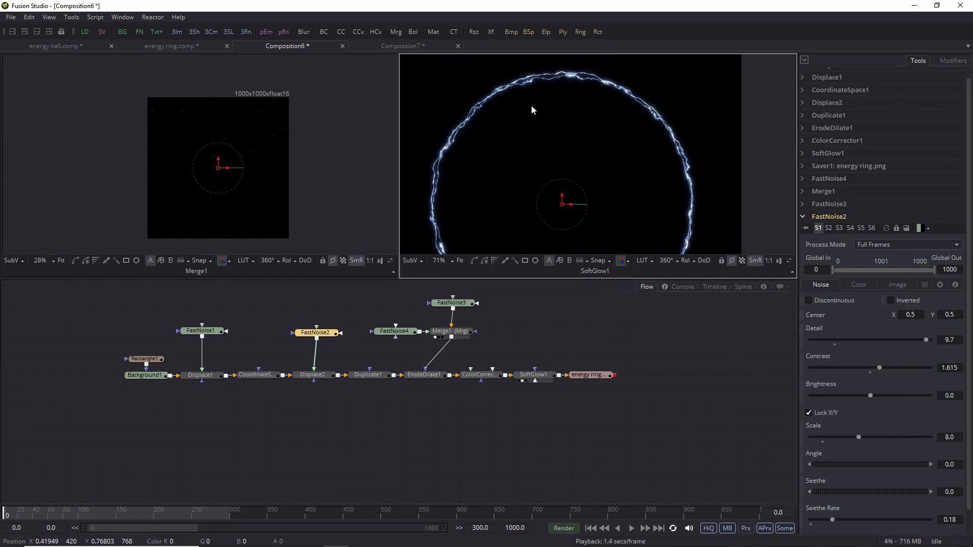
{"action": "scroll", "coordinate": [530, 105], "scroll_direction": "up", "scroll_amount": 1}
{"action": "scroll", "coordinate": [567, 101], "scroll_direction": "up", "scroll_amount": 2}
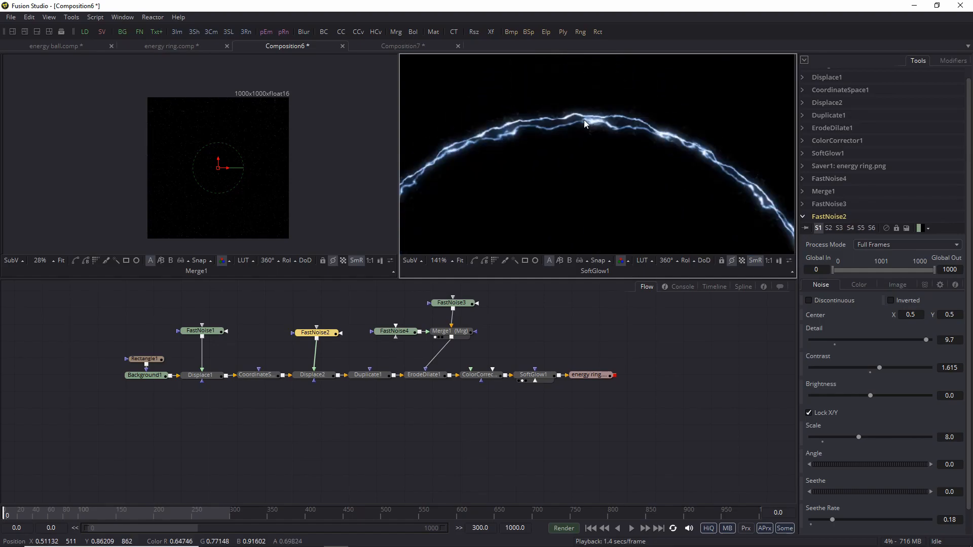
{"action": "left_click", "coordinate": [456, 308]}
{"action": "left_click", "coordinate": [815, 275]}
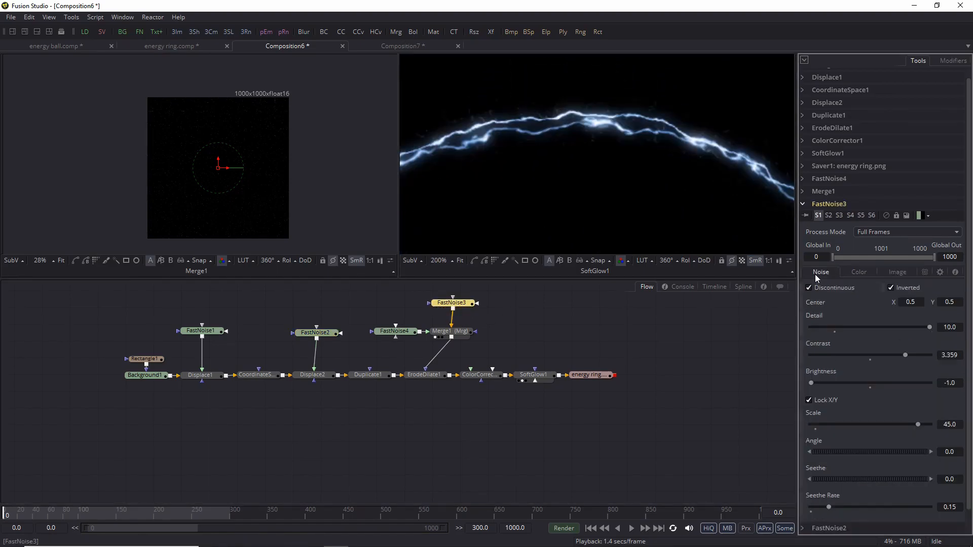
{"action": "left_click_drag", "start_coordinate": [811, 382], "coordinate": [825, 383]}
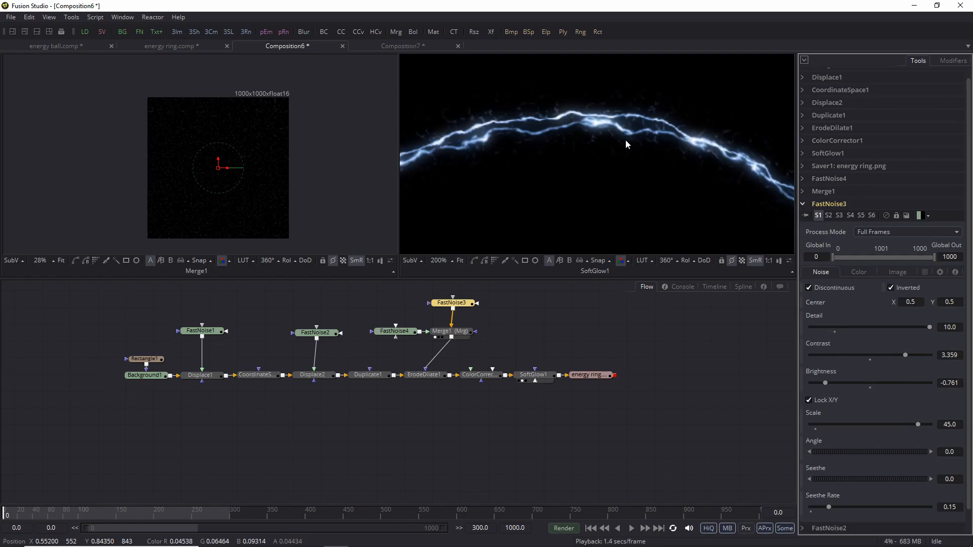
{"action": "scroll", "coordinate": [659, 149], "scroll_direction": "down", "scroll_amount": 1}
{"action": "left_click_drag", "start_coordinate": [905, 355], "coordinate": [889, 355]}
{"action": "mouse_move", "coordinate": [831, 382]}
{"action": "left_mouse_down"}
{"action": "mouse_move", "coordinate": [810, 383]}
{"action": "mouse_move", "coordinate": [842, 383]}
{"action": "left_mouse_up"}
{"action": "scroll", "coordinate": [659, 140], "scroll_direction": "up", "scroll_amount": 1}
{"action": "left_click_drag", "start_coordinate": [887, 355], "coordinate": [891, 355]}
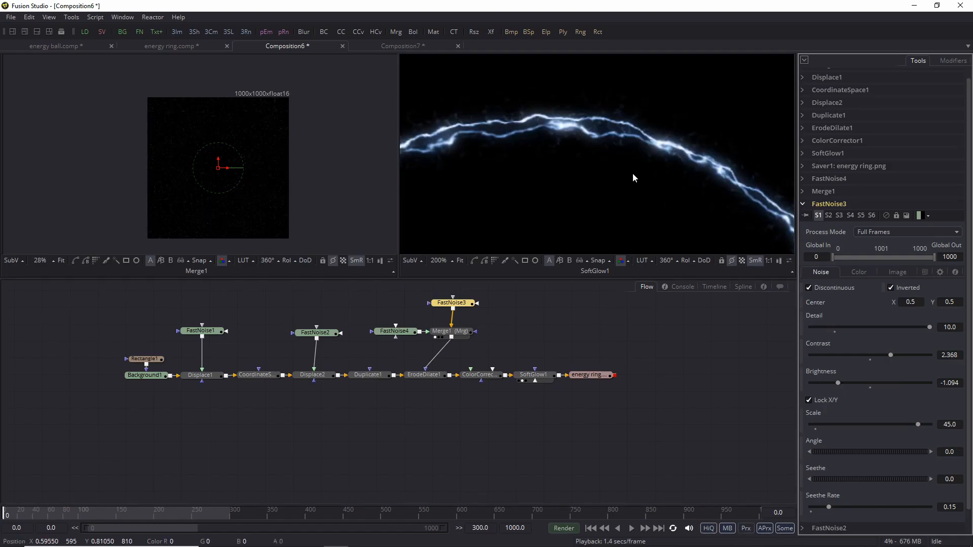
Step: Set FastNoise2's Detail to 6.0
{"action": "scroll", "coordinate": [638, 178], "scroll_direction": "down", "scroll_amount": 2}
{"action": "left_click_drag", "start_coordinate": [659, 121], "coordinate": [570, 118]}
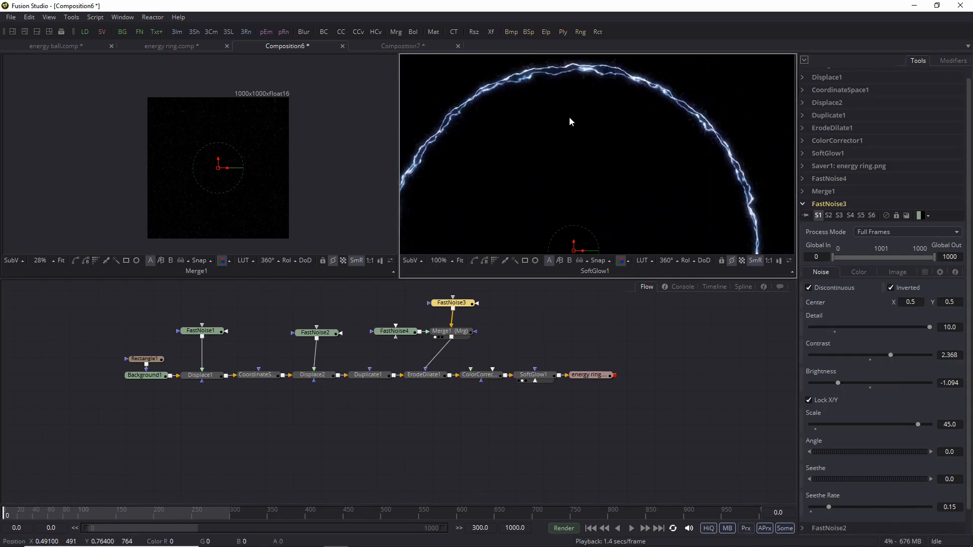
{"action": "left_click", "coordinate": [319, 334]}
{"action": "double_click", "coordinate": [957, 340]}
{"action": "type", "text": "6"}
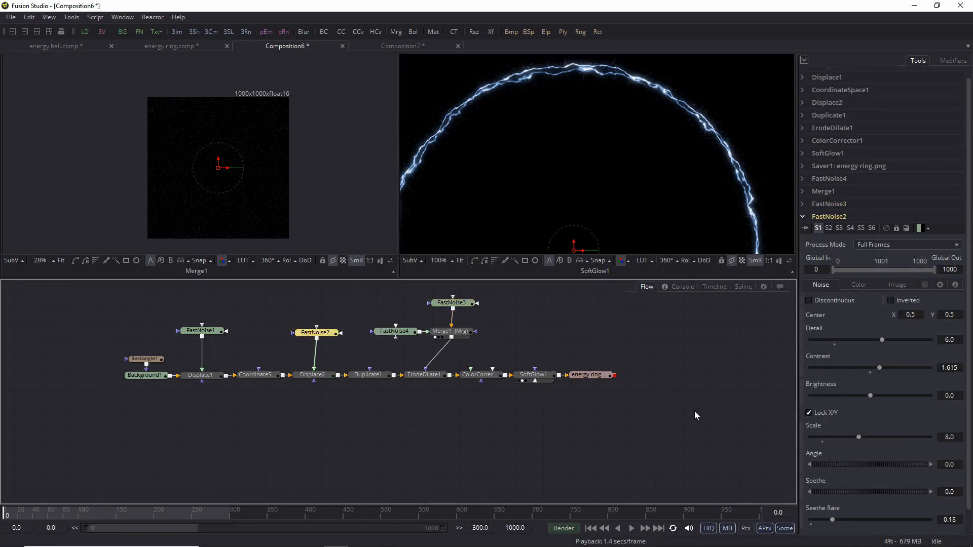
Step: Preview the ring animation up close and lower FastNoise4's Brightness to about -0.171
{"action": "left_click", "coordinate": [694, 411]}
{"action": "key", "text": "space"}
{"action": "scroll", "coordinate": [656, 137], "scroll_direction": "up", "scroll_amount": 1}
{"action": "scroll", "coordinate": [654, 132], "scroll_direction": "up", "scroll_amount": 1}
{"action": "left_click", "coordinate": [395, 331]}
{"action": "left_click_drag", "start_coordinate": [871, 358], "coordinate": [860, 358]}
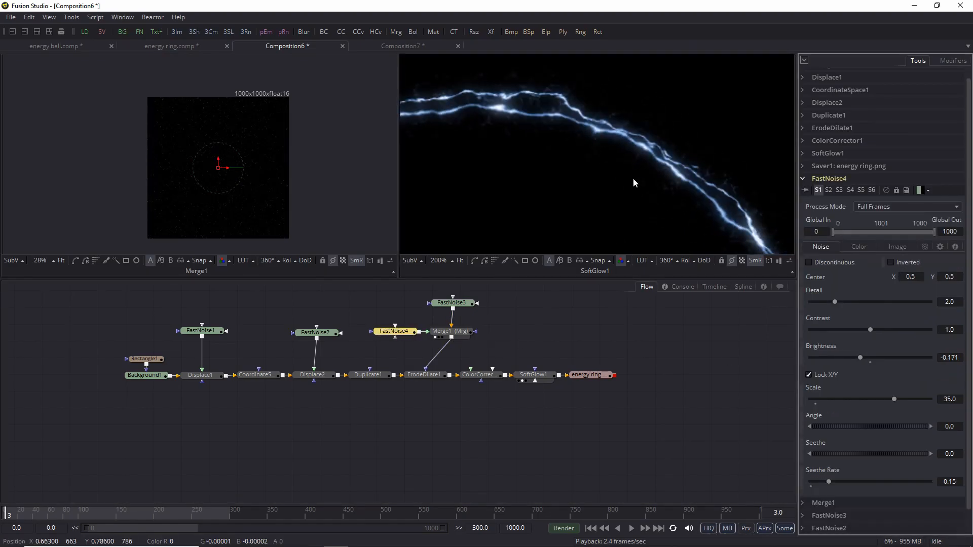
{"action": "scroll", "coordinate": [723, 122], "scroll_direction": "down", "scroll_amount": 3}
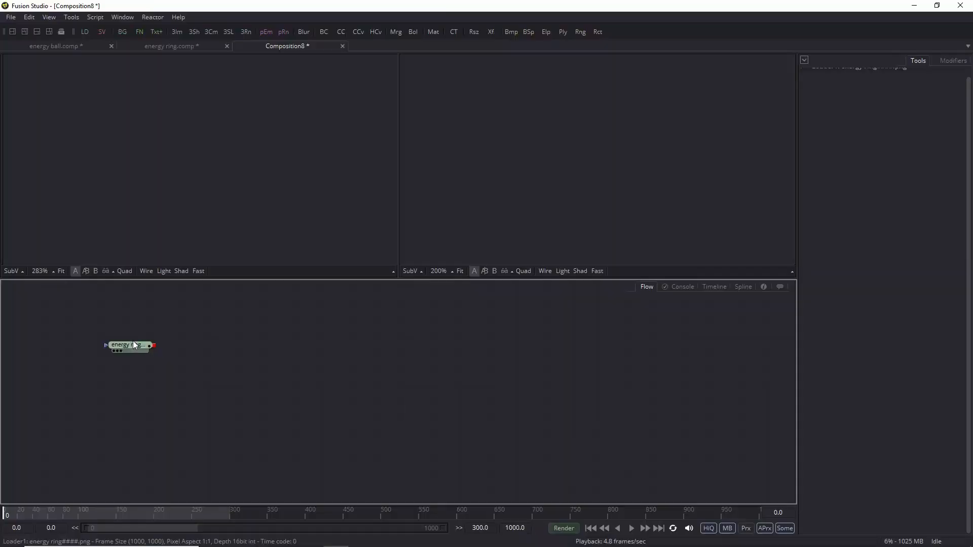
Step: Show the energy ring loader's image sequence in the first viewer and enable looping for it
{"action": "left_click", "coordinate": [135, 345]}
{"action": "mouse_move", "coordinate": [137, 349]}
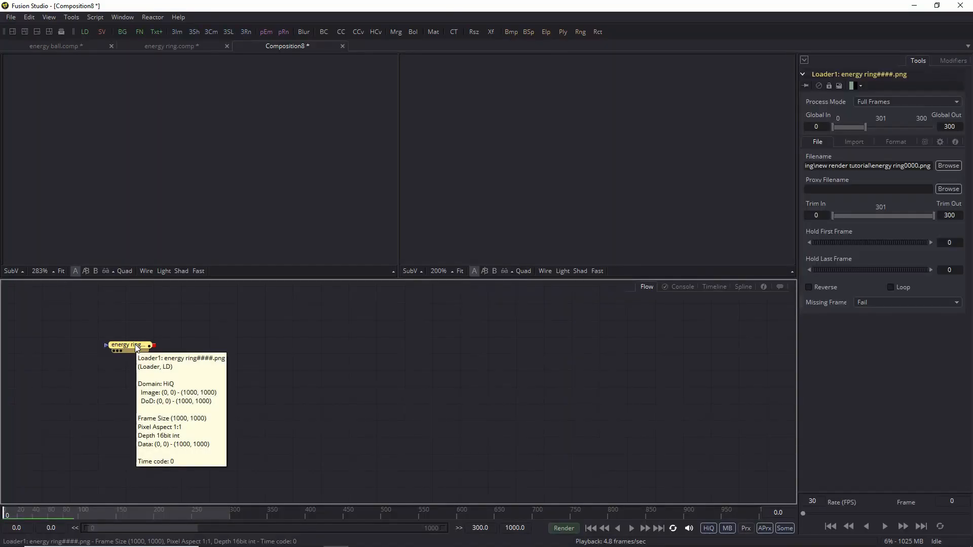
{"action": "key", "text": "1"}
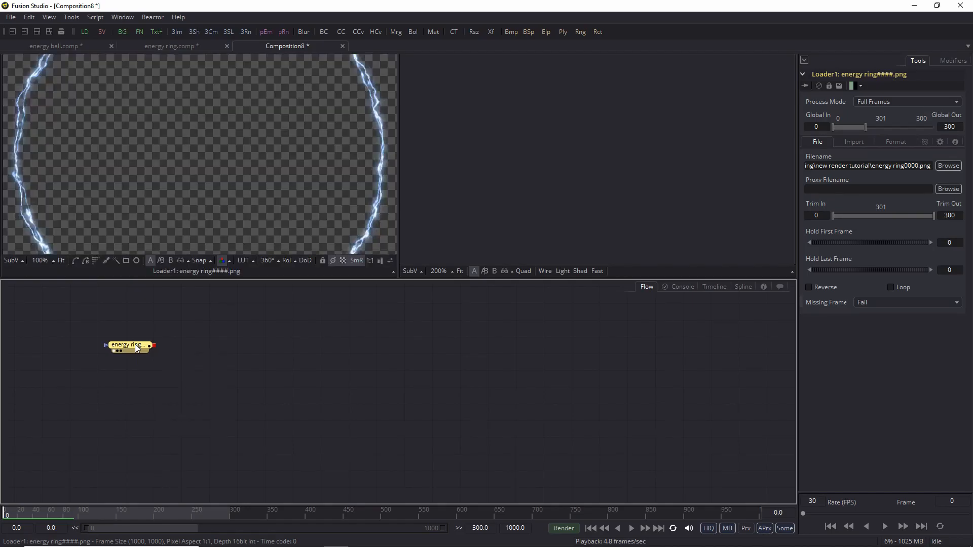
{"action": "scroll", "coordinate": [243, 187], "scroll_direction": "down", "scroll_amount": 2}
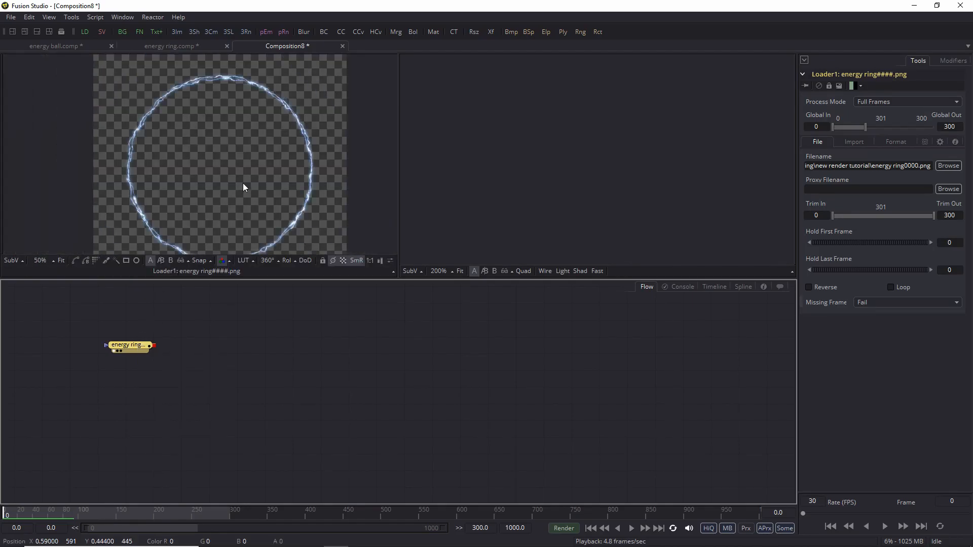
{"action": "left_click", "coordinate": [891, 288]}
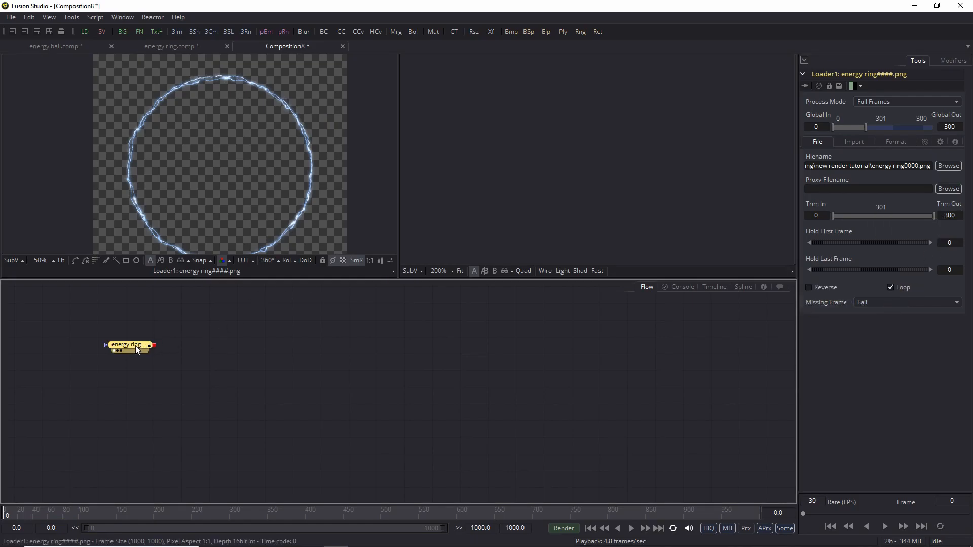
Step: Add an Image Plane 3D after the energy ring loader and show it in the second viewer
{"action": "key", "text": "shift+space"}
{"action": "type", "text": "image"}
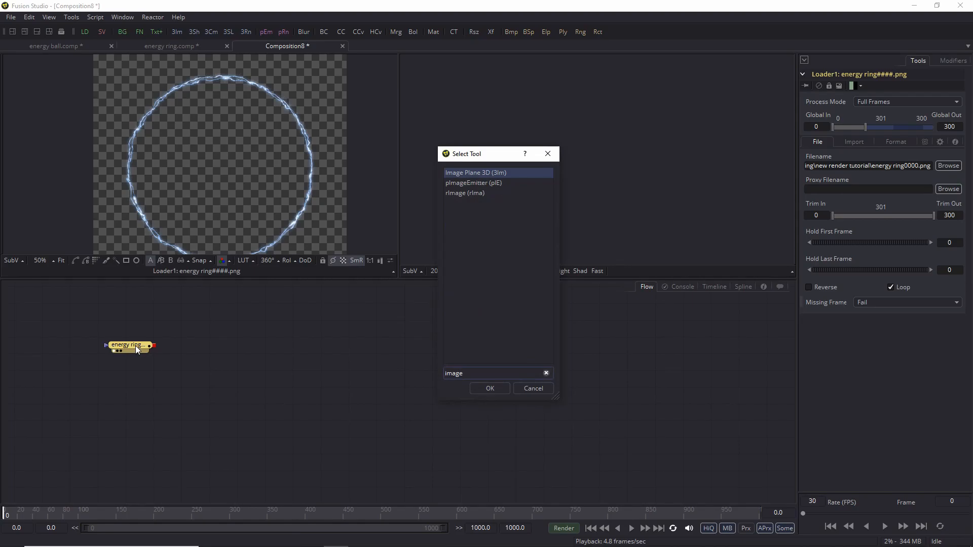
{"action": "key", "text": "Return"}
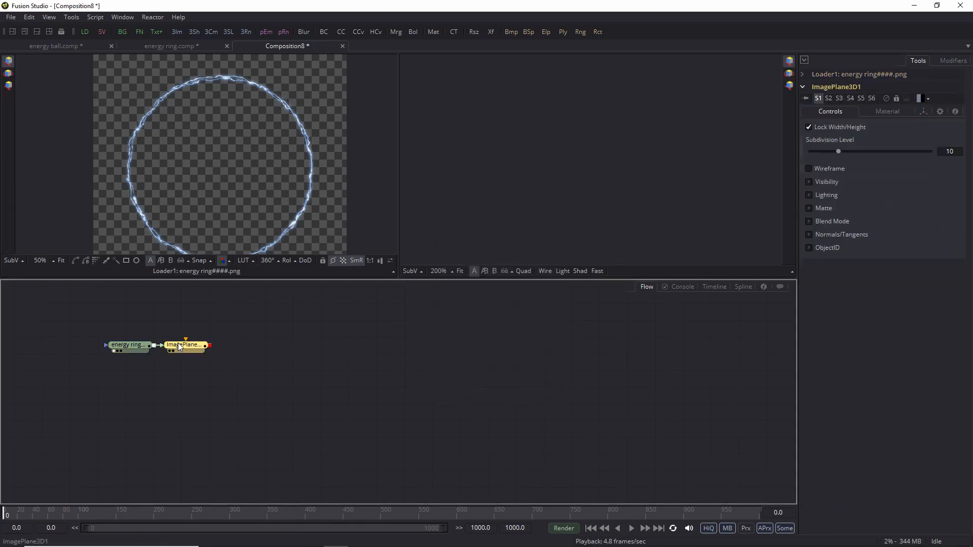
{"action": "key", "text": "2"}
{"action": "right_click", "coordinate": [656, 115]}
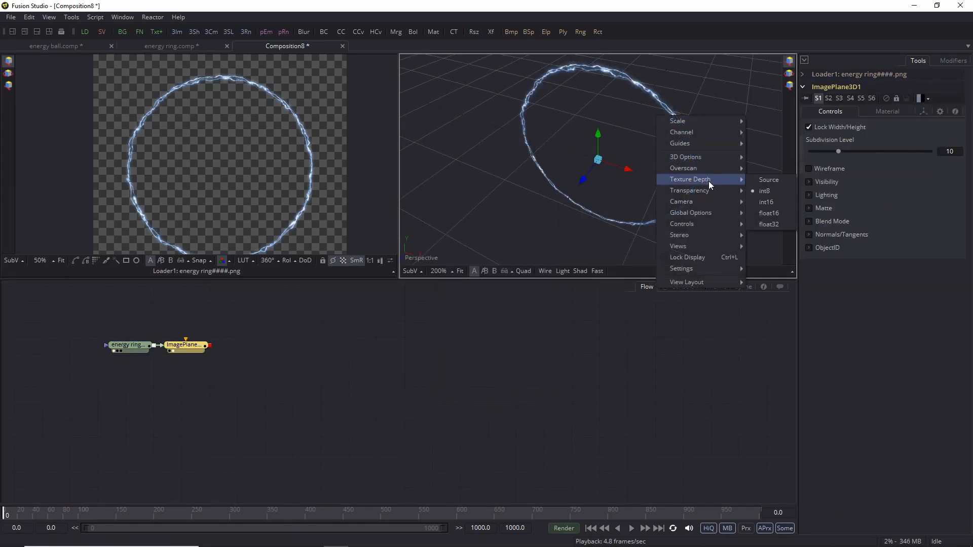
{"action": "left_click", "coordinate": [556, 330]}
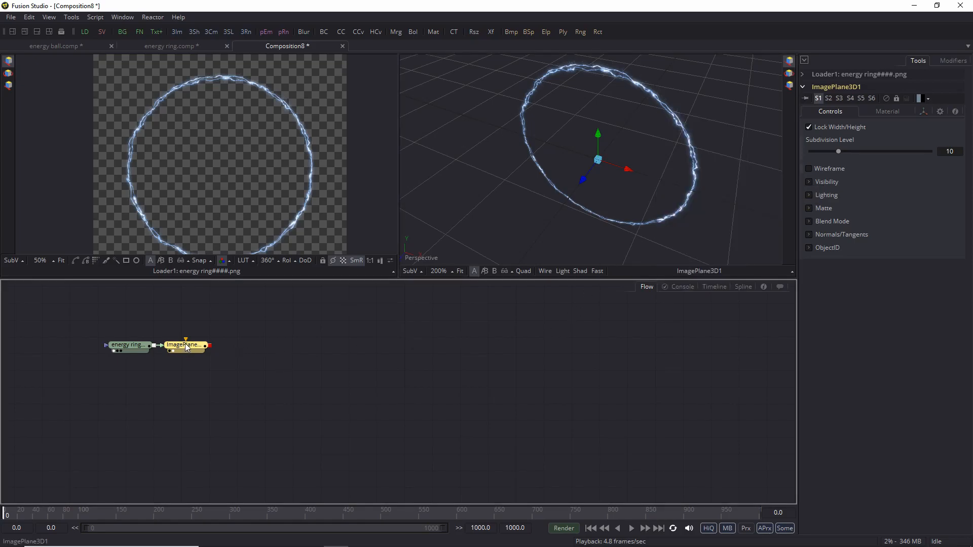
Step: Add a Duplicate 3D after ImagePlane3D1 and show it in the second viewer
{"action": "key", "text": "ctrl+space"}
{"action": "type", "text": "dupl"}
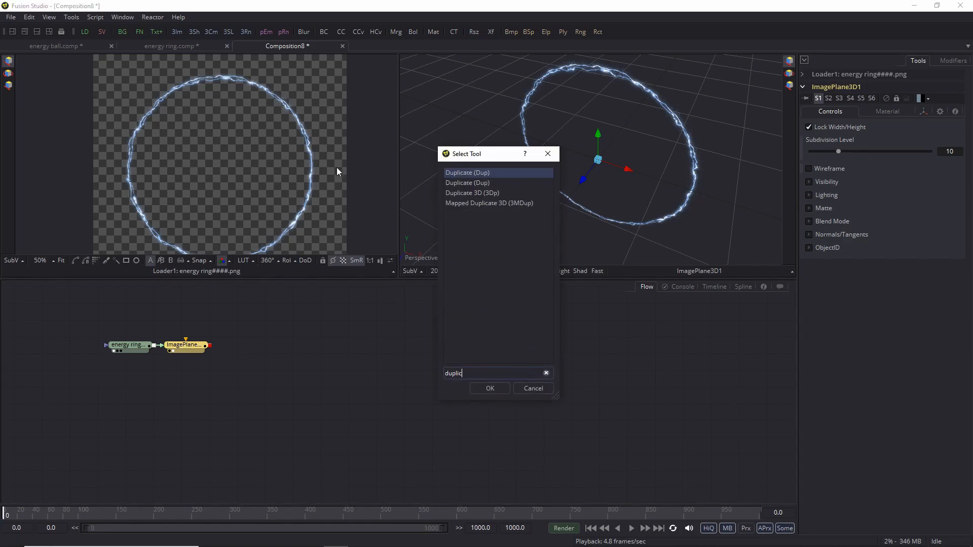
{"action": "left_click", "coordinate": [479, 194]}
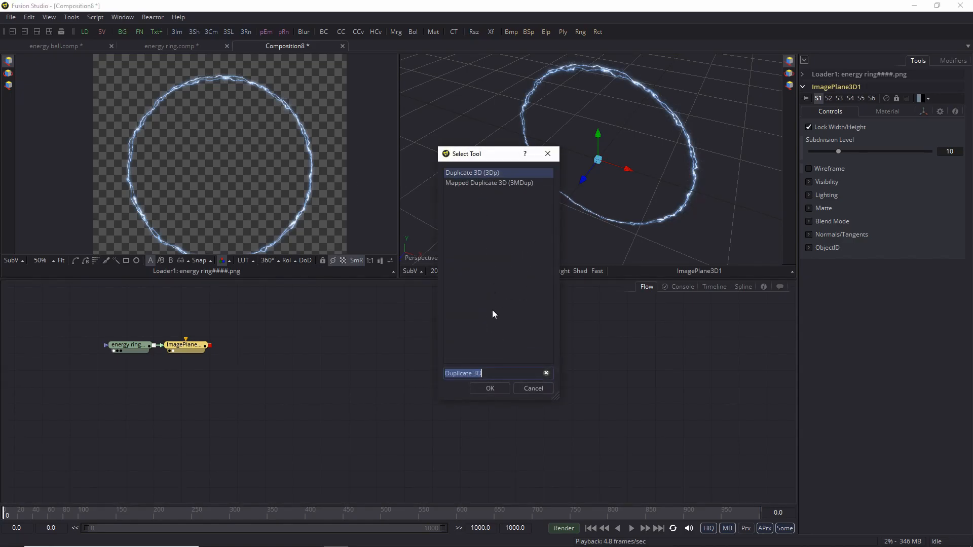
{"action": "left_click", "coordinate": [495, 389]}
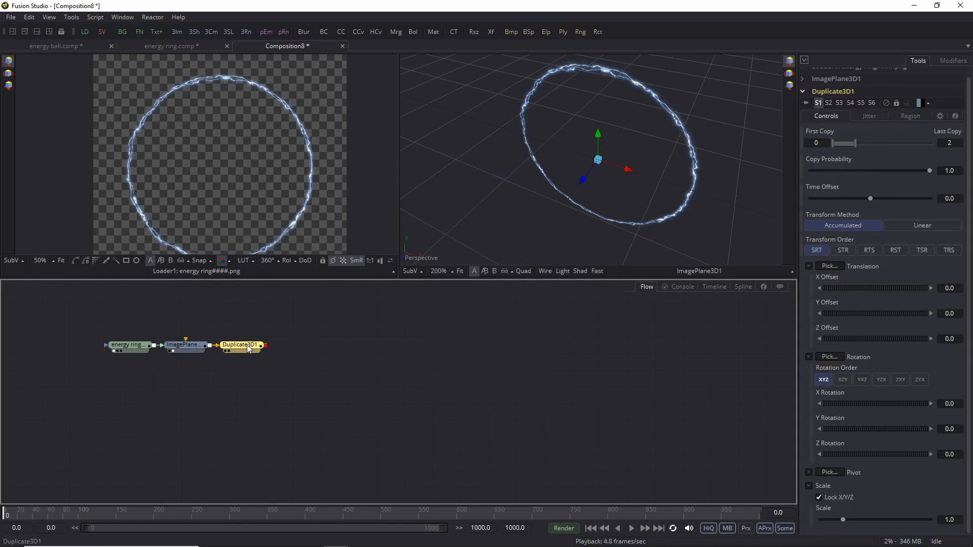
{"action": "key", "text": "2"}
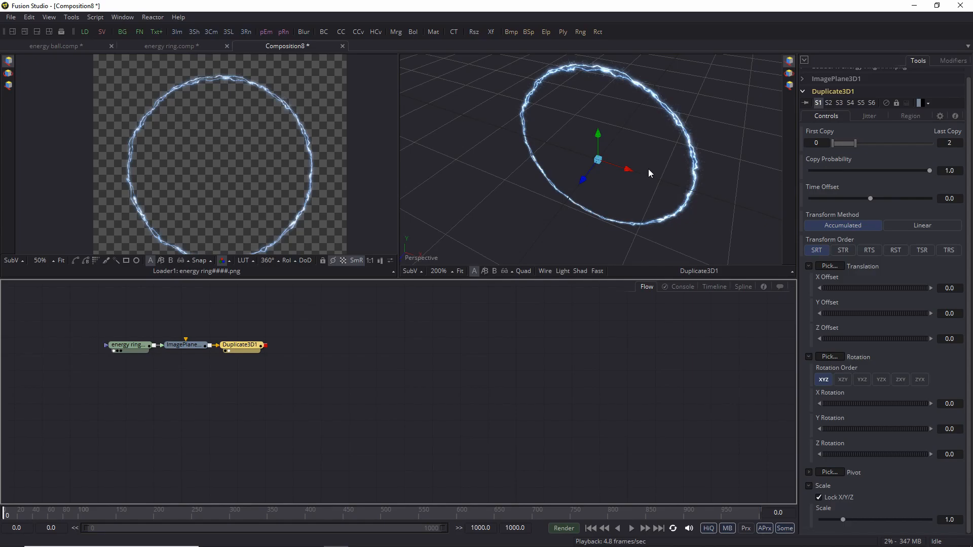
Step: Set Duplicate3D1's Last Copy to 12 and its Time Offset to 5.0
{"action": "left_click_drag", "start_coordinate": [673, 196], "coordinate": [709, 135]}
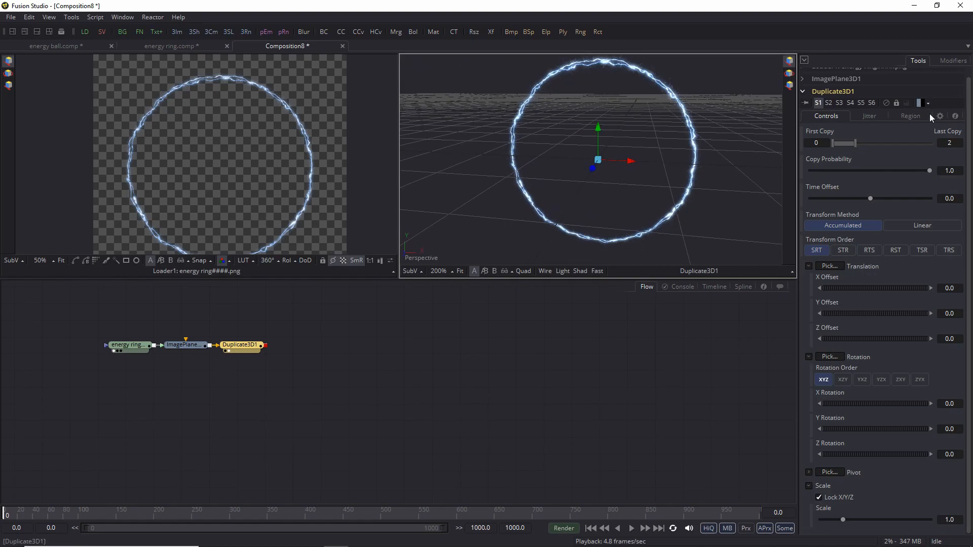
{"action": "left_click", "coordinate": [955, 143]}
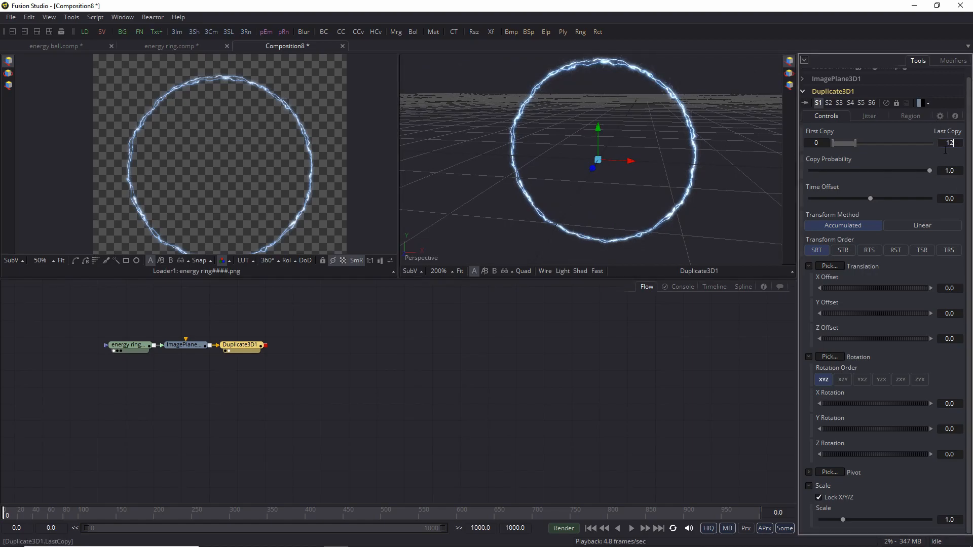
{"action": "key", "text": "Return"}
{"action": "left_click_drag", "start_coordinate": [723, 152], "coordinate": [701, 167]}
{"action": "left_click", "coordinate": [949, 199]}
{"action": "type", "text": "5"}
{"action": "key", "text": "Return"}
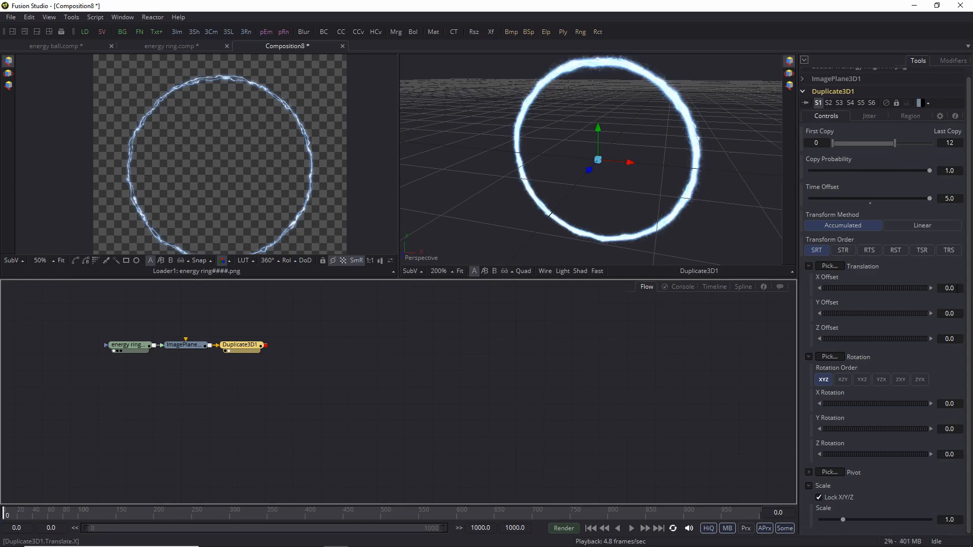
Step: Set Duplicate3D1's X Rotation and Y Rotation to 30.0 each and preview the animated ring sphere
{"action": "left_click", "coordinate": [953, 404]}
{"action": "type", "text": "30"}
{"action": "key", "text": "Return"}
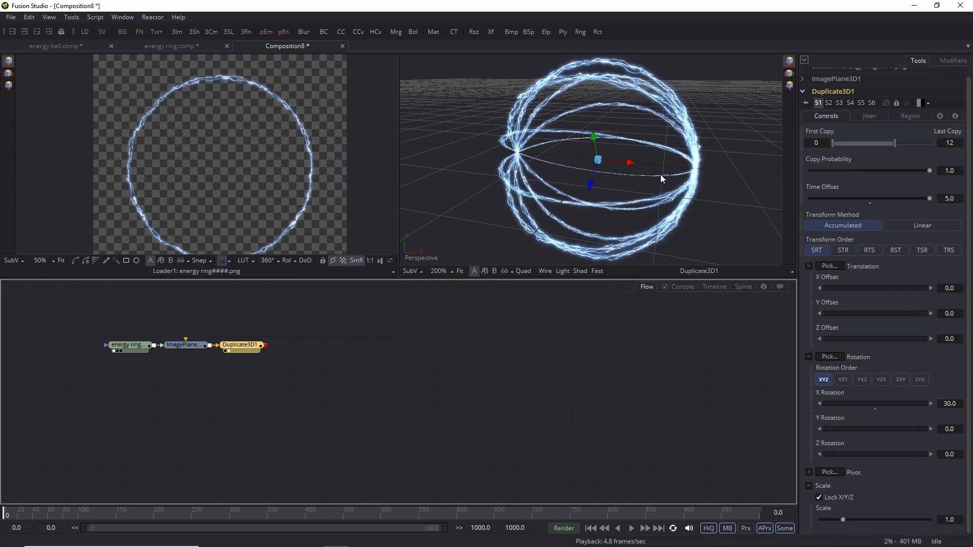
{"action": "left_click_drag", "start_coordinate": [646, 179], "coordinate": [527, 198]}
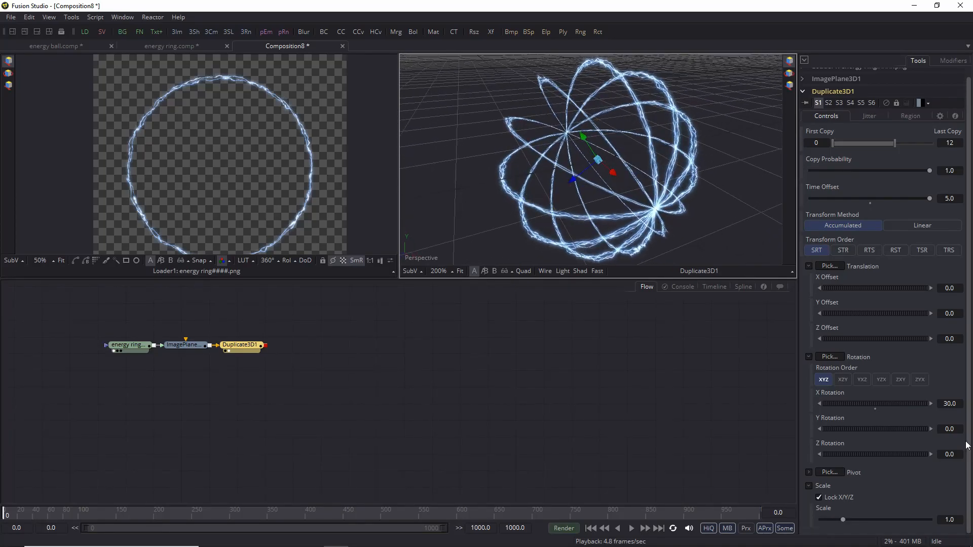
{"action": "left_click_drag", "start_coordinate": [874, 430], "coordinate": [892, 430]}
{"action": "left_click", "coordinate": [957, 429]}
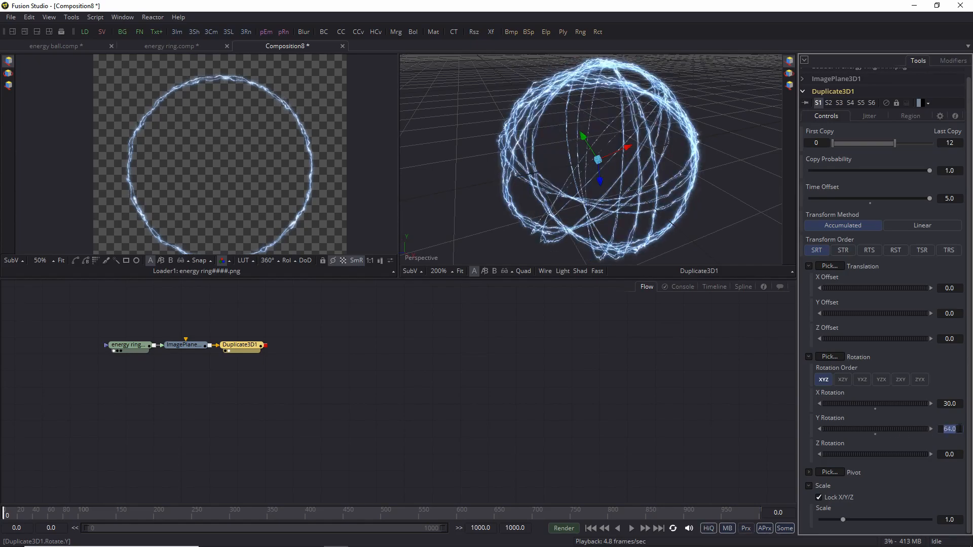
{"action": "type", "text": "30"}
{"action": "key", "text": "Return"}
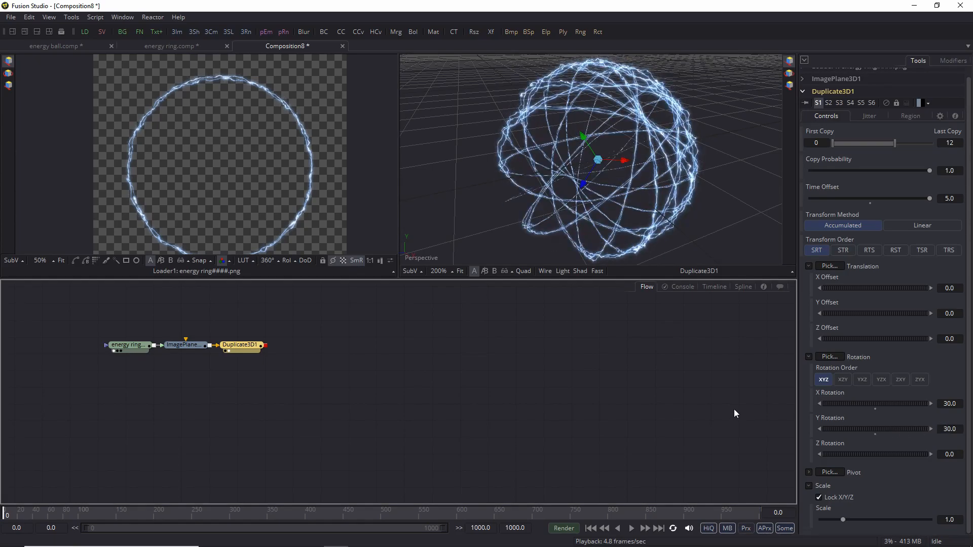
{"action": "left_click_drag", "start_coordinate": [598, 168], "coordinate": [615, 187]}
{"action": "key", "text": "space"}
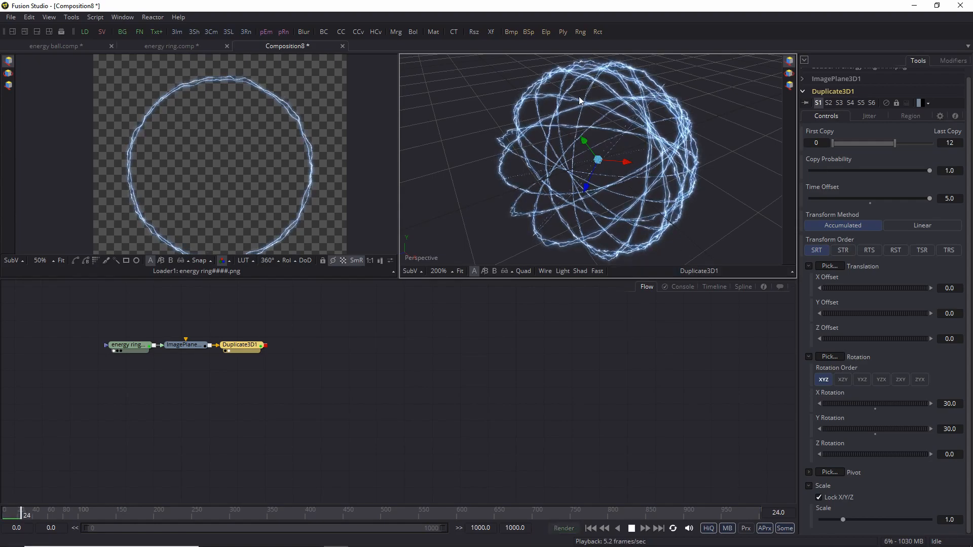
{"action": "key", "text": "space"}
Step: Show ImagePlane3D1 in the first viewer and drive its Y Rotation with the expression -time*3
{"action": "left_click", "coordinate": [187, 346]}
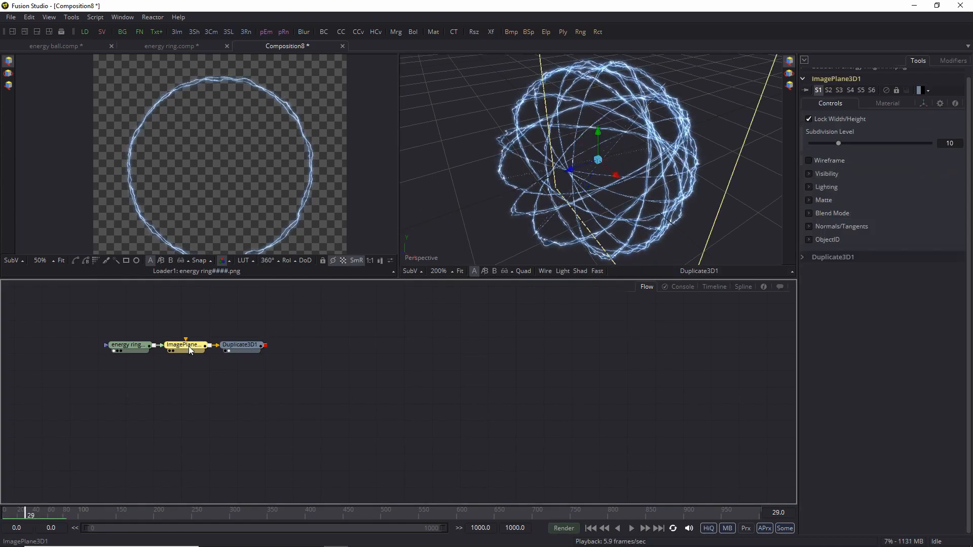
{"action": "key", "text": "1"}
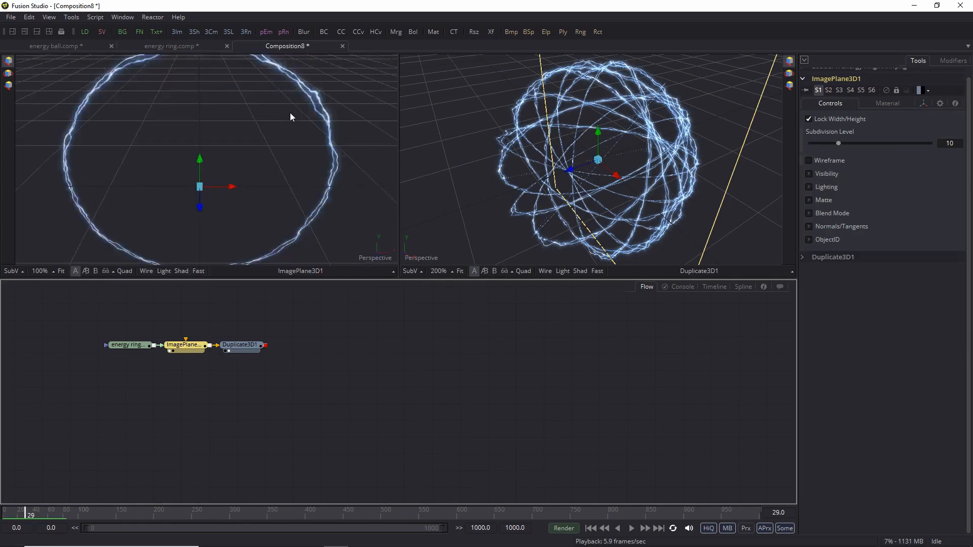
{"action": "left_click", "coordinate": [924, 104]}
{"action": "right_click", "coordinate": [832, 271]}
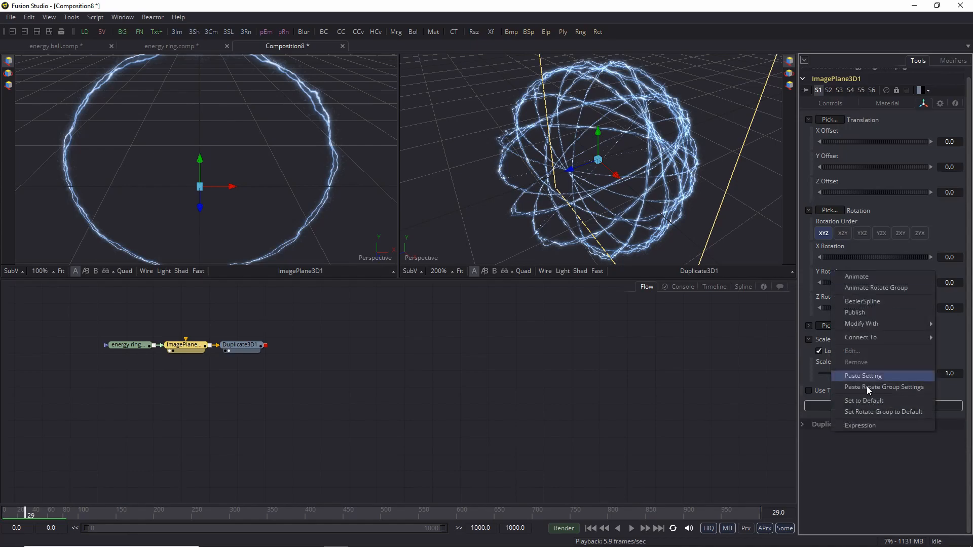
{"action": "left_click", "coordinate": [862, 426]}
{"action": "left_click_drag", "start_coordinate": [846, 297], "coordinate": [819, 289]}
{"action": "type", "text": "-time"}
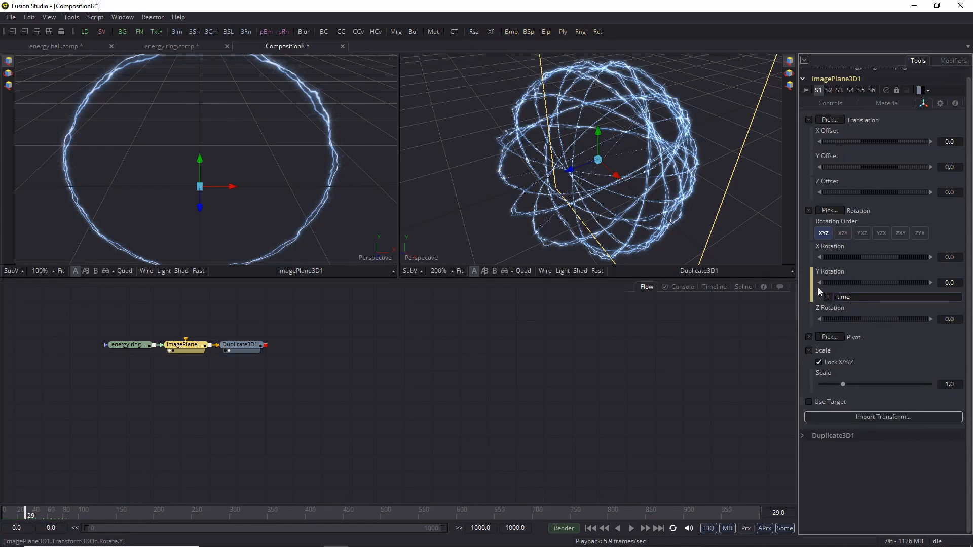
{"action": "type", "text": "*3"}
{"action": "left_click", "coordinate": [538, 326]}
Step: Play the animation and examine the spinning rings from another angle
{"action": "key", "text": "space"}
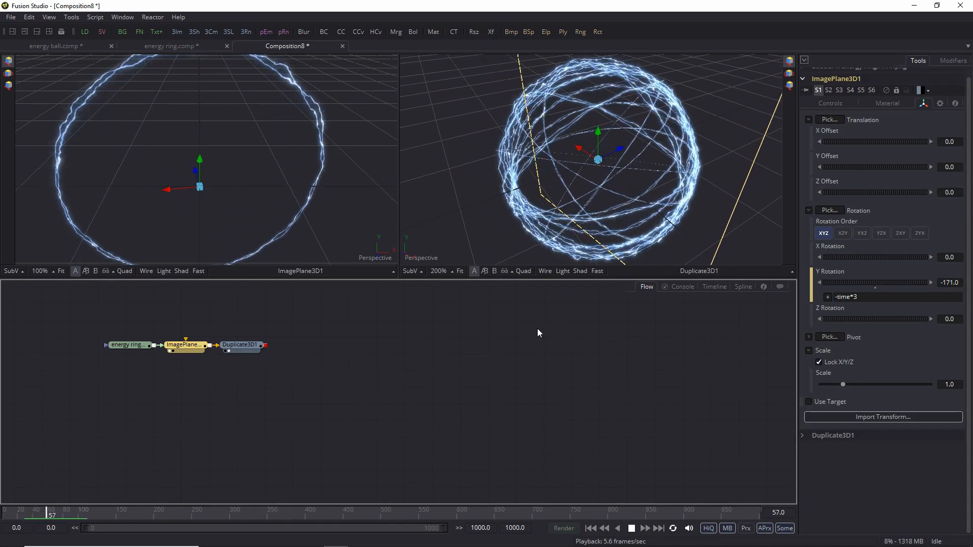
{"action": "left_click_drag", "start_coordinate": [659, 157], "coordinate": [560, 128]}
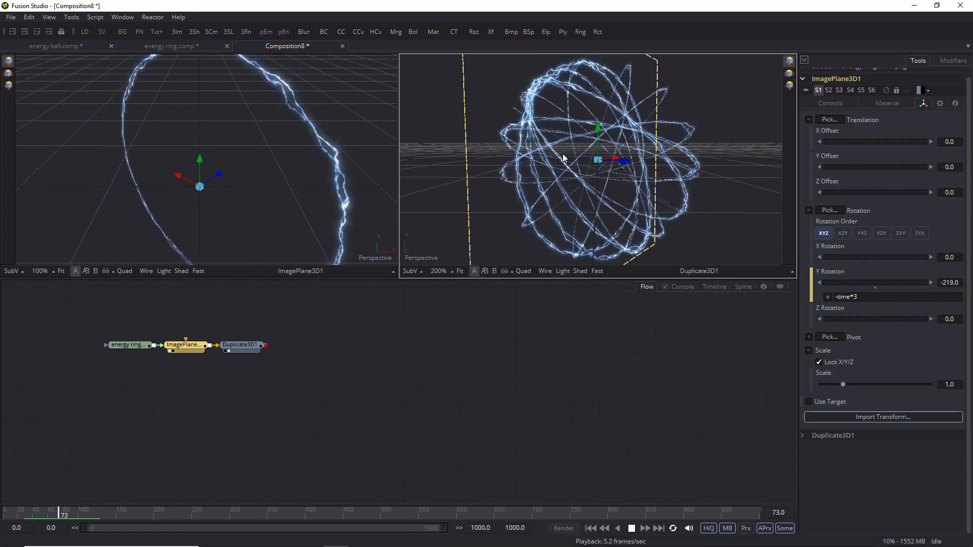
{"action": "left_click", "coordinate": [32, 514]}
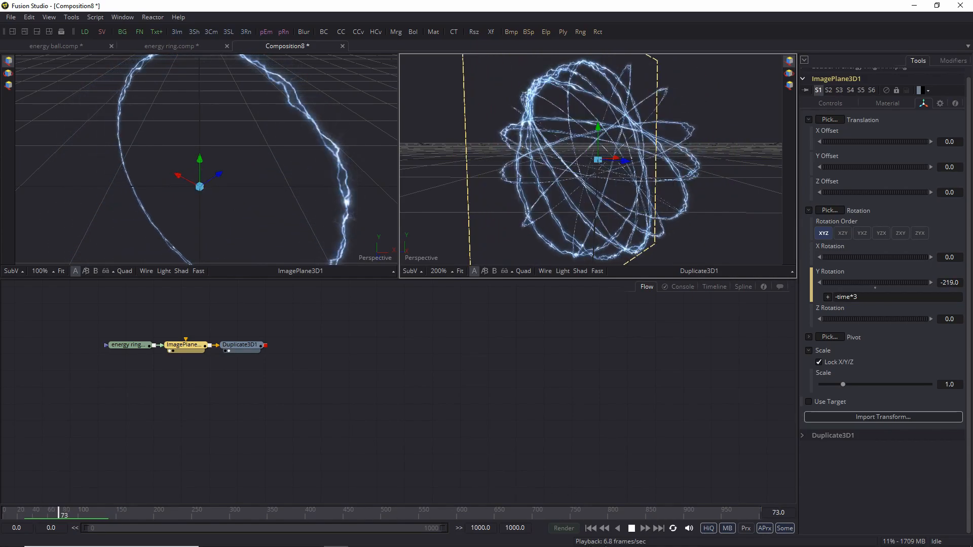
{"action": "key", "text": "space"}
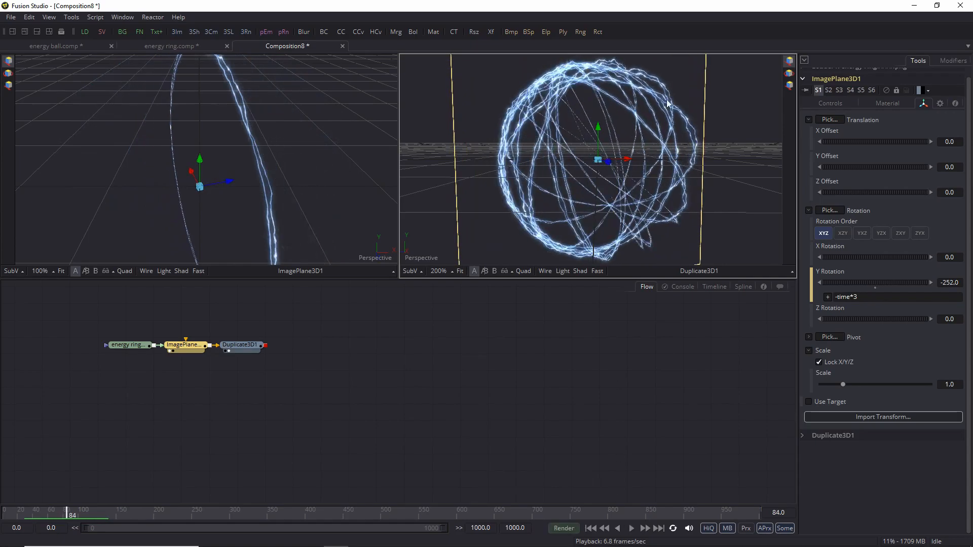
Step: Add a Merge 3D after Duplicate3D1 and show it in the second viewer
{"action": "left_click", "coordinate": [241, 346]}
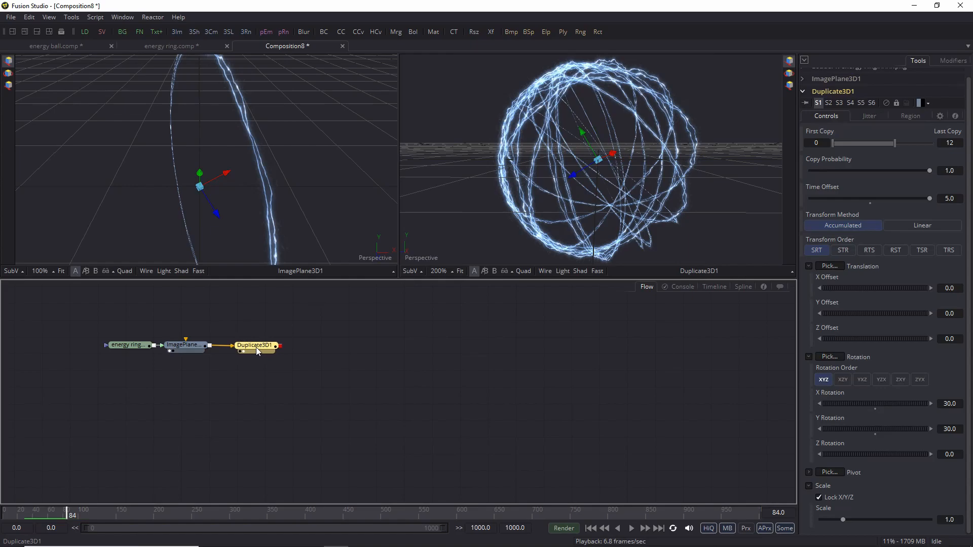
{"action": "key", "text": "shift+space"}
{"action": "type", "text": "merge"}
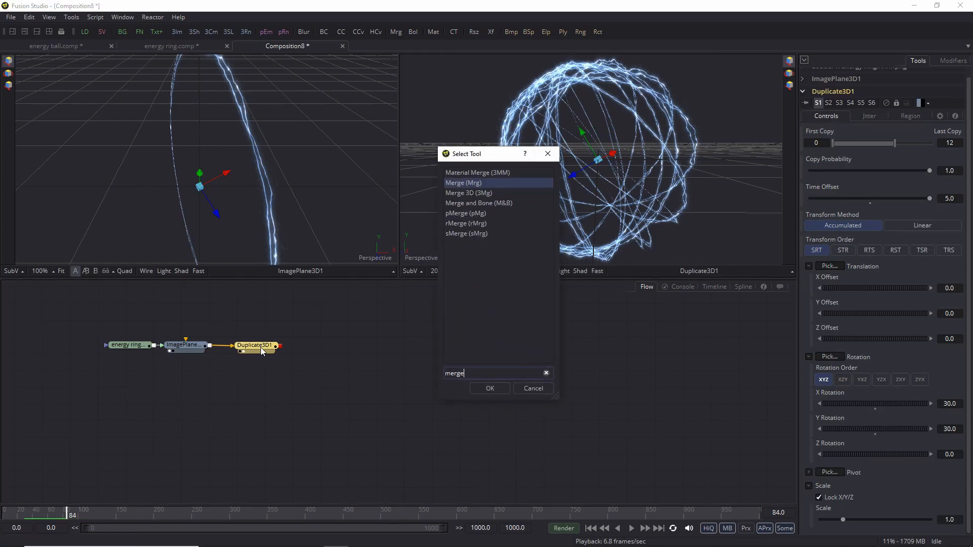
{"action": "key", "text": "Down"}
{"action": "key", "text": "Return"}
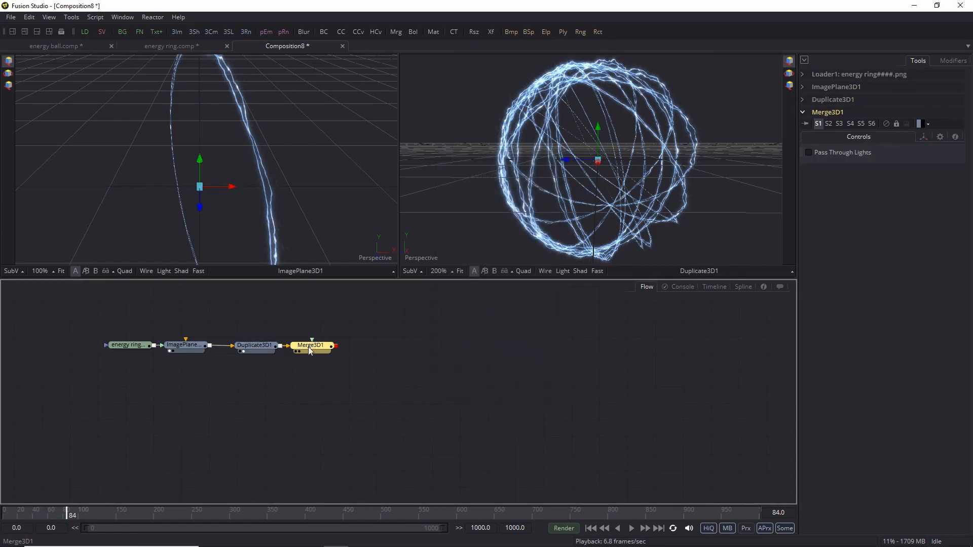
{"action": "left_click_drag", "start_coordinate": [310, 350], "coordinate": [565, 133]}
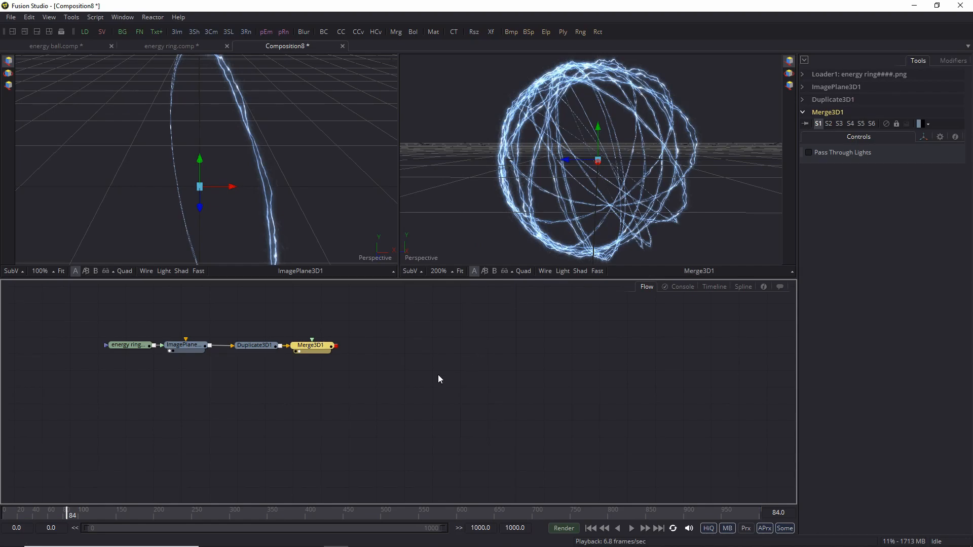
{"action": "left_click", "coordinate": [360, 404]}
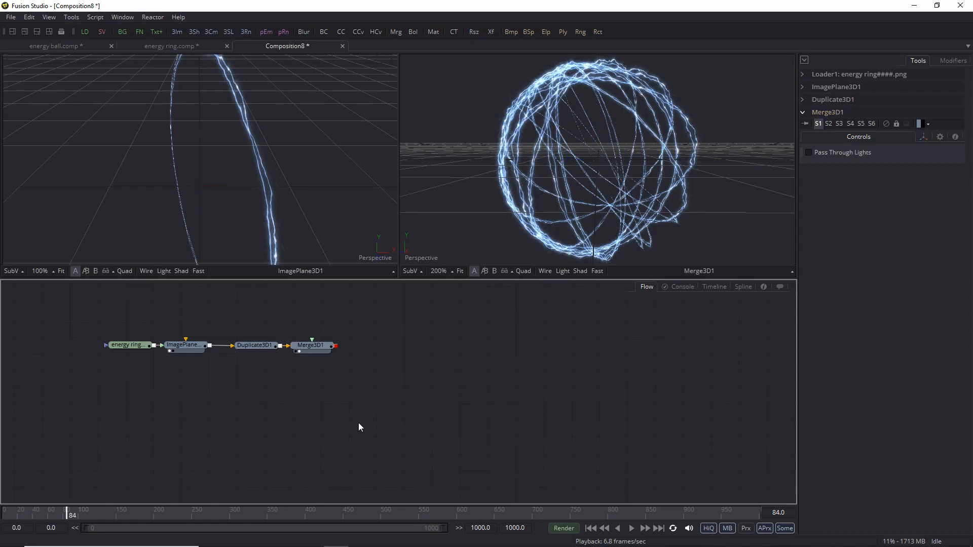
Step: Add a Shape 3D node to the flow and show it in the first viewer
{"action": "key", "text": "ctrl+space"}
{"action": "type", "text": "sha"}
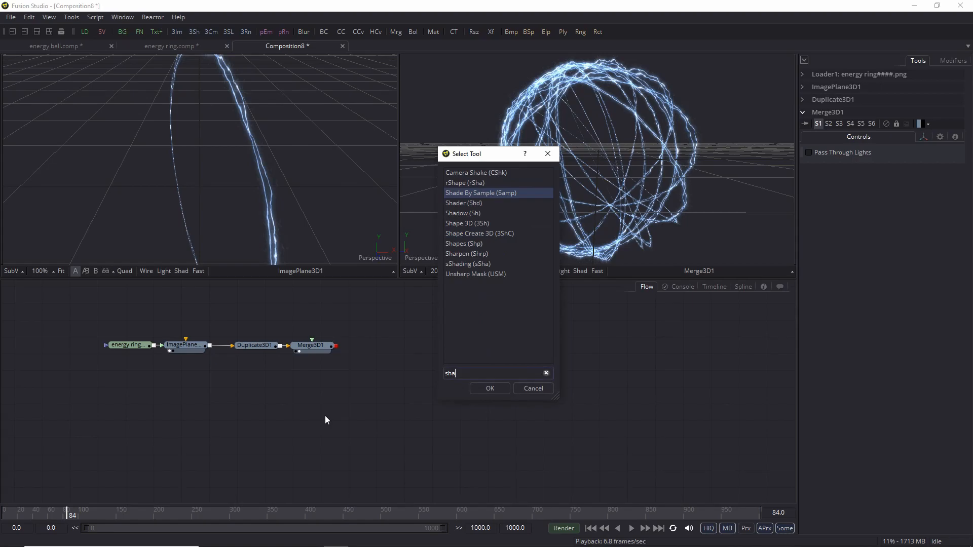
{"action": "key", "text": "Down"}
{"action": "key", "text": "Down"}
{"action": "key", "text": "Down"}
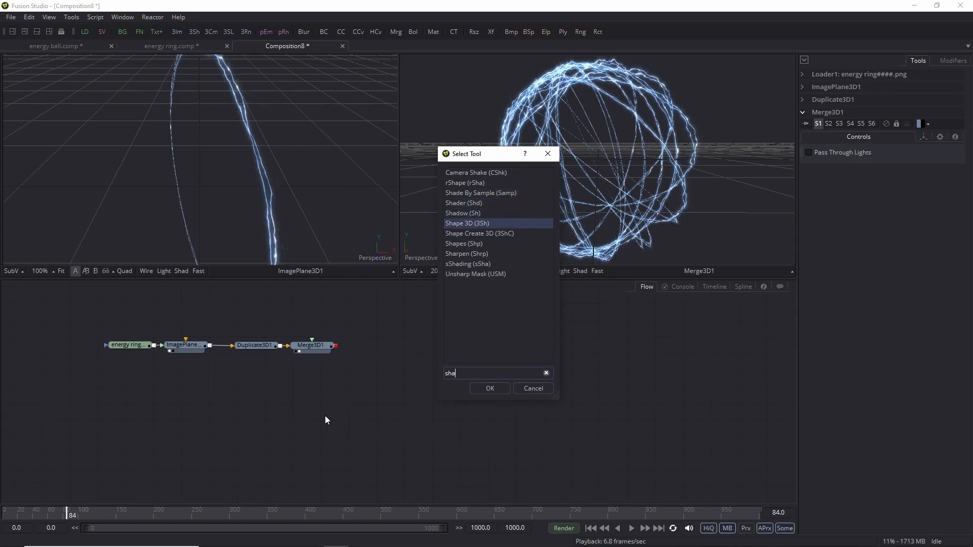
{"action": "key", "text": "Return"}
{"action": "key", "text": "1"}
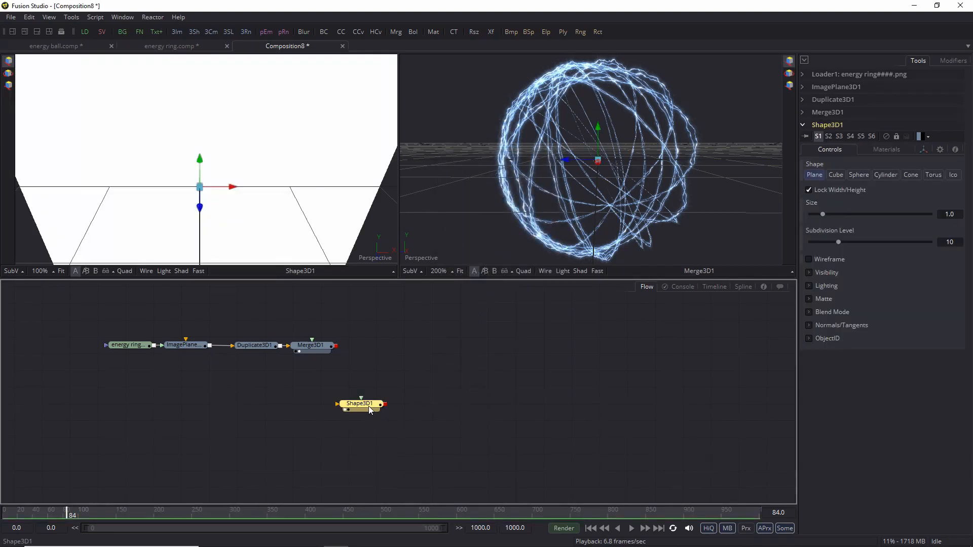
Step: Make Shape3D1 a sphere with Radius 0.1 and both Subdivision Levels, Base and Height, set to 50
{"action": "left_click", "coordinate": [859, 174]}
{"action": "left_click", "coordinate": [952, 201]}
{"action": "type", "text": "0.1"}
{"action": "key", "text": "Tab"}
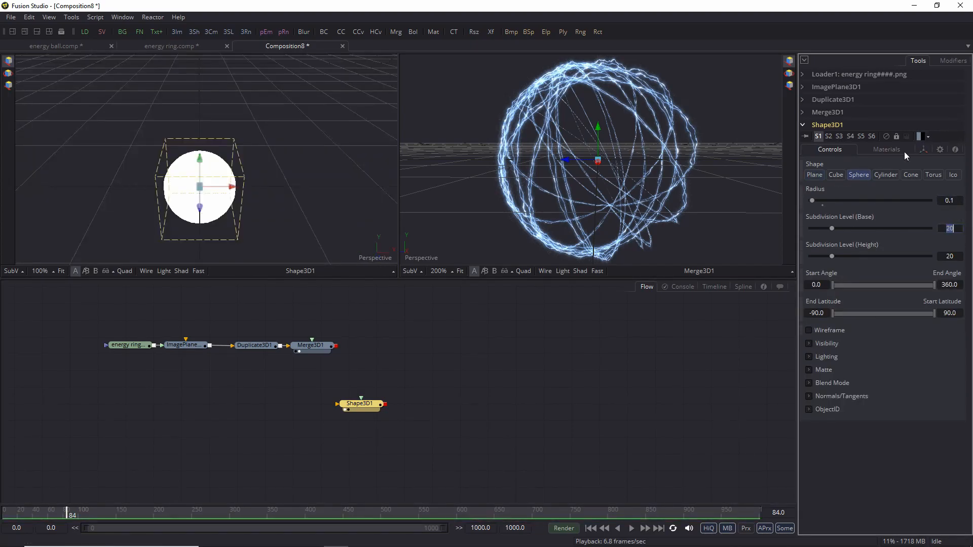
{"action": "type", "text": "50"}
{"action": "key", "text": "Tab"}
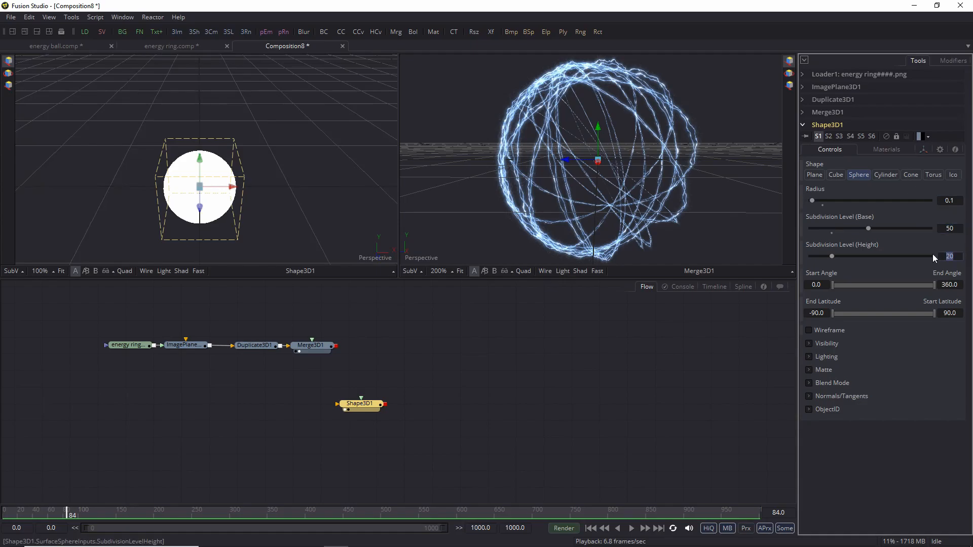
{"action": "type", "text": "50"}
Step: Set the diffuse color of Shape3D1's material to the basic orange
{"action": "left_click", "coordinate": [882, 149]}
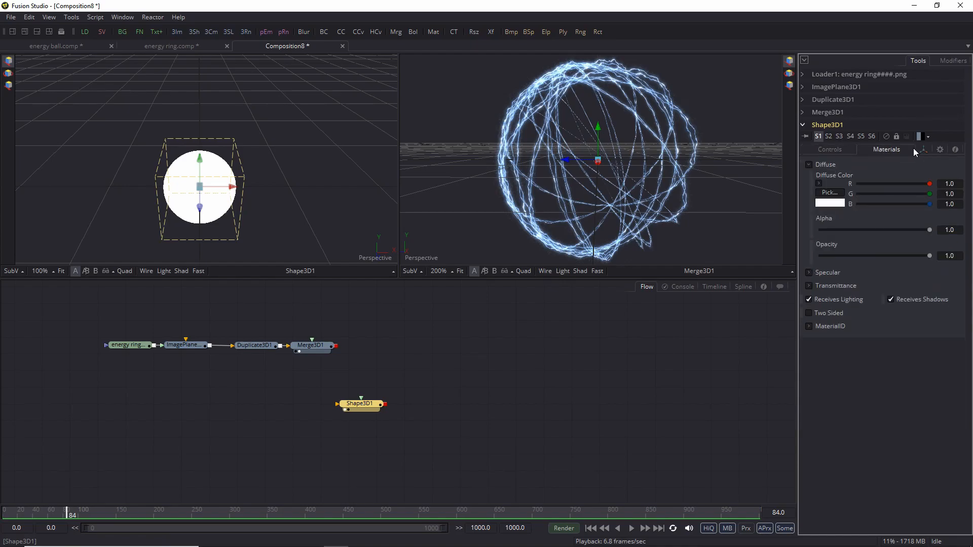
{"action": "left_click", "coordinate": [829, 192]}
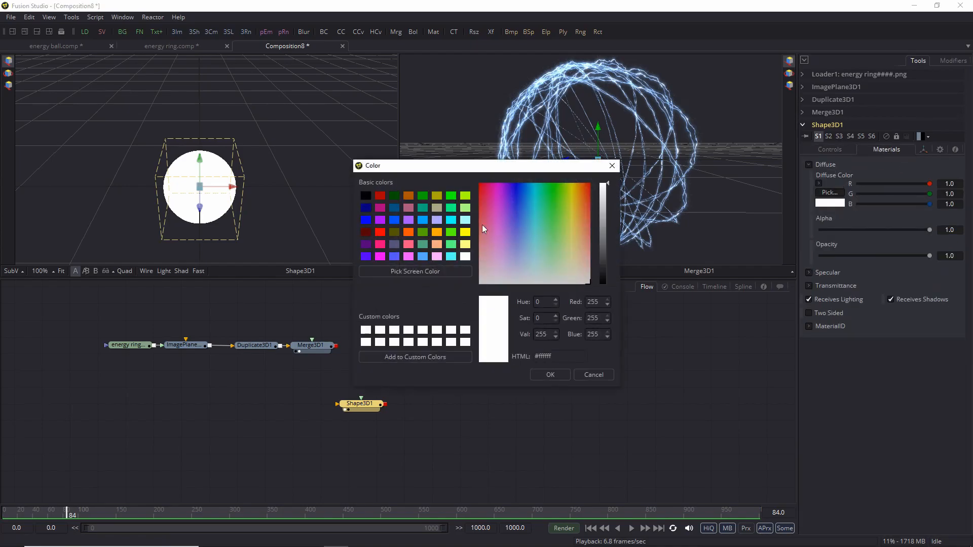
{"action": "left_click", "coordinate": [410, 233]}
{"action": "left_click", "coordinate": [549, 375]}
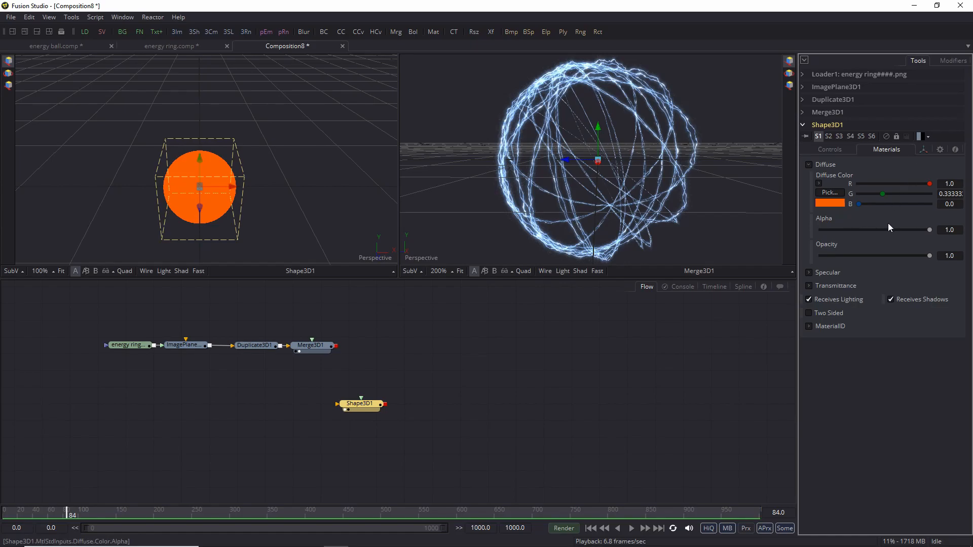
Step: Move Shape3D1 under Merge3D1 and add a Displace 3D node after it
{"action": "left_click_drag", "start_coordinate": [348, 407], "coordinate": [298, 414]}
{"action": "key", "text": "shift+space"}
{"action": "type", "text": "displ"}
{"action": "key", "text": "Down"}
{"action": "key", "text": "Return"}
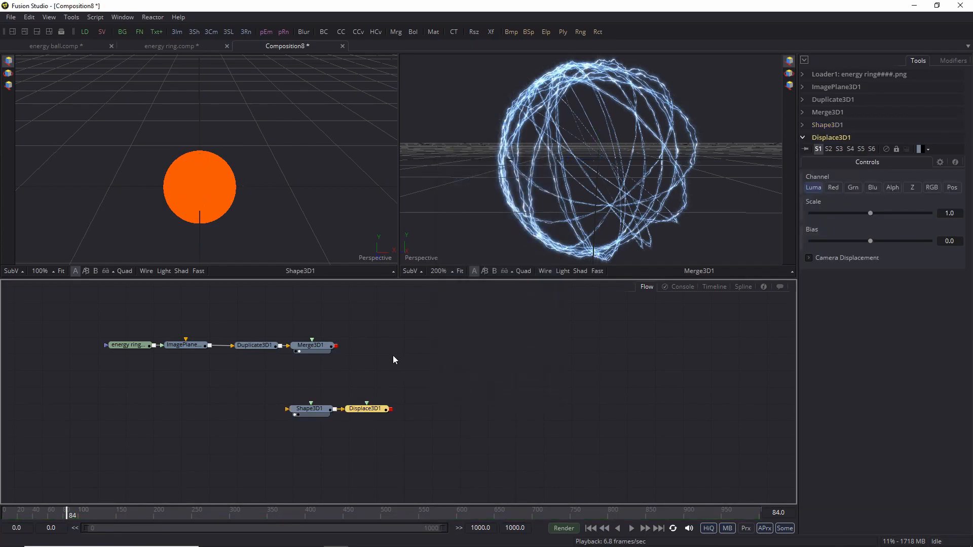
Step: Add a FastNoise node and connect its output to Displace3D1 as the displacement image
{"action": "key", "text": "shift+space"}
{"action": "type", "text": "fast"}
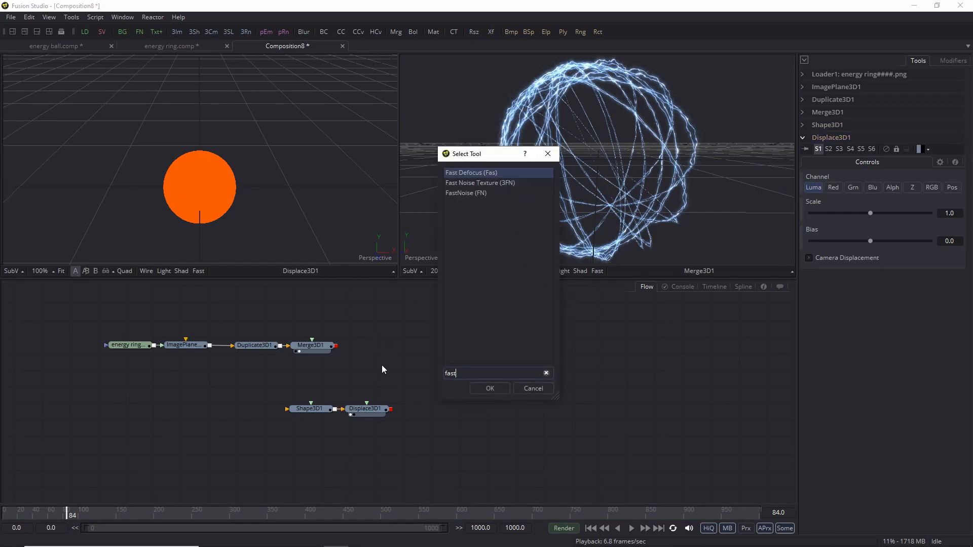
{"action": "key", "text": "Return"}
{"action": "left_click_drag", "start_coordinate": [379, 372], "coordinate": [371, 415]}
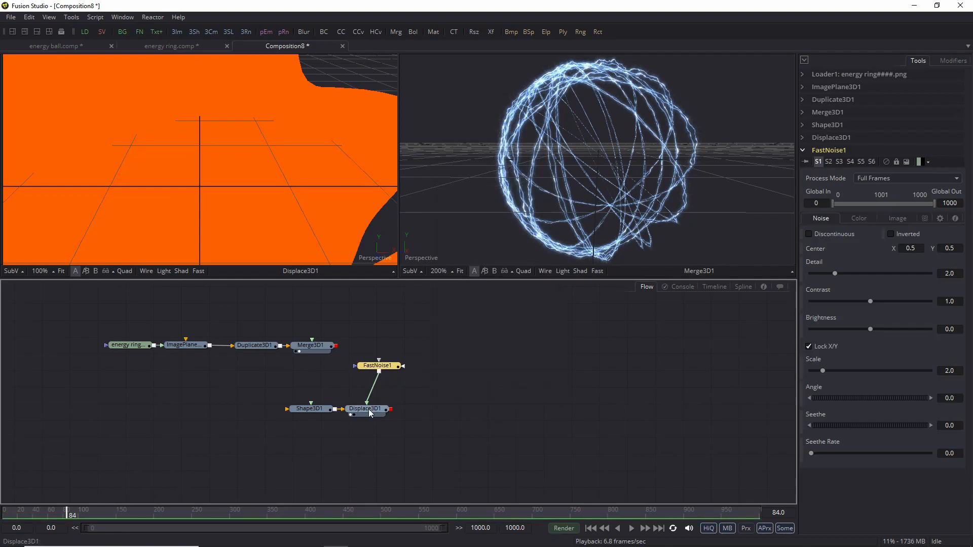
Step: Set Displace3D1's Scale to 0.1 and turn on lighting in the first viewer to inspect the displaced sphere
{"action": "left_click", "coordinate": [369, 411]}
{"action": "left_click", "coordinate": [954, 213]}
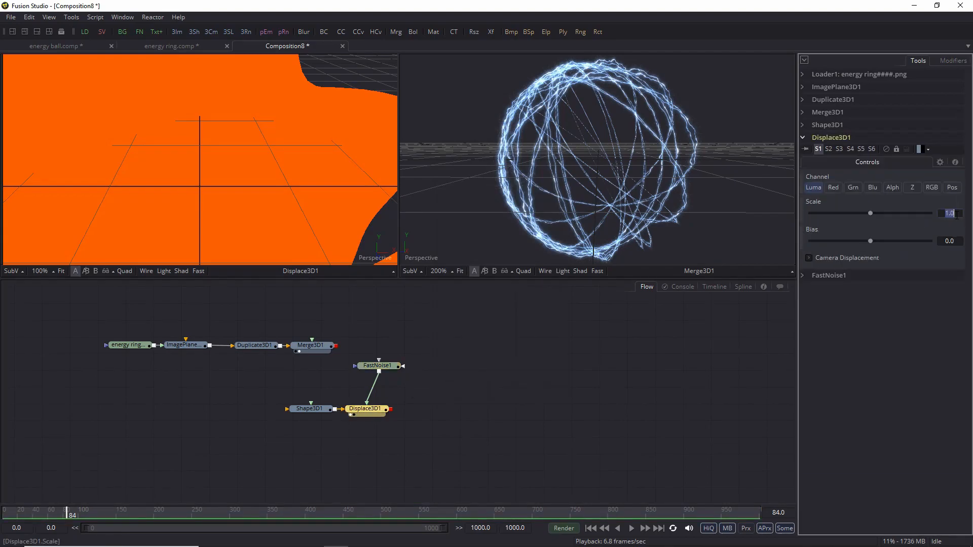
{"action": "type", "text": "0.1"}
{"action": "key", "text": "Tab"}
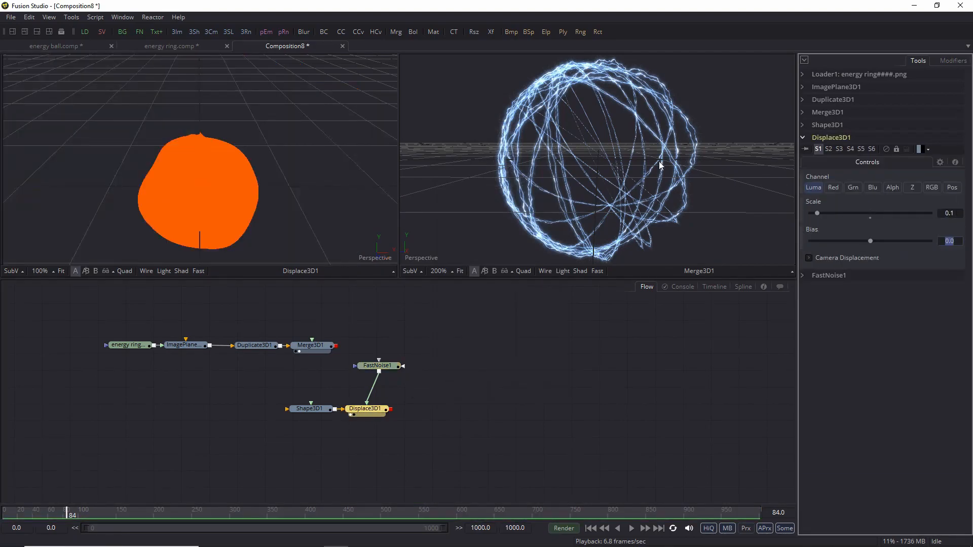
{"action": "left_click", "coordinate": [164, 271]}
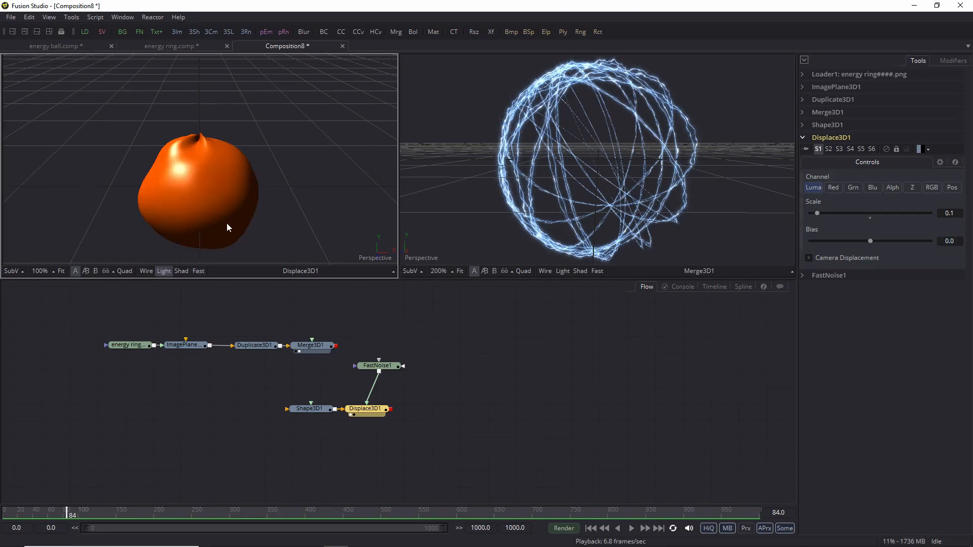
{"action": "left_click_drag", "start_coordinate": [244, 173], "coordinate": [208, 177]}
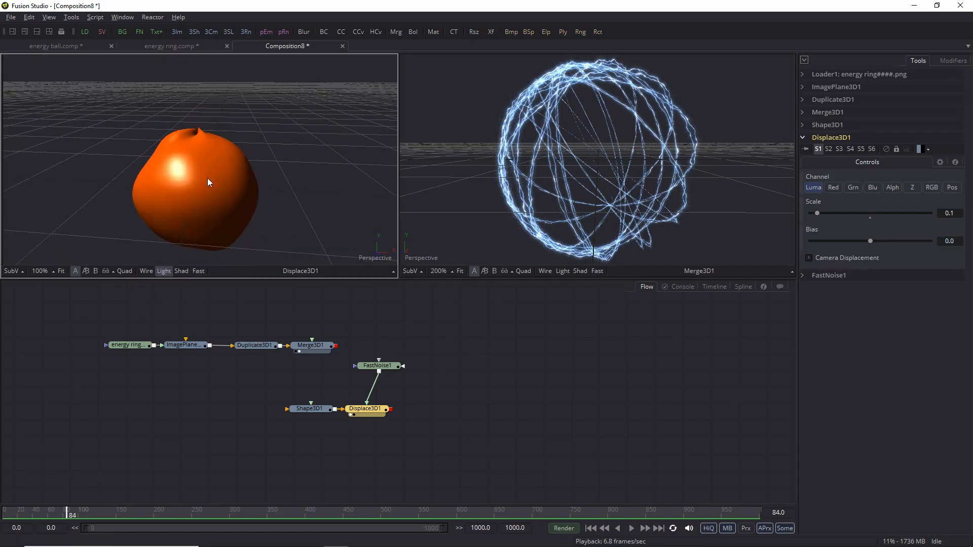
Step: Enable Wireframe on Shape3D1 and view the displaced mesh from above
{"action": "left_click", "coordinate": [307, 411]}
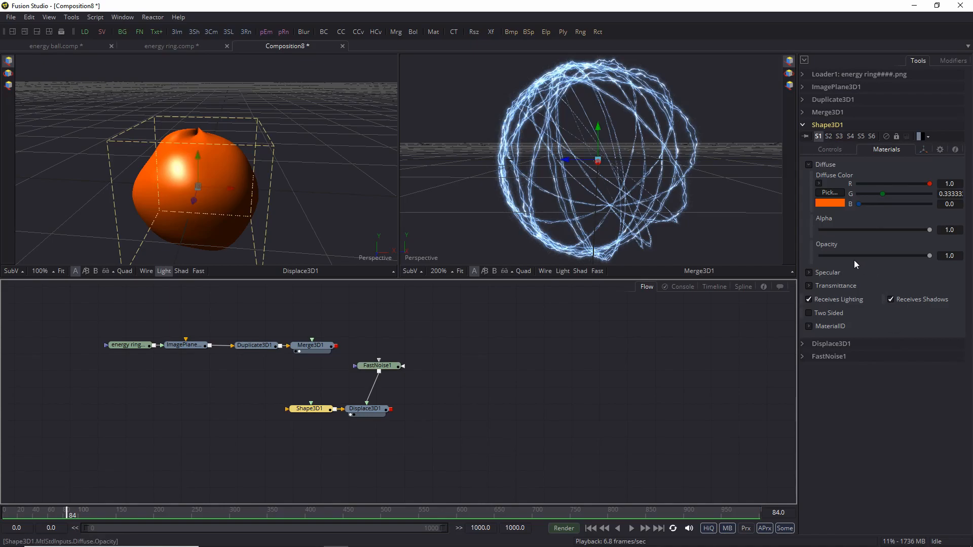
{"action": "left_click", "coordinate": [830, 149]}
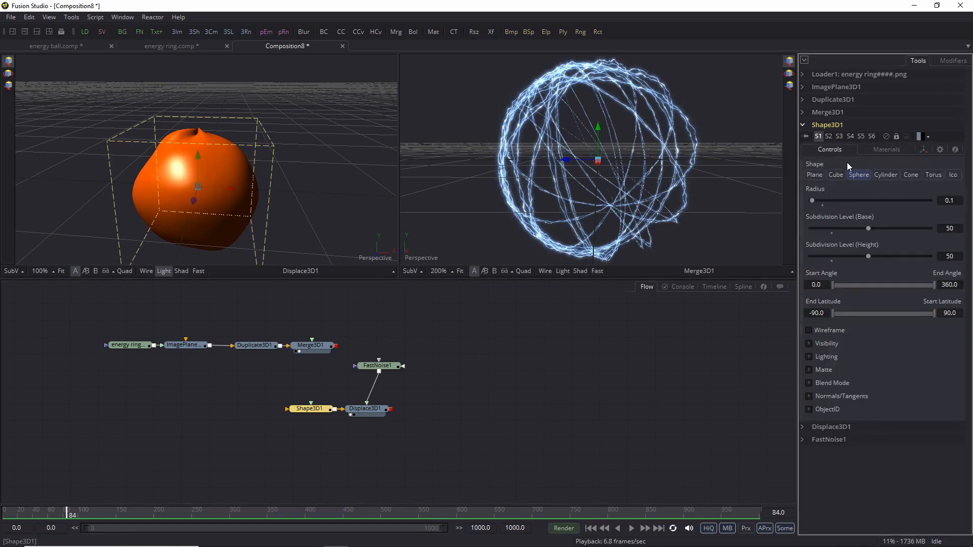
{"action": "left_click", "coordinate": [810, 330]}
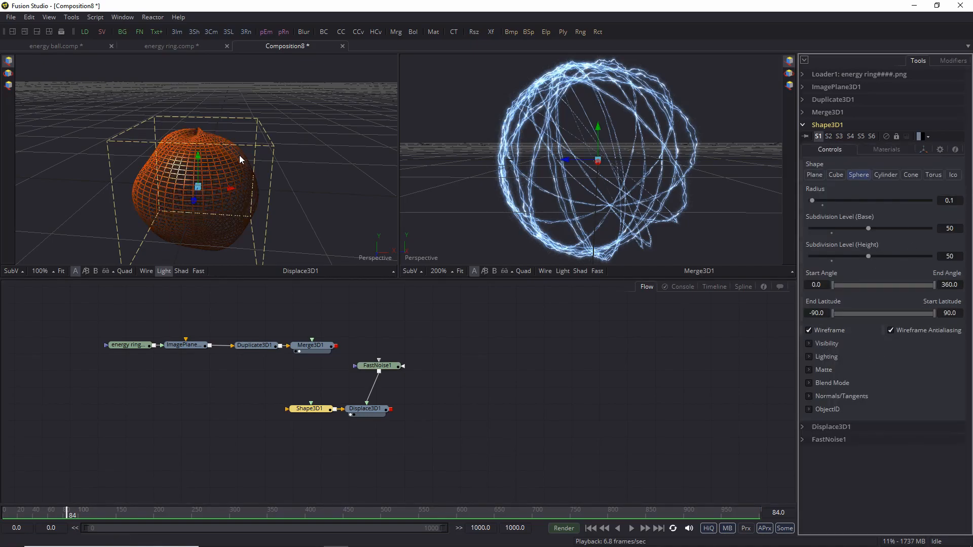
{"action": "left_click_drag", "start_coordinate": [241, 200], "coordinate": [249, 241]}
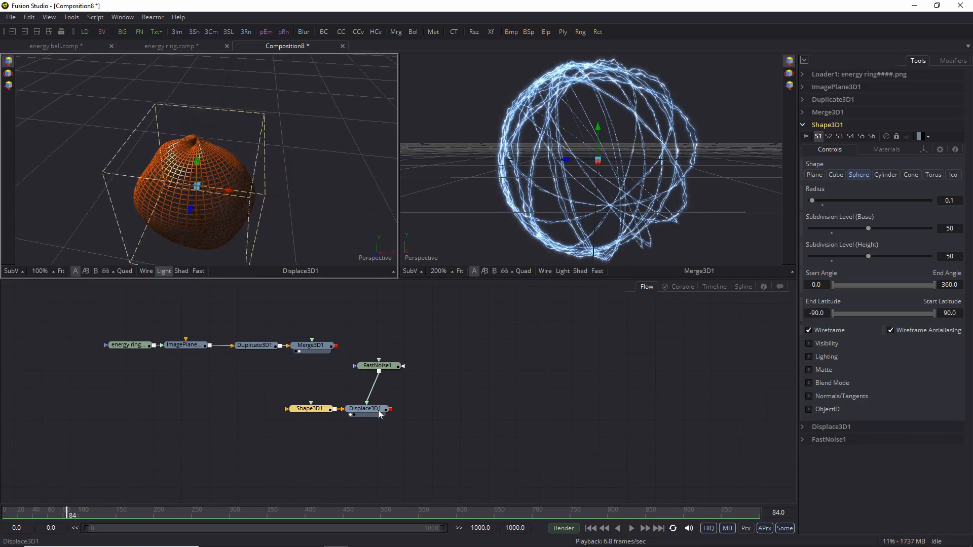
Step: Set FastNoise1's Detail to about 3.29, Scale to about 7.01, Contrast to about 0.436 and Brightness to about 0.162
{"action": "left_click", "coordinate": [377, 365]}
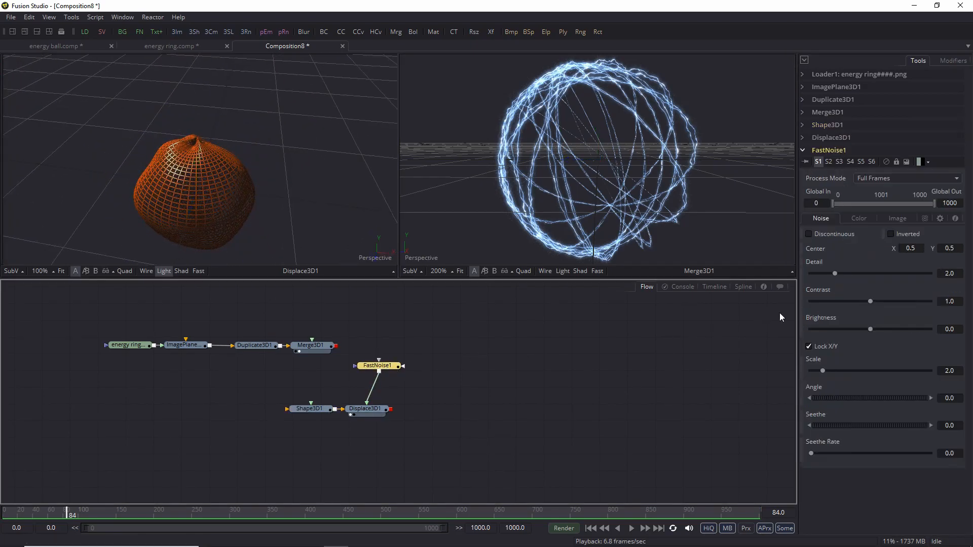
{"action": "left_click_drag", "start_coordinate": [841, 274], "coordinate": [851, 274]}
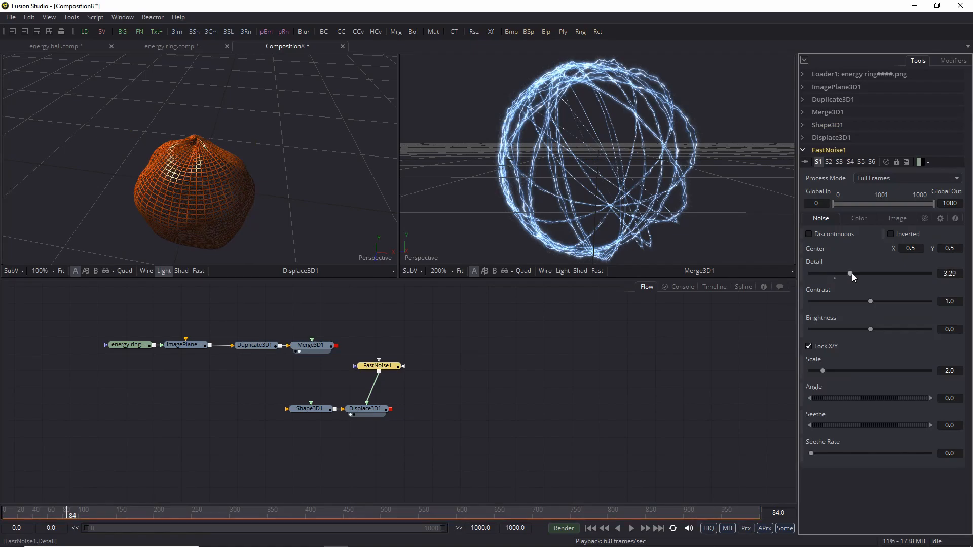
{"action": "left_click_drag", "start_coordinate": [825, 371], "coordinate": [856, 376]}
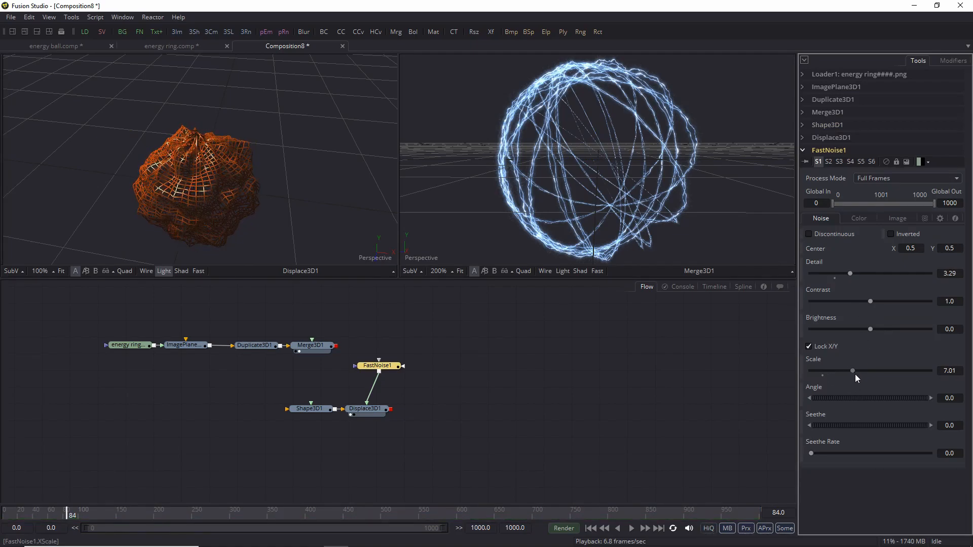
{"action": "left_click_drag", "start_coordinate": [256, 210], "coordinate": [270, 109]}
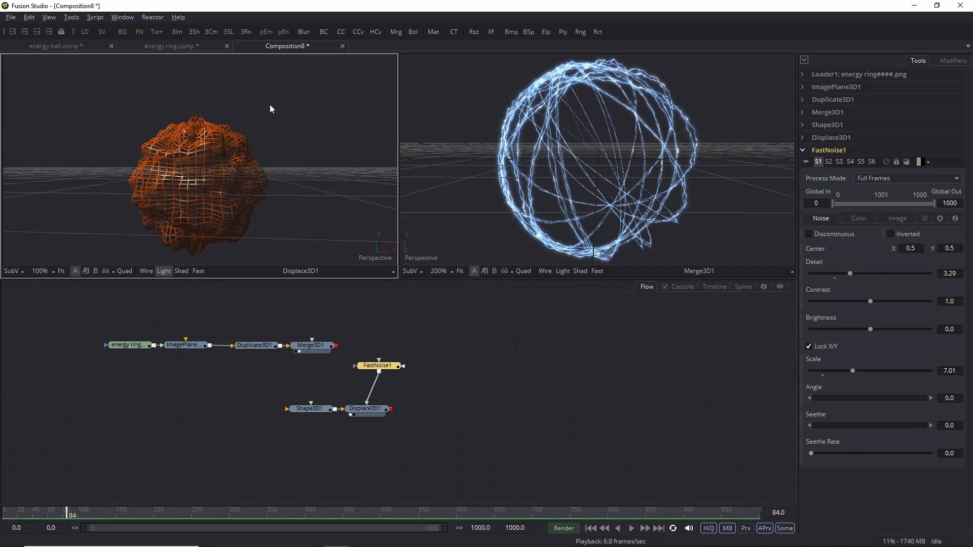
{"action": "left_click_drag", "start_coordinate": [870, 303], "coordinate": [881, 329]}
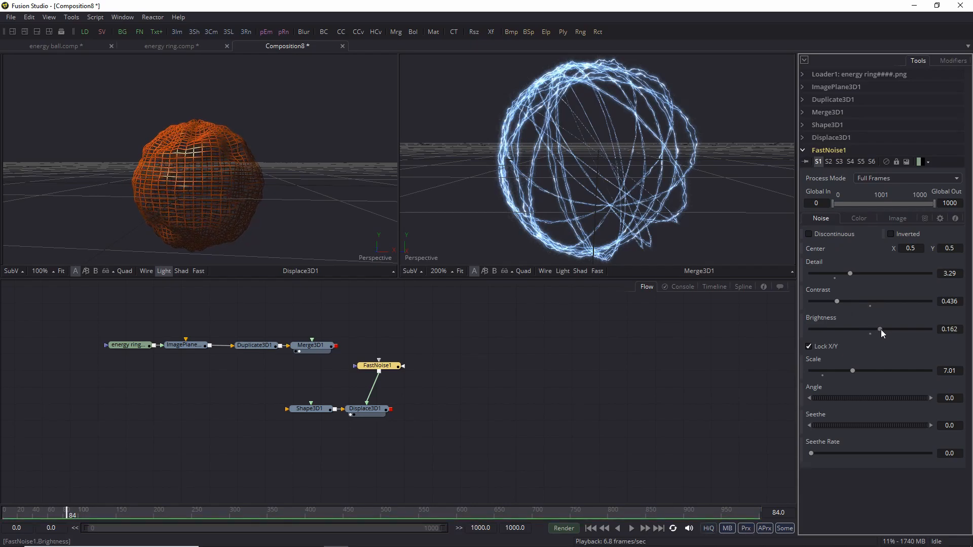
{"action": "left_click", "coordinate": [250, 226]}
{"action": "left_click_drag", "start_coordinate": [250, 226], "coordinate": [228, 202]}
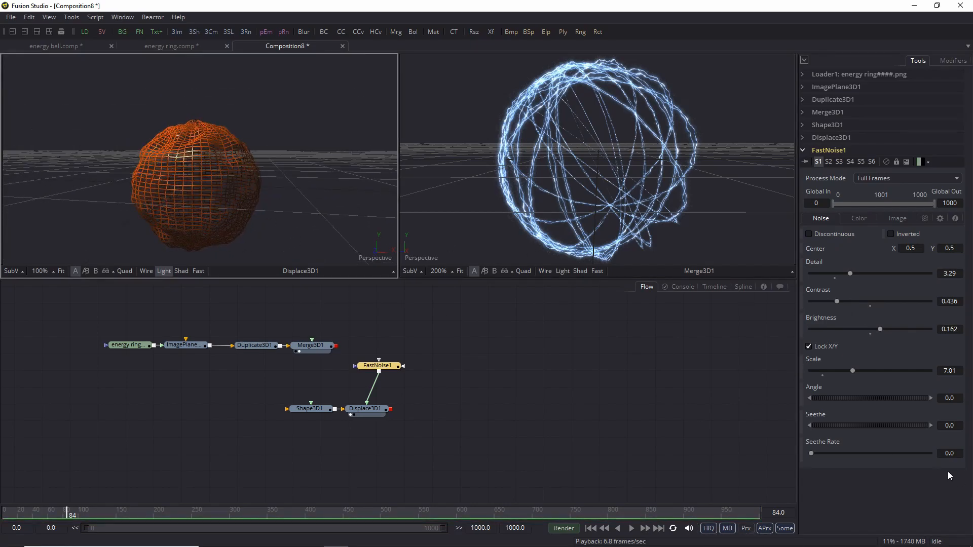
Step: Animate the noise by setting FastNoise1's Seethe Rate to 0.15
{"action": "left_click", "coordinate": [953, 453]}
{"action": "type", "text": "0.15"}
{"action": "key", "text": "Return"}
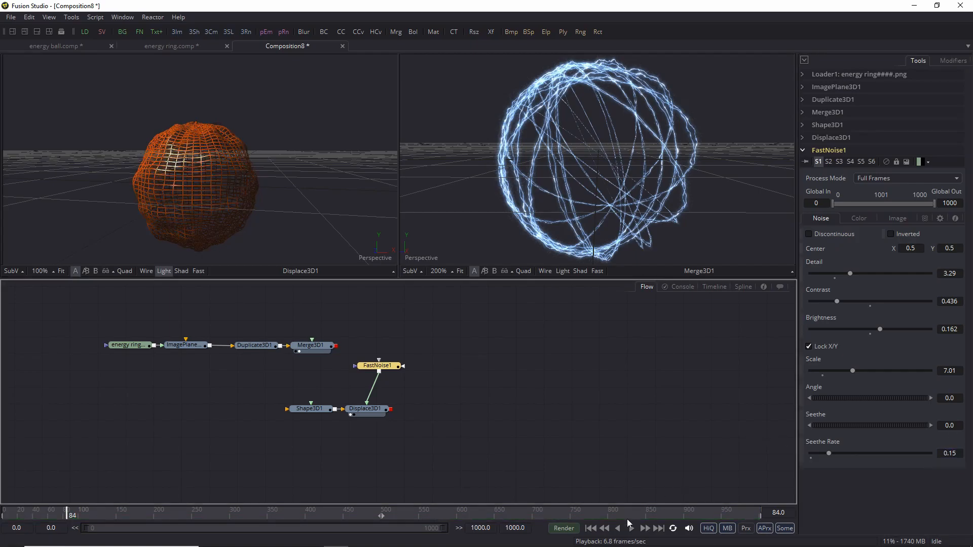
Step: Show Displace3D1 in the second viewer, play the animation from frame 0 and inspect the sphere's upper pole
{"action": "left_click", "coordinate": [590, 528]}
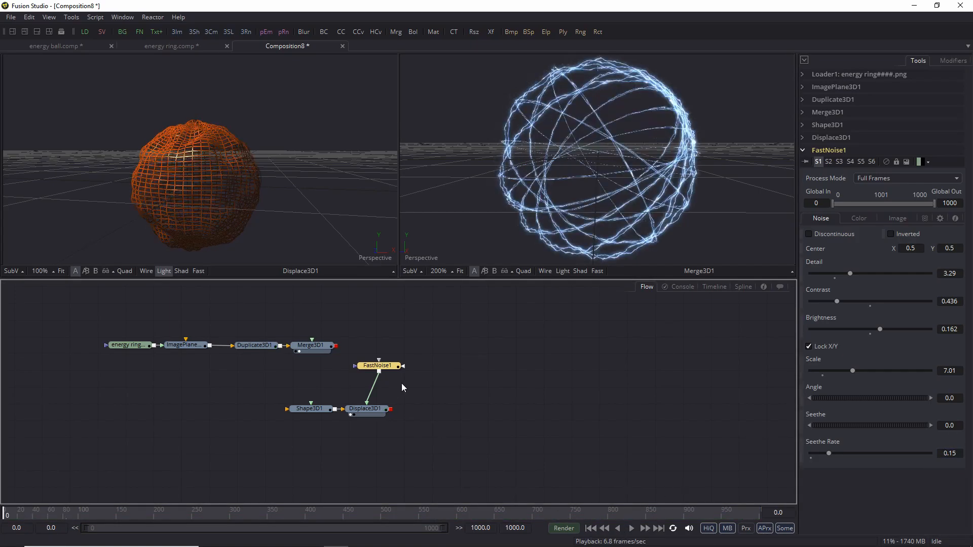
{"action": "left_click", "coordinate": [374, 411]}
{"action": "key", "text": "2"}
{"action": "key", "text": "space"}
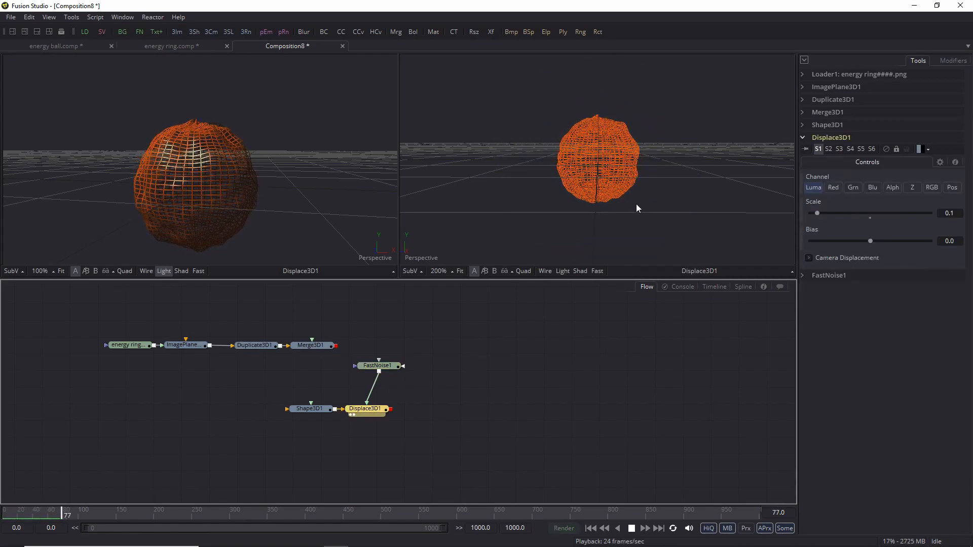
{"action": "key", "text": "space"}
{"action": "mouse_move", "coordinate": [206, 135]}
{"action": "left_mouse_down"}
{"action": "mouse_move", "coordinate": [228, 223]}
{"action": "mouse_move", "coordinate": [201, 116]}
{"action": "left_mouse_up"}
Step: Move FastNoise1 below Displace3D1, show it in the second viewer and add a rectangle mask to it
{"action": "left_click_drag", "start_coordinate": [384, 367], "coordinate": [379, 428]}
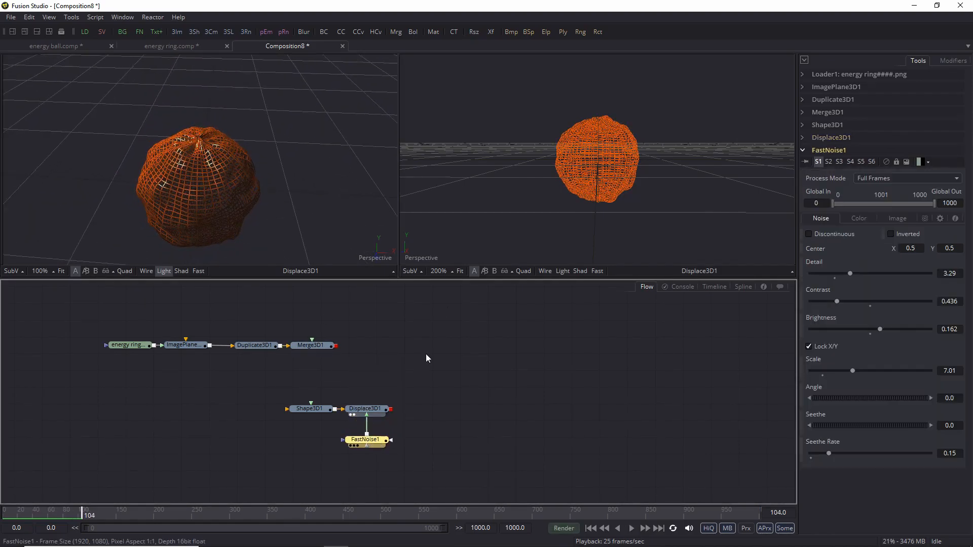
{"action": "key", "text": "2"}
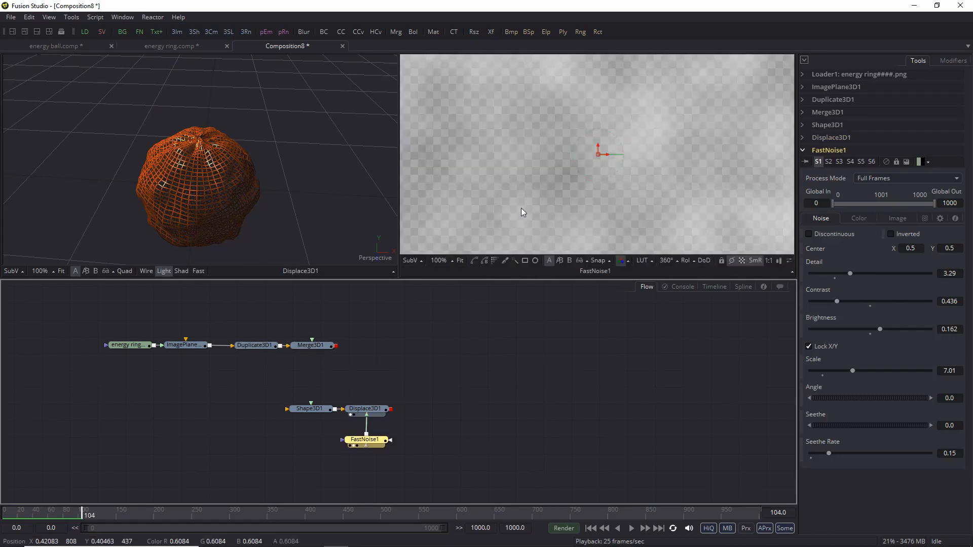
{"action": "left_click", "coordinate": [525, 260]}
{"action": "scroll", "coordinate": [608, 174], "scroll_direction": "down", "scroll_amount": 4}
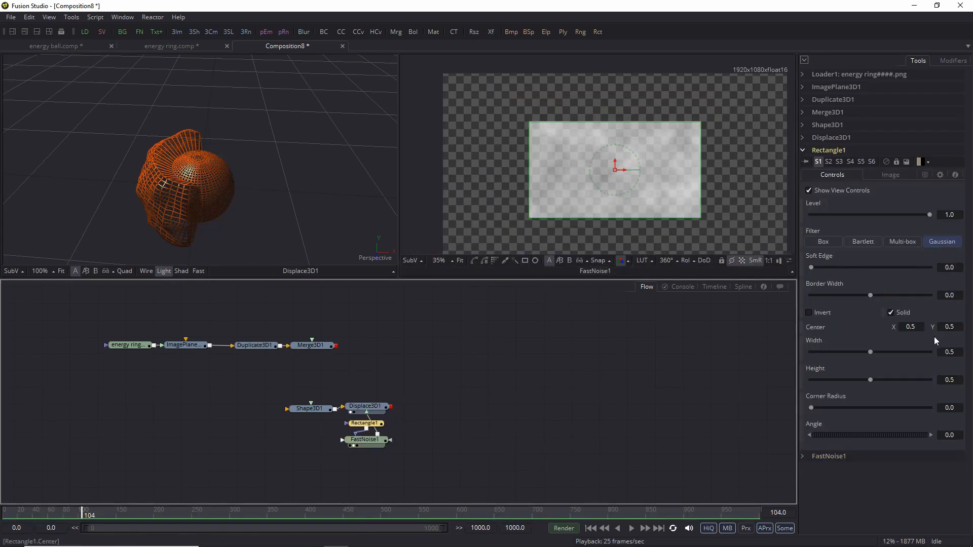
Step: Set Rectangle1's Width to 1.0, extend its height towards the frame's edges and increase its Soft Edge
{"action": "left_click", "coordinate": [950, 352]}
{"action": "type", "text": "1"}
{"action": "key", "text": "Return"}
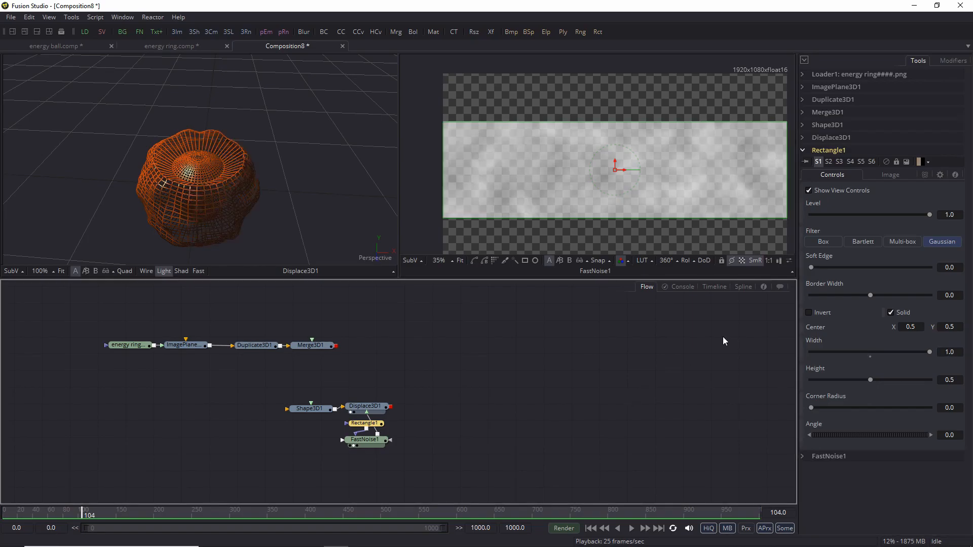
{"action": "left_click_drag", "start_coordinate": [635, 121], "coordinate": [637, 83]}
{"action": "left_click_drag", "start_coordinate": [812, 267], "coordinate": [873, 266]}
{"action": "left_click_drag", "start_coordinate": [198, 172], "coordinate": [187, 117]}
Step: Connect Displace3D1 to Merge3D1 and show the merged scene with lighting in the second viewer
{"action": "left_click_drag", "start_coordinate": [391, 407], "coordinate": [308, 348]}
{"action": "left_click", "coordinate": [314, 348]}
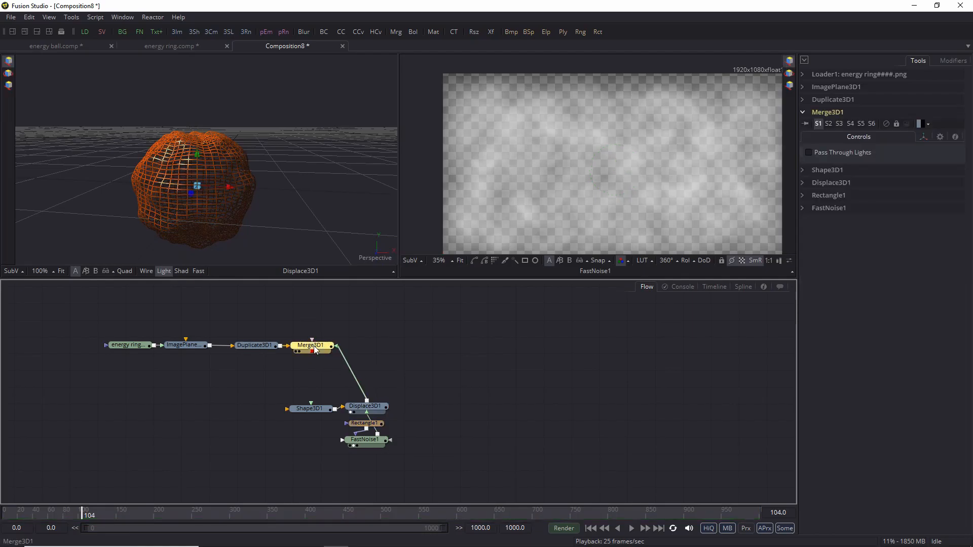
{"action": "key", "text": "2"}
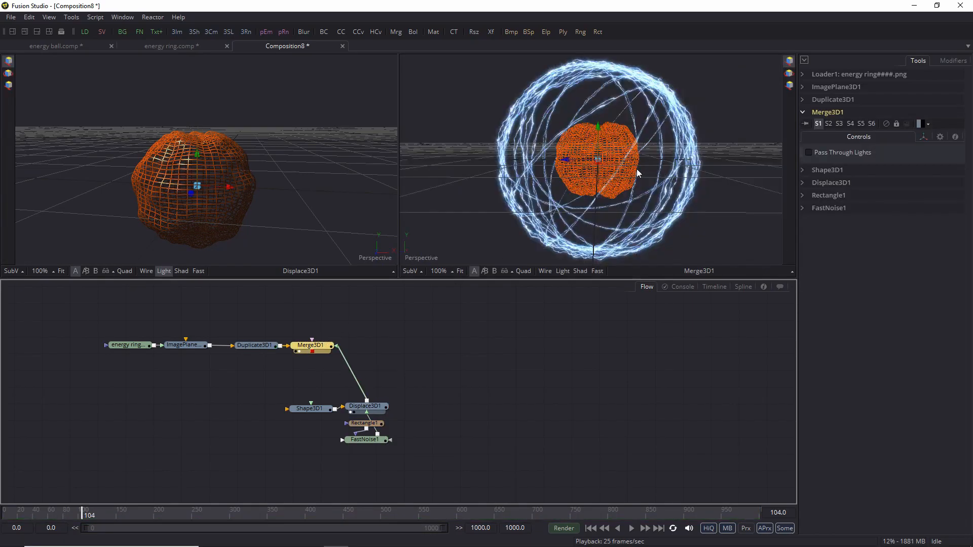
{"action": "left_click", "coordinate": [557, 272]}
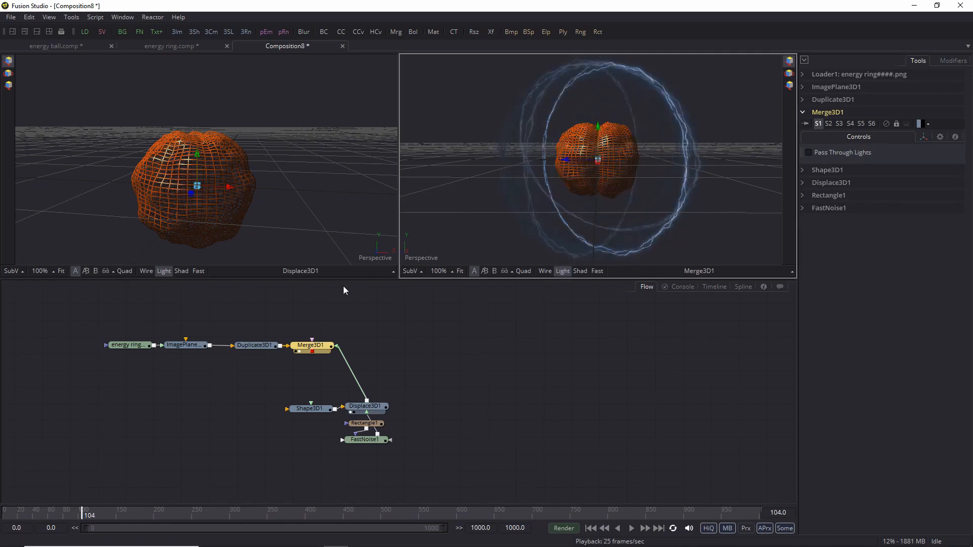
Step: Turn off Affected by Lights for ImagePlane3D1
{"action": "left_click", "coordinate": [184, 345]}
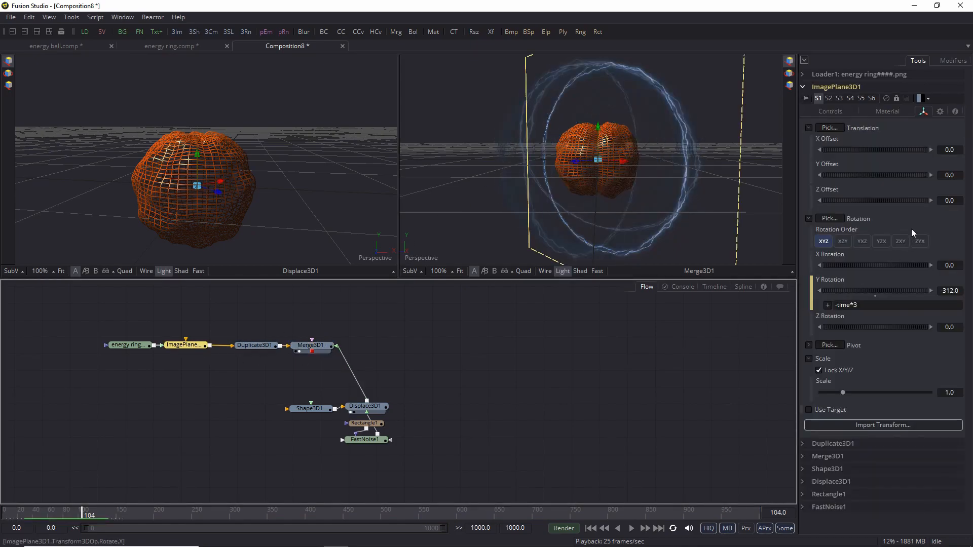
{"action": "left_click", "coordinate": [895, 110]}
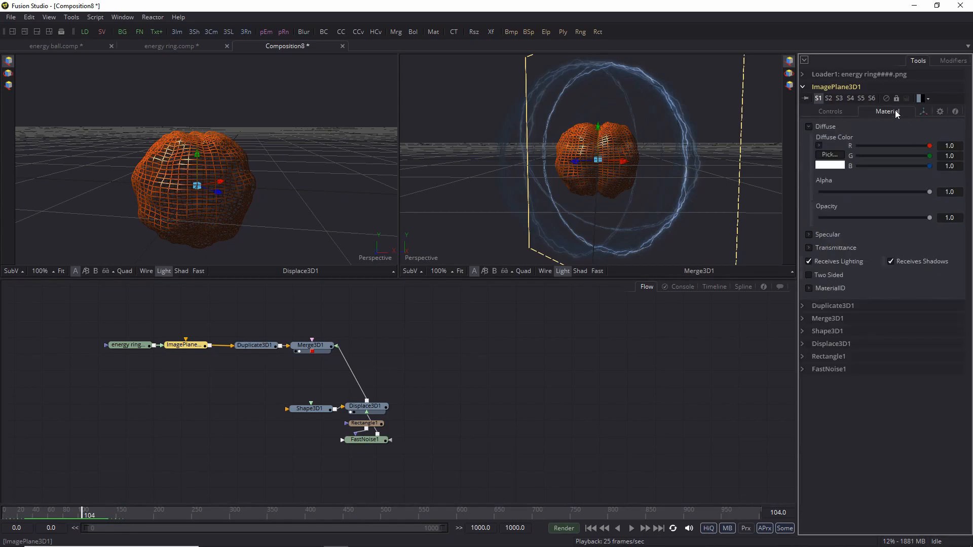
{"action": "left_click", "coordinate": [837, 112]}
{"action": "left_click", "coordinate": [809, 195]}
{"action": "left_click", "coordinate": [820, 207]}
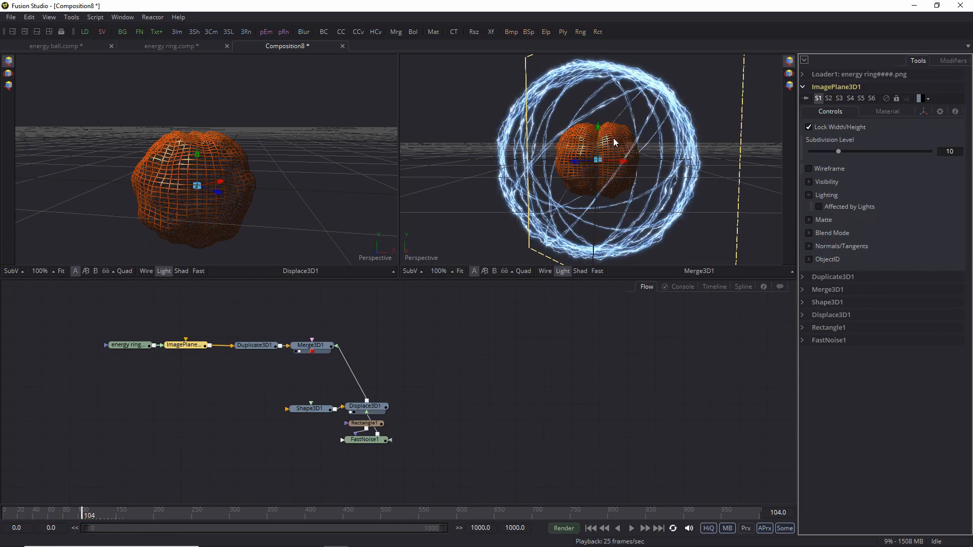
Step: Add a Point Light connected to Merge3D1 and move it above and to one side of the wireframe sphere
{"action": "left_click_drag", "start_coordinate": [345, 326], "coordinate": [421, 372]}
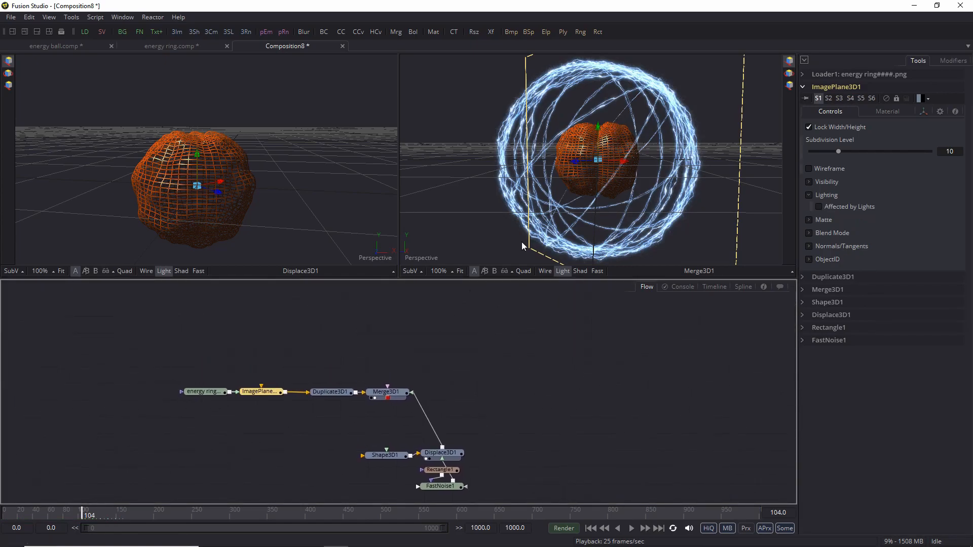
{"action": "left_click", "coordinate": [366, 346]}
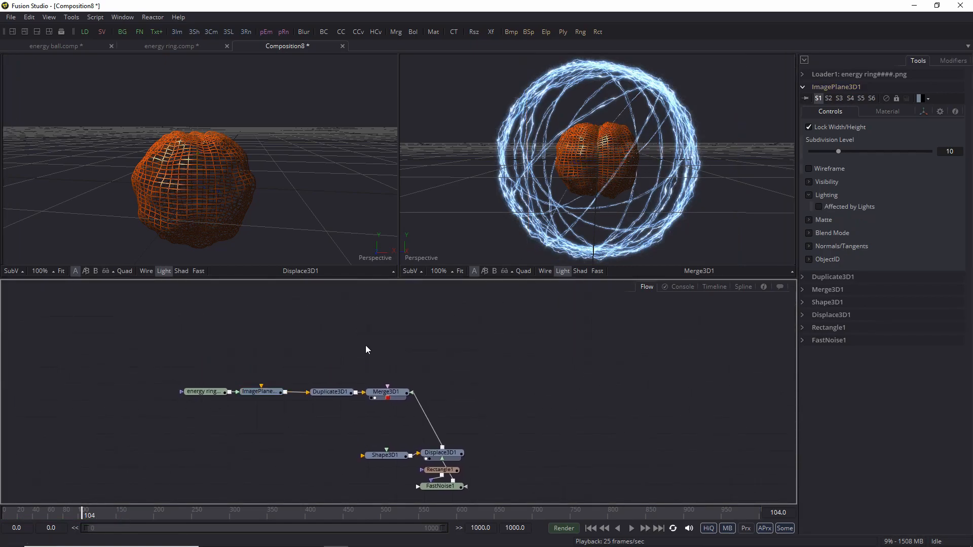
{"action": "key", "text": "shift+space"}
{"action": "type", "text": "point"}
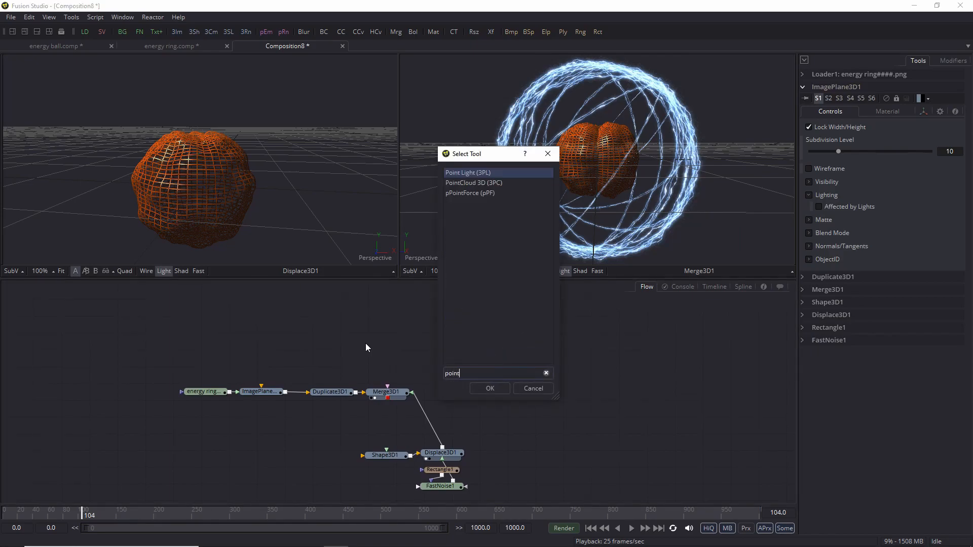
{"action": "key", "text": "Return"}
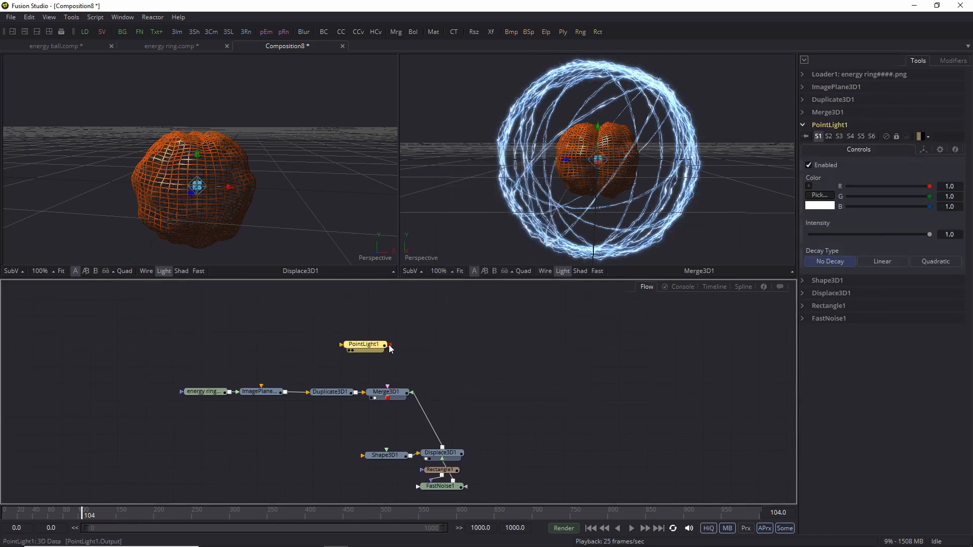
{"action": "left_click_drag", "start_coordinate": [389, 347], "coordinate": [385, 392]}
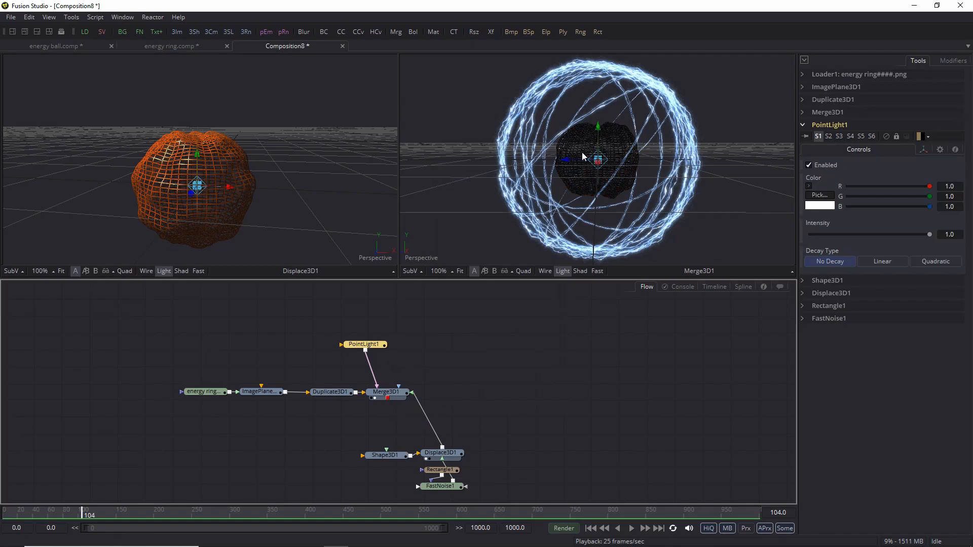
{"action": "left_click_drag", "start_coordinate": [566, 163], "coordinate": [531, 58]}
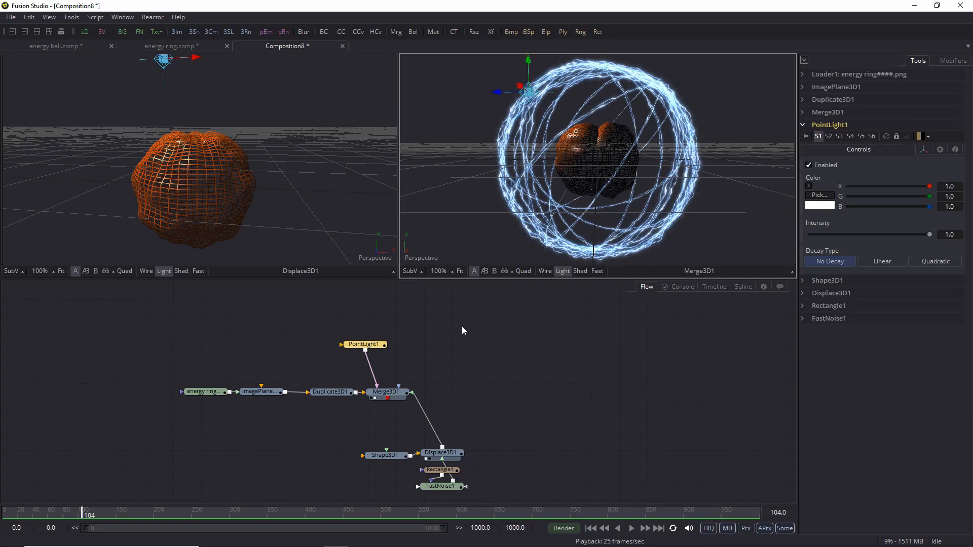
Step: Lower PointLight1's Intensity to 0.769 and modify it with Perturb
{"action": "left_click", "coordinate": [368, 350]}
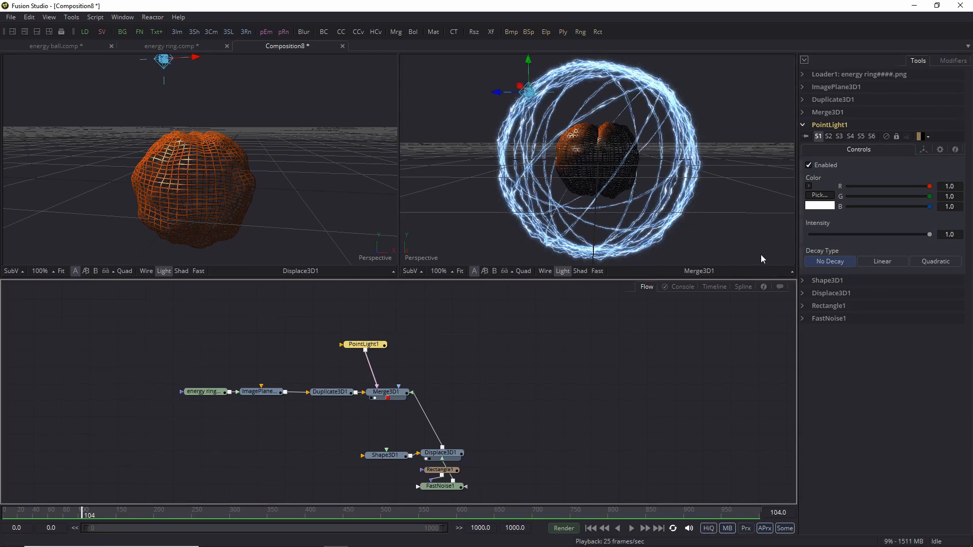
{"action": "left_click_drag", "start_coordinate": [929, 235], "coordinate": [902, 236]}
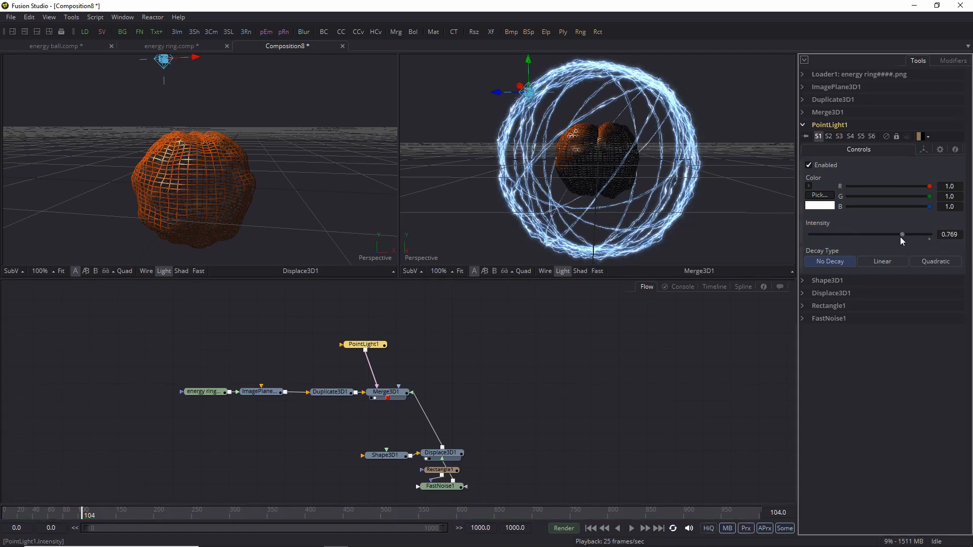
{"action": "right_click", "coordinate": [824, 224]}
{"action": "mouse_move", "coordinate": [863, 265]}
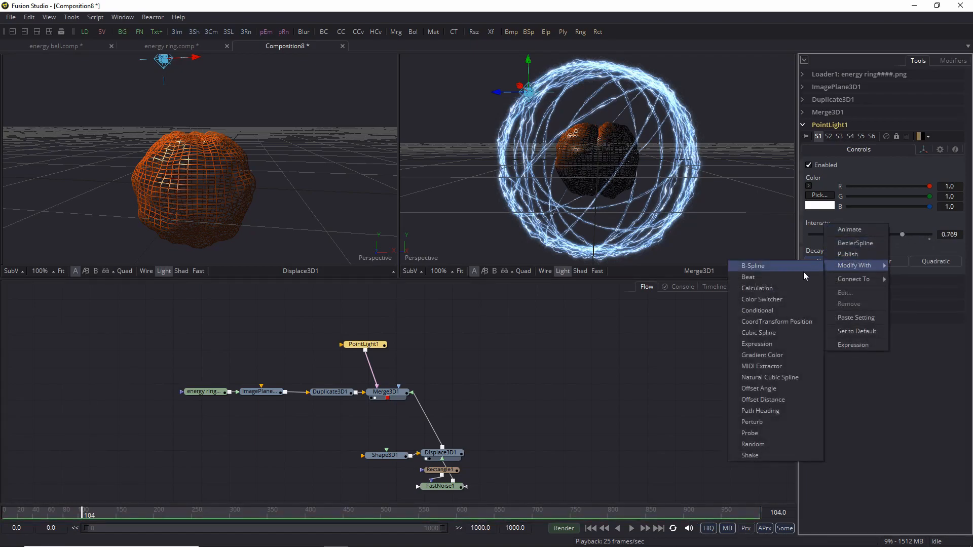
{"action": "left_click", "coordinate": [782, 424]}
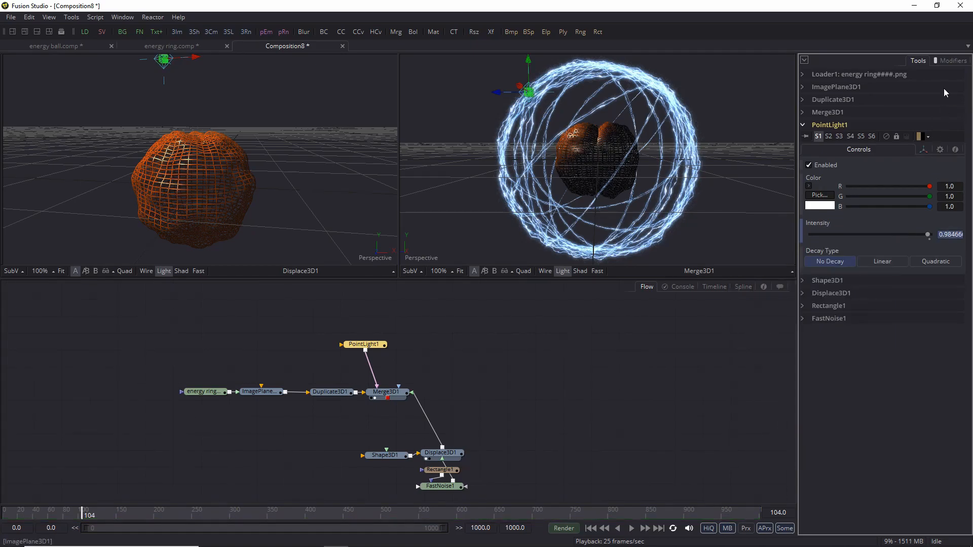
Step: Set Perturb1's Wobble and Speed to 5.0 and play the animation to check the flicker
{"action": "left_click", "coordinate": [953, 61]}
{"action": "left_click", "coordinate": [805, 76]}
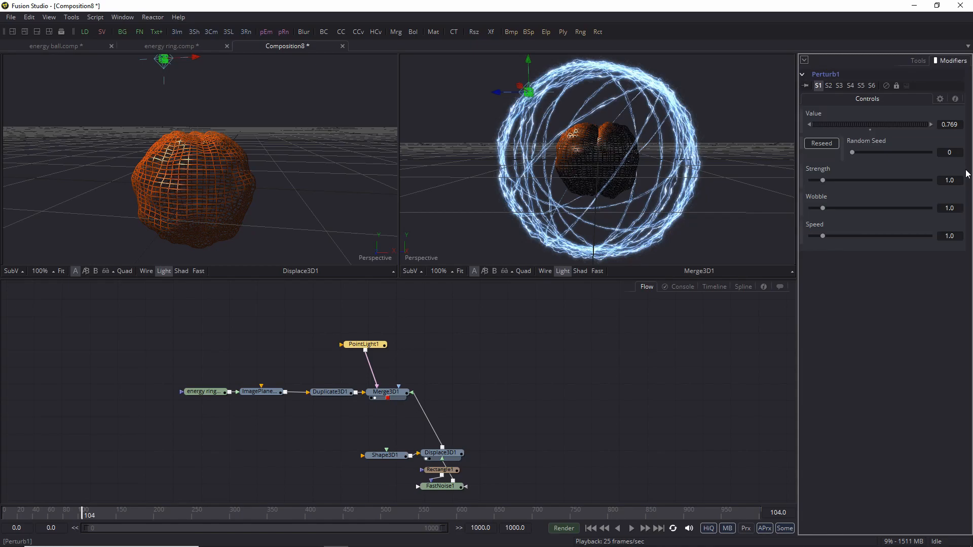
{"action": "left_click", "coordinate": [954, 236]}
{"action": "type", "text": "5"}
{"action": "key", "text": "Return"}
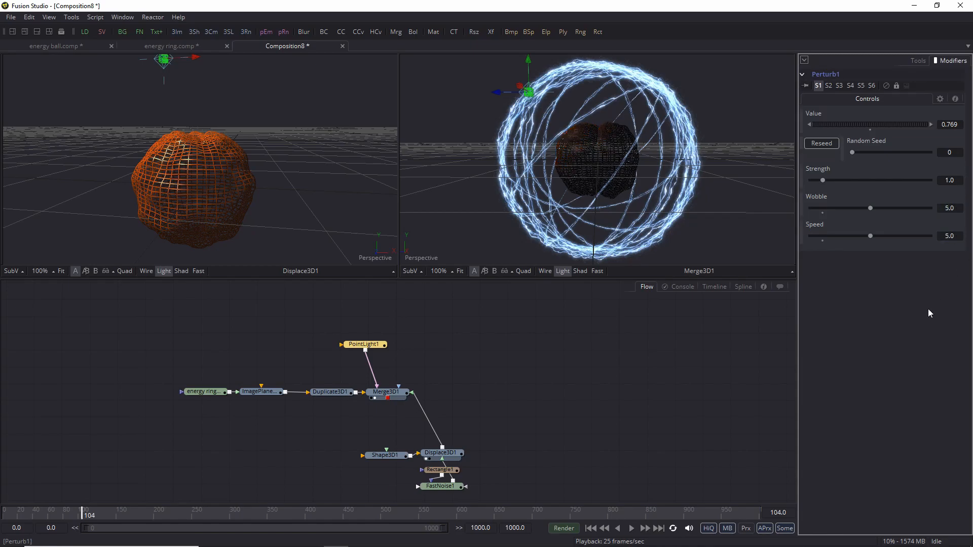
{"action": "key", "text": "space"}
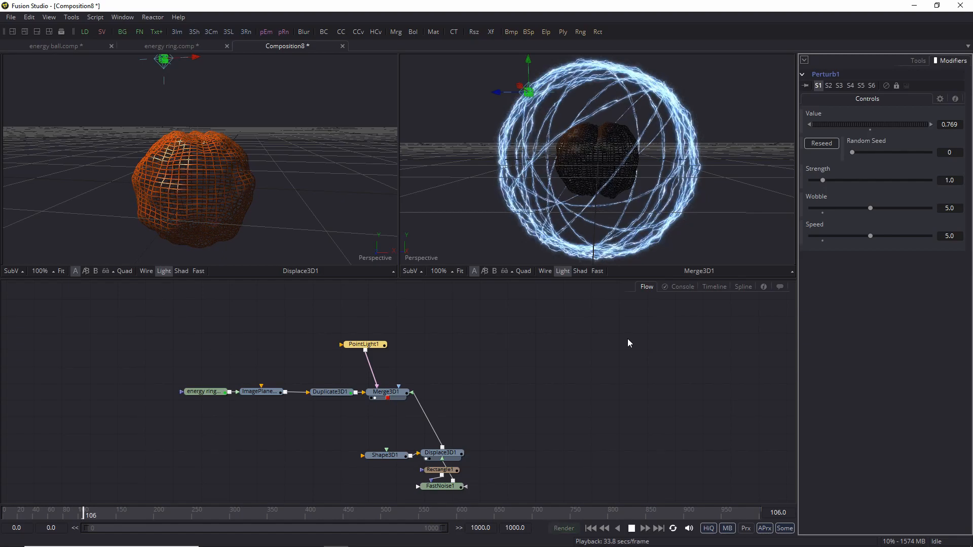
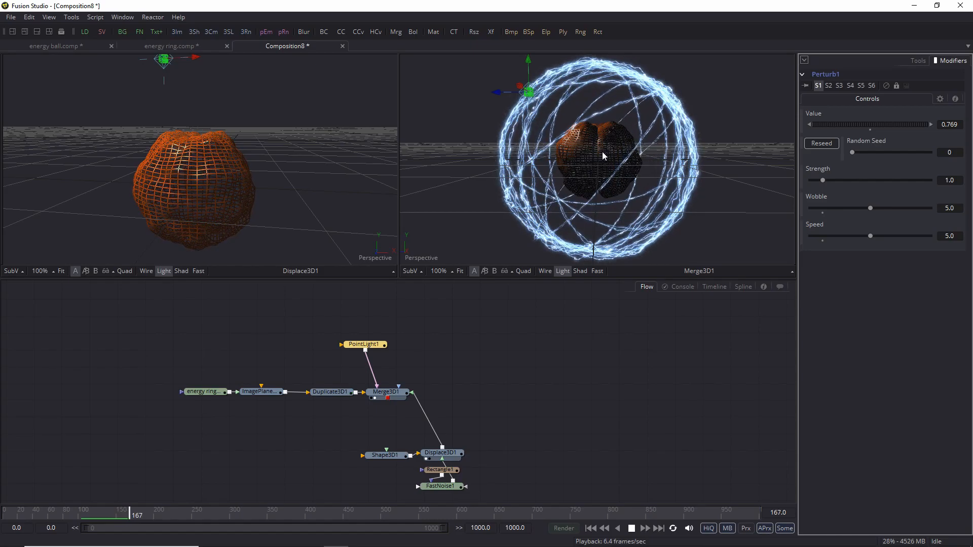
{"action": "key", "text": "space"}
Step: Paste a copy of PointLight1 and connect it to Merge3D1
{"action": "right_click", "coordinate": [379, 349]}
{"action": "left_click", "coordinate": [419, 60]}
{"action": "left_click", "coordinate": [464, 348]}
{"action": "right_click", "coordinate": [464, 350]}
{"action": "left_click", "coordinate": [485, 513]}
{"action": "left_click_drag", "start_coordinate": [487, 347], "coordinate": [399, 387]}
Step: Raise the Perturb Random Seed of PointLight1_1 and move that light to the opposite upper side of the energy ball
{"action": "left_click_drag", "start_coordinate": [460, 346], "coordinate": [459, 330]}
{"action": "left_click_drag", "start_coordinate": [866, 154], "coordinate": [883, 152]}
{"action": "left_click_drag", "start_coordinate": [544, 94], "coordinate": [646, 94]}
Step: Set the color of PointLight1_1 to pale cyan, #c4fbff
{"action": "left_click", "coordinate": [913, 61]}
{"action": "left_click", "coordinate": [820, 196]}
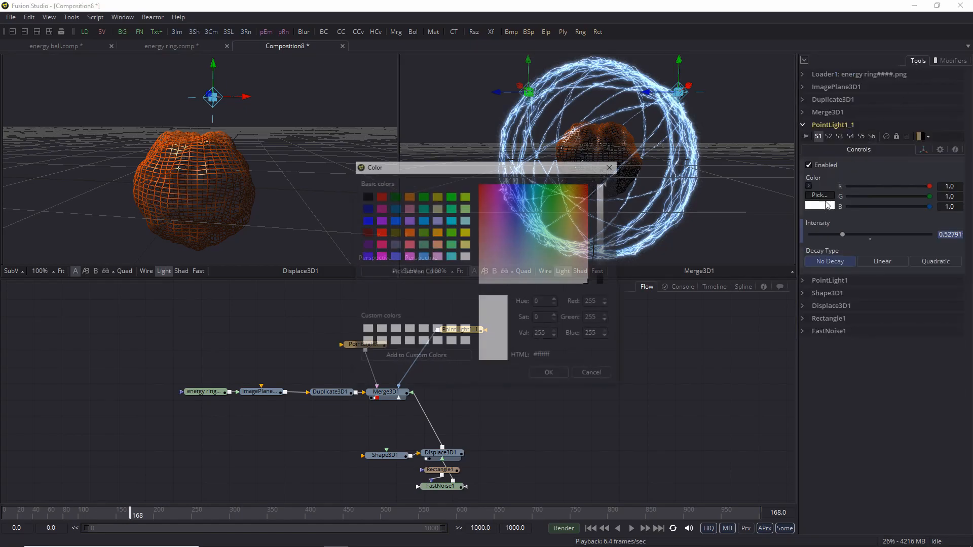
{"action": "left_click_drag", "start_coordinate": [536, 273], "coordinate": [533, 261]}
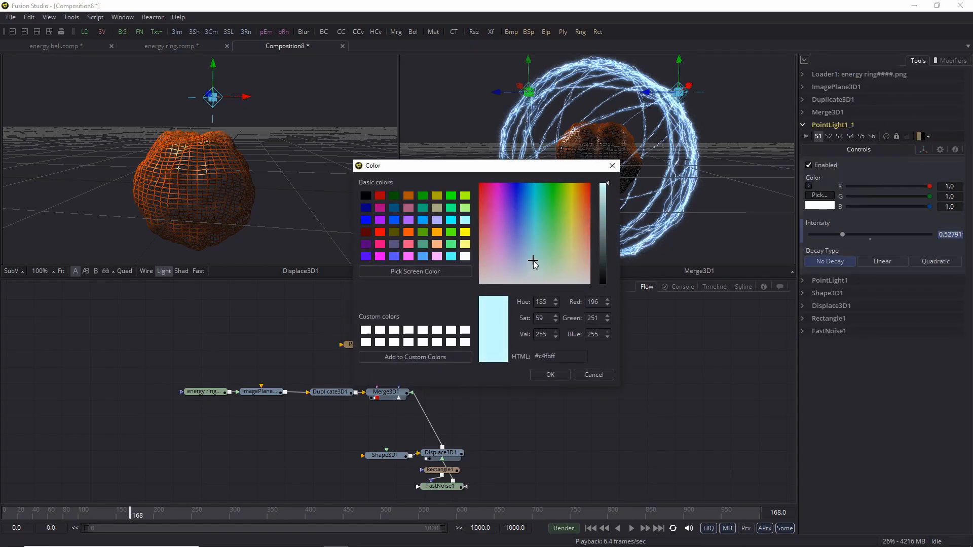
{"action": "left_click", "coordinate": [550, 375]}
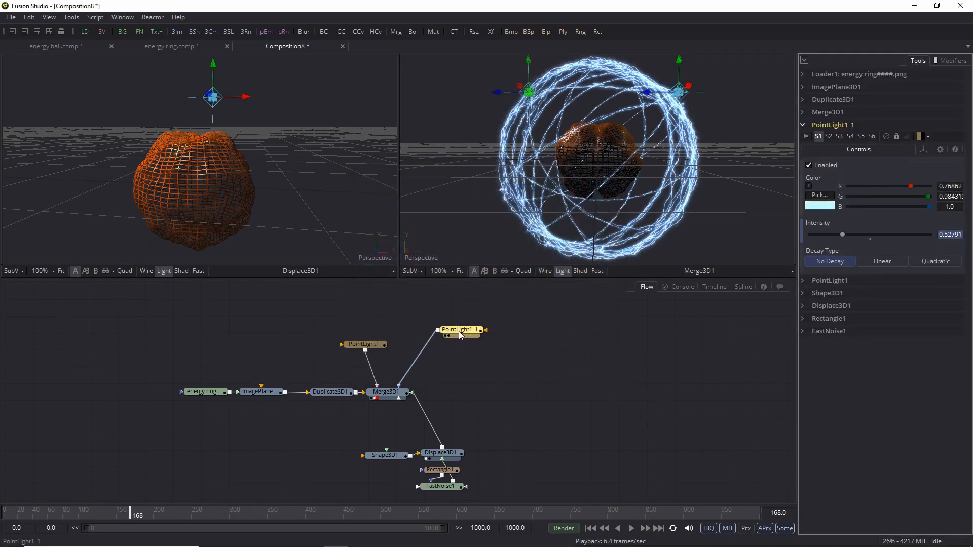
Step: Paste another copy of the point light, connect it to Merge3D1 and move it below and in front of the sphere
{"action": "right_click", "coordinate": [485, 362]}
{"action": "left_click", "coordinate": [523, 336]}
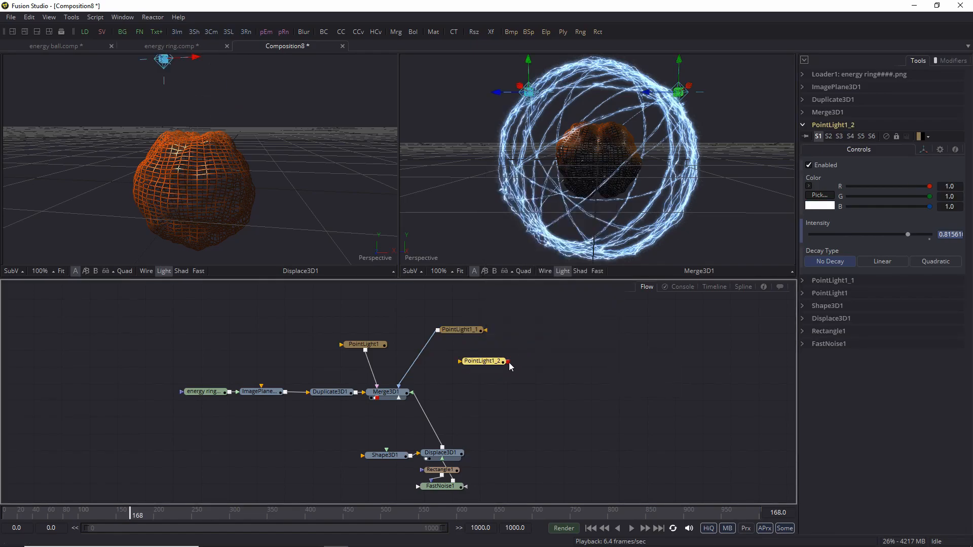
{"action": "left_click_drag", "start_coordinate": [397, 396], "coordinate": [397, 394]}
{"action": "left_click_drag", "start_coordinate": [529, 62], "coordinate": [540, 259]}
{"action": "left_click_drag", "start_coordinate": [571, 226], "coordinate": [571, 206]}
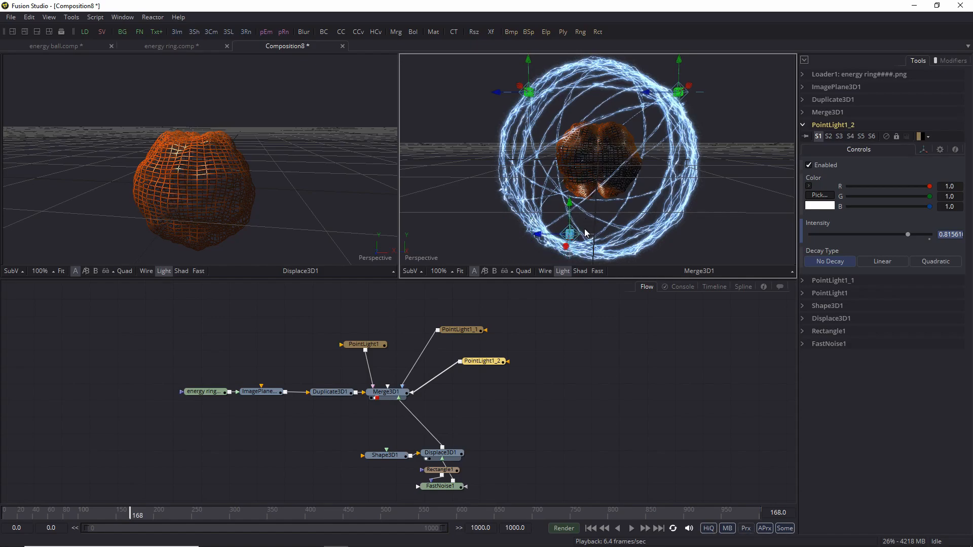
{"action": "left_click_drag", "start_coordinate": [637, 244], "coordinate": [461, 241]}
{"action": "left_click_drag", "start_coordinate": [550, 206], "coordinate": [686, 201]}
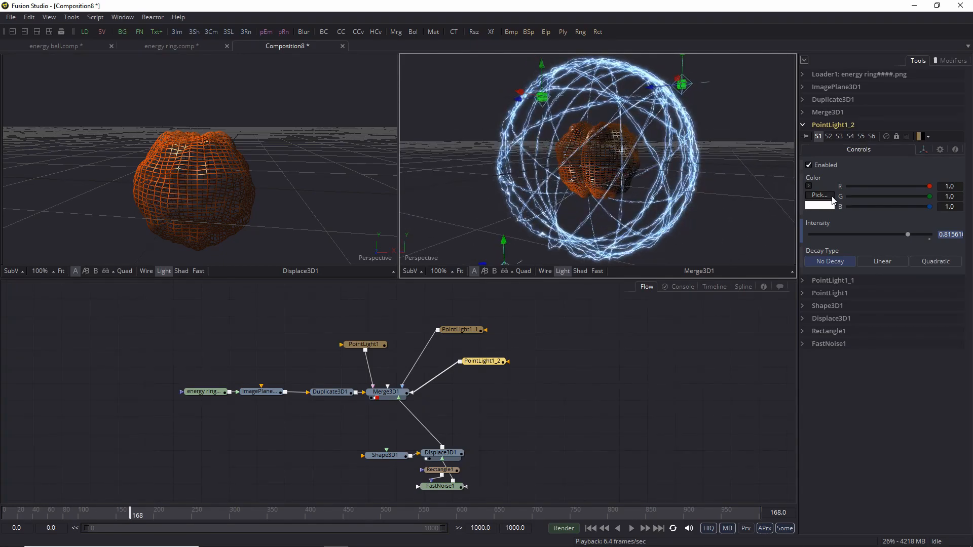
Step: Tint PointLight1_2 pale yellow and set its Perturb Random Seed to 19270, checking the lighting in playback
{"action": "left_click", "coordinate": [830, 196]}
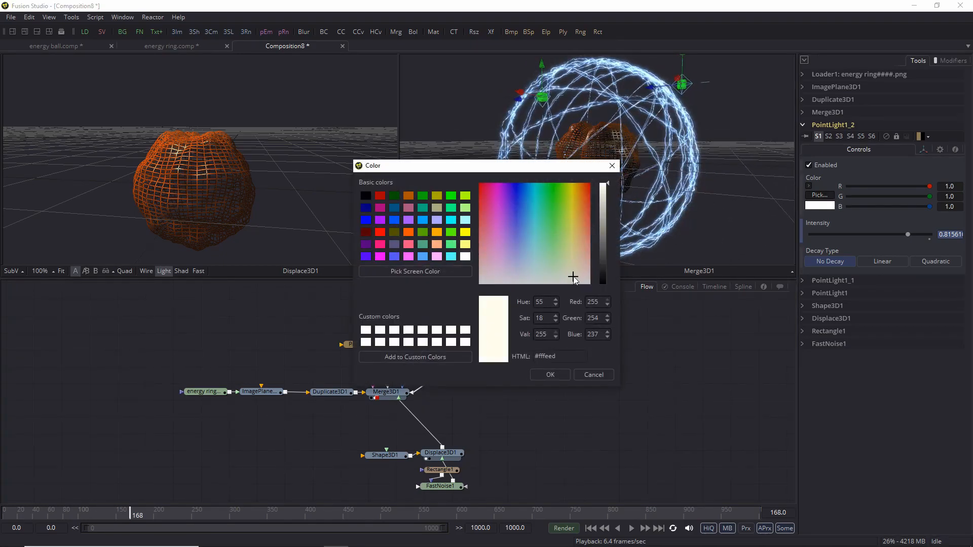
{"action": "left_click", "coordinate": [552, 374]}
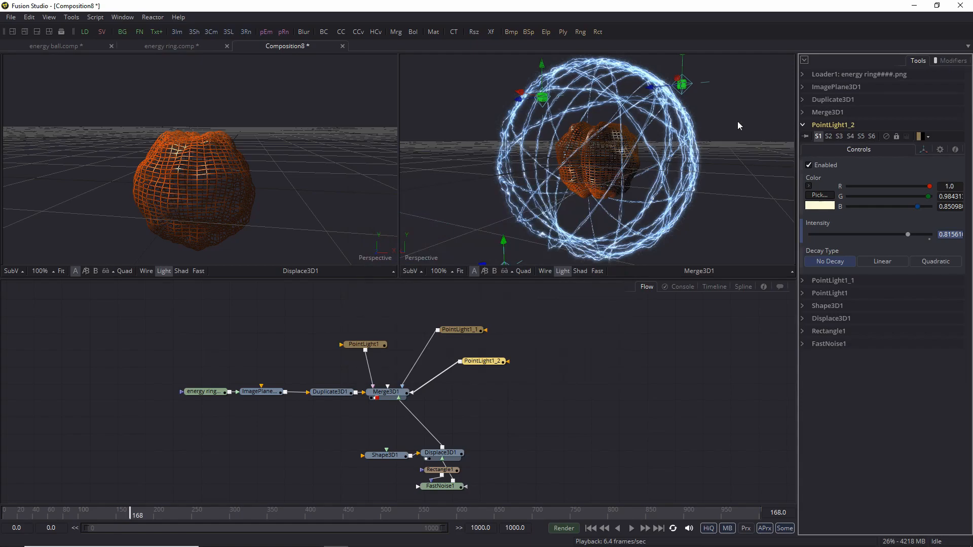
{"action": "left_click", "coordinate": [950, 61]}
{"action": "left_click_drag", "start_coordinate": [853, 152], "coordinate": [898, 154]}
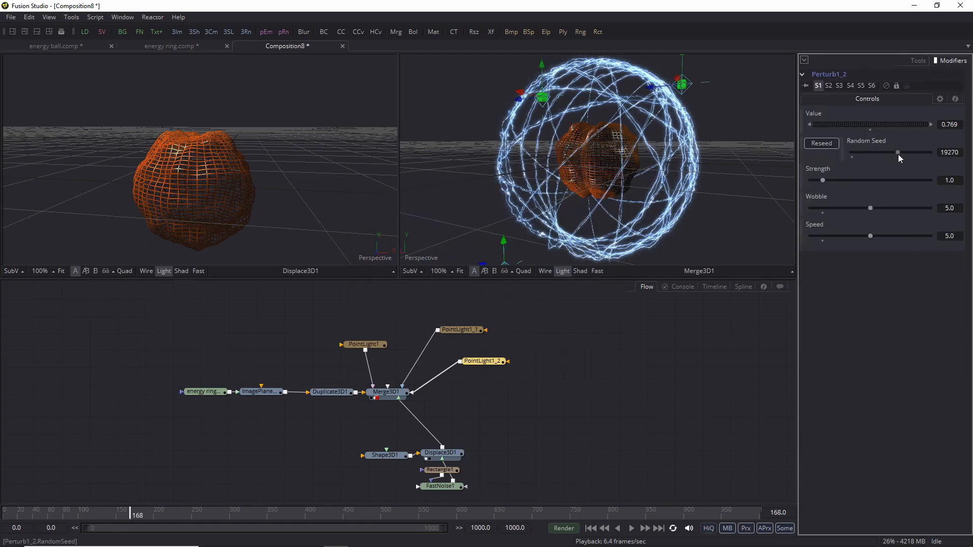
{"action": "key", "text": "space"}
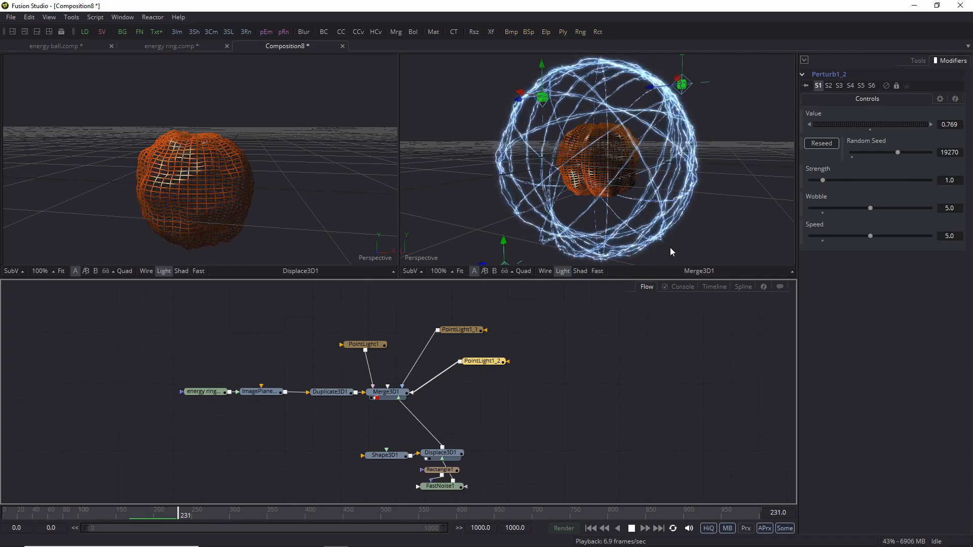
{"action": "key", "text": "space"}
Step: Nudge the PointLight1_2 node upwards and frame the whole energy ball with its lights in the second viewer
{"action": "left_click_drag", "start_coordinate": [481, 361], "coordinate": [482, 352]}
{"action": "left_click", "coordinate": [501, 433]}
{"action": "left_click", "coordinate": [392, 394]}
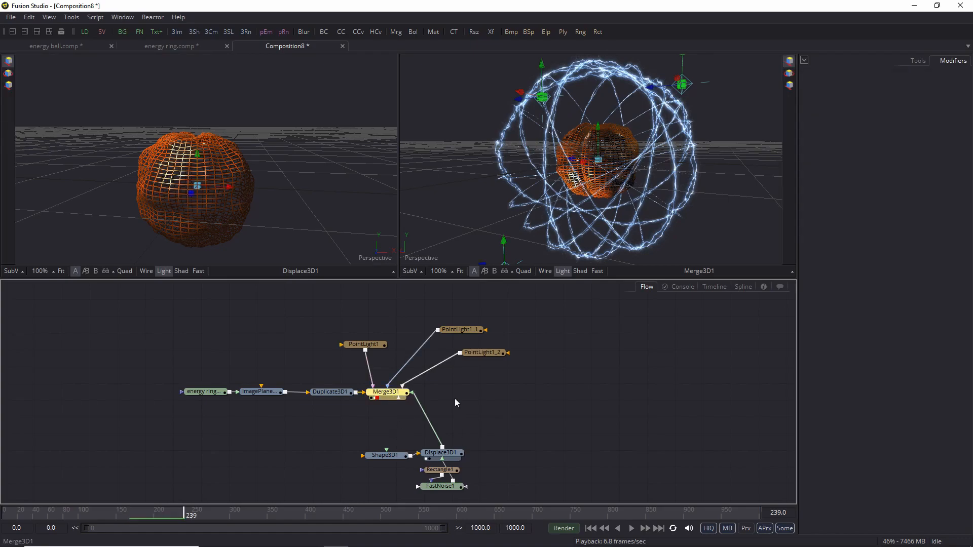
{"action": "scroll", "coordinate": [625, 207], "scroll_direction": "down", "scroll_amount": 3}
{"action": "mouse_move", "coordinate": [624, 209]}
{"action": "left_mouse_down"}
{"action": "mouse_move", "coordinate": [418, 209]}
{"action": "mouse_move", "coordinate": [745, 205]}
{"action": "mouse_move", "coordinate": [604, 229]}
{"action": "mouse_move", "coordinate": [248, 205]}
{"action": "mouse_move", "coordinate": [714, 210]}
{"action": "mouse_move", "coordinate": [636, 213]}
{"action": "left_mouse_up"}
{"action": "scroll", "coordinate": [506, 212], "scroll_direction": "down", "scroll_amount": 3}
{"action": "scroll", "coordinate": [506, 211], "scroll_direction": "up", "scroll_amount": 3}
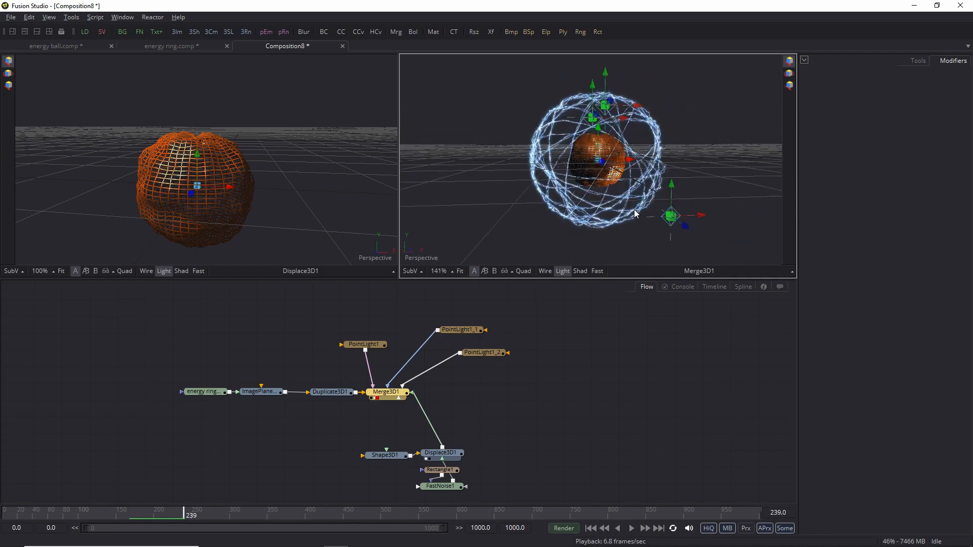
Step: Add a Camera 3D and connect it to Merge3D1
{"action": "left_click", "coordinate": [541, 448]}
{"action": "key", "text": "shift+space"}
{"action": "type", "text": "camera"}
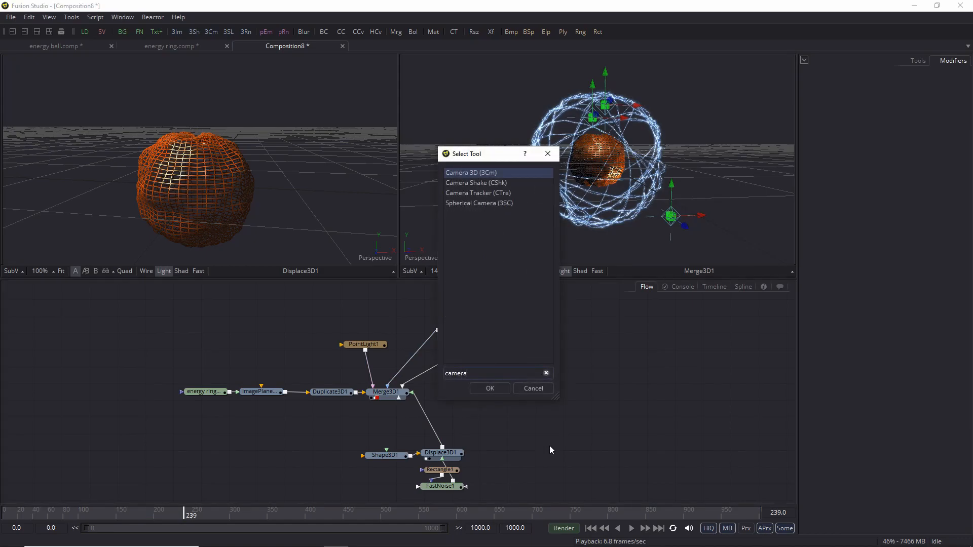
{"action": "key", "text": "Return"}
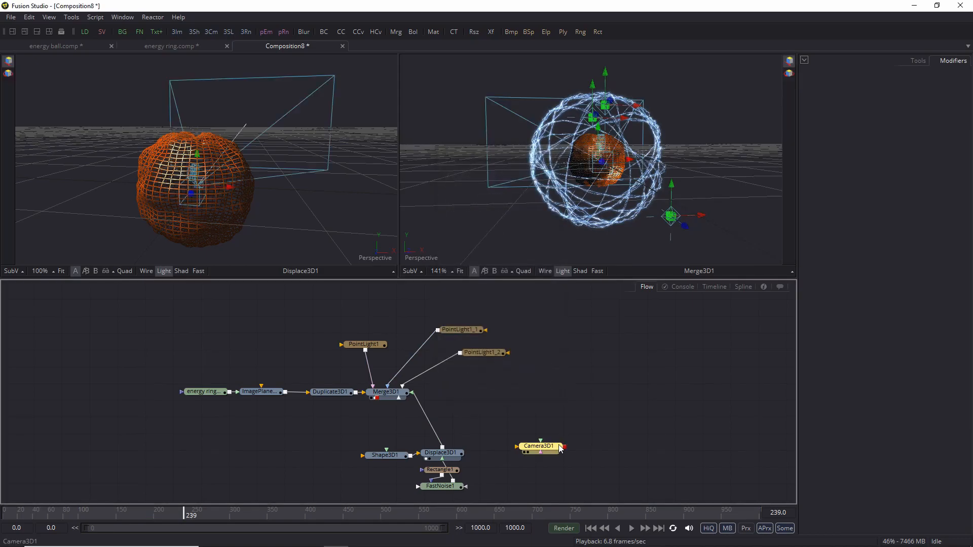
{"action": "left_click_drag", "start_coordinate": [565, 447], "coordinate": [396, 393]}
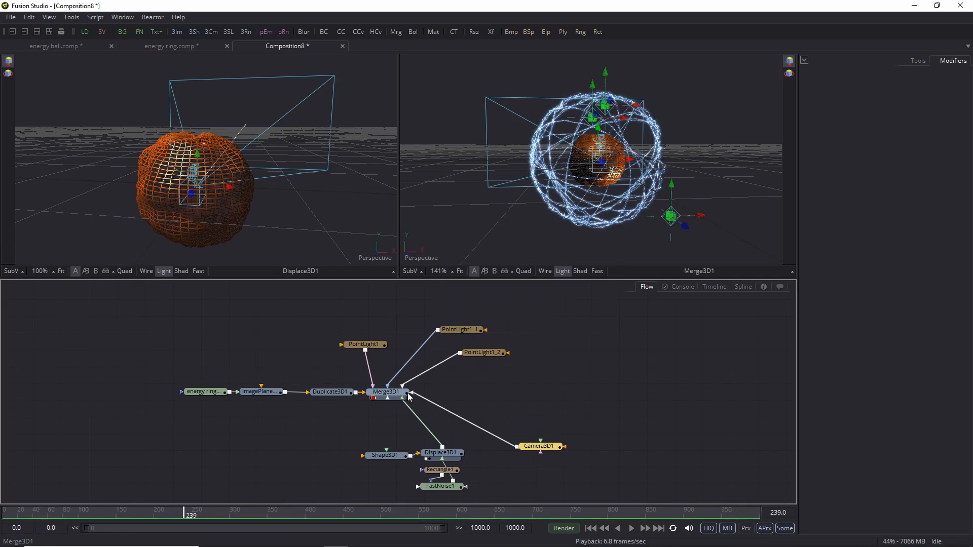
Step: Copy the second viewer's perspective PoV to Camera3D1 and show Merge3D1 in the first viewer
{"action": "left_click", "coordinate": [425, 260]}
{"action": "right_click", "coordinate": [425, 260]}
{"action": "mouse_move", "coordinate": [483, 349]}
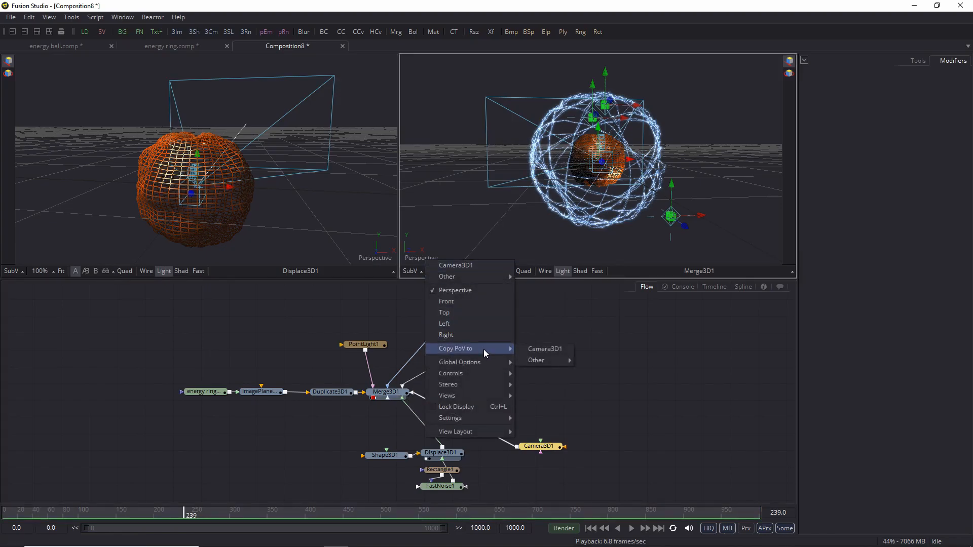
{"action": "left_click", "coordinate": [555, 351]}
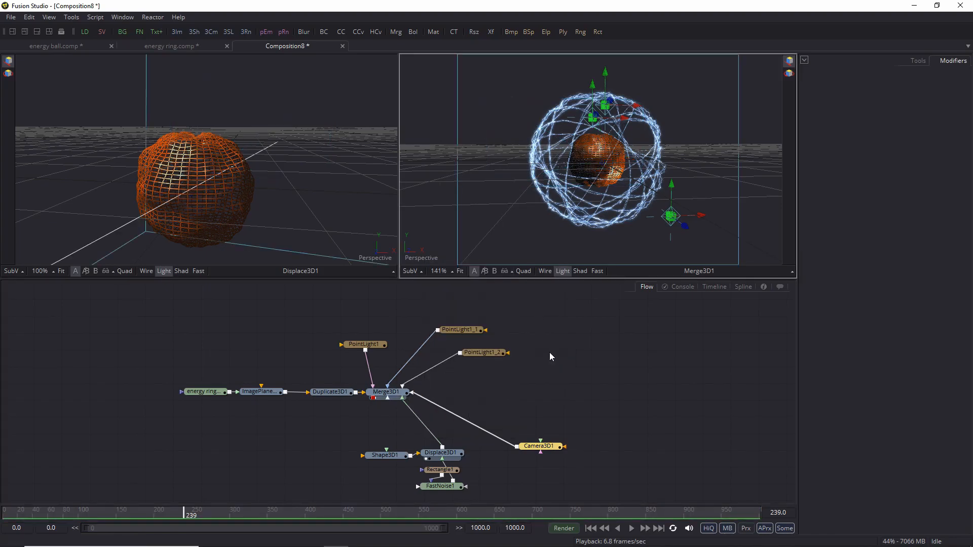
{"action": "left_click", "coordinate": [396, 396]}
{"action": "key", "text": "1"}
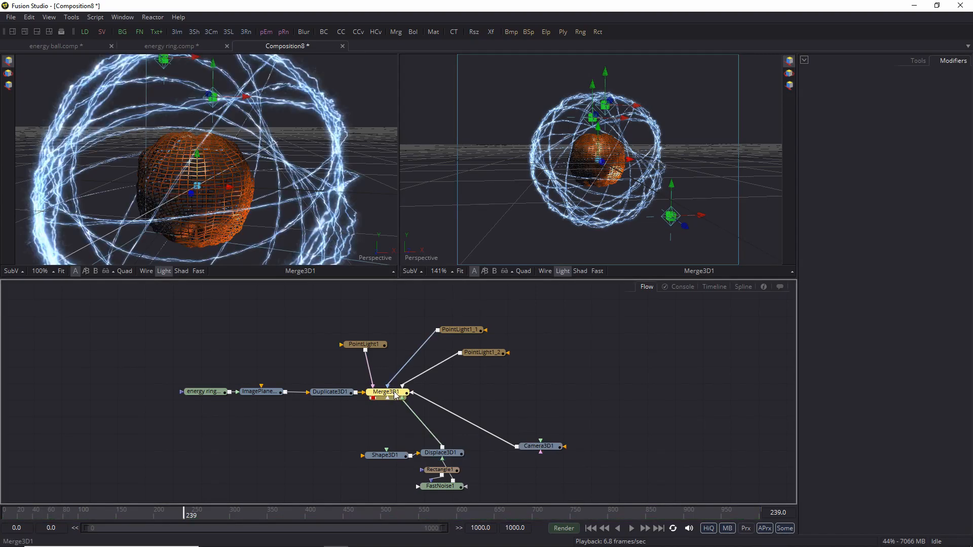
Step: Add a Renderer 3D after Merge3D1 and show its output in the second viewer
{"action": "scroll", "coordinate": [280, 124], "scroll_direction": "down", "scroll_amount": 3}
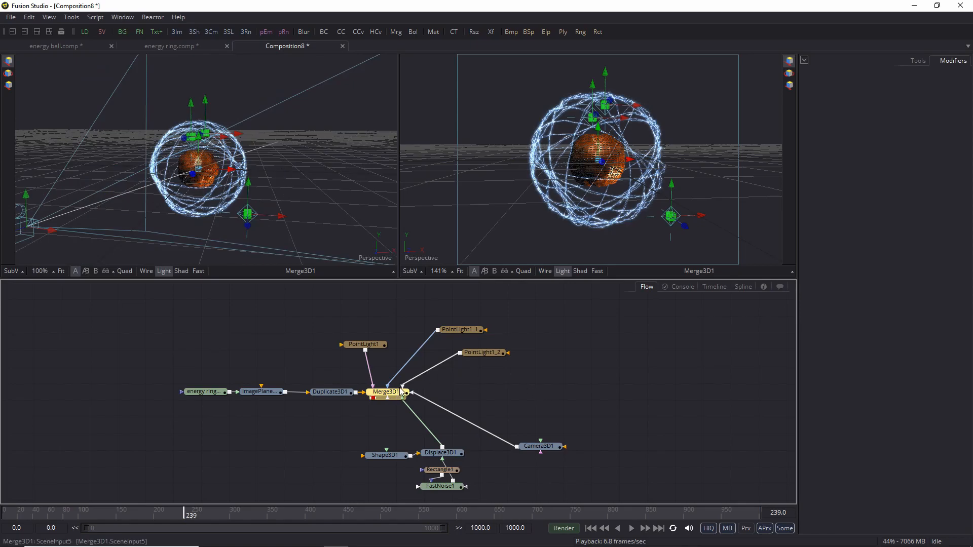
{"action": "key", "text": "shift+space"}
{"action": "type", "text": "render"}
{"action": "key", "text": "Return"}
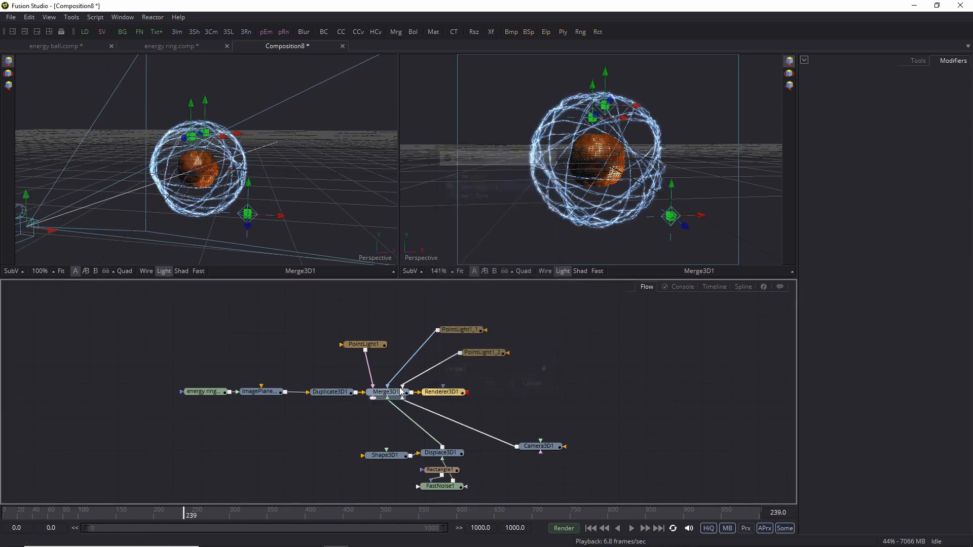
{"action": "left_click_drag", "start_coordinate": [446, 393], "coordinate": [585, 145]}
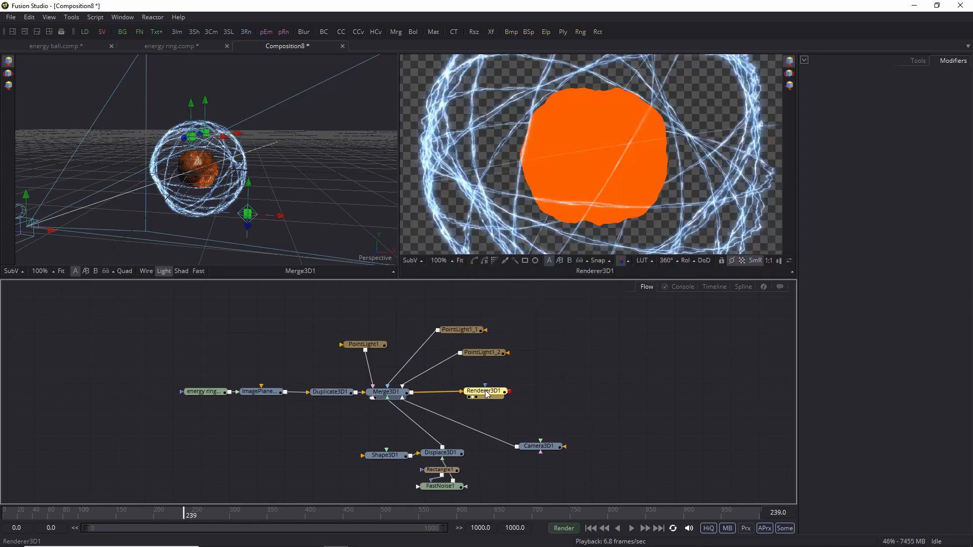
Step: Set Renderer3D1 to the OpenGL Renderer and enable lighting
{"action": "left_click", "coordinate": [919, 61]}
{"action": "left_click", "coordinate": [905, 263]}
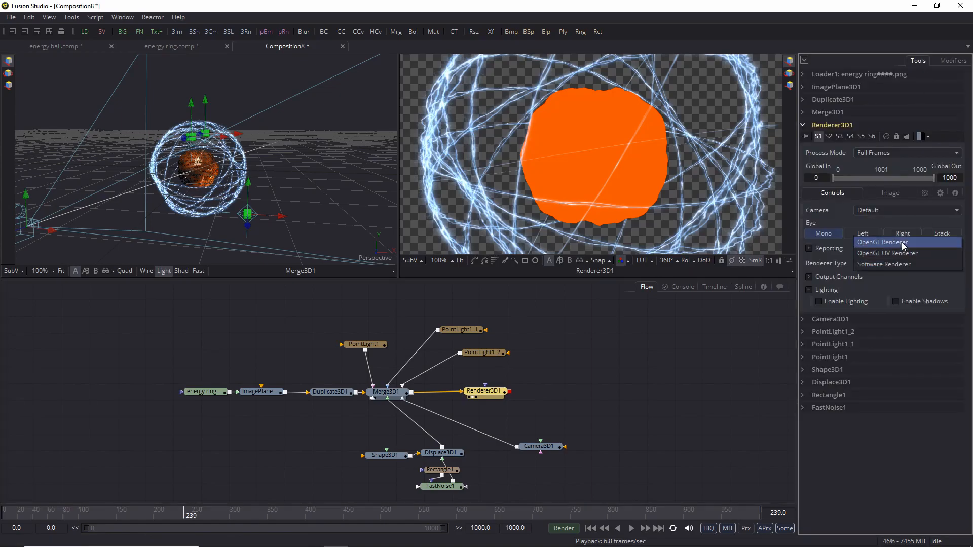
{"action": "left_click", "coordinate": [901, 243]}
{"action": "left_click", "coordinate": [818, 328]}
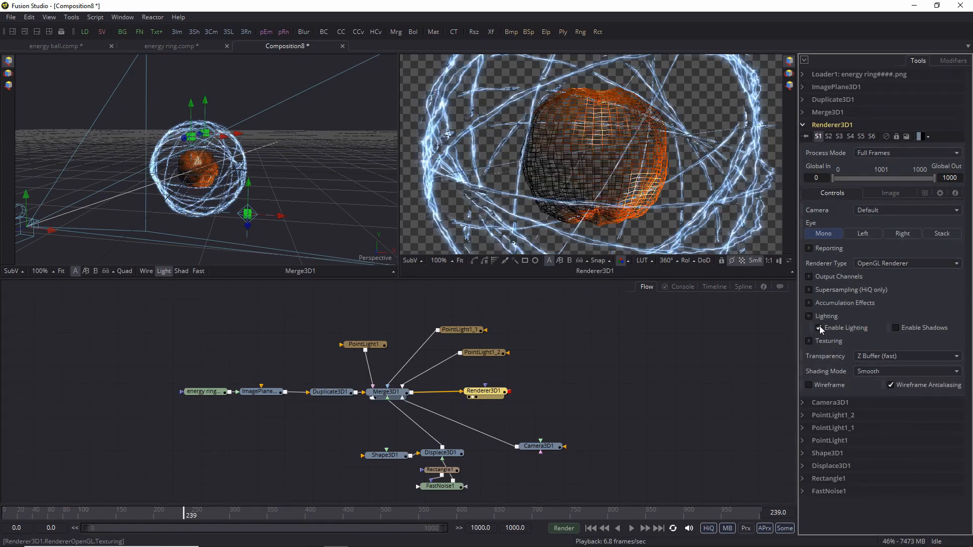
Step: Turn off the checker background in the second viewer and set Renderer3D1's transparency to Quick Sort
{"action": "scroll", "coordinate": [629, 174], "scroll_direction": "down", "scroll_amount": 2}
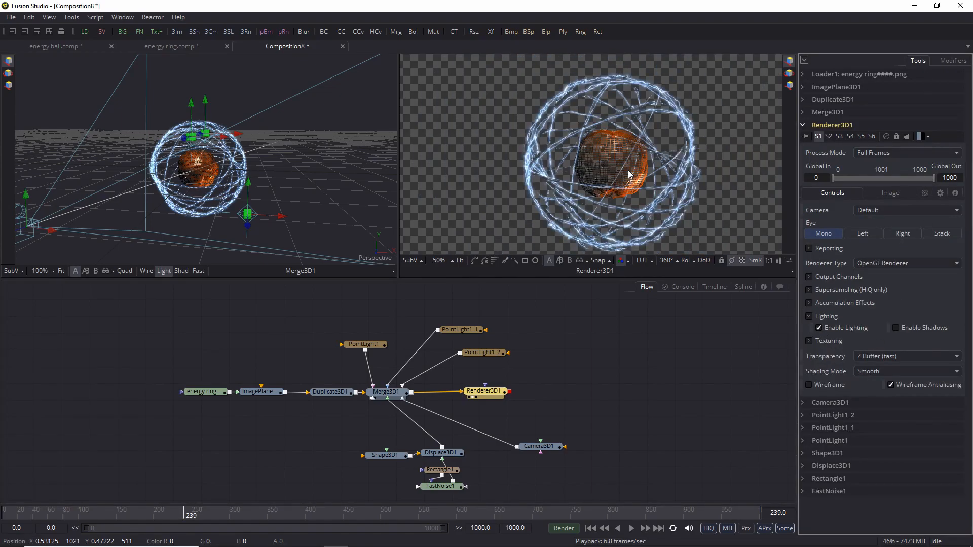
{"action": "left_click", "coordinate": [742, 261]}
{"action": "scroll", "coordinate": [676, 175], "scroll_direction": "up", "scroll_amount": 2}
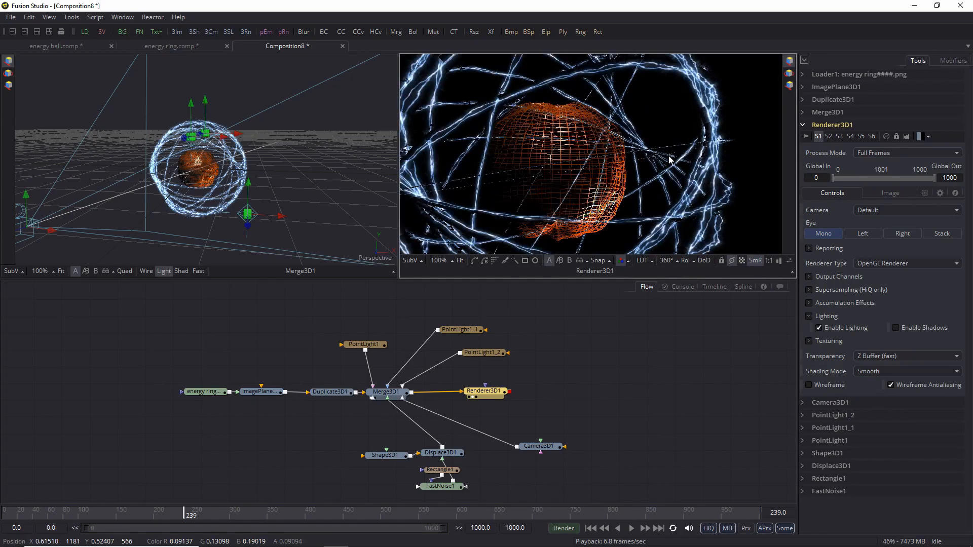
{"action": "scroll", "coordinate": [669, 160], "scroll_direction": "up", "scroll_amount": 1}
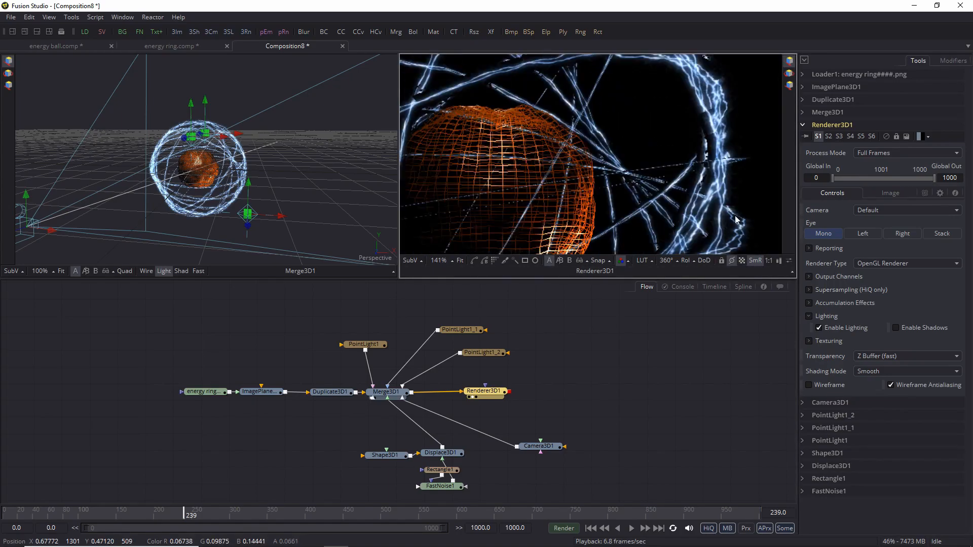
{"action": "left_click", "coordinate": [905, 358]}
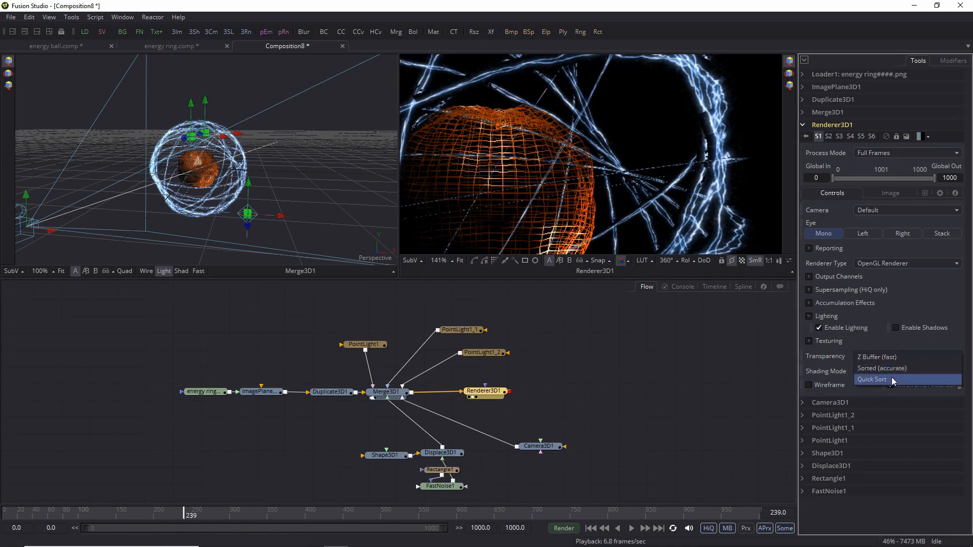
{"action": "left_click", "coordinate": [892, 379]}
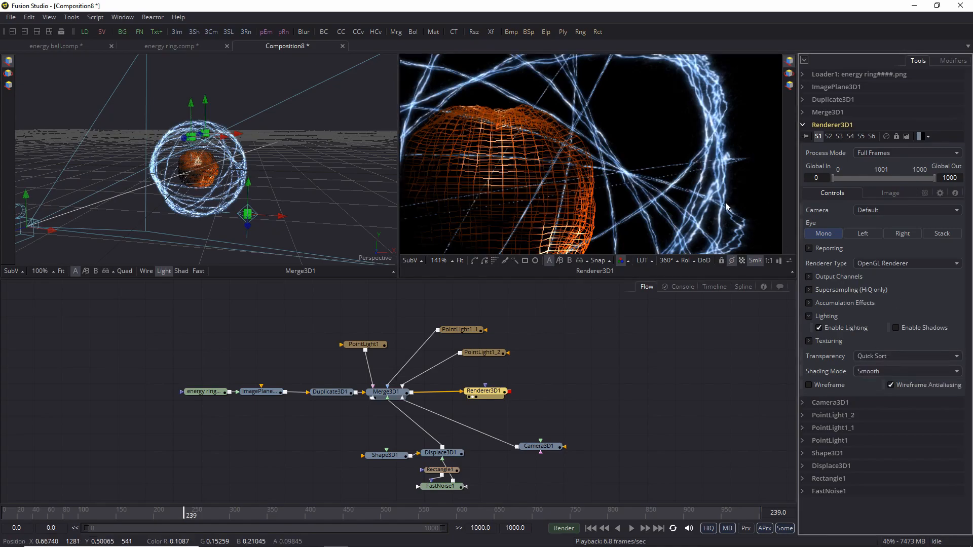
{"action": "scroll", "coordinate": [726, 217], "scroll_direction": "down", "scroll_amount": 2}
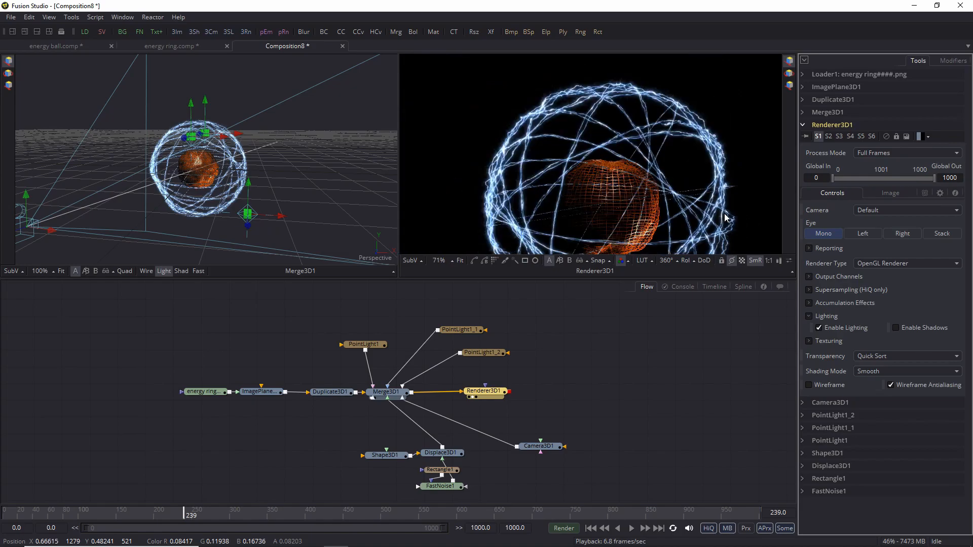
Step: Enable accumulation effects with depth of field on Renderer3D1, with Quality 20 and the amount of DoF blur at 0.04
{"action": "left_click", "coordinate": [811, 276]}
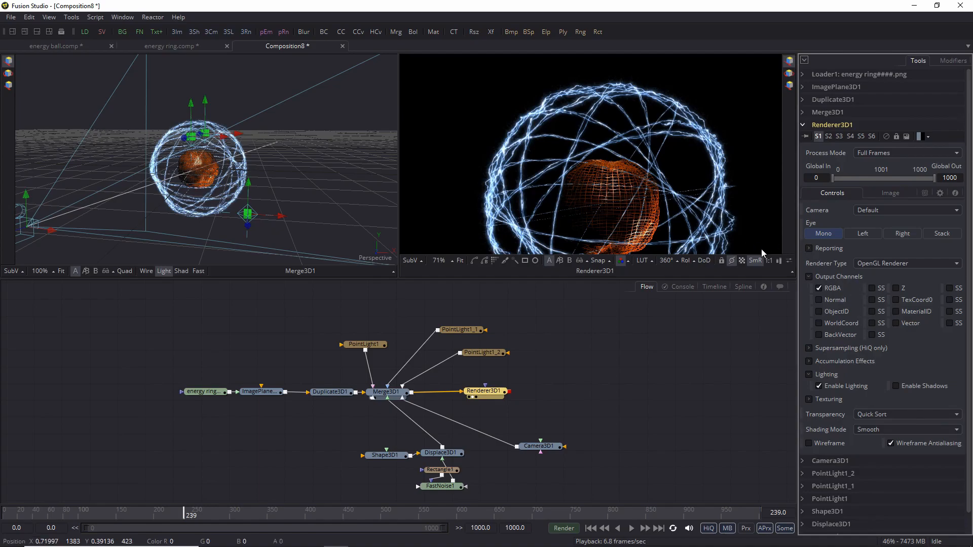
{"action": "left_click_drag", "start_coordinate": [656, 185], "coordinate": [646, 147]}
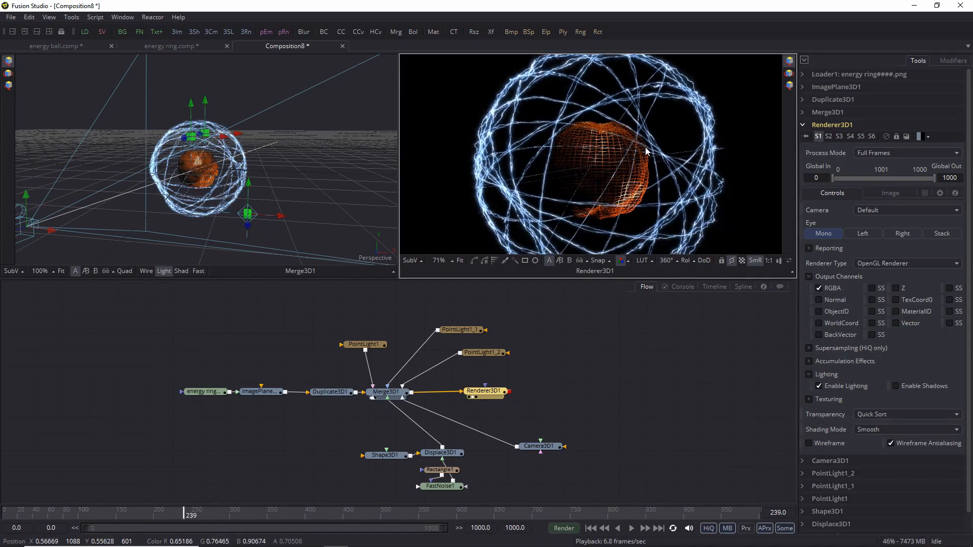
{"action": "left_click", "coordinate": [810, 361]}
{"action": "left_click", "coordinate": [820, 373]}
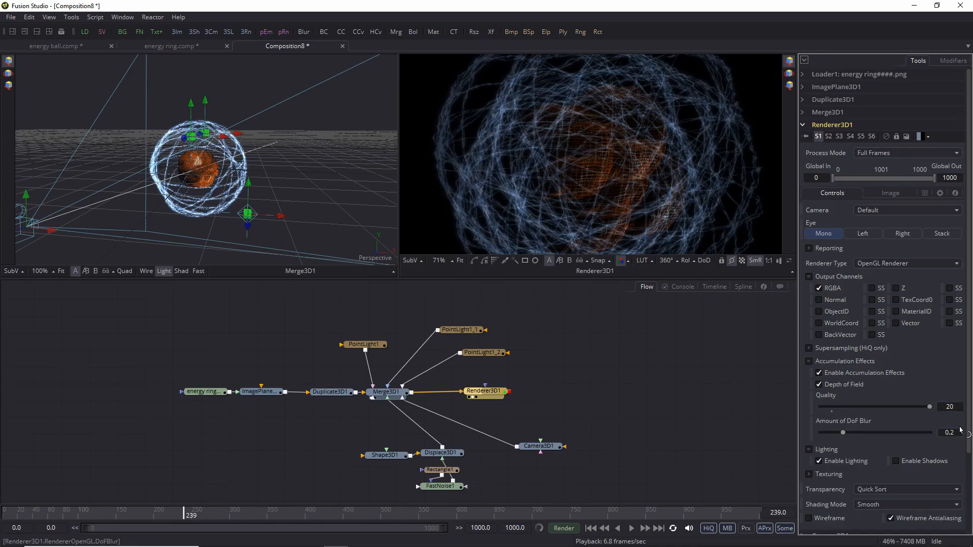
{"action": "type", "text": ".04"}
{"action": "left_click", "coordinate": [719, 431]}
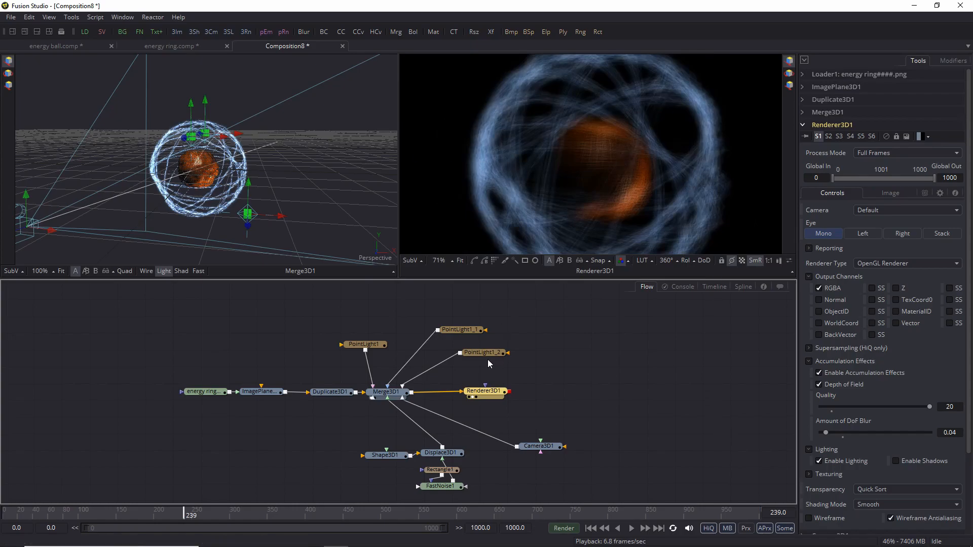
Step: Display Camera3D1's far clip and plane of focus guides and view the camera and energy ball from the side
{"action": "left_click", "coordinate": [540, 446]}
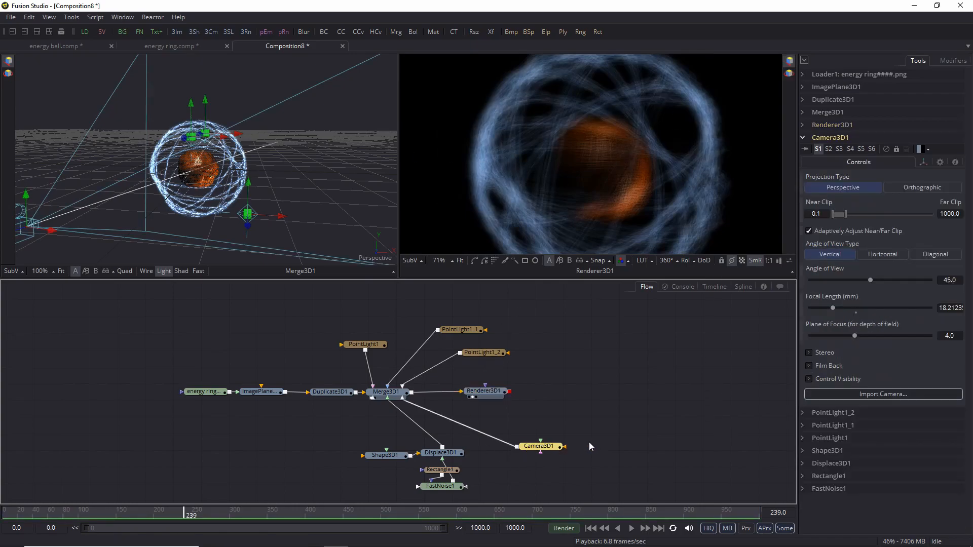
{"action": "left_click", "coordinate": [809, 379]}
{"action": "left_click", "coordinate": [819, 437]}
{"action": "scroll", "coordinate": [238, 202], "scroll_direction": "down", "scroll_amount": 1}
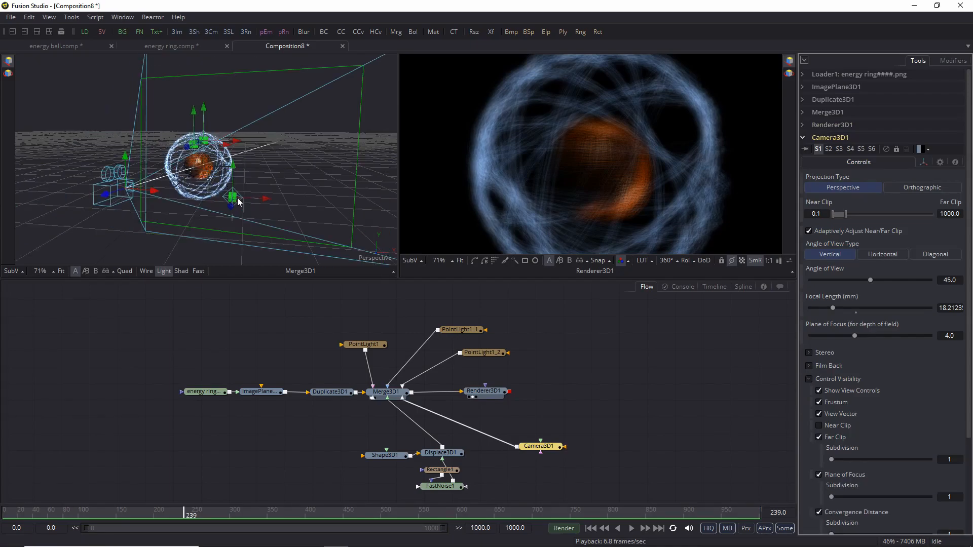
{"action": "left_click_drag", "start_coordinate": [291, 202], "coordinate": [127, 193]}
{"action": "scroll", "coordinate": [296, 136], "scroll_direction": "down", "scroll_amount": 1}
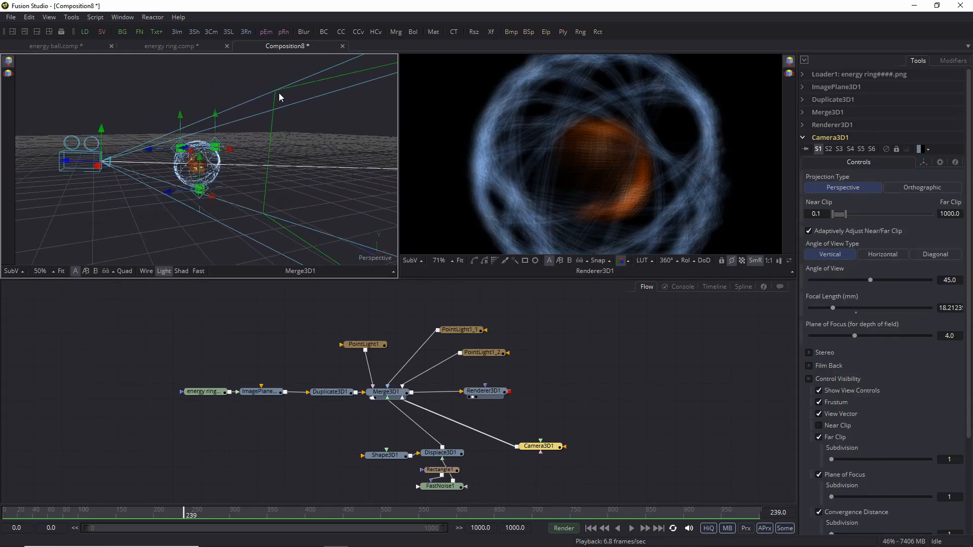
Step: Drive Camera3D1's Plane of Focus with the expression Transform3DOp.Translate.Z
{"action": "right_click", "coordinate": [832, 325]}
{"action": "left_click", "coordinate": [859, 364]}
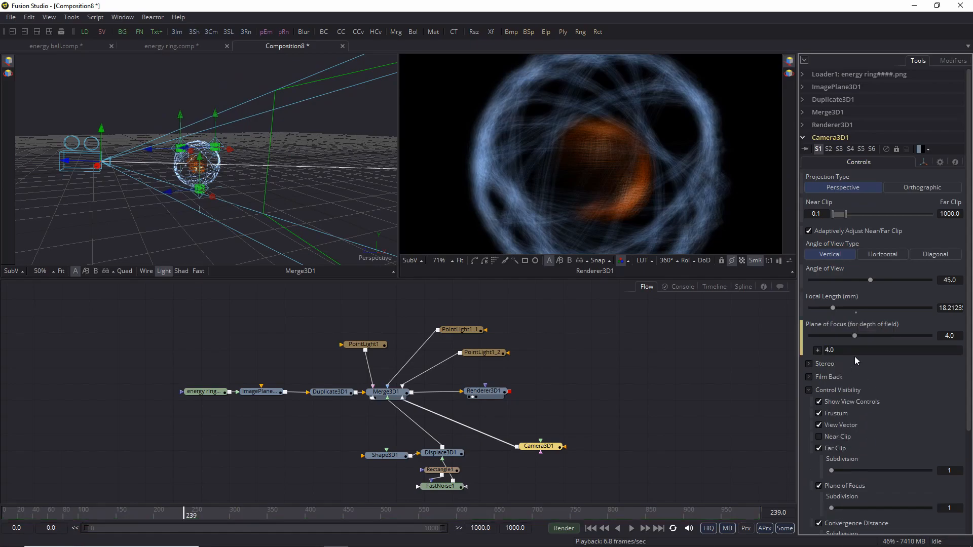
{"action": "left_click_drag", "start_coordinate": [820, 350], "coordinate": [829, 239]}
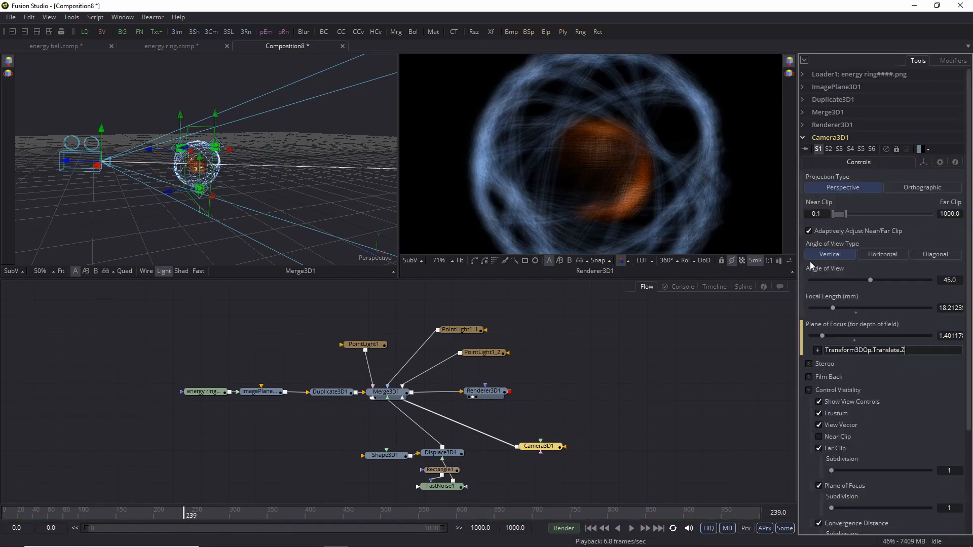
{"action": "left_click", "coordinate": [643, 328]}
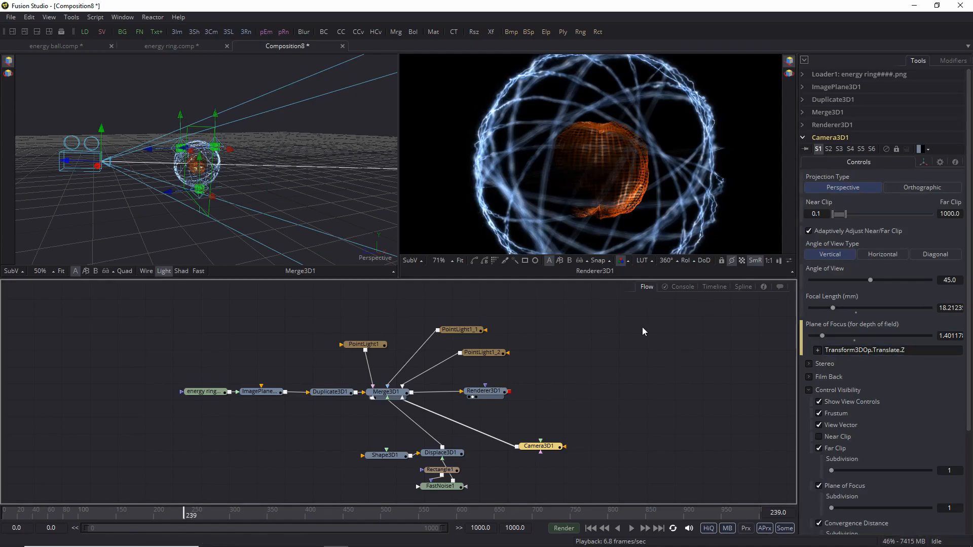
Step: Offset the Plane of Focus expression to Transform3DOp.Translate.Z-0.1 and check the focus on the energy ball
{"action": "scroll", "coordinate": [207, 201], "scroll_direction": "up", "scroll_amount": 4}
{"action": "scroll", "coordinate": [228, 195], "scroll_direction": "down", "scroll_amount": 2}
{"action": "left_click_drag", "start_coordinate": [246, 196], "coordinate": [210, 196]}
{"action": "left_click", "coordinate": [923, 350]}
{"action": "left_click", "coordinate": [677, 416]}
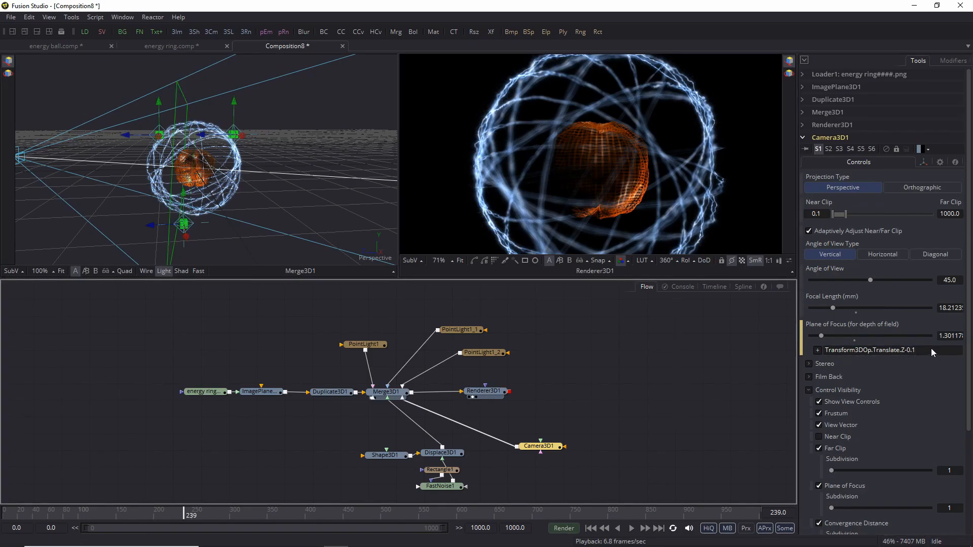
{"action": "scroll", "coordinate": [609, 171], "scroll_direction": "down", "scroll_amount": 2}
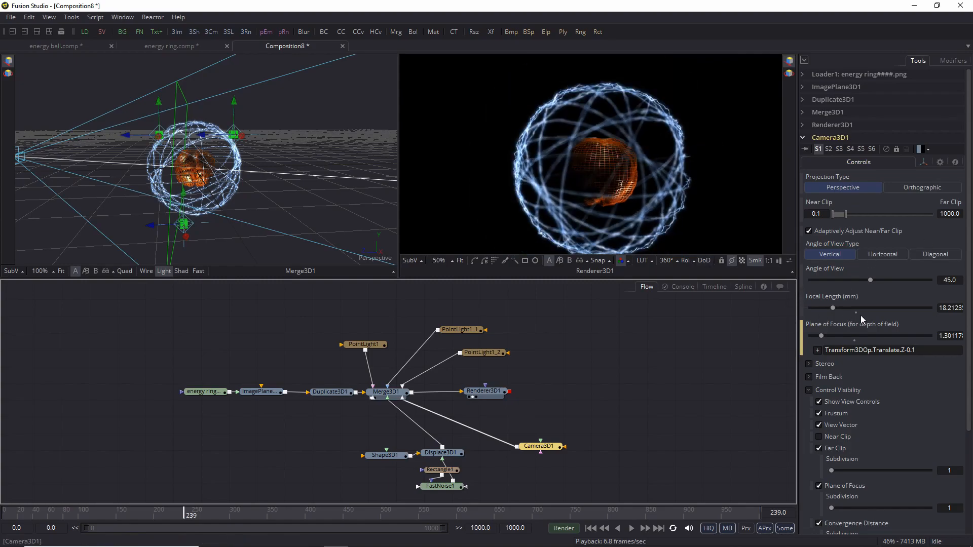
Step: Add a custom number control named Focus_Hunt to Camera3D1's Controls page, using SliderControl as its input
{"action": "right_click", "coordinate": [828, 148]}
{"action": "left_click", "coordinate": [893, 265]}
{"action": "triple_click", "coordinate": [497, 304]}
{"action": "type", "text": "Focus_Shift"}
{"action": "left_click_drag", "start_coordinate": [484, 306], "coordinate": [472, 307]}
{"action": "type", "text": "Hunt"}
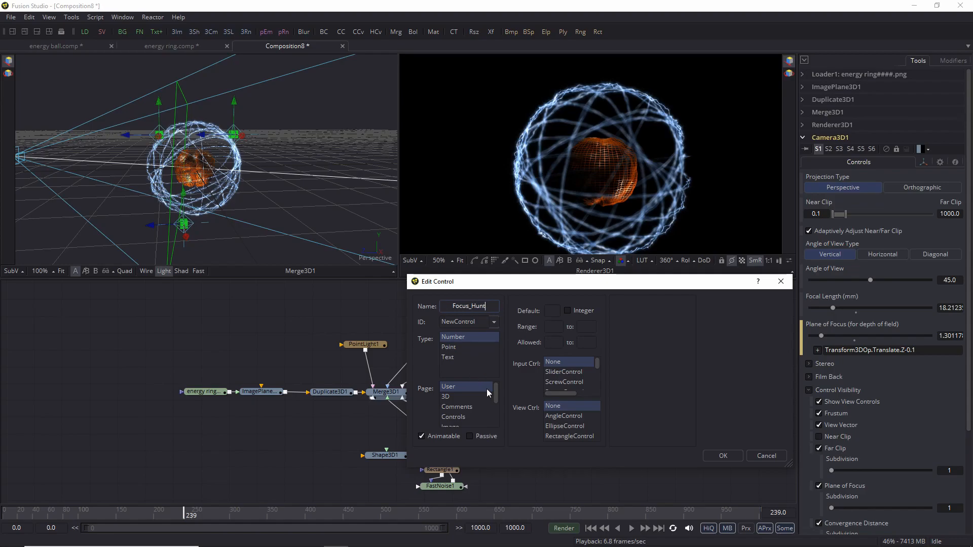
{"action": "left_click", "coordinate": [456, 417]}
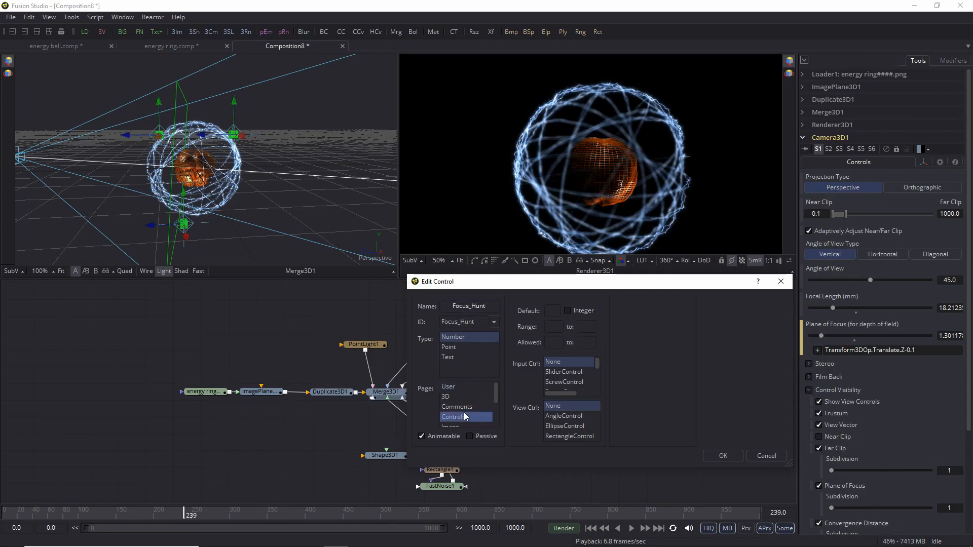
{"action": "left_click", "coordinate": [567, 372]}
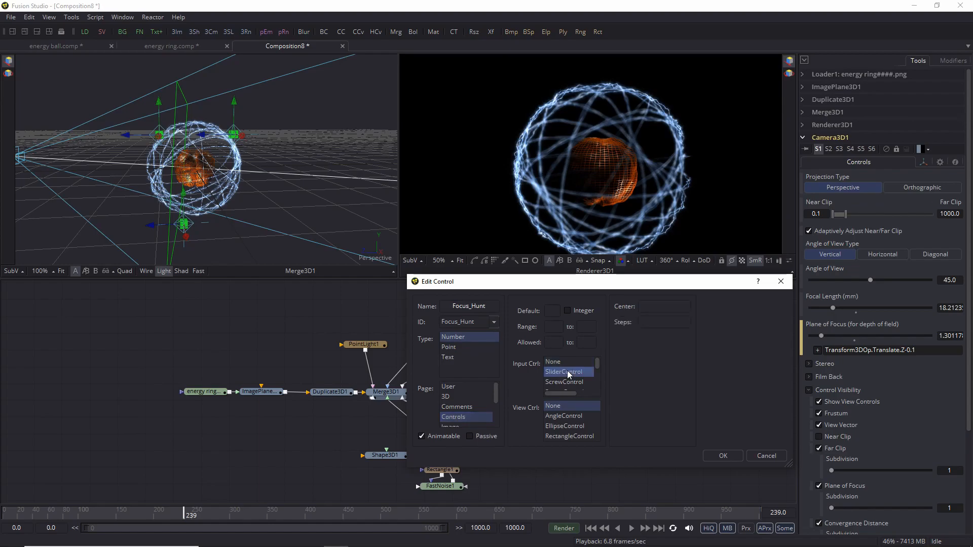
{"action": "left_click", "coordinate": [729, 456]}
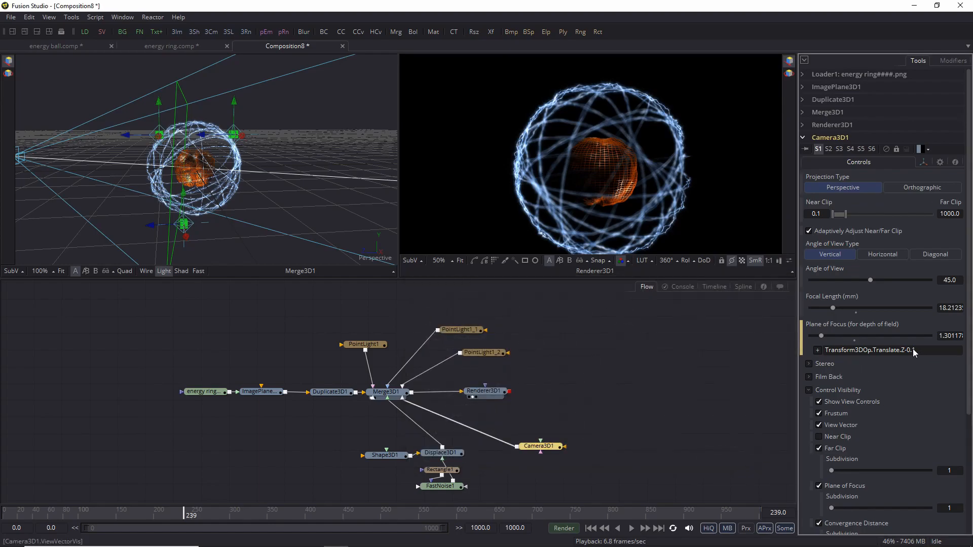
Step: Replace the 0.1 offset in the Plane of Focus expression with Focus_Hunt, giving Transform3DOp.Translate.Z-Focus_Hunt
{"action": "scroll", "coordinate": [913, 355], "scroll_direction": "down", "scroll_amount": 3}
{"action": "left_click", "coordinate": [908, 192]}
{"action": "double_click", "coordinate": [909, 192]}
{"action": "left_click_drag", "start_coordinate": [818, 193], "coordinate": [822, 420]}
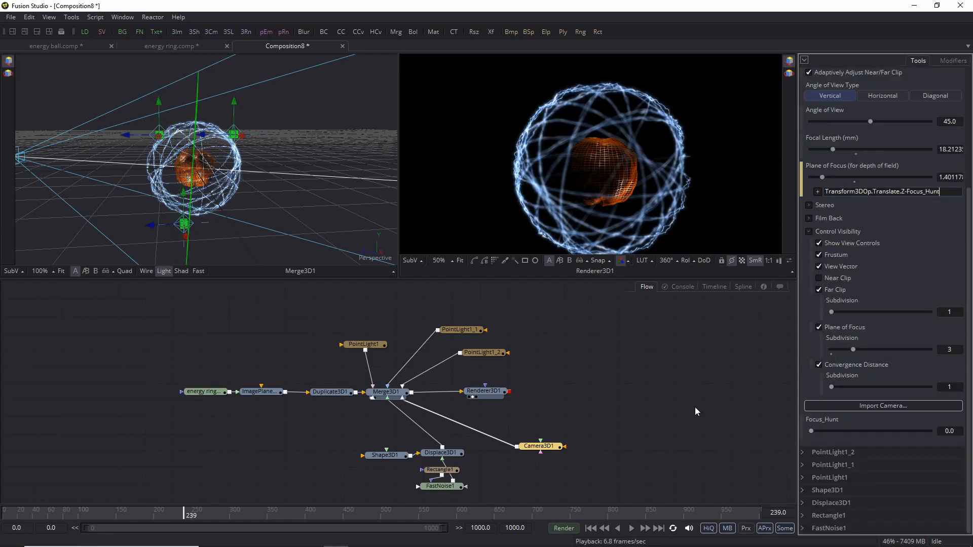
{"action": "left_click", "coordinate": [696, 411]}
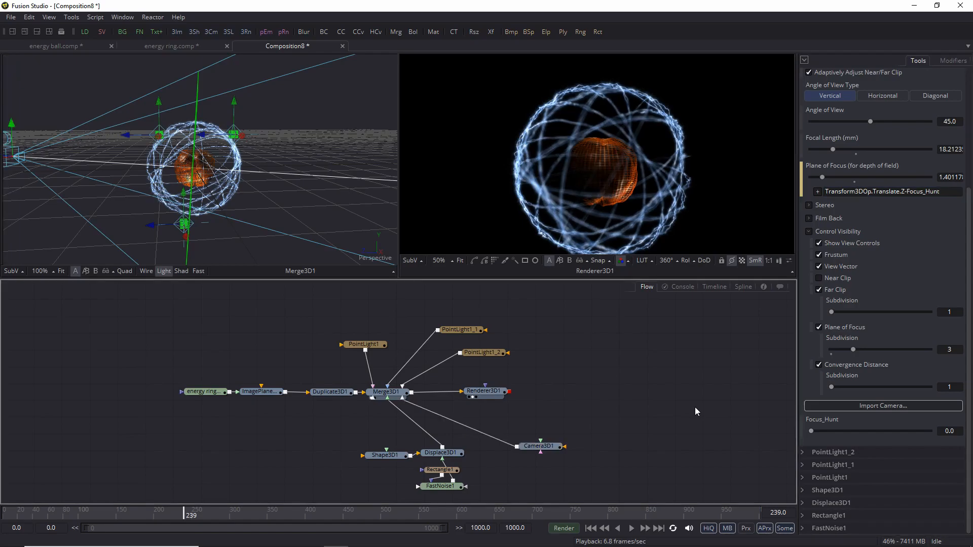
{"action": "right_click", "coordinate": [828, 418]}
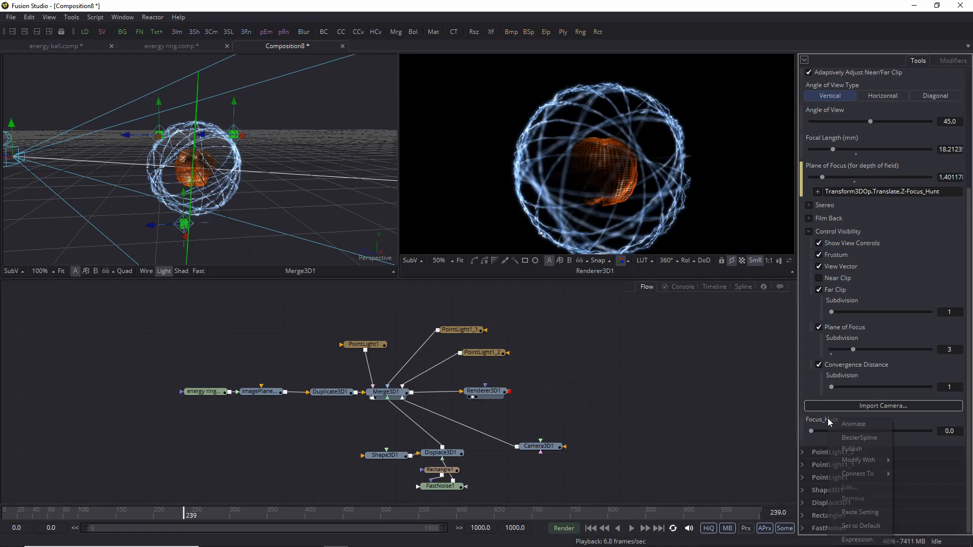
{"action": "mouse_move", "coordinate": [867, 460]}
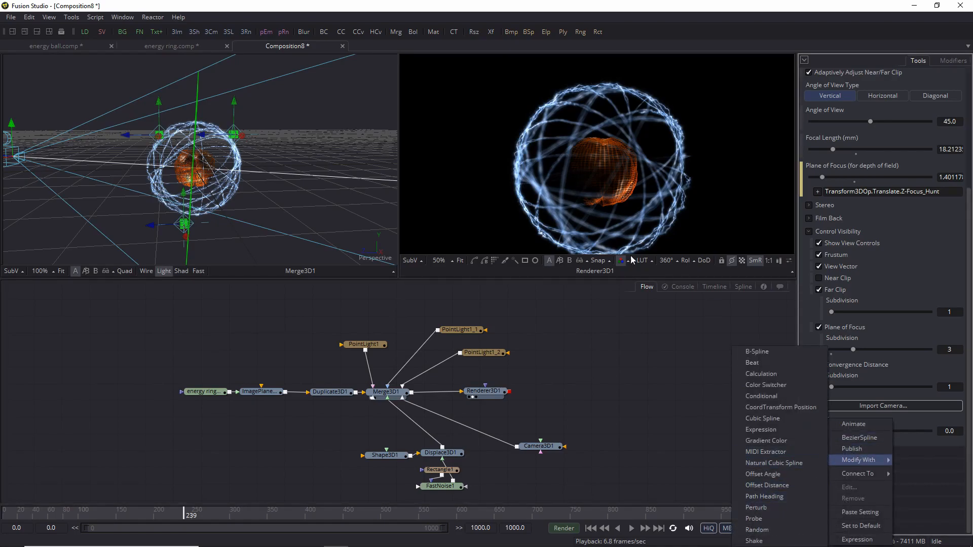
{"action": "left_click", "coordinate": [641, 364]}
Step: Test Camera3D1's Focus_Hunt at -0.1 and set it to 0.1
{"action": "left_click", "coordinate": [950, 431]}
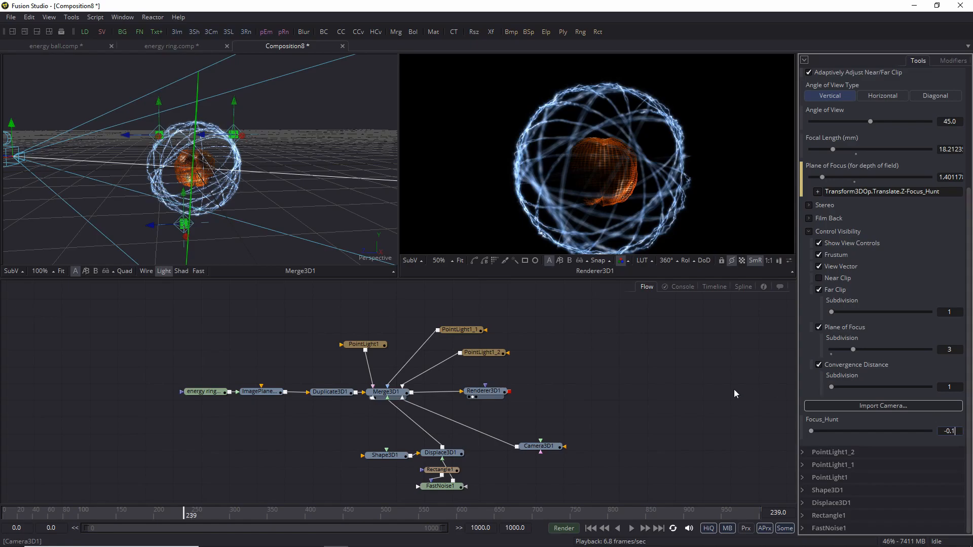
{"action": "key", "text": "Return"}
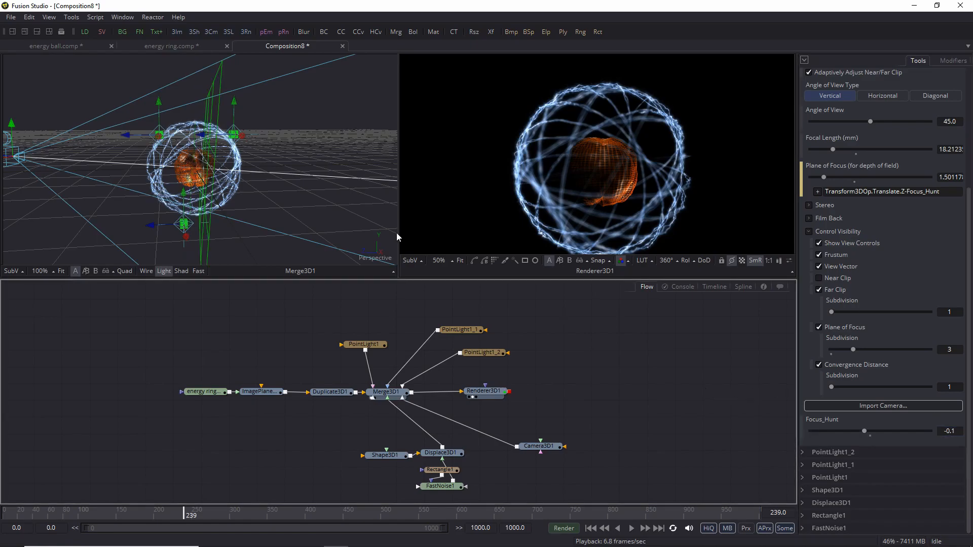
{"action": "left_click", "coordinate": [945, 431]}
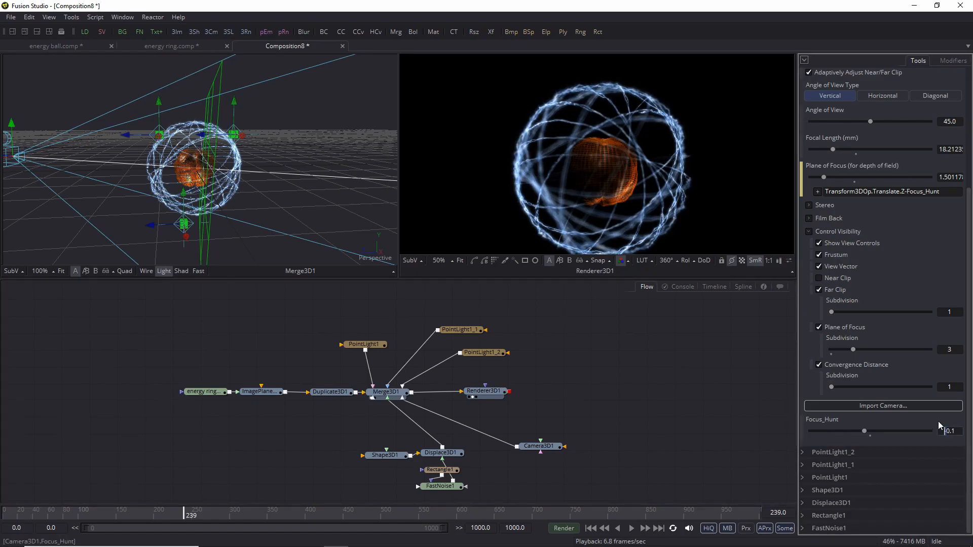
{"action": "key", "text": "Return"}
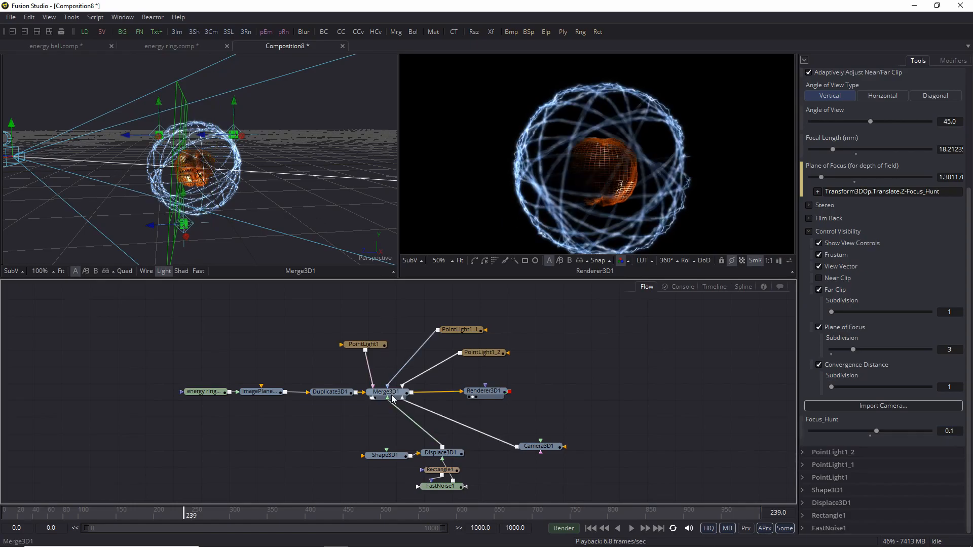
Step: Move the point light beside the upper rings to the opposite side of the energy ball
{"action": "left_click_drag", "start_coordinate": [246, 204], "coordinate": [296, 264]}
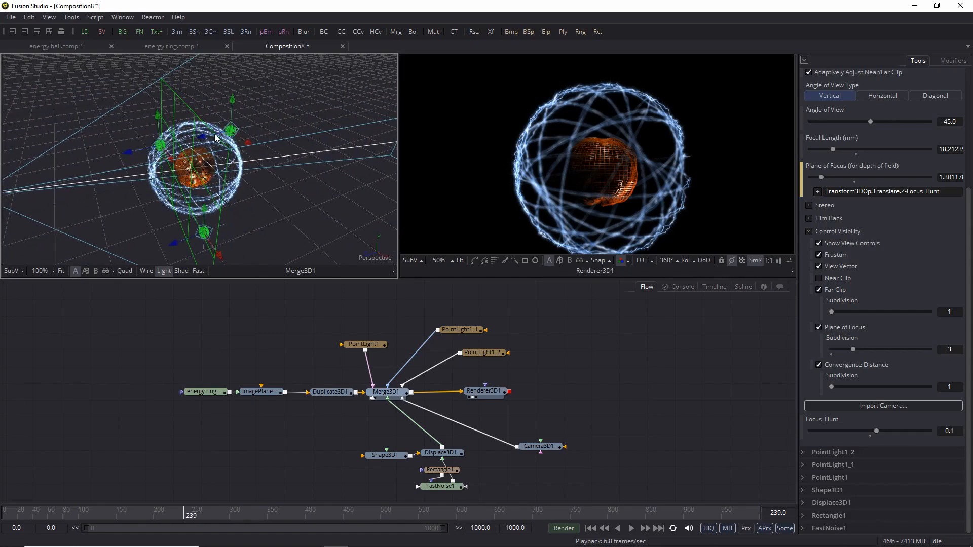
{"action": "left_click_drag", "start_coordinate": [147, 140], "coordinate": [129, 143]}
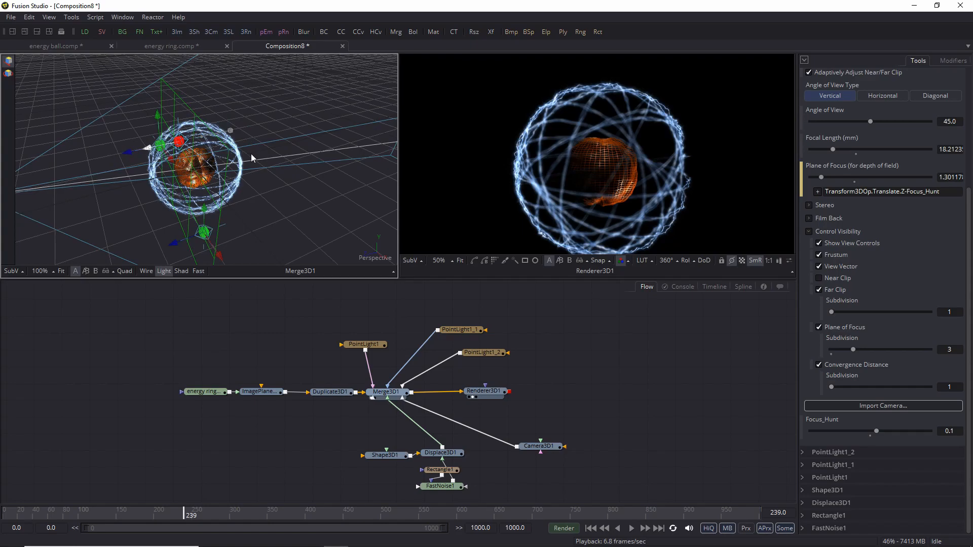
{"action": "key", "text": "ctrl+z"}
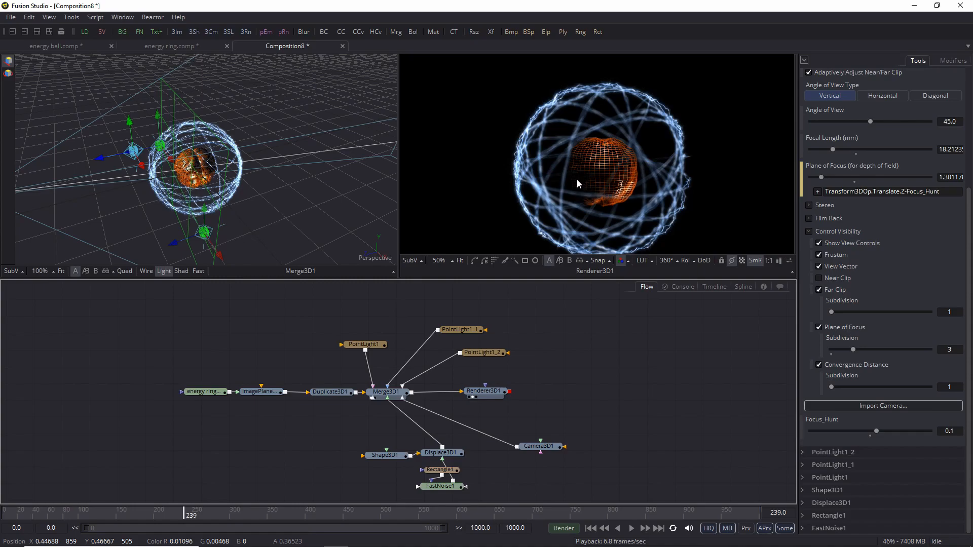
Step: Add a SoftGlow after Renderer3D1, display it, and set Threshold to 0.269, Gain to 1.346 and Glow Size to 15.4
{"action": "left_click", "coordinate": [511, 389]}
{"action": "key", "text": "ctrl+space"}
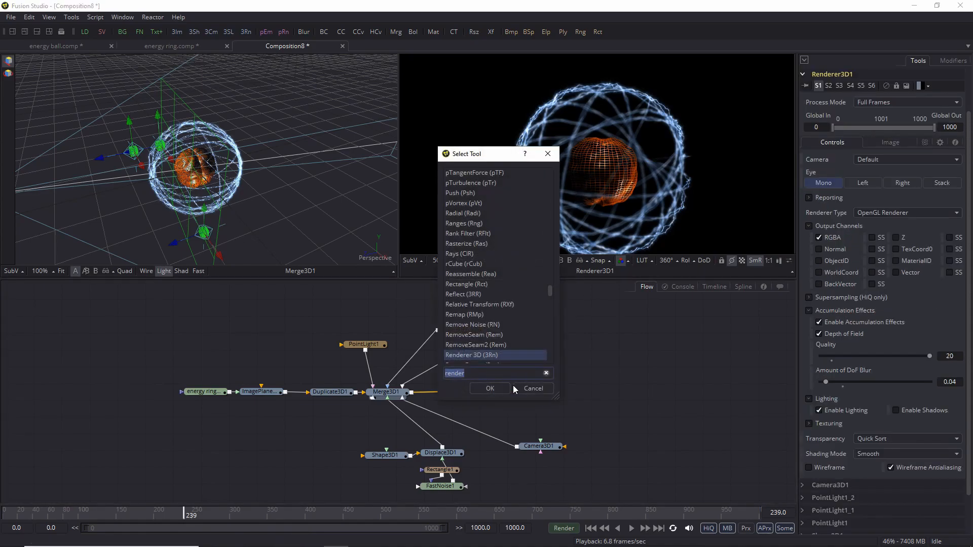
{"action": "type", "text": "softglow"}
{"action": "key", "text": "Return"}
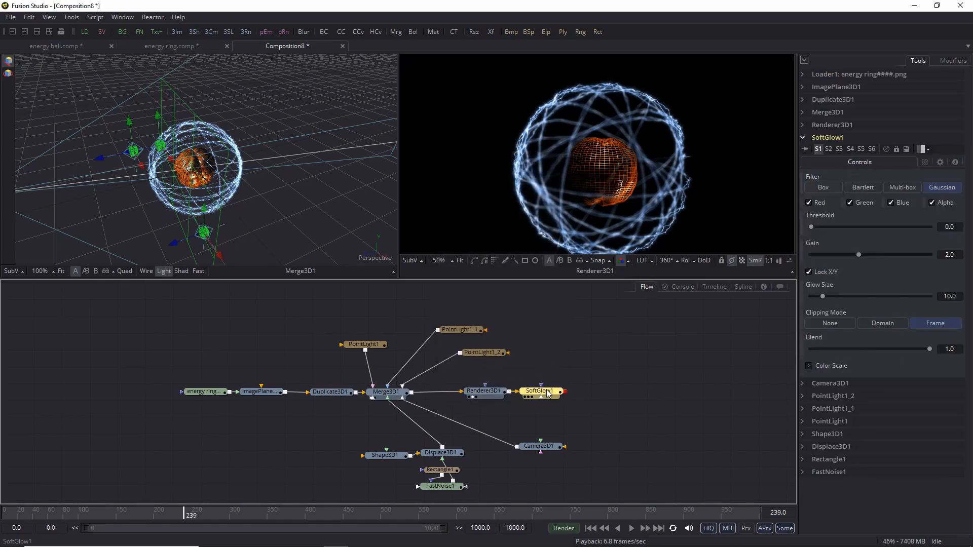
{"action": "key", "text": "2"}
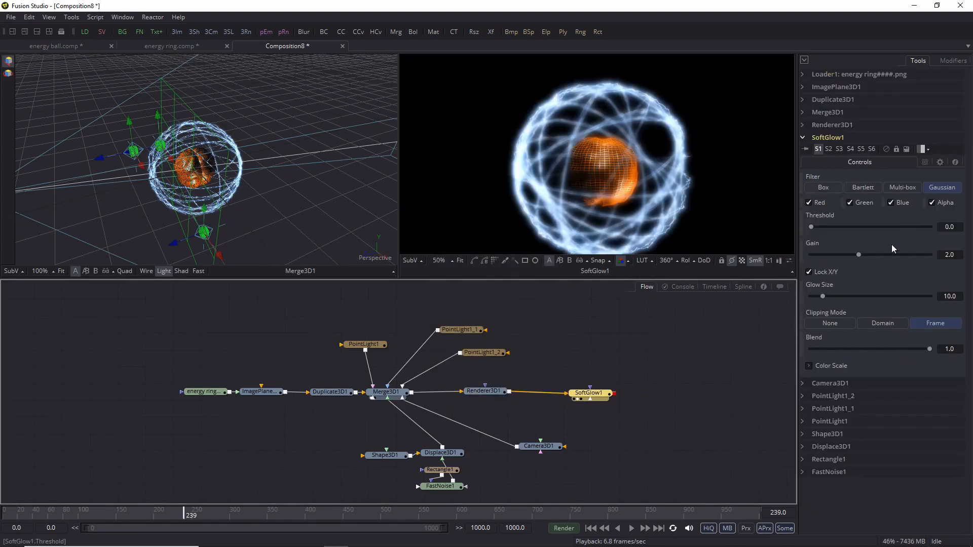
{"action": "left_click_drag", "start_coordinate": [813, 227], "coordinate": [838, 254]}
{"action": "mouse_move", "coordinate": [823, 297]}
{"action": "left_mouse_down"}
{"action": "mouse_move", "coordinate": [841, 297]}
{"action": "mouse_move", "coordinate": [829, 297]}
{"action": "left_mouse_up"}
Step: Examine the glow on the rings and the wireframe core close up in the render
{"action": "scroll", "coordinate": [625, 163], "scroll_direction": "up", "scroll_amount": 2}
{"action": "scroll", "coordinate": [626, 163], "scroll_direction": "up", "scroll_amount": 2}
{"action": "scroll", "coordinate": [625, 163], "scroll_direction": "down", "scroll_amount": 2}
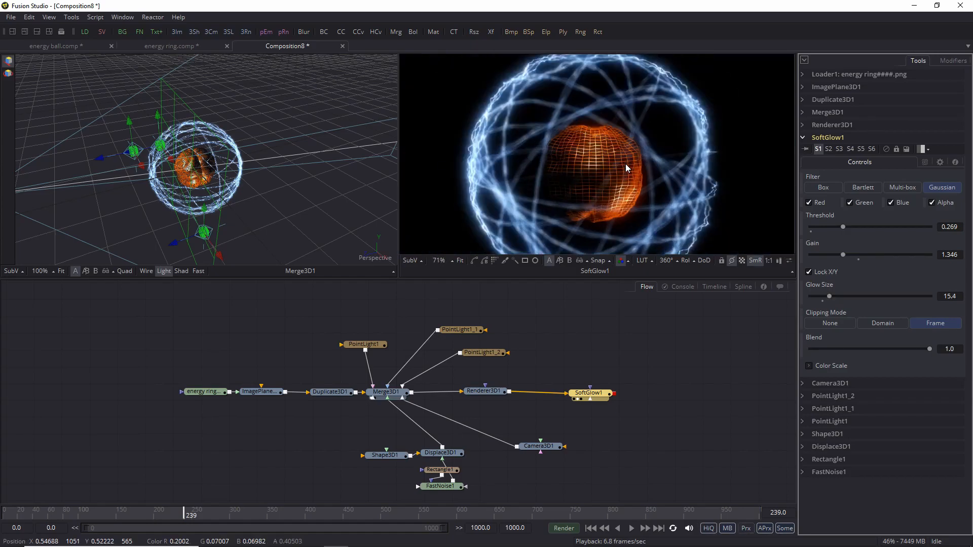
{"action": "left_click_drag", "start_coordinate": [604, 107], "coordinate": [585, 156]}
{"action": "scroll", "coordinate": [633, 121], "scroll_direction": "up", "scroll_amount": 1}
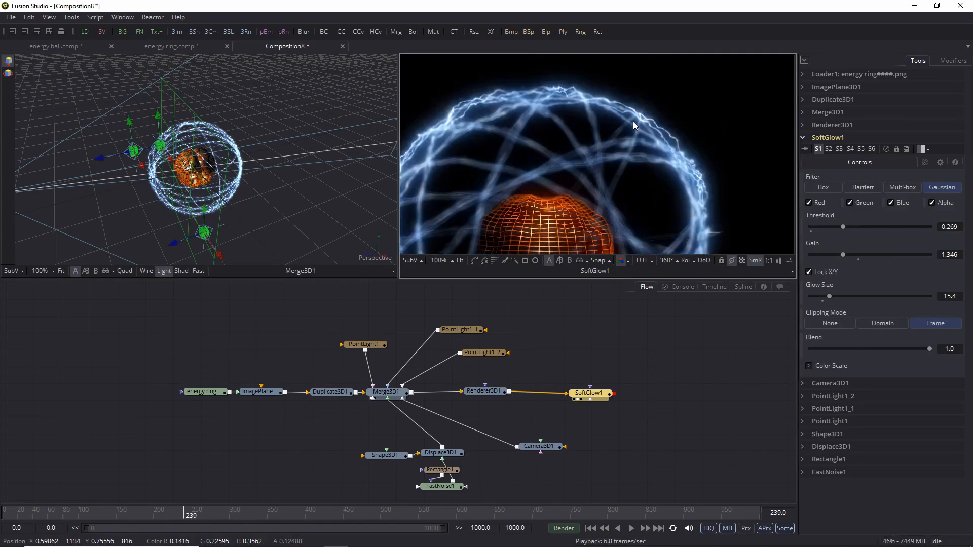
{"action": "scroll", "coordinate": [634, 120], "scroll_direction": "up", "scroll_amount": 1}
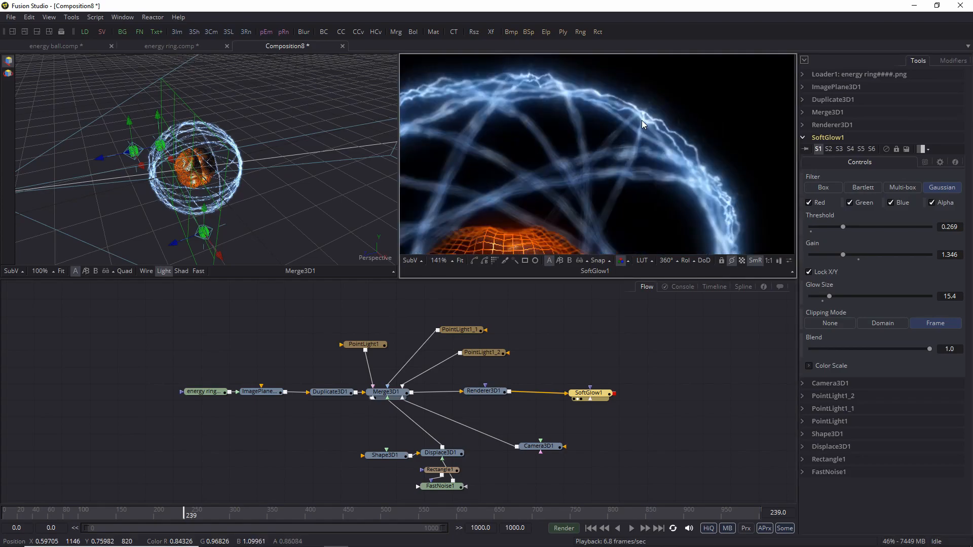
{"action": "scroll", "coordinate": [642, 120], "scroll_direction": "down", "scroll_amount": 1}
{"action": "left_click_drag", "start_coordinate": [633, 187], "coordinate": [643, 142]}
{"action": "scroll", "coordinate": [643, 142], "scroll_direction": "down", "scroll_amount": 2}
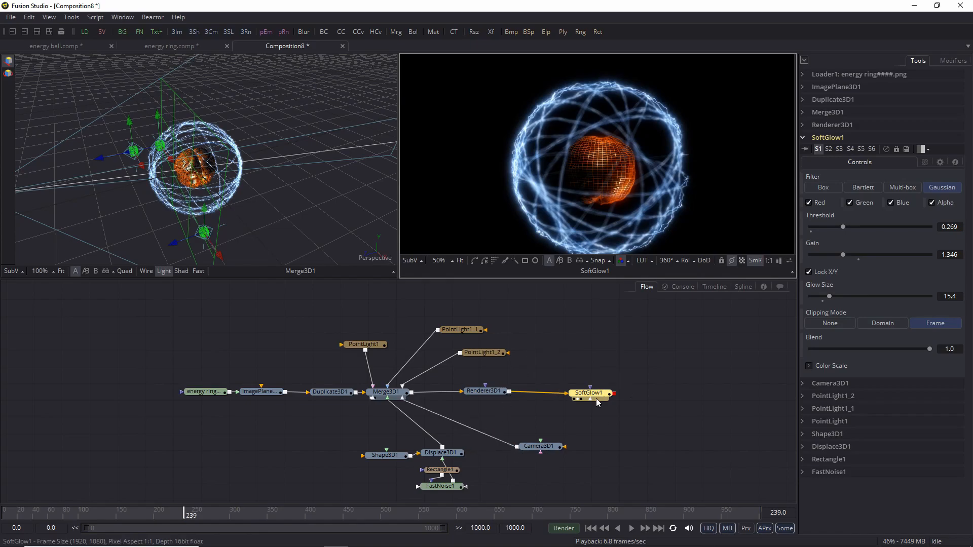
Step: Enable the Vector output channel on Renderer3D1, with SoftGlow1 moved farther away from it, and return to frame 0
{"action": "left_click_drag", "start_coordinate": [591, 394], "coordinate": [671, 390]}
{"action": "left_click", "coordinate": [480, 392]}
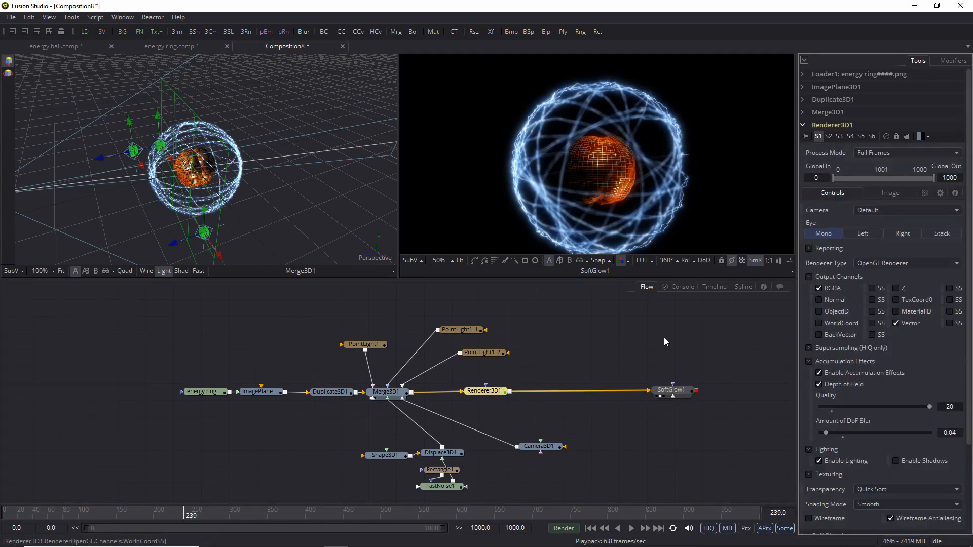
{"action": "left_click", "coordinate": [491, 395]}
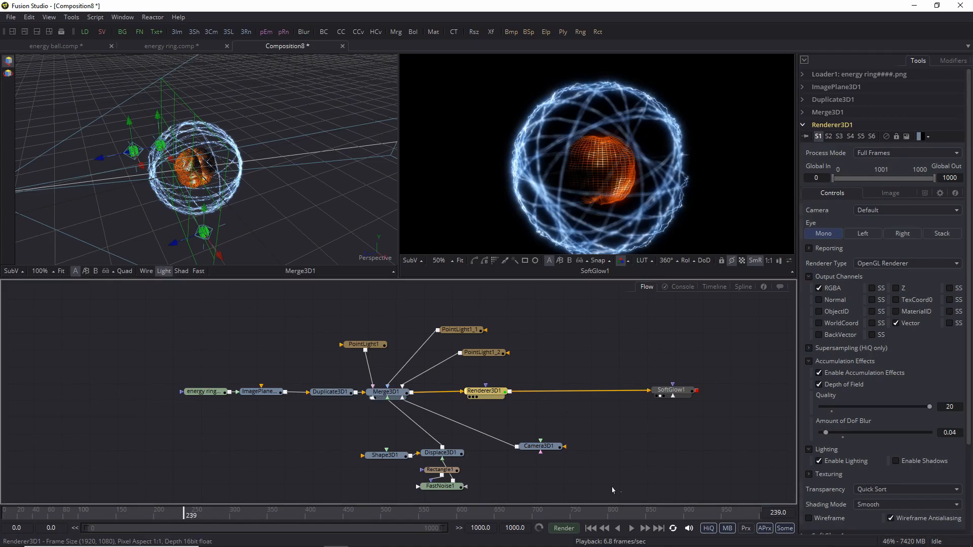
{"action": "left_click", "coordinate": [591, 529]}
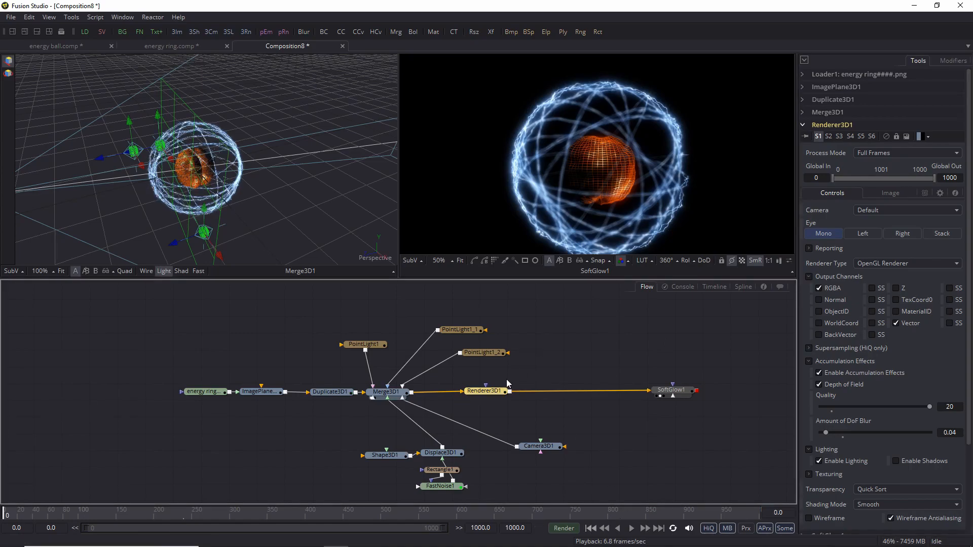
Step: Insert a Vector Motion Blur node between Renderer3D1 and SoftGlow1
{"action": "key", "text": "shift+space"}
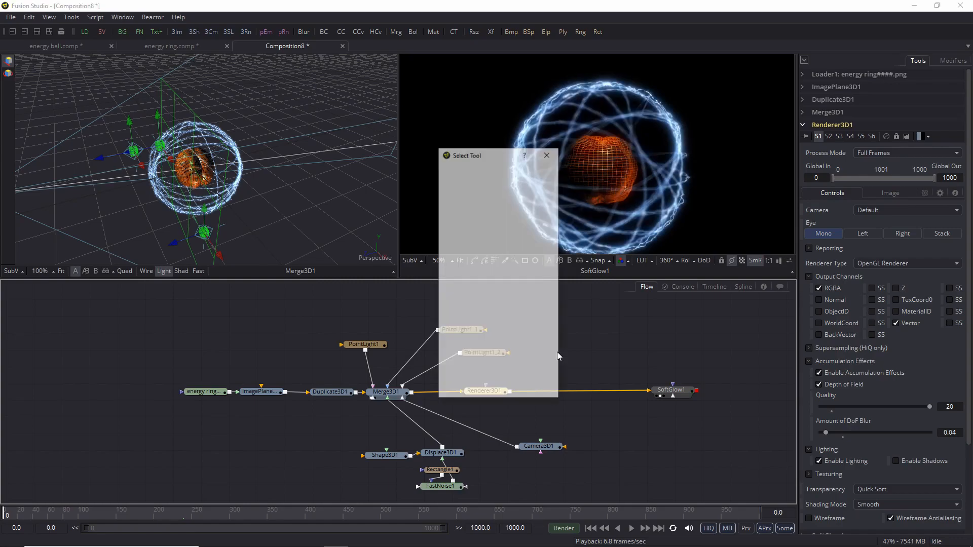
{"action": "type", "text": "vet"}
{"action": "key", "text": "BackSpace"}
{"action": "type", "text": "ctor"}
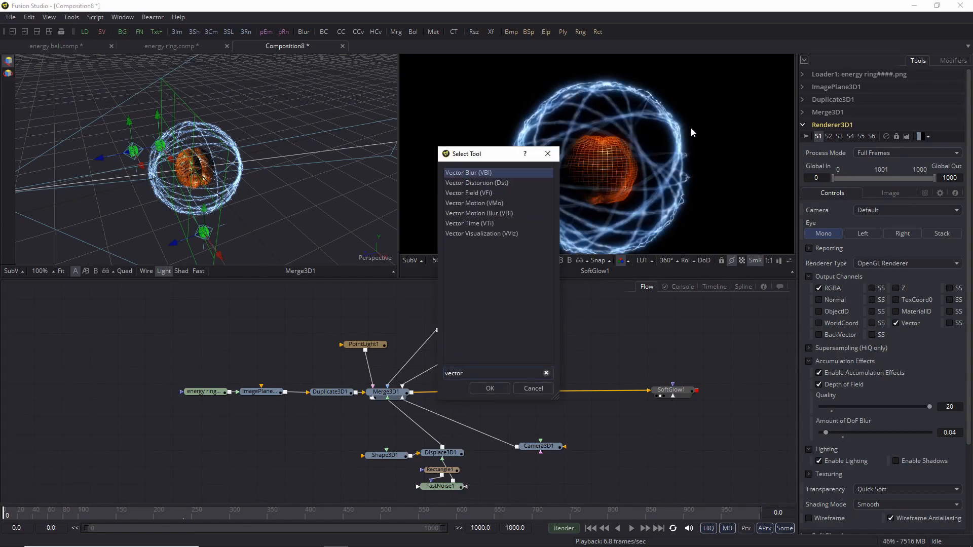
{"action": "left_click", "coordinate": [497, 212]}
{"action": "left_click", "coordinate": [497, 386]}
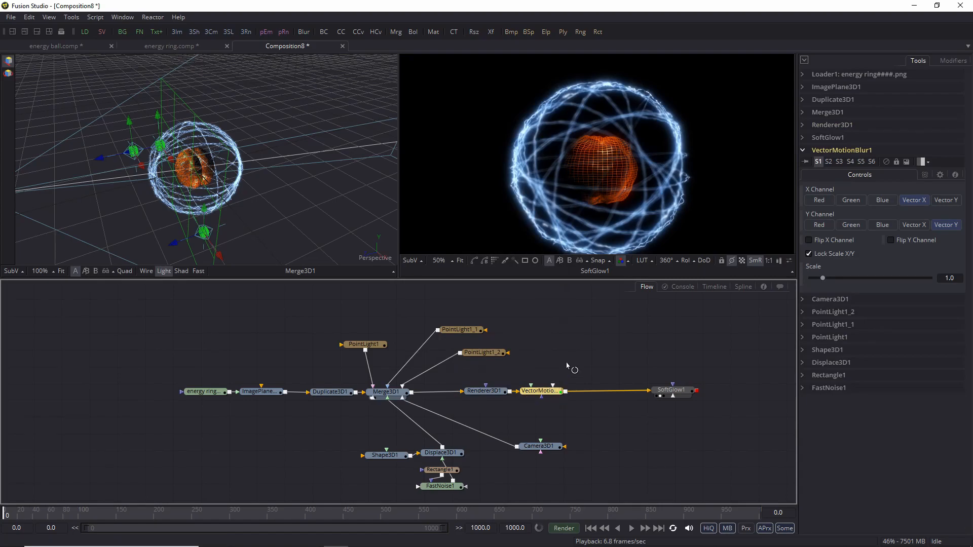
Step: Compare the render with the motion blur node off and on, and even out the spacing of VectorMotionBlur1 and SoftGlow1
{"action": "scroll", "coordinate": [586, 156], "scroll_direction": "up", "scroll_amount": 2}
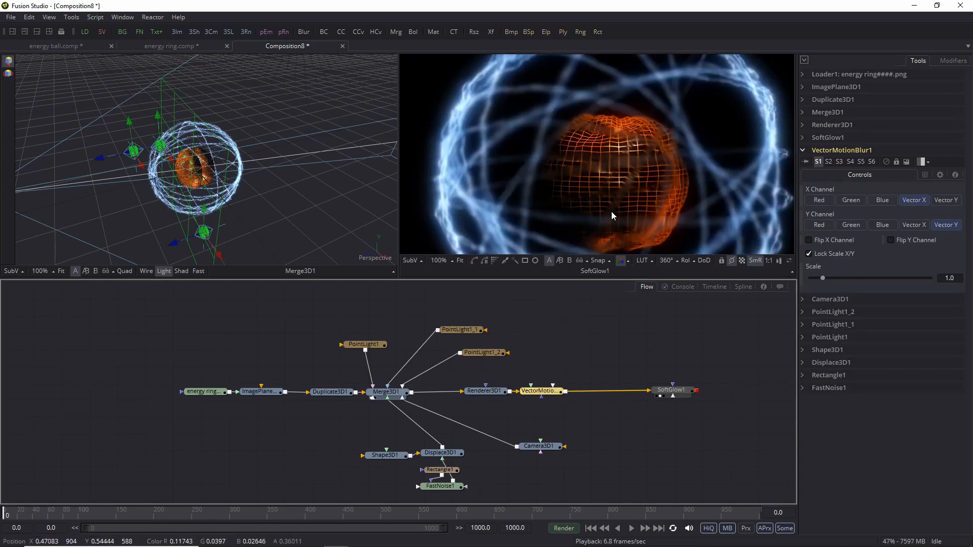
{"action": "key", "text": "ctrl+p"}
{"action": "key", "text": "ctrl+p"}
{"action": "scroll", "coordinate": [646, 164], "scroll_direction": "down", "scroll_amount": 2}
{"action": "left_click_drag", "start_coordinate": [545, 392], "coordinate": [574, 390]}
{"action": "left_click_drag", "start_coordinate": [685, 395], "coordinate": [666, 395]}
Step: Animate Camera3D1's Z Offset with a keyframe at frame 236, keeping the current value
{"action": "left_click", "coordinate": [539, 446]}
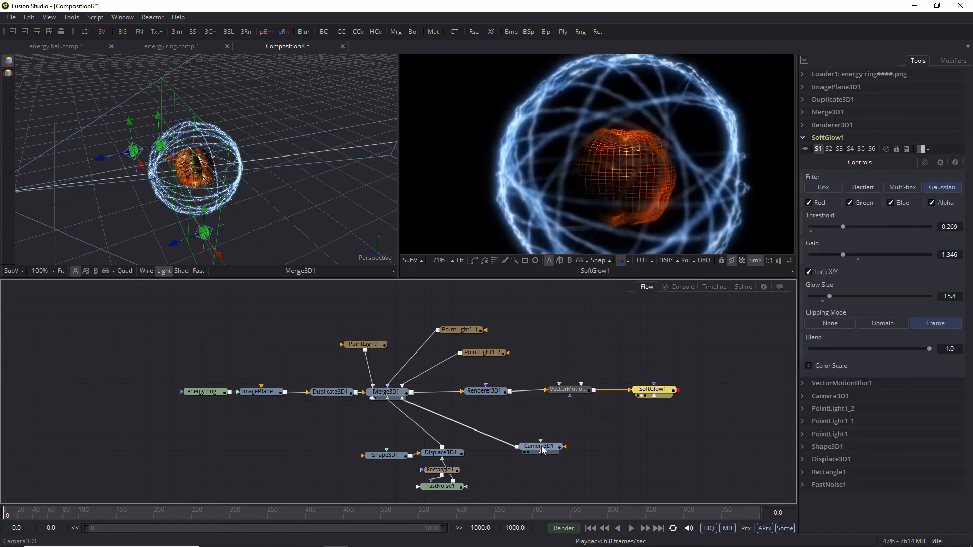
{"action": "left_click_drag", "start_coordinate": [583, 187], "coordinate": [583, 187]}
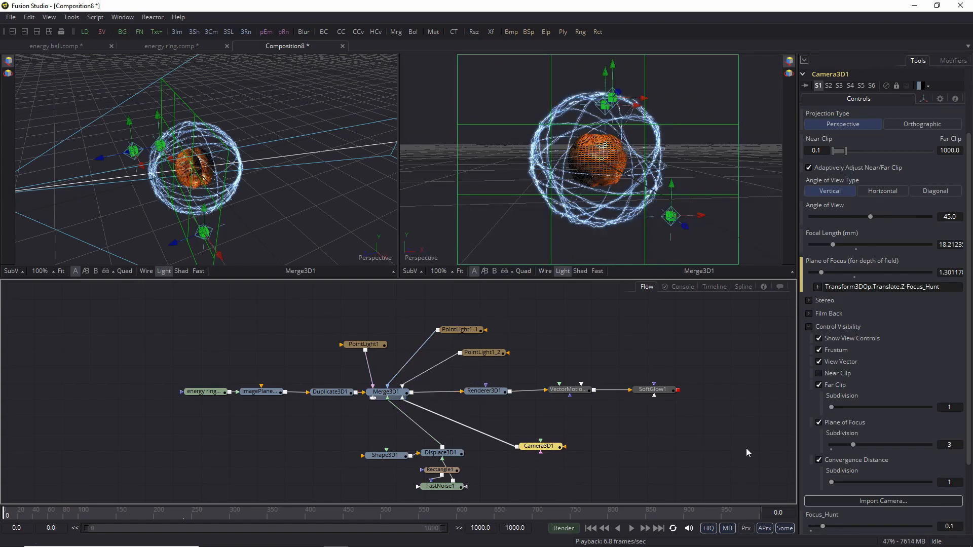
{"action": "left_click", "coordinate": [923, 99]}
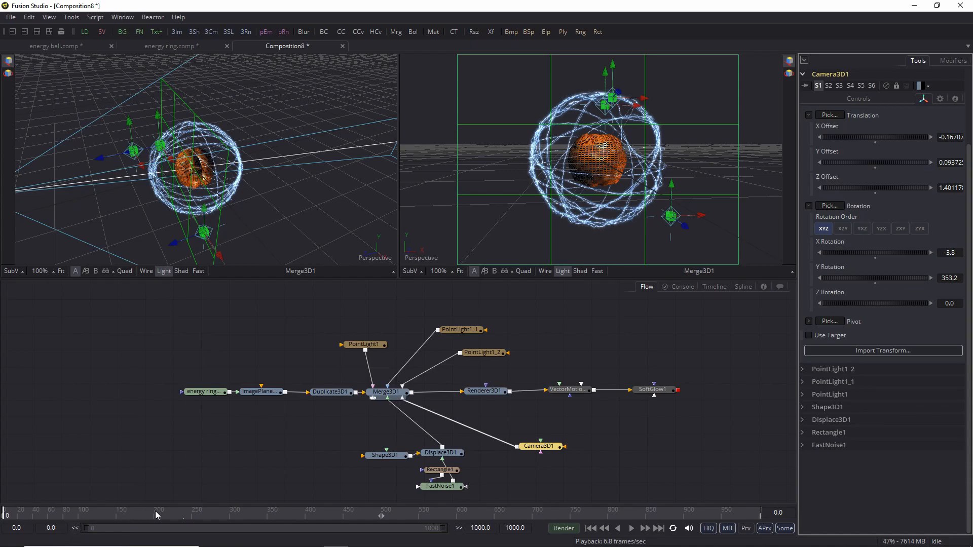
{"action": "left_click", "coordinate": [181, 512]}
{"action": "right_click", "coordinate": [832, 182]}
{"action": "left_click", "coordinate": [881, 184]}
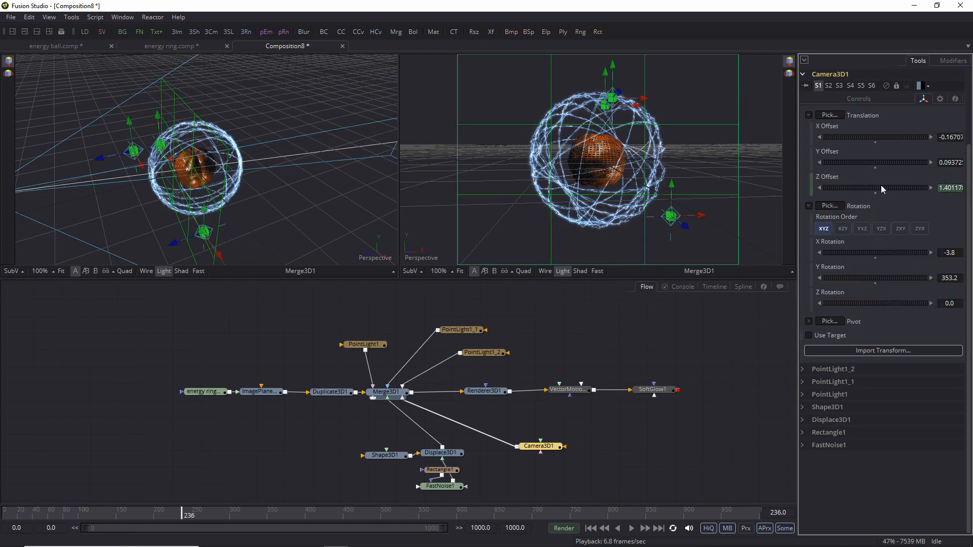
Step: Set Camera3D1's Z Offset to 5.0 at frame 0 and view the Merge3D1 scene through Camera3D1
{"action": "left_click", "coordinate": [590, 528]}
{"action": "left_click", "coordinate": [951, 188]}
{"action": "type", "text": "5"}
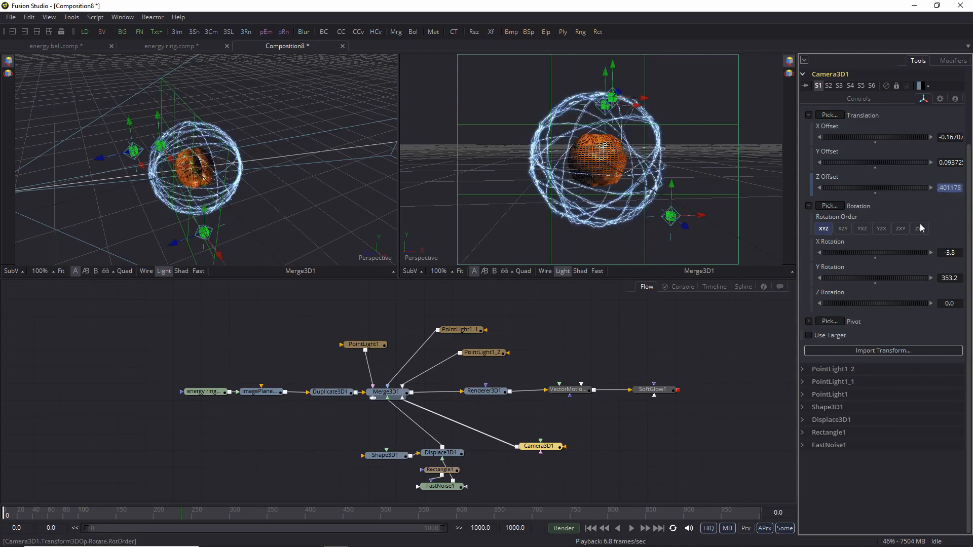
{"action": "key", "text": "Return"}
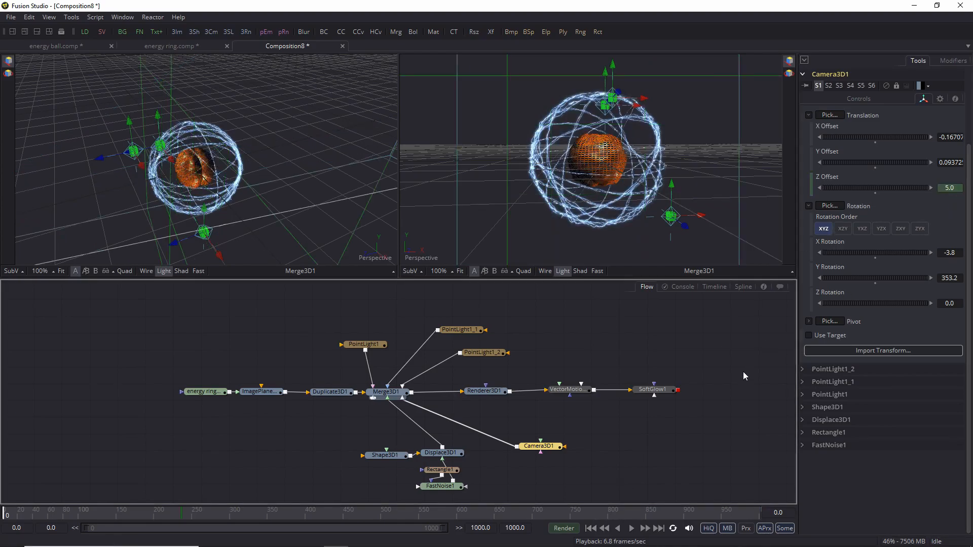
{"action": "right_click", "coordinate": [418, 260]}
{"action": "left_click", "coordinate": [452, 266]}
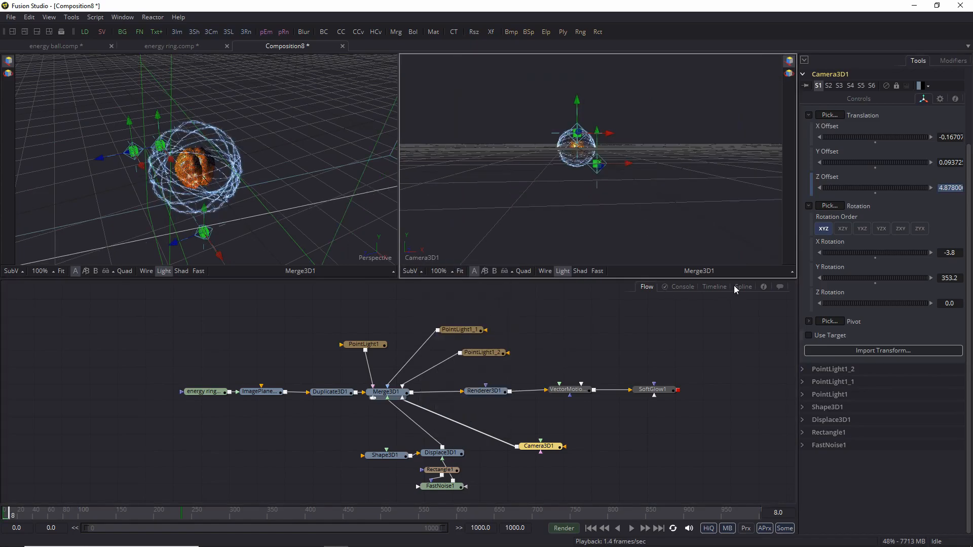
Step: Flatten the keyframe handles of Camera3D1's Z Offset spline to ease the move, and undo a trial shortening of the start handle
{"action": "left_click", "coordinate": [743, 287]}
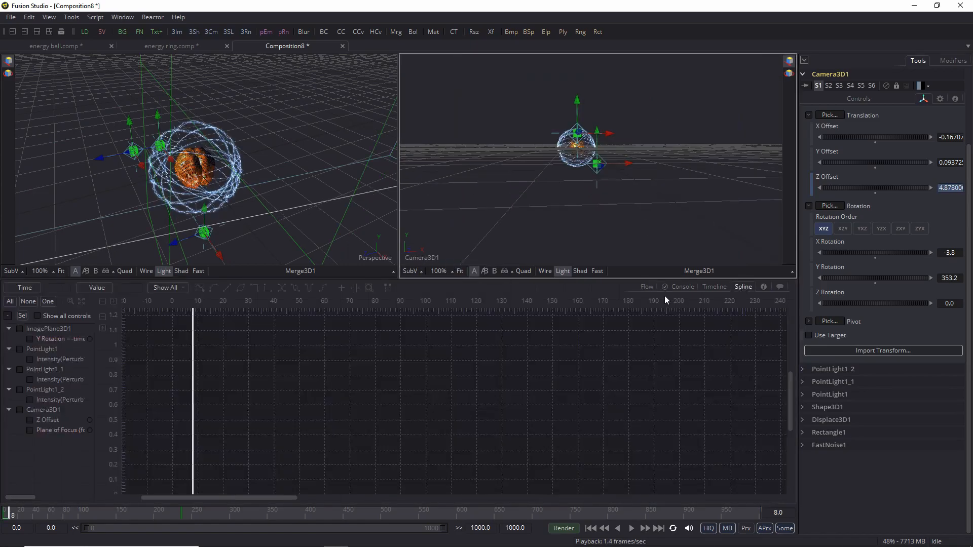
{"action": "left_click", "coordinate": [30, 420]}
{"action": "left_click_drag", "start_coordinate": [143, 358], "coordinate": [783, 441]}
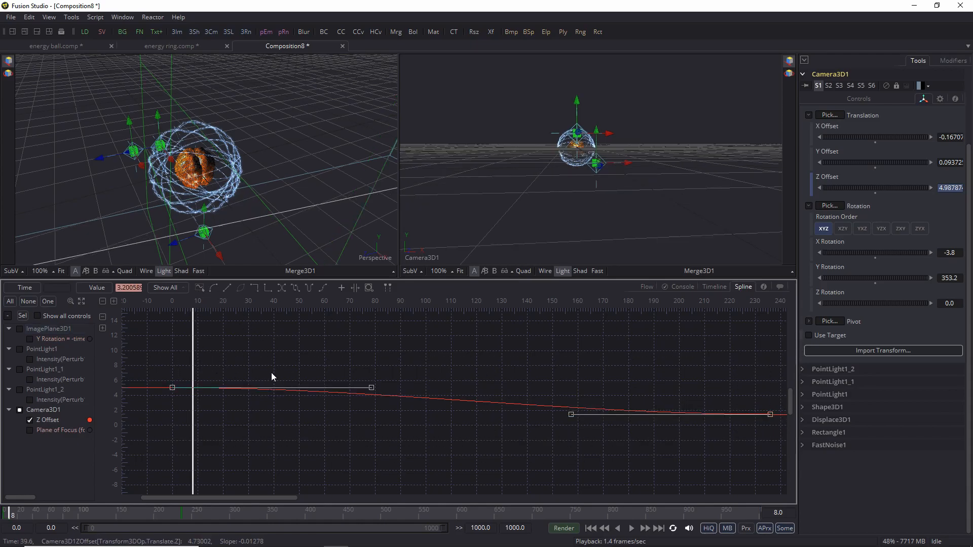
{"action": "left_click_drag", "start_coordinate": [372, 388], "coordinate": [219, 389]}
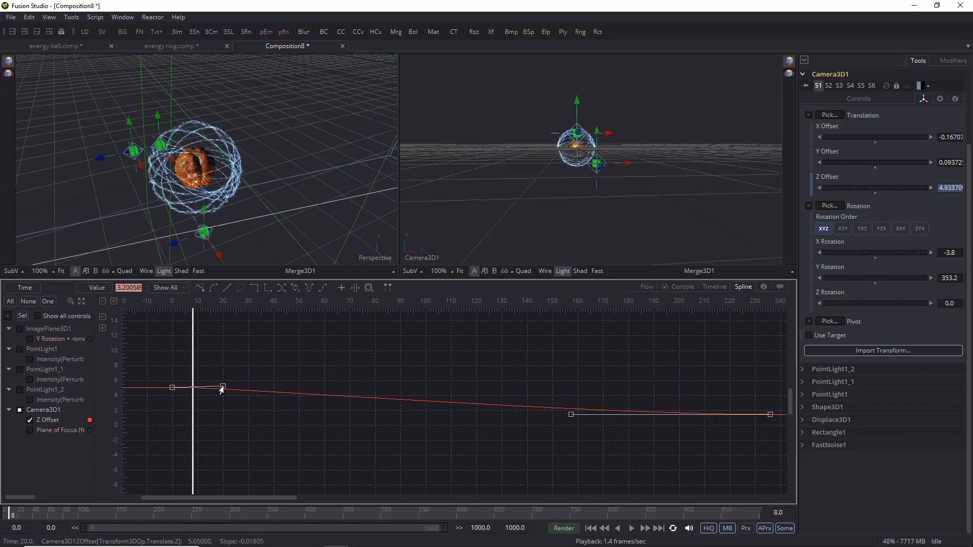
{"action": "key", "text": "ctrl+z"}
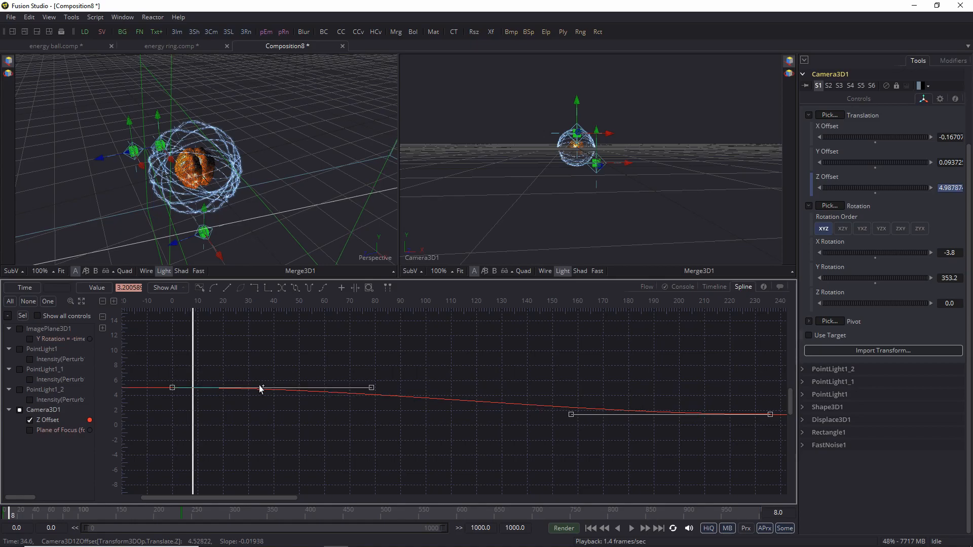
Step: Add a Saver after SoftGlow1 in the node flow, with energy ball tut final.mov as its output file
{"action": "left_click", "coordinate": [649, 287]}
{"action": "left_click", "coordinate": [657, 394]}
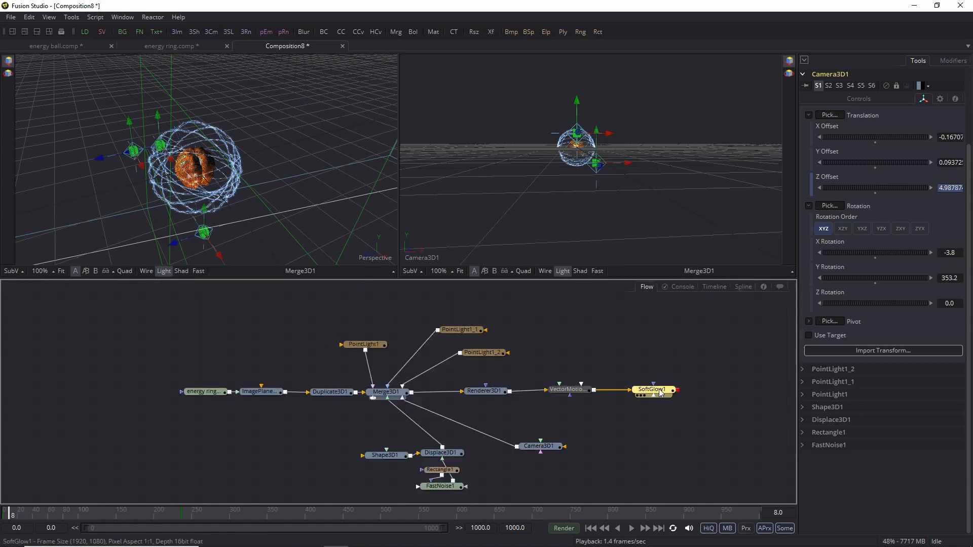
{"action": "key", "text": "shift+space"}
{"action": "type", "text": "saver"}
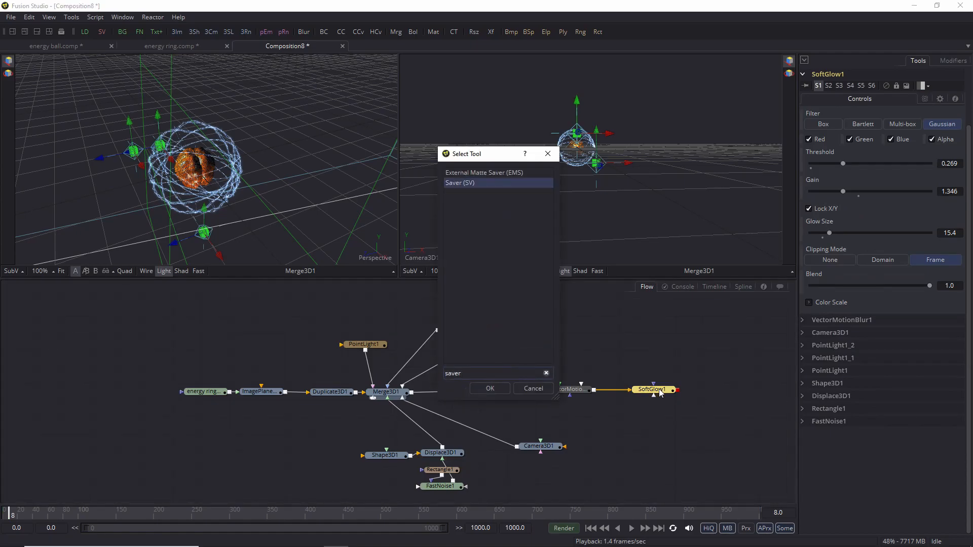
{"action": "key", "text": "Return"}
{"action": "left_click", "coordinate": [665, 408]}
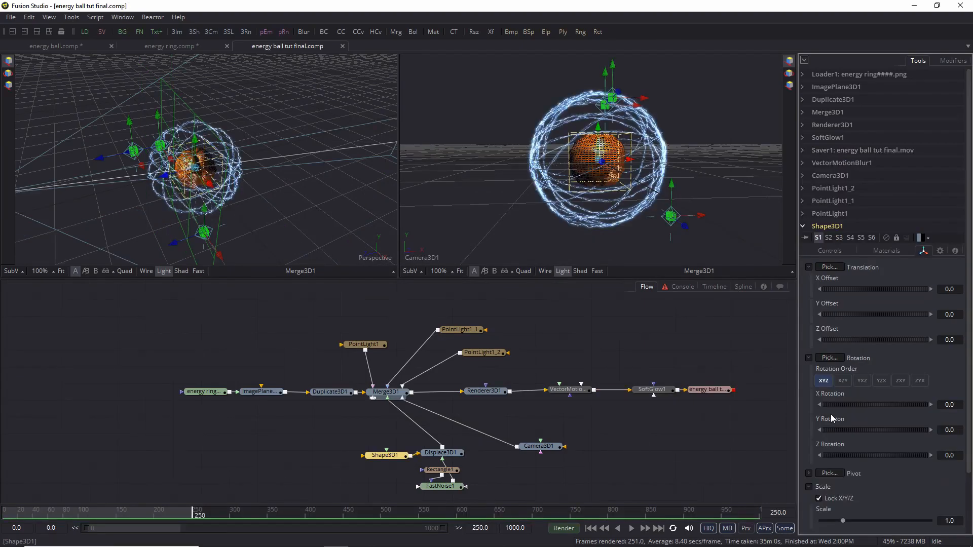
Step: Drive Shape3D1's Y Rotation with the expression -time*3
{"action": "right_click", "coordinate": [832, 422]}
{"action": "left_click", "coordinate": [849, 413]}
{"action": "left_click", "coordinate": [857, 445]}
{"action": "type", "text": "-time"}
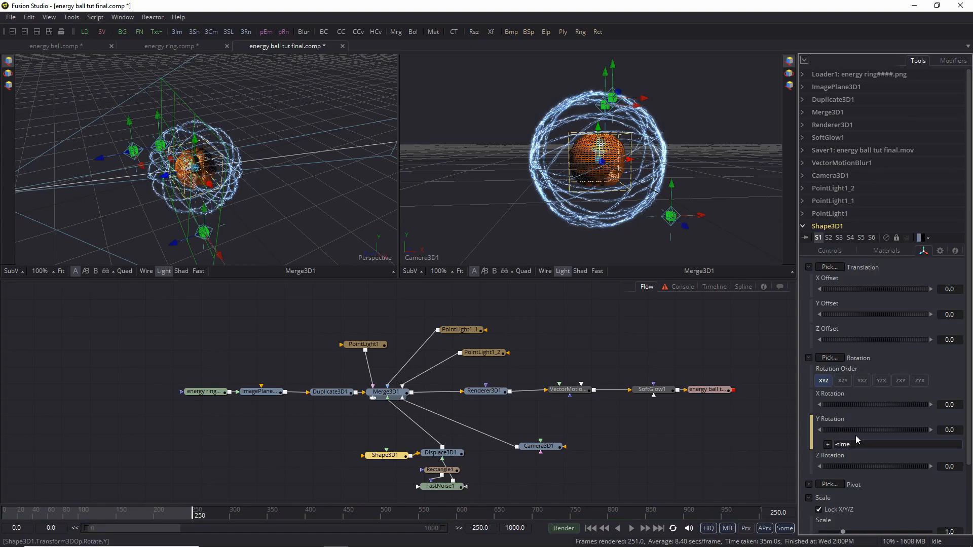
{"action": "type", "text": "*3"}
{"action": "left_click", "coordinate": [697, 436]}
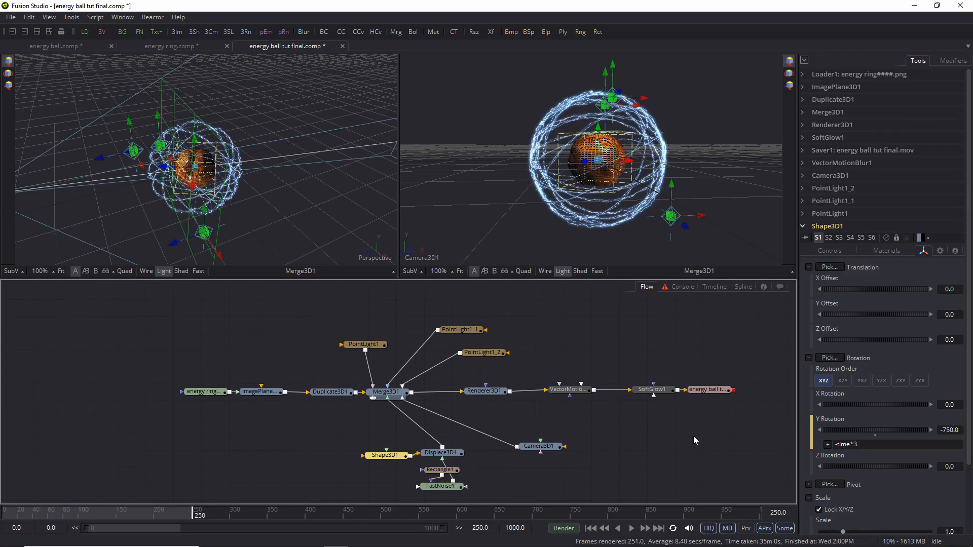
Step: Adjust the Perturb Value driving each point light's intensity, using 0.6 for PointLight1_1 and 0.65 for PointLight1_2
{"action": "left_click", "coordinate": [365, 346]}
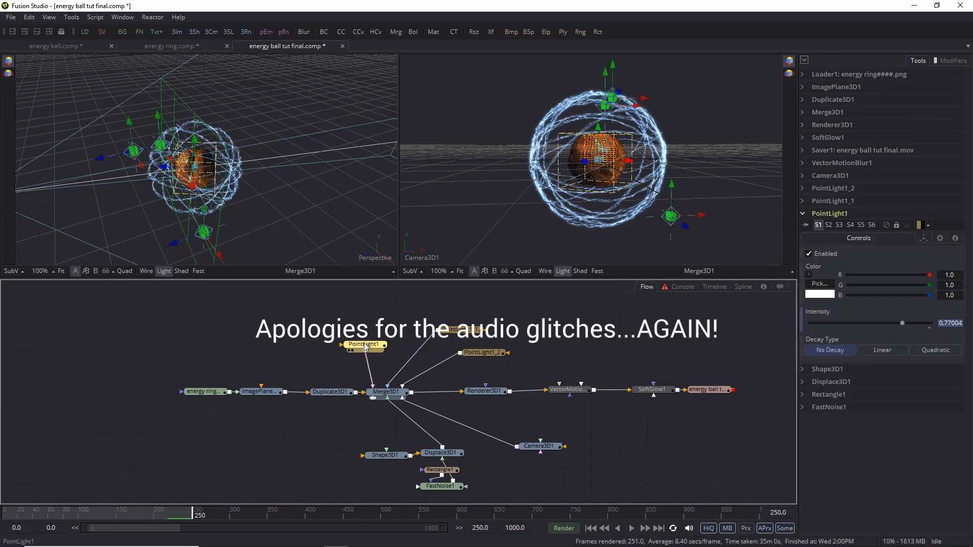
{"action": "left_click", "coordinate": [927, 237]}
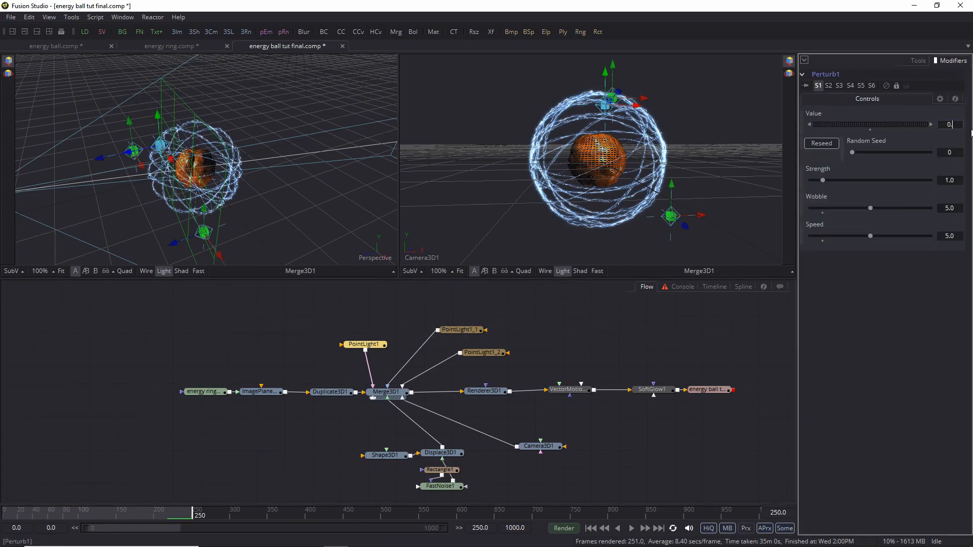
{"action": "left_click", "coordinate": [459, 330]}
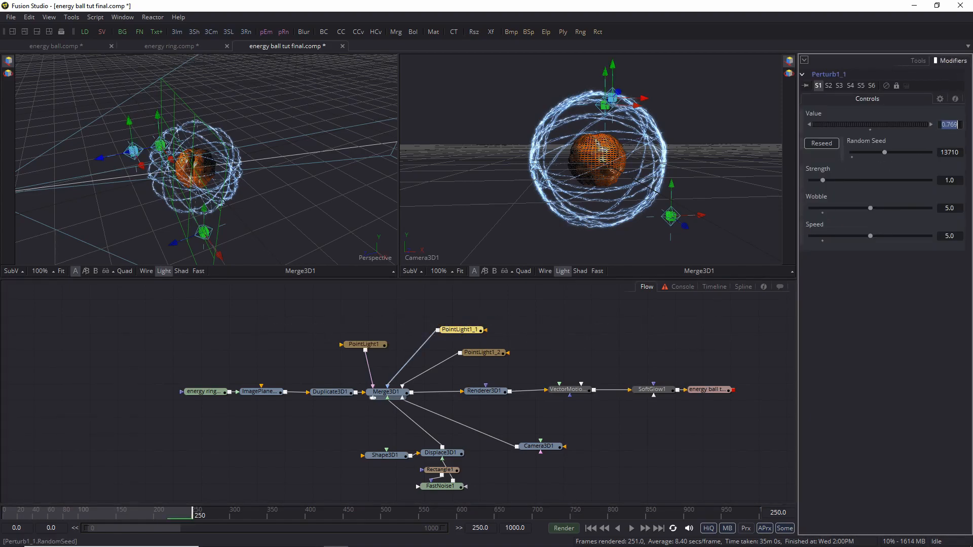
{"action": "left_click", "coordinate": [482, 353]}
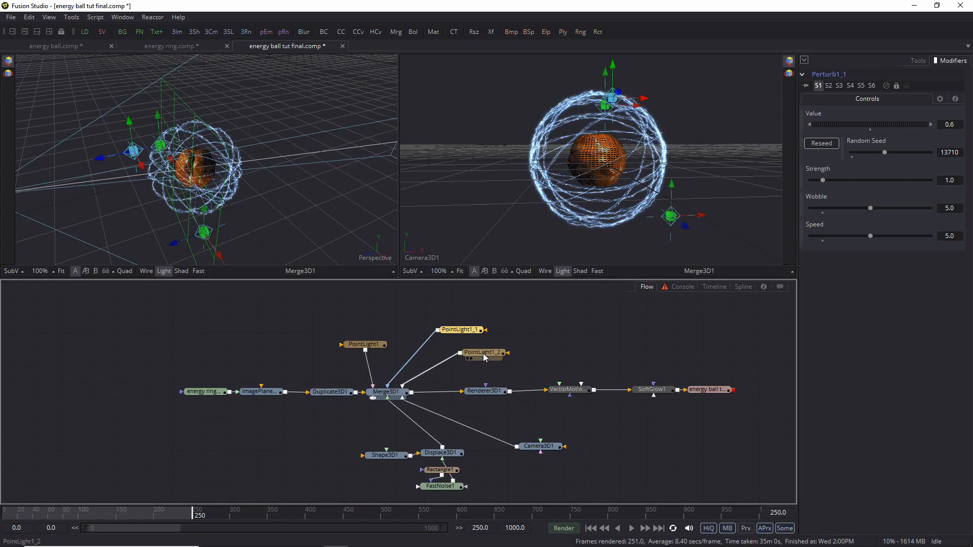
{"action": "left_click", "coordinate": [967, 122]}
{"action": "type", "text": "0.65"}
{"action": "key", "text": "Tab"}
{"action": "left_click", "coordinate": [652, 330]}
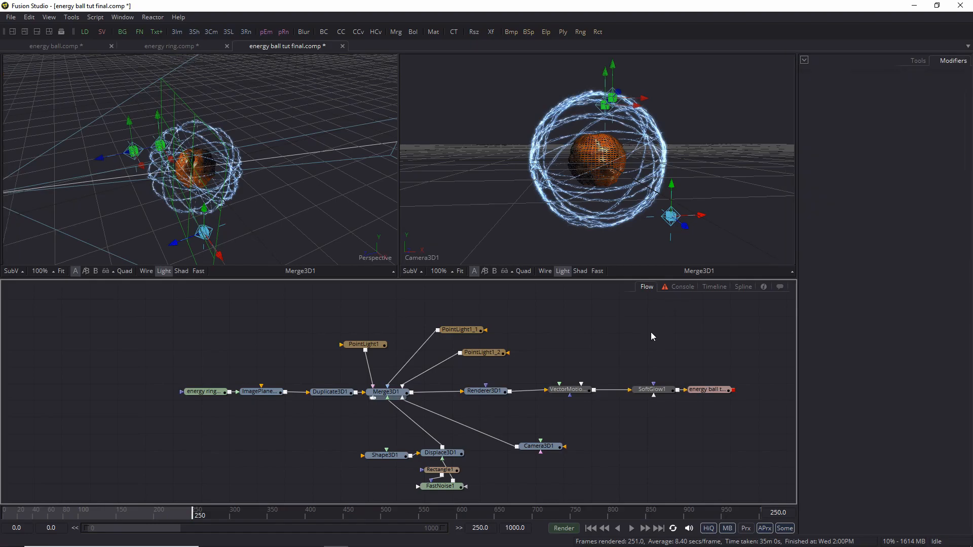
Step: Move the end keyframe of Camera3D1's Z Offset spline earlier to about frame 100, and save the composition
{"action": "left_click", "coordinate": [740, 286]}
{"action": "left_click_drag", "start_coordinate": [374, 498], "coordinate": [245, 496]}
{"action": "left_click_drag", "start_coordinate": [745, 390], "coordinate": [782, 435]}
{"action": "key", "text": "Left"}
{"action": "key", "text": "Left"}
{"action": "key", "text": "Left"}
{"action": "key", "text": "Left"}
{"action": "key", "text": "Left"}
{"action": "key", "text": "Left"}
{"action": "key", "text": "Left"}
{"action": "key", "text": "Left"}
{"action": "key", "text": "Left"}
{"action": "key", "text": "Left"}
{"action": "key", "text": "Left"}
{"action": "key", "text": "Left"}
{"action": "key", "text": "Left"}
{"action": "key", "text": "Left"}
{"action": "key", "text": "Left"}
{"action": "key", "text": "Left"}
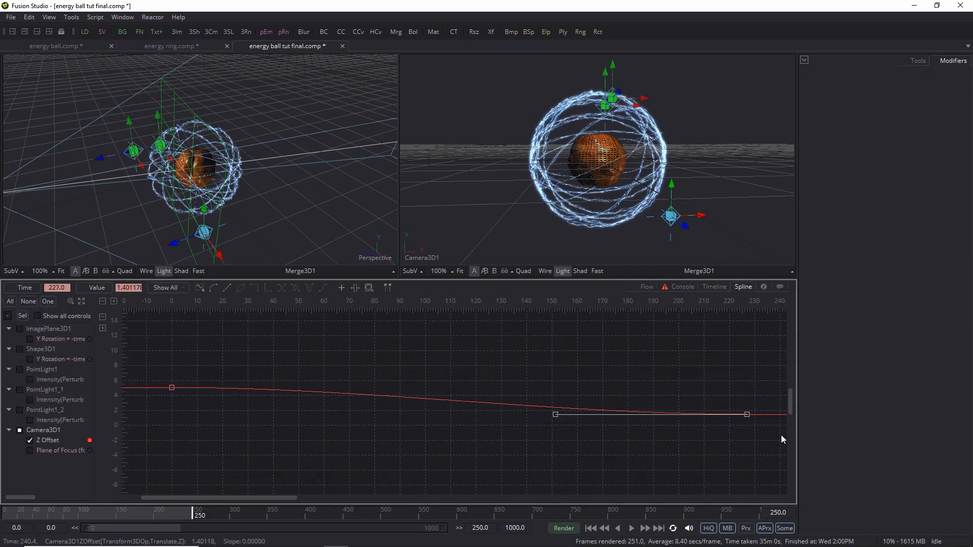
{"action": "key", "text": "Left"}
{"action": "key", "text": "Left"}
{"action": "key", "text": "Left"}
{"action": "key", "text": "Left"}
{"action": "key", "text": "Left"}
{"action": "key", "text": "Left"}
{"action": "key", "text": "Left"}
{"action": "key", "text": "Left"}
{"action": "key", "text": "Left"}
{"action": "key", "text": "Left"}
{"action": "key", "text": "Left"}
{"action": "key", "text": "Left"}
{"action": "key", "text": "Left"}
{"action": "key", "text": "Left"}
{"action": "key", "text": "Left"}
{"action": "key", "text": "Left"}
{"action": "key", "text": "Left"}
{"action": "key", "text": "Left"}
{"action": "key", "text": "Left"}
{"action": "key", "text": "Left"}
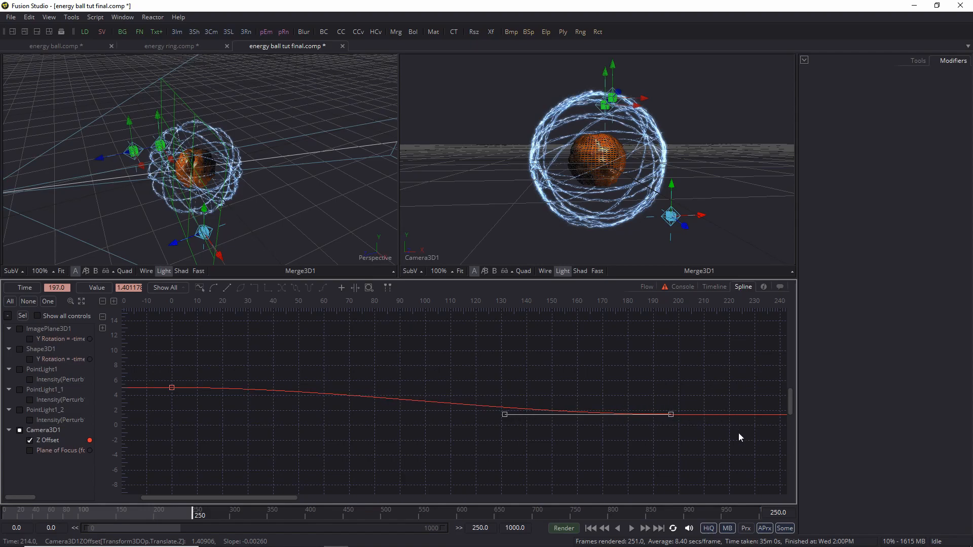
{"action": "key", "text": "Left"}
{"action": "key", "text": "Left"}
{"action": "key", "text": "Left"}
{"action": "key", "text": "Left"}
{"action": "key", "text": "Left"}
{"action": "key", "text": "Left"}
{"action": "key", "text": "Left"}
{"action": "key", "text": "Left"}
{"action": "key", "text": "Left"}
{"action": "key", "text": "Left"}
{"action": "key", "text": "Left"}
{"action": "key", "text": "Left"}
{"action": "key", "text": "Left"}
{"action": "key", "text": "Left"}
{"action": "key", "text": "Left"}
{"action": "key", "text": "Left"}
{"action": "key", "text": "Left"}
{"action": "key", "text": "Left"}
{"action": "key", "text": "Left"}
{"action": "key", "text": "Left"}
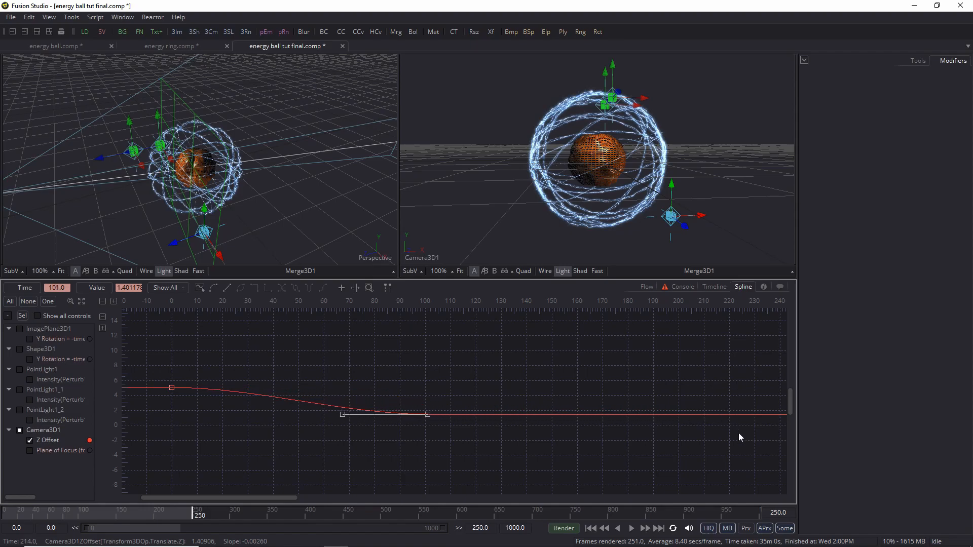
{"action": "left_click", "coordinate": [648, 287]}
{"action": "key", "text": "ctrl+s"}
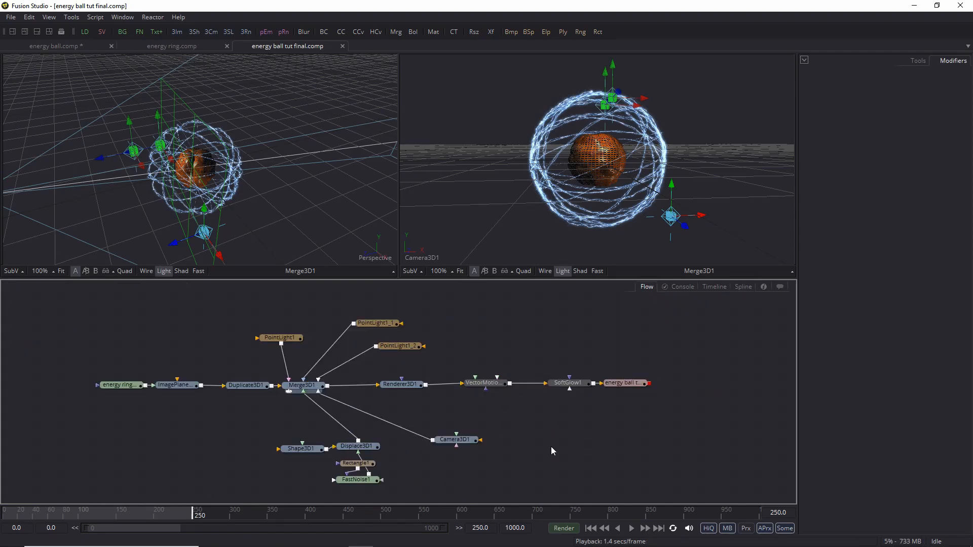
Step: Set Shape3D1's sphere Radius to 0.07 and shift its node slightly away from Displace3D1
{"action": "left_click", "coordinate": [301, 448]}
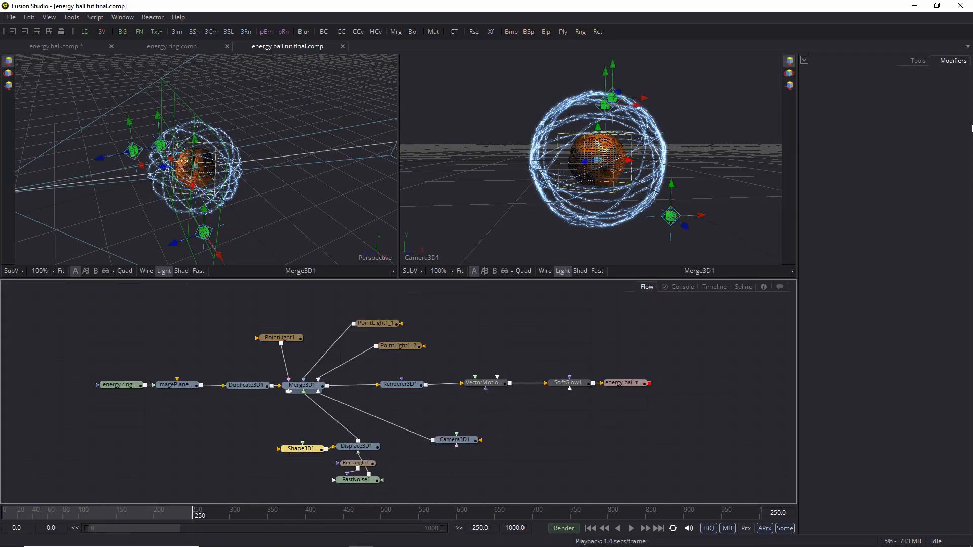
{"action": "left_click", "coordinate": [922, 61]}
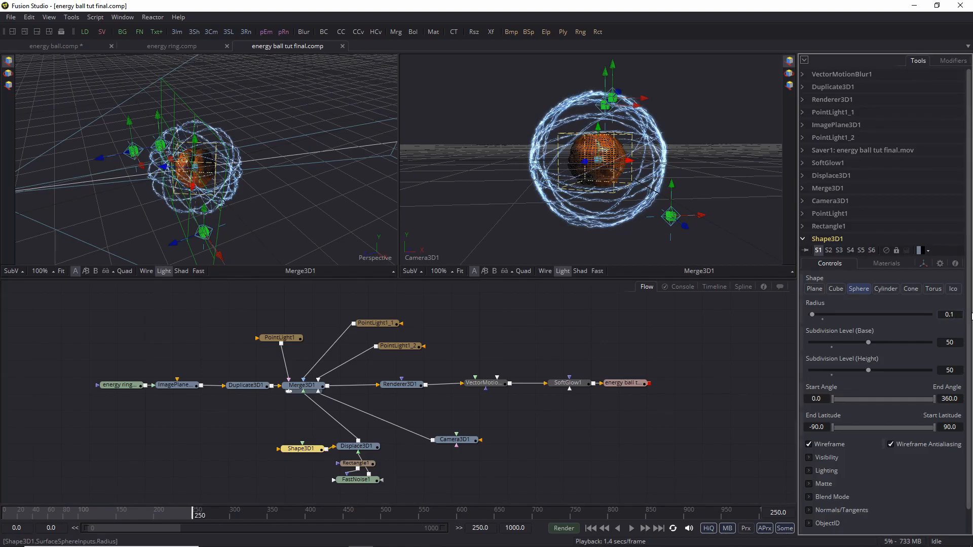
{"action": "type", "text": "7"}
{"action": "left_click", "coordinate": [724, 404]}
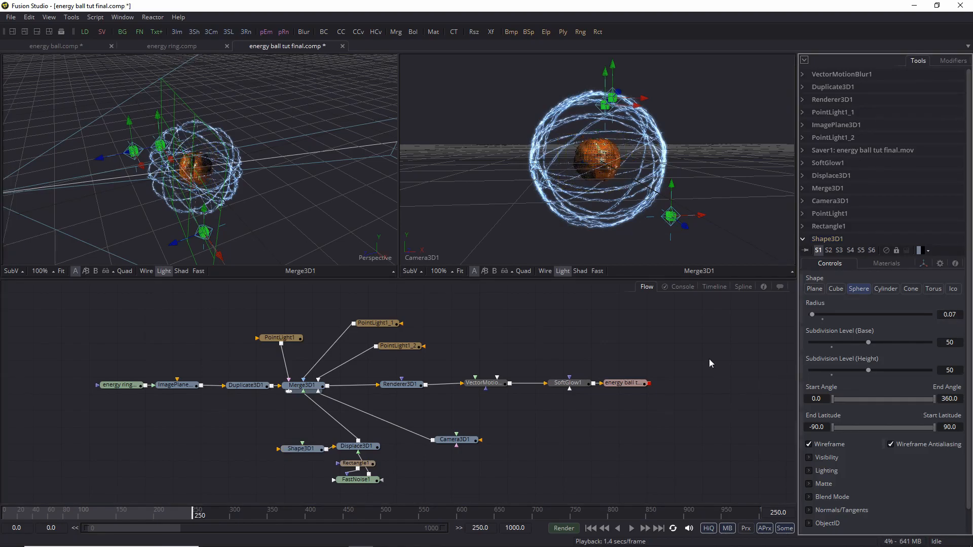
{"action": "left_click_drag", "start_coordinate": [306, 451], "coordinate": [295, 451]}
Step: Go to frame 0 and reposition the point lights closer around the ball, inside the energy ring sphere
{"action": "left_click_drag", "start_coordinate": [250, 245], "coordinate": [270, 277]}
{"action": "left_click", "coordinate": [590, 528]}
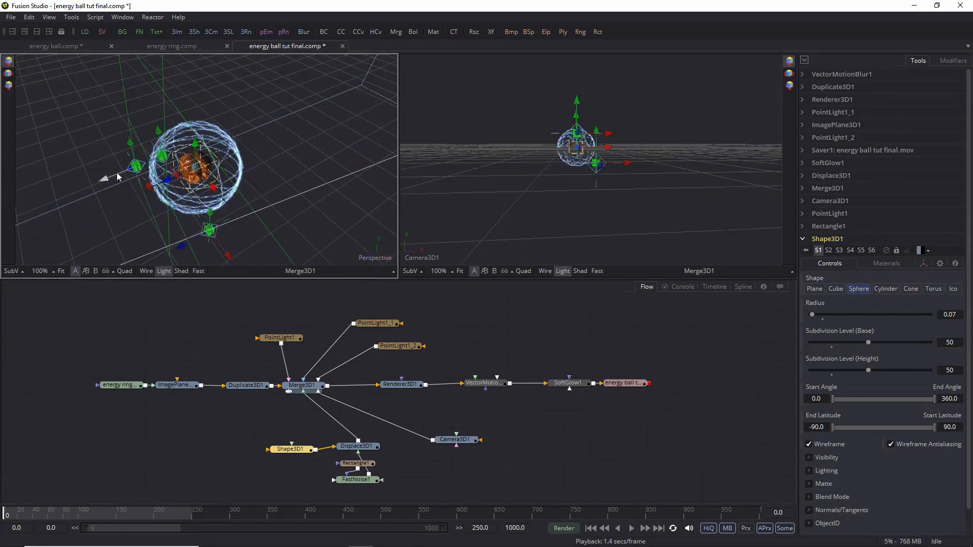
{"action": "scroll", "coordinate": [109, 176], "scroll_direction": "up", "scroll_amount": 1}
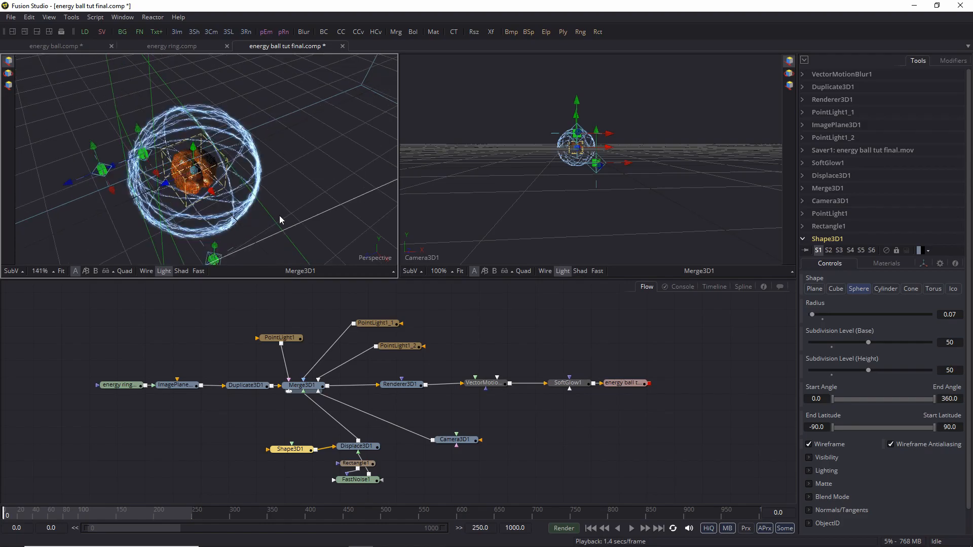
{"action": "left_click_drag", "start_coordinate": [275, 222], "coordinate": [299, 207]}
{"action": "left_click_drag", "start_coordinate": [142, 146], "coordinate": [217, 116]}
{"action": "left_click_drag", "start_coordinate": [210, 261], "coordinate": [251, 235]}
{"action": "left_click_drag", "start_coordinate": [142, 169], "coordinate": [163, 182]}
{"action": "left_click_drag", "start_coordinate": [269, 165], "coordinate": [367, 89]}
{"action": "left_click_drag", "start_coordinate": [289, 210], "coordinate": [233, 210]}
{"action": "left_click_drag", "start_coordinate": [284, 187], "coordinate": [151, 262]}
{"action": "left_click_drag", "start_coordinate": [239, 77], "coordinate": [239, 84]}
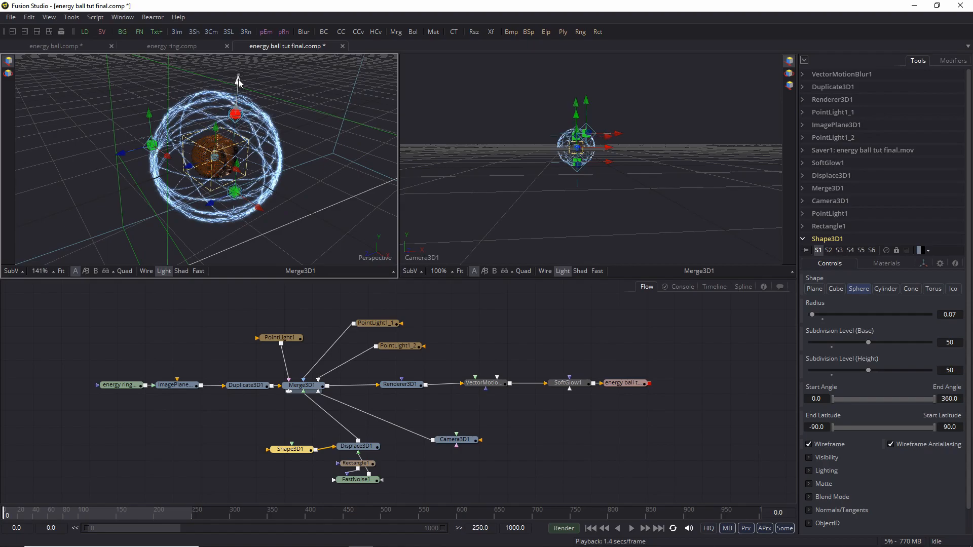
Step: View Displace3D1 on its own and tilt Shape3D1 with an X Rotation of -15.0
{"action": "left_click", "coordinate": [363, 448]}
{"action": "key", "text": "1"}
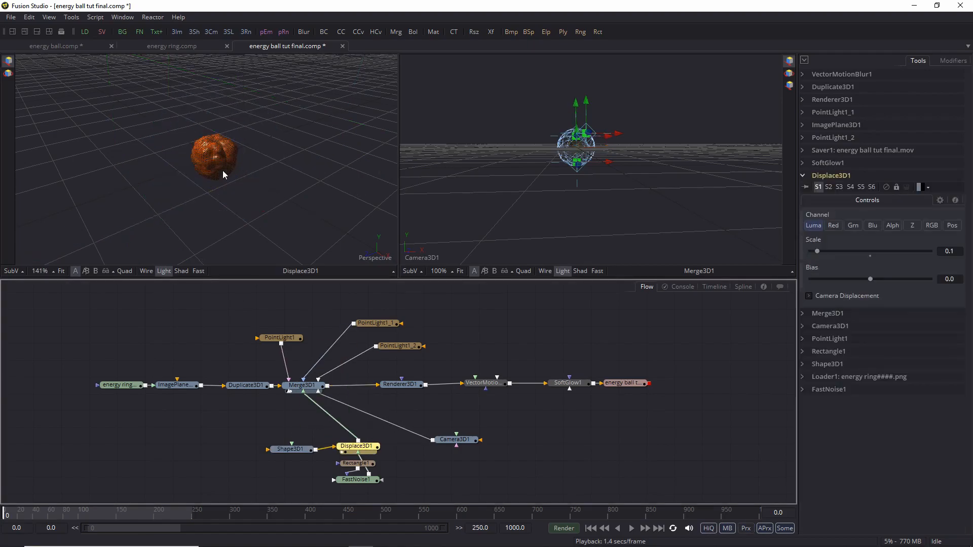
{"action": "left_click", "coordinate": [292, 449]}
{"action": "left_click", "coordinate": [923, 264]}
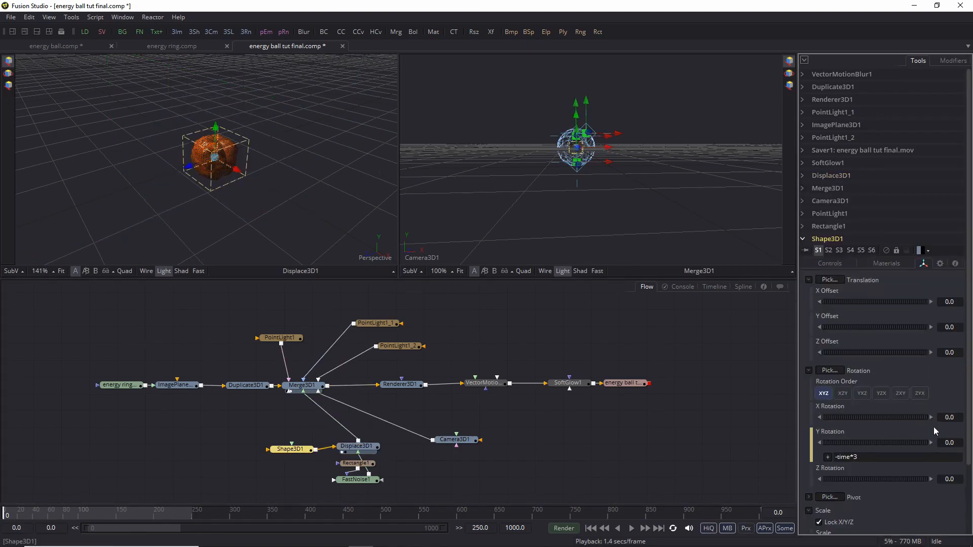
{"action": "type", "text": "15"}
{"action": "key", "text": "Return"}
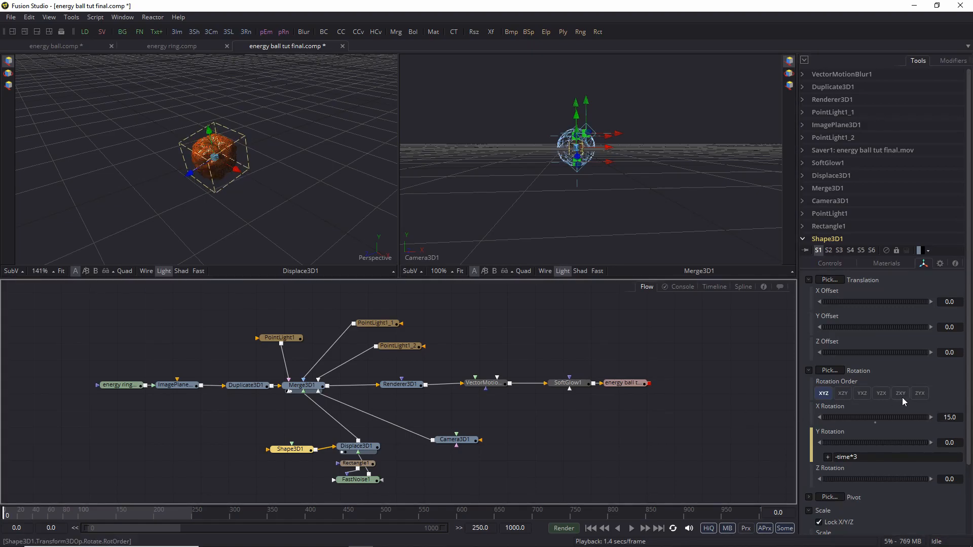
{"action": "left_click", "coordinate": [943, 418]}
{"action": "type", "text": "-"}
{"action": "key", "text": "Return"}
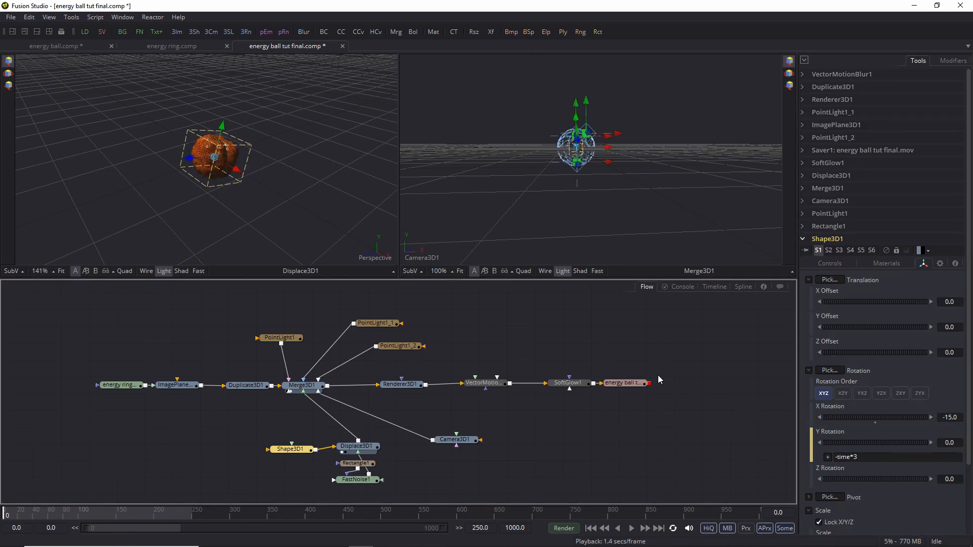
Step: View SoftGlow1's rendered output fitted to the viewer and examine the ball and rings
{"action": "left_click", "coordinate": [569, 382]}
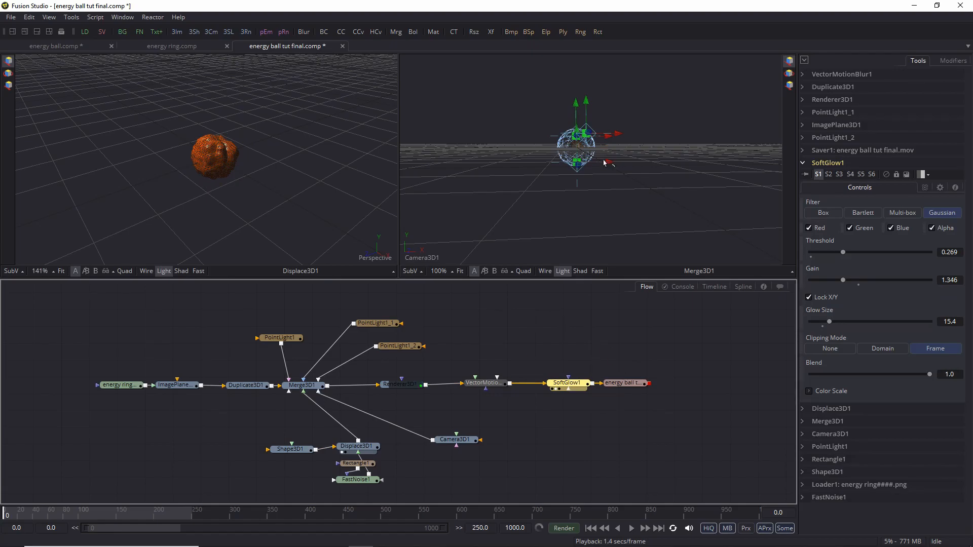
{"action": "key", "text": "2"}
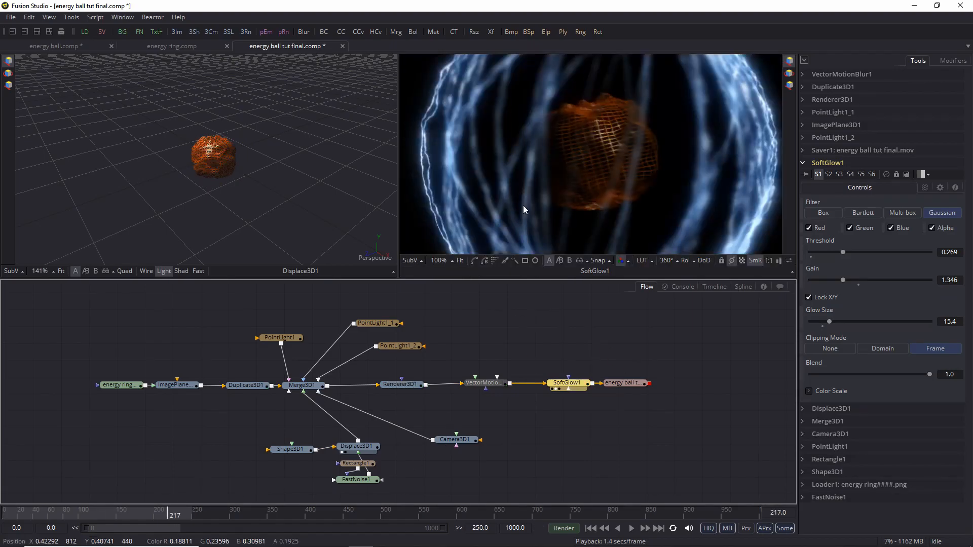
{"action": "left_click", "coordinate": [460, 260]}
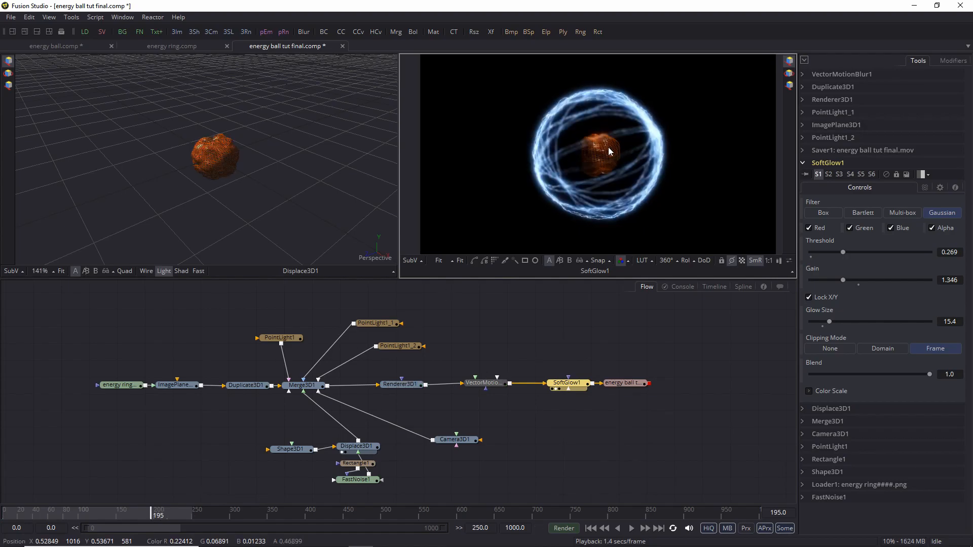
{"action": "scroll", "coordinate": [625, 111], "scroll_direction": "up", "scroll_amount": 2}
Step: Set SoftGlow1's Threshold to 0.098 and Gain to 1.368, and check the glow at frame 213
{"action": "left_click_drag", "start_coordinate": [843, 252], "coordinate": [844, 281]}
{"action": "scroll", "coordinate": [655, 203], "scroll_direction": "down", "scroll_amount": 2}
{"action": "left_click_drag", "start_coordinate": [132, 515], "coordinate": [166, 516]}
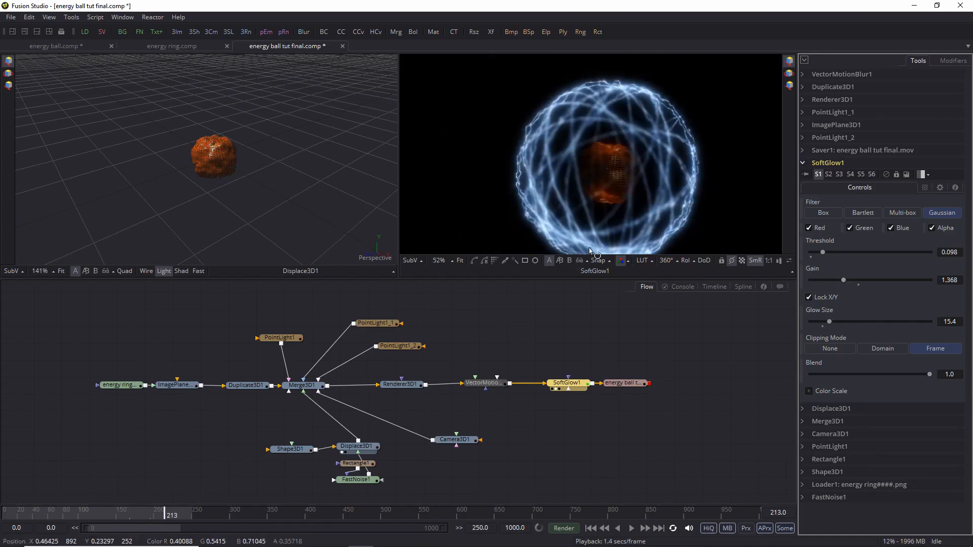
{"action": "scroll", "coordinate": [619, 174], "scroll_direction": "up", "scroll_amount": 2}
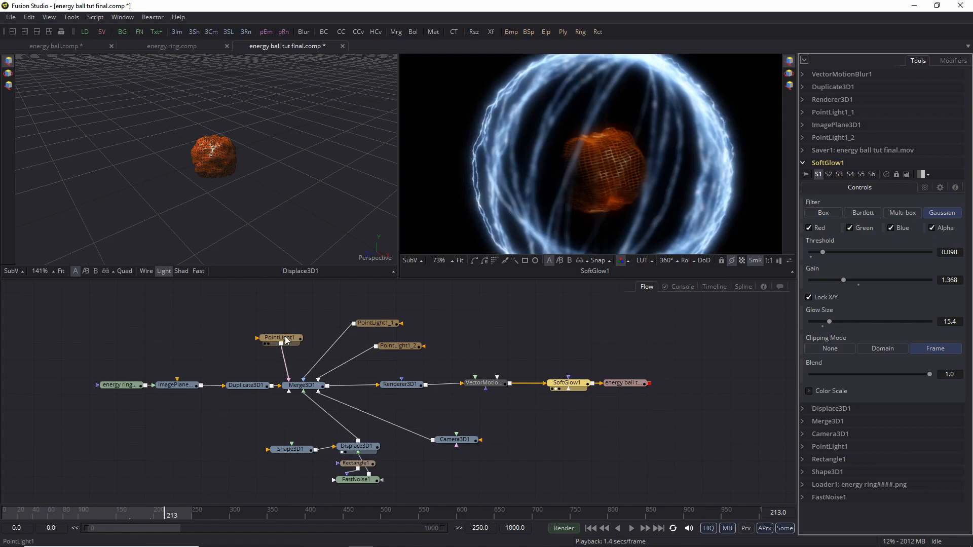
{"action": "left_click_drag", "start_coordinate": [823, 253], "coordinate": [842, 281]}
{"action": "scroll", "coordinate": [632, 160], "scroll_direction": "up", "scroll_amount": 2}
{"action": "scroll", "coordinate": [632, 160], "scroll_direction": "down", "scroll_amount": 2}
Step: View Merge3D1 in the perspective viewer and move the upper point light down and sideways, nearer the ball
{"action": "left_click_drag", "start_coordinate": [303, 385], "coordinate": [249, 161]}
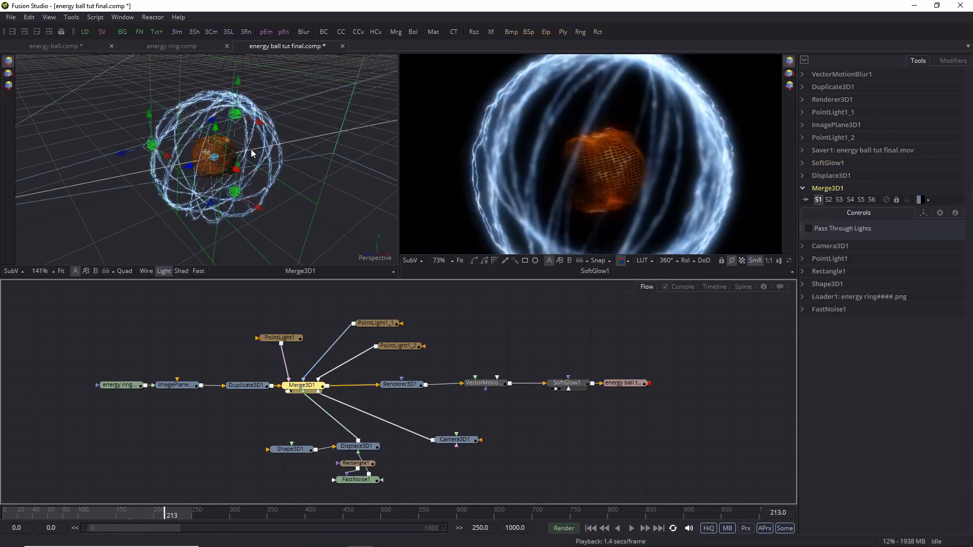
{"action": "left_click_drag", "start_coordinate": [186, 201], "coordinate": [192, 178]}
{"action": "left_click_drag", "start_coordinate": [237, 83], "coordinate": [237, 90]}
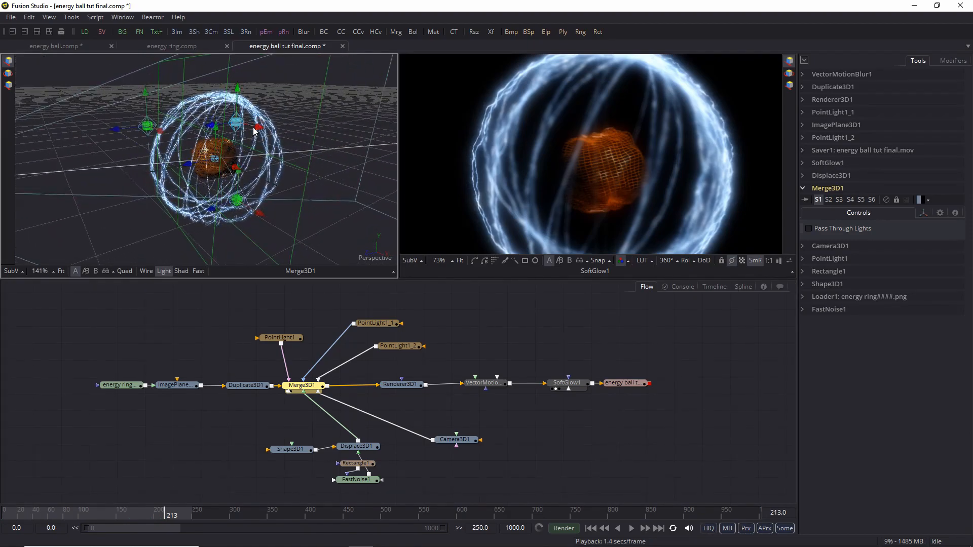
{"action": "left_click_drag", "start_coordinate": [208, 127], "coordinate": [201, 130]}
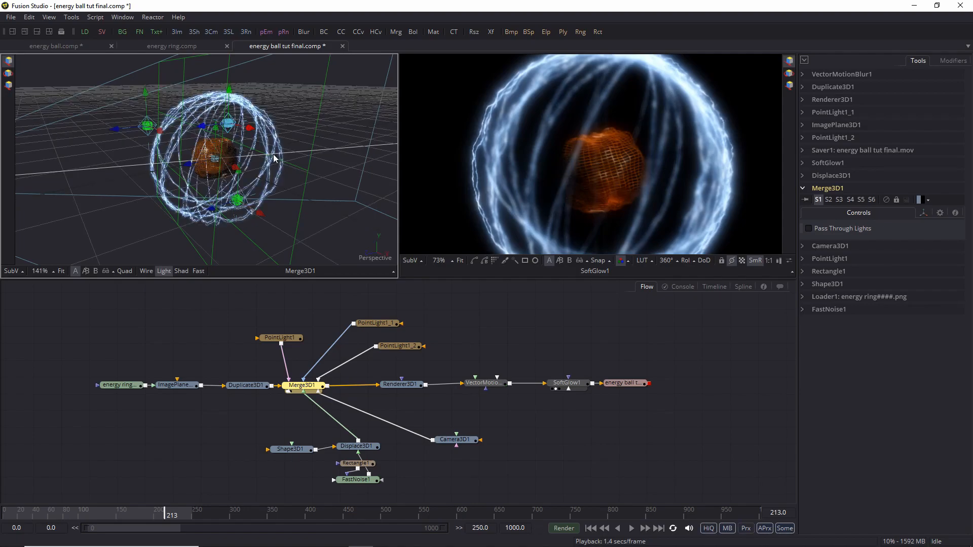